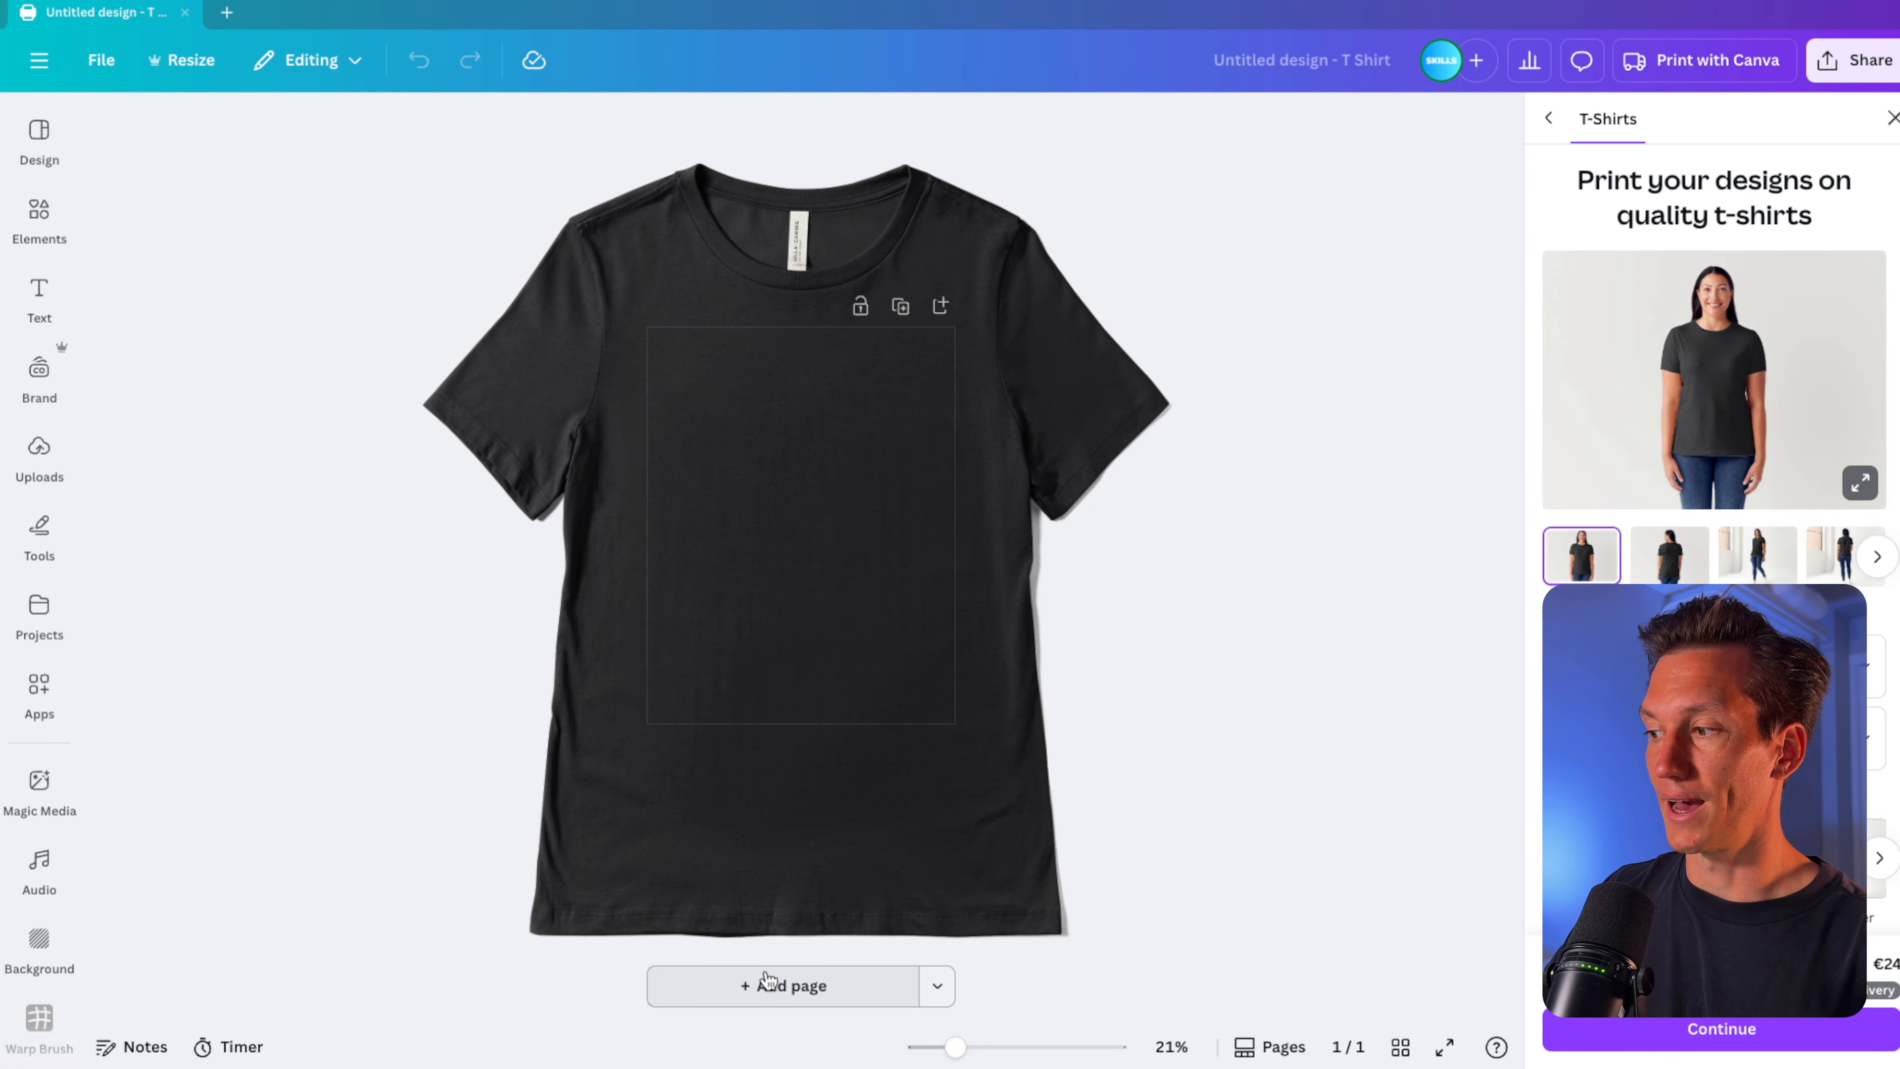
# Add a second blank page to the T-shirt design and return to the first page.
pyautogui.click(759, 985)
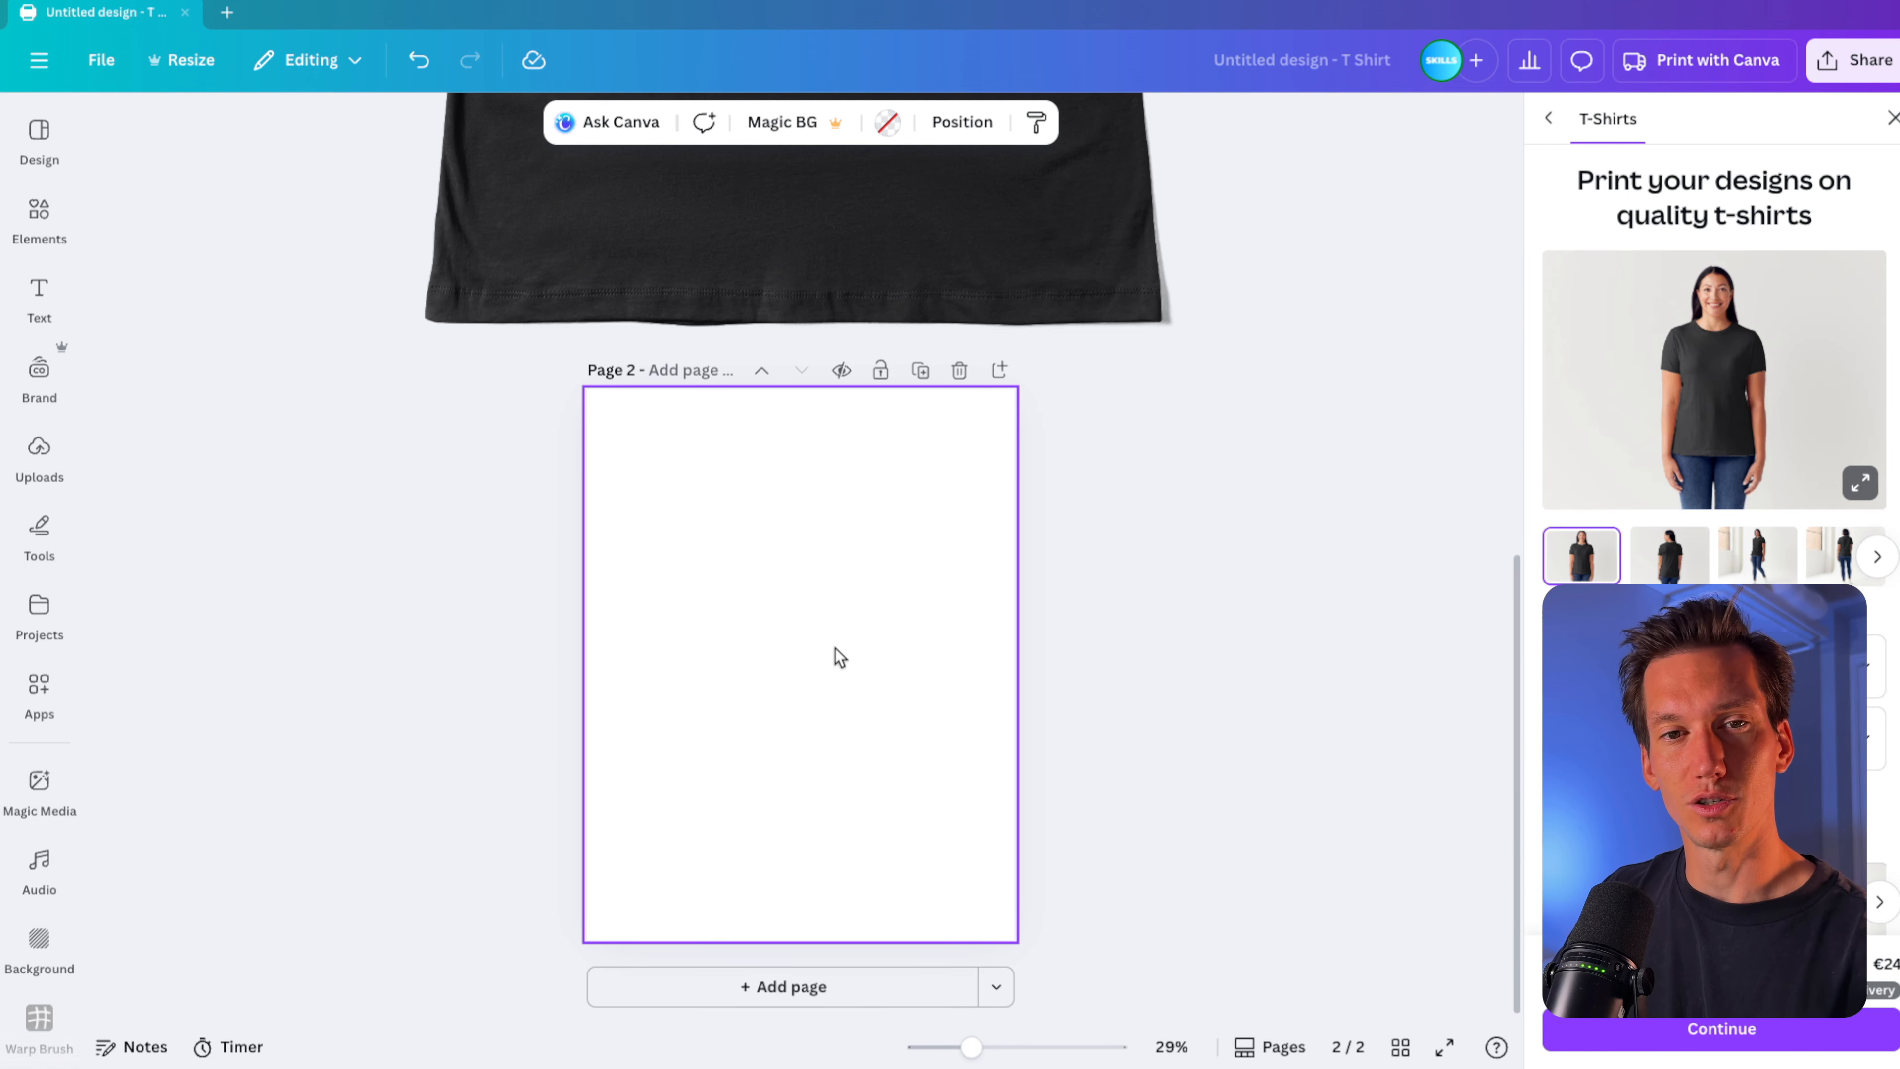
pyautogui.scroll(10, 832, 654)
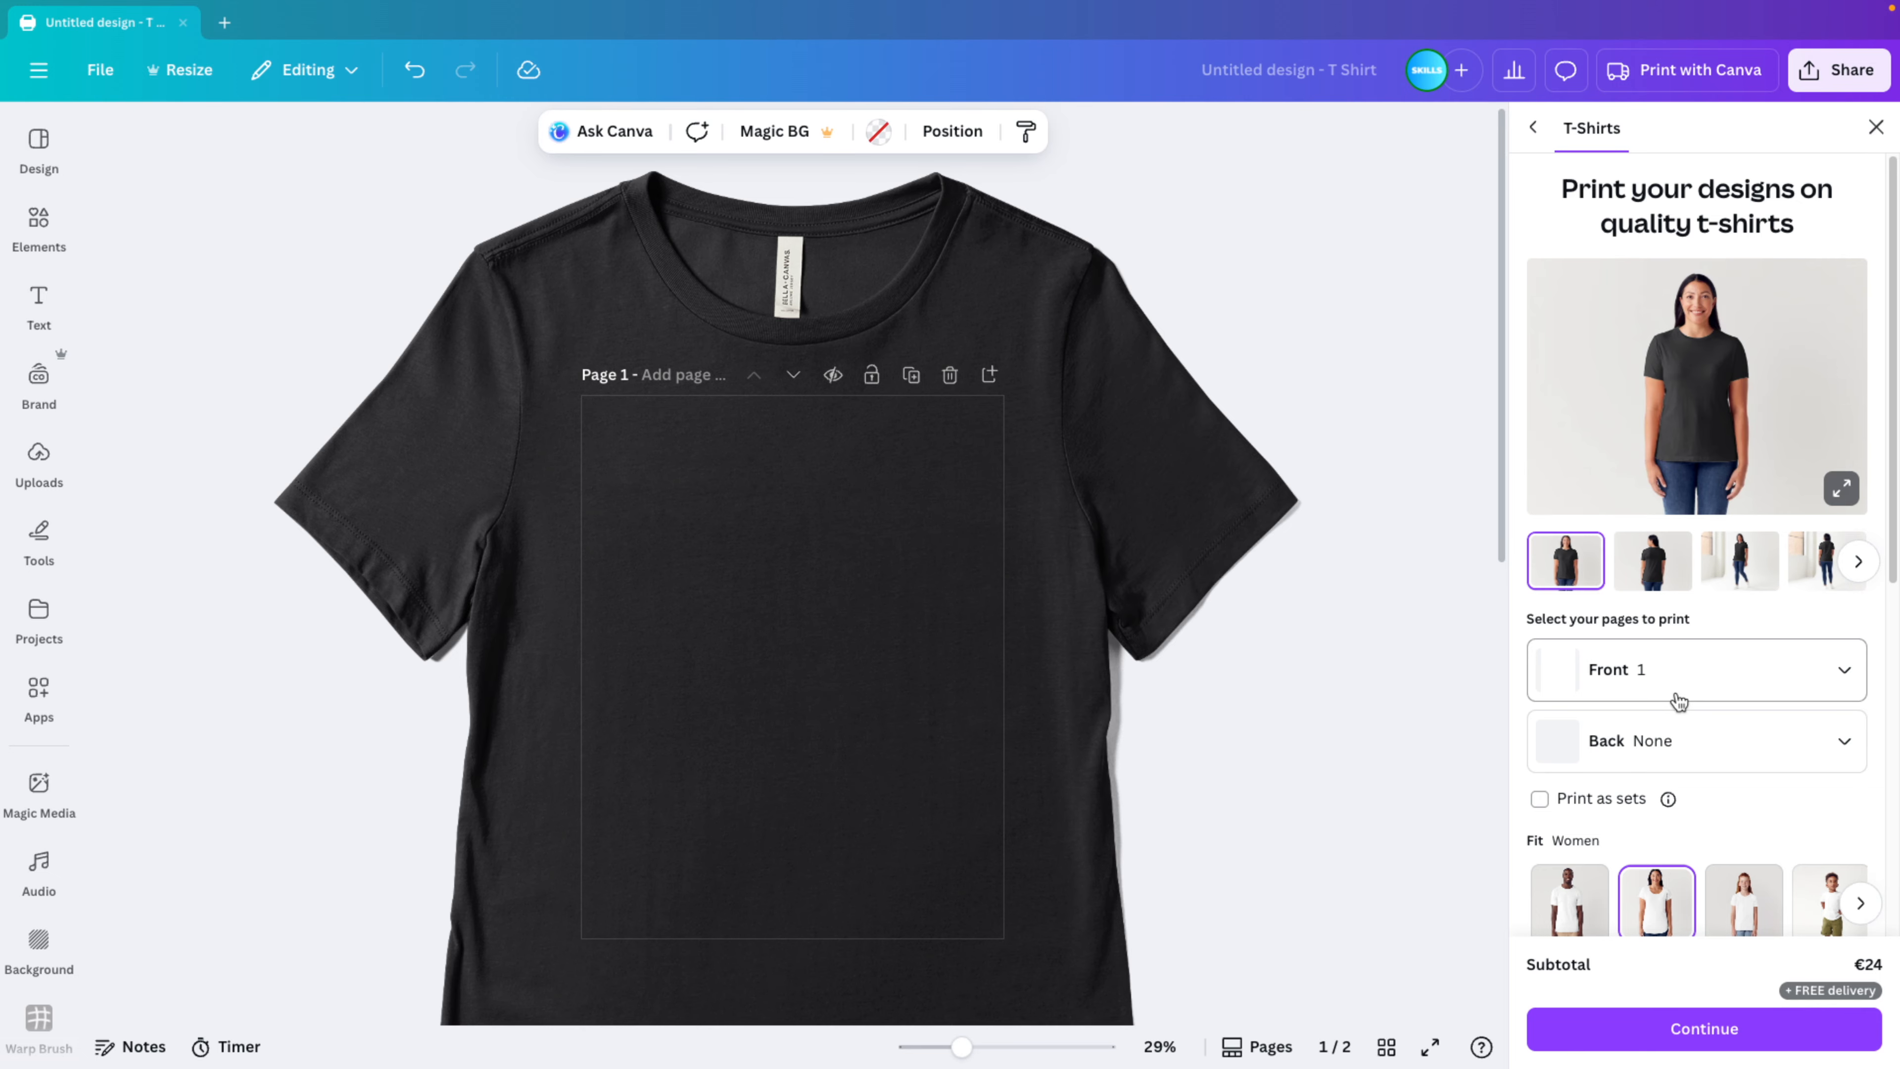
# Try the shirt colours Red, Royal blue, Gray, Navy, White and Charcoal on the women's T-shirt.
pyautogui.scroll(-1, 1679, 712)
pyautogui.scroll(-3, 1692, 757)
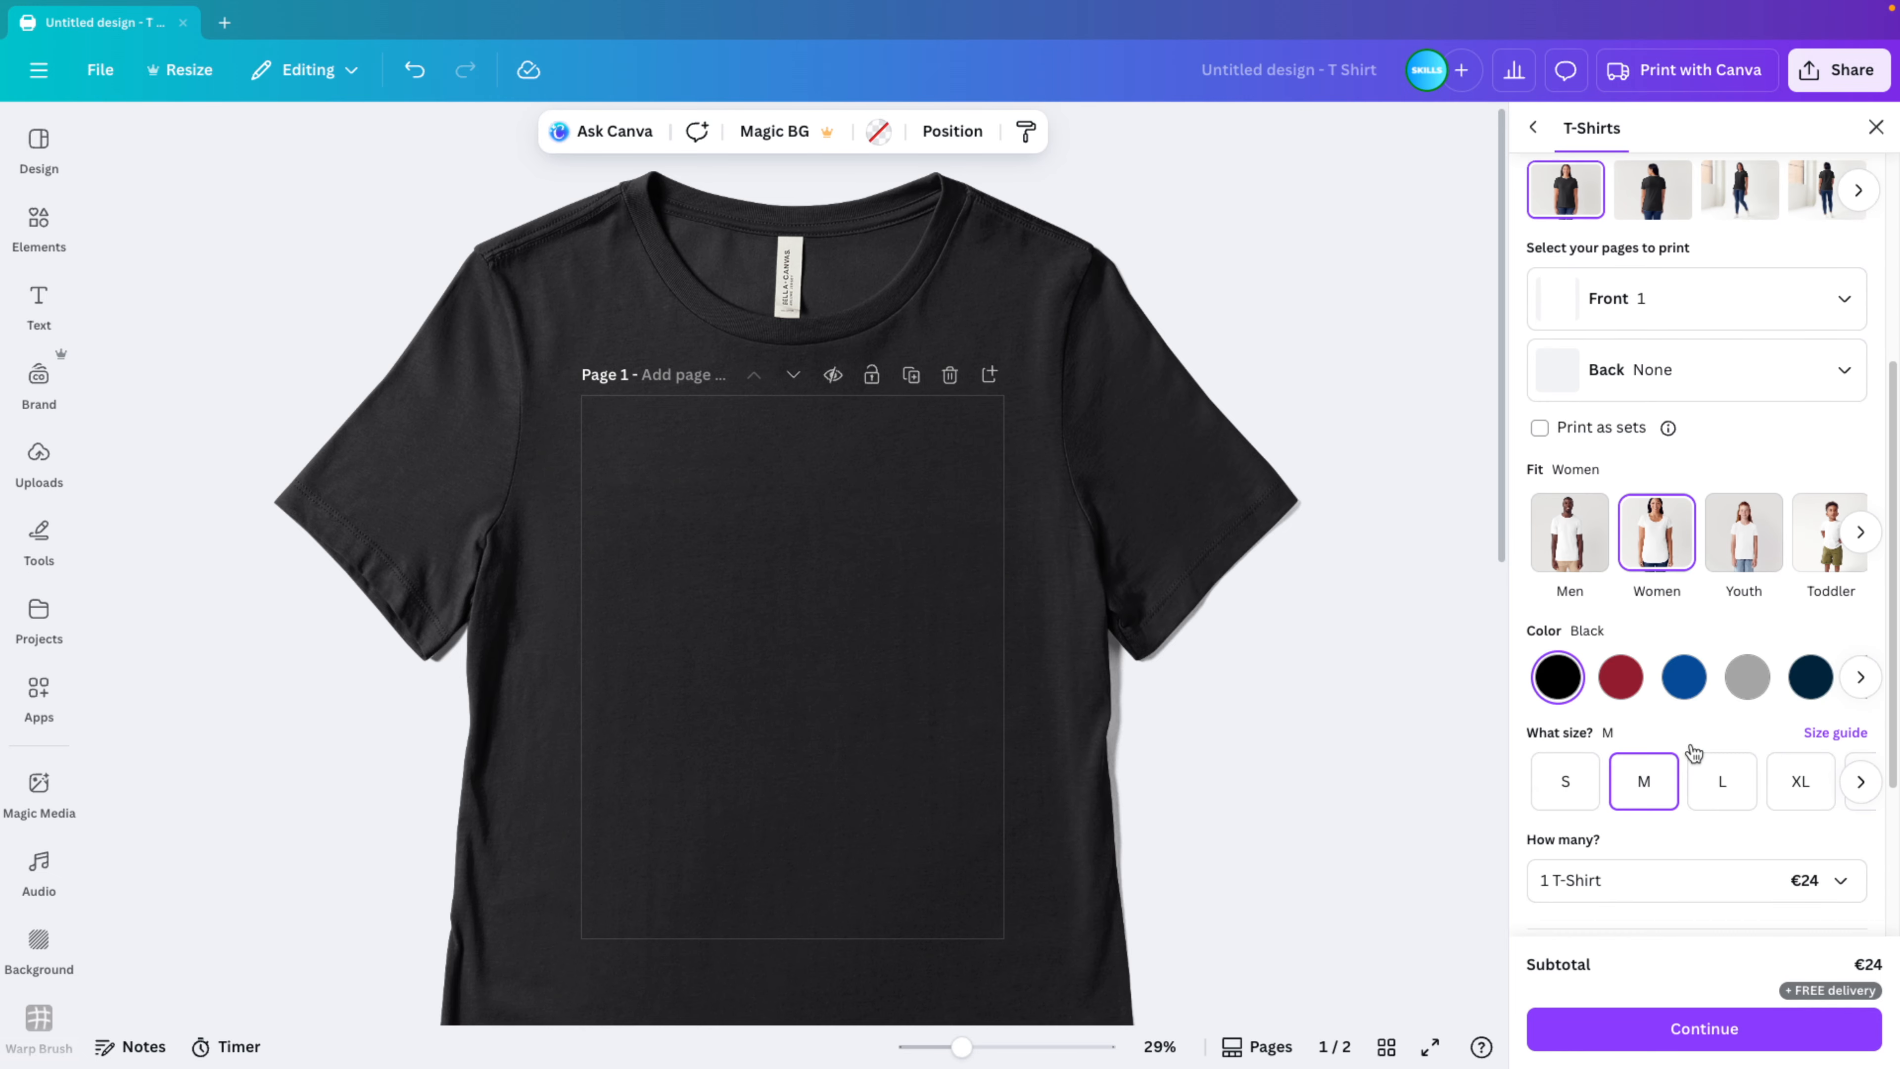
pyautogui.click(1620, 674)
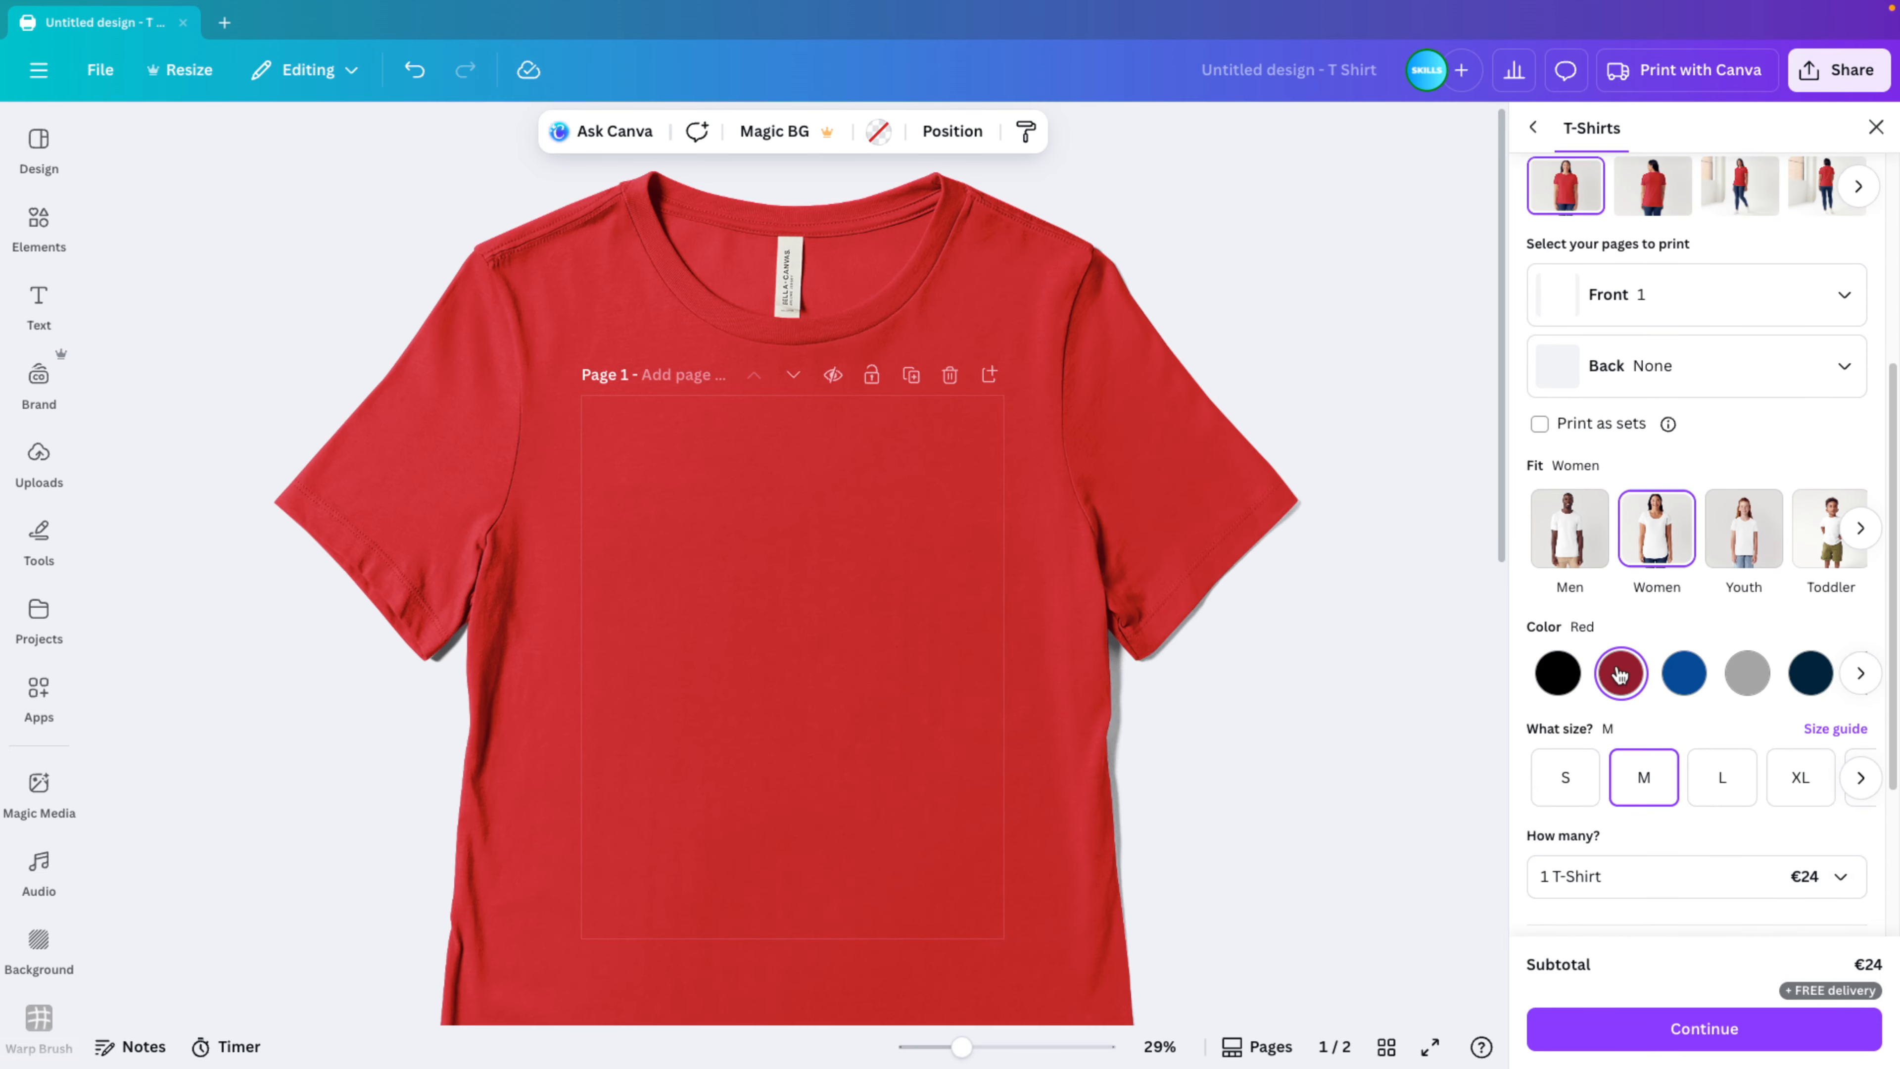
pyautogui.click(1683, 672)
pyautogui.click(1749, 674)
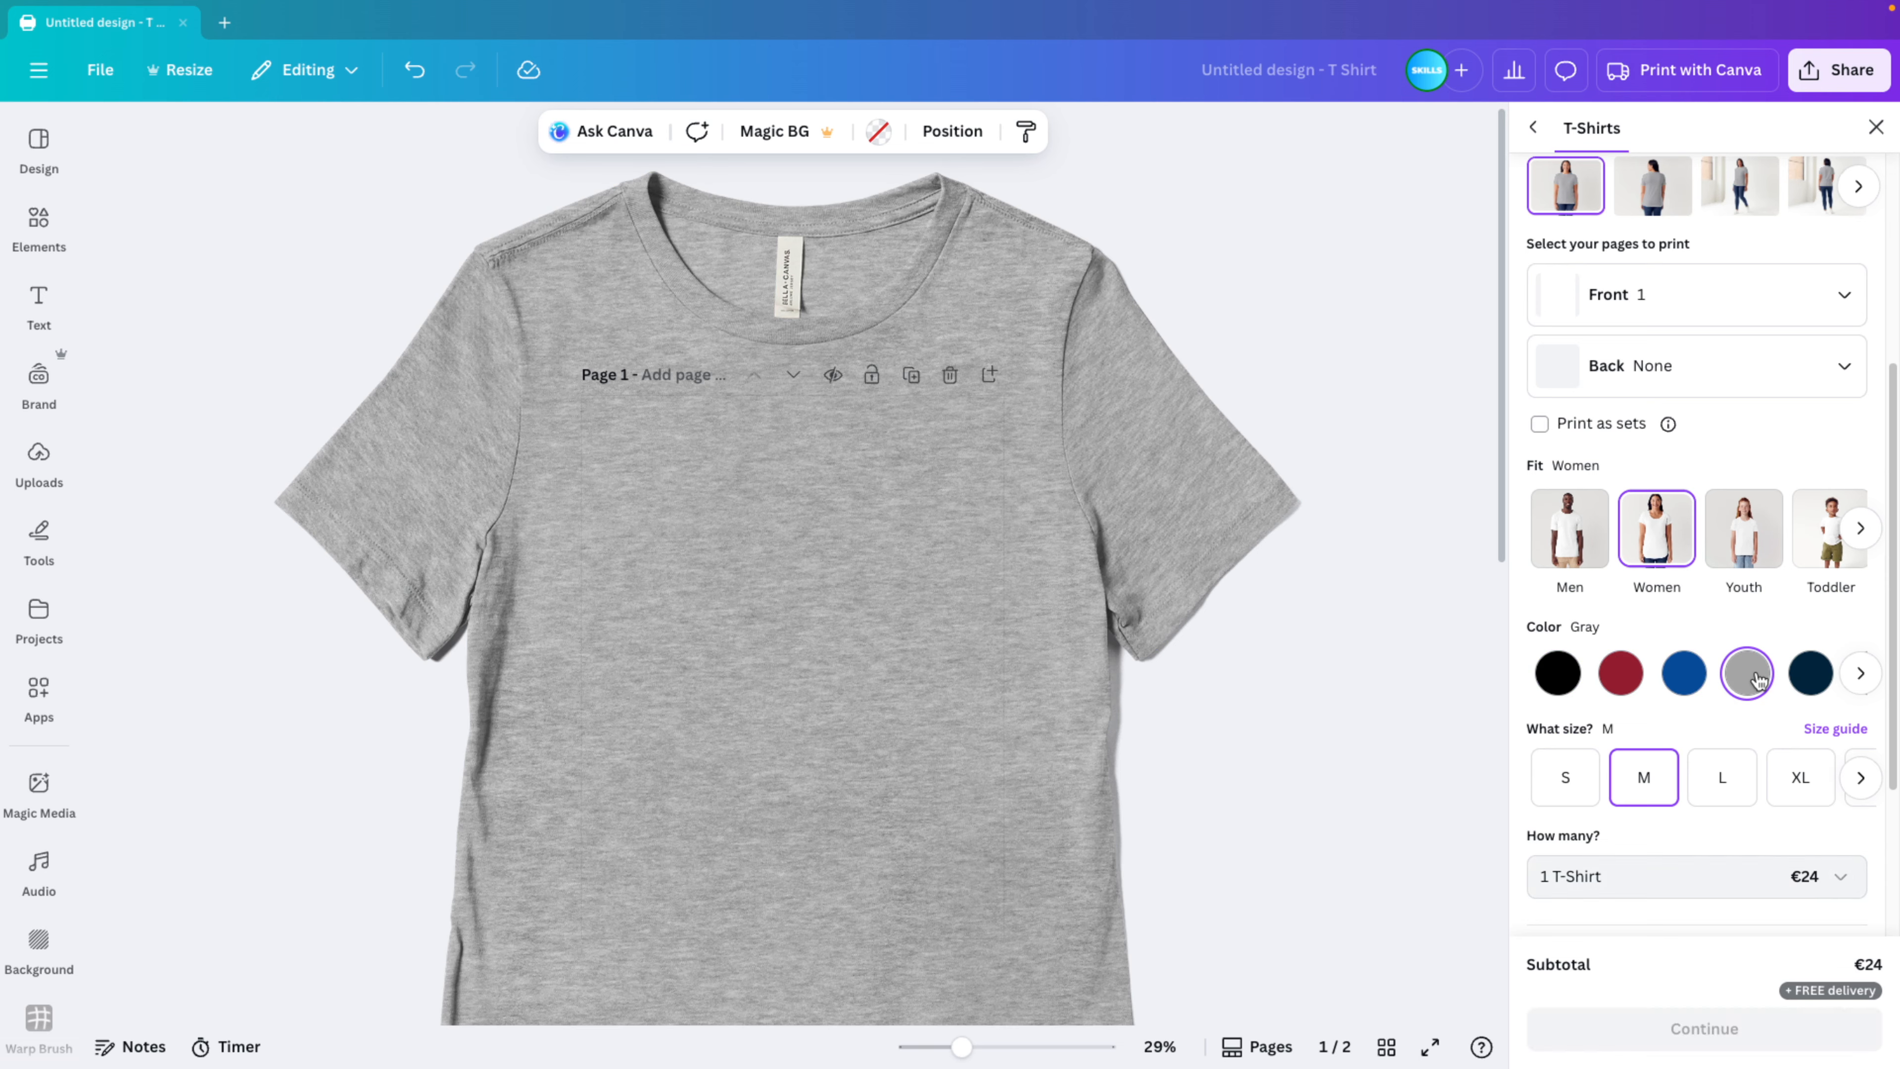
pyautogui.click(1810, 684)
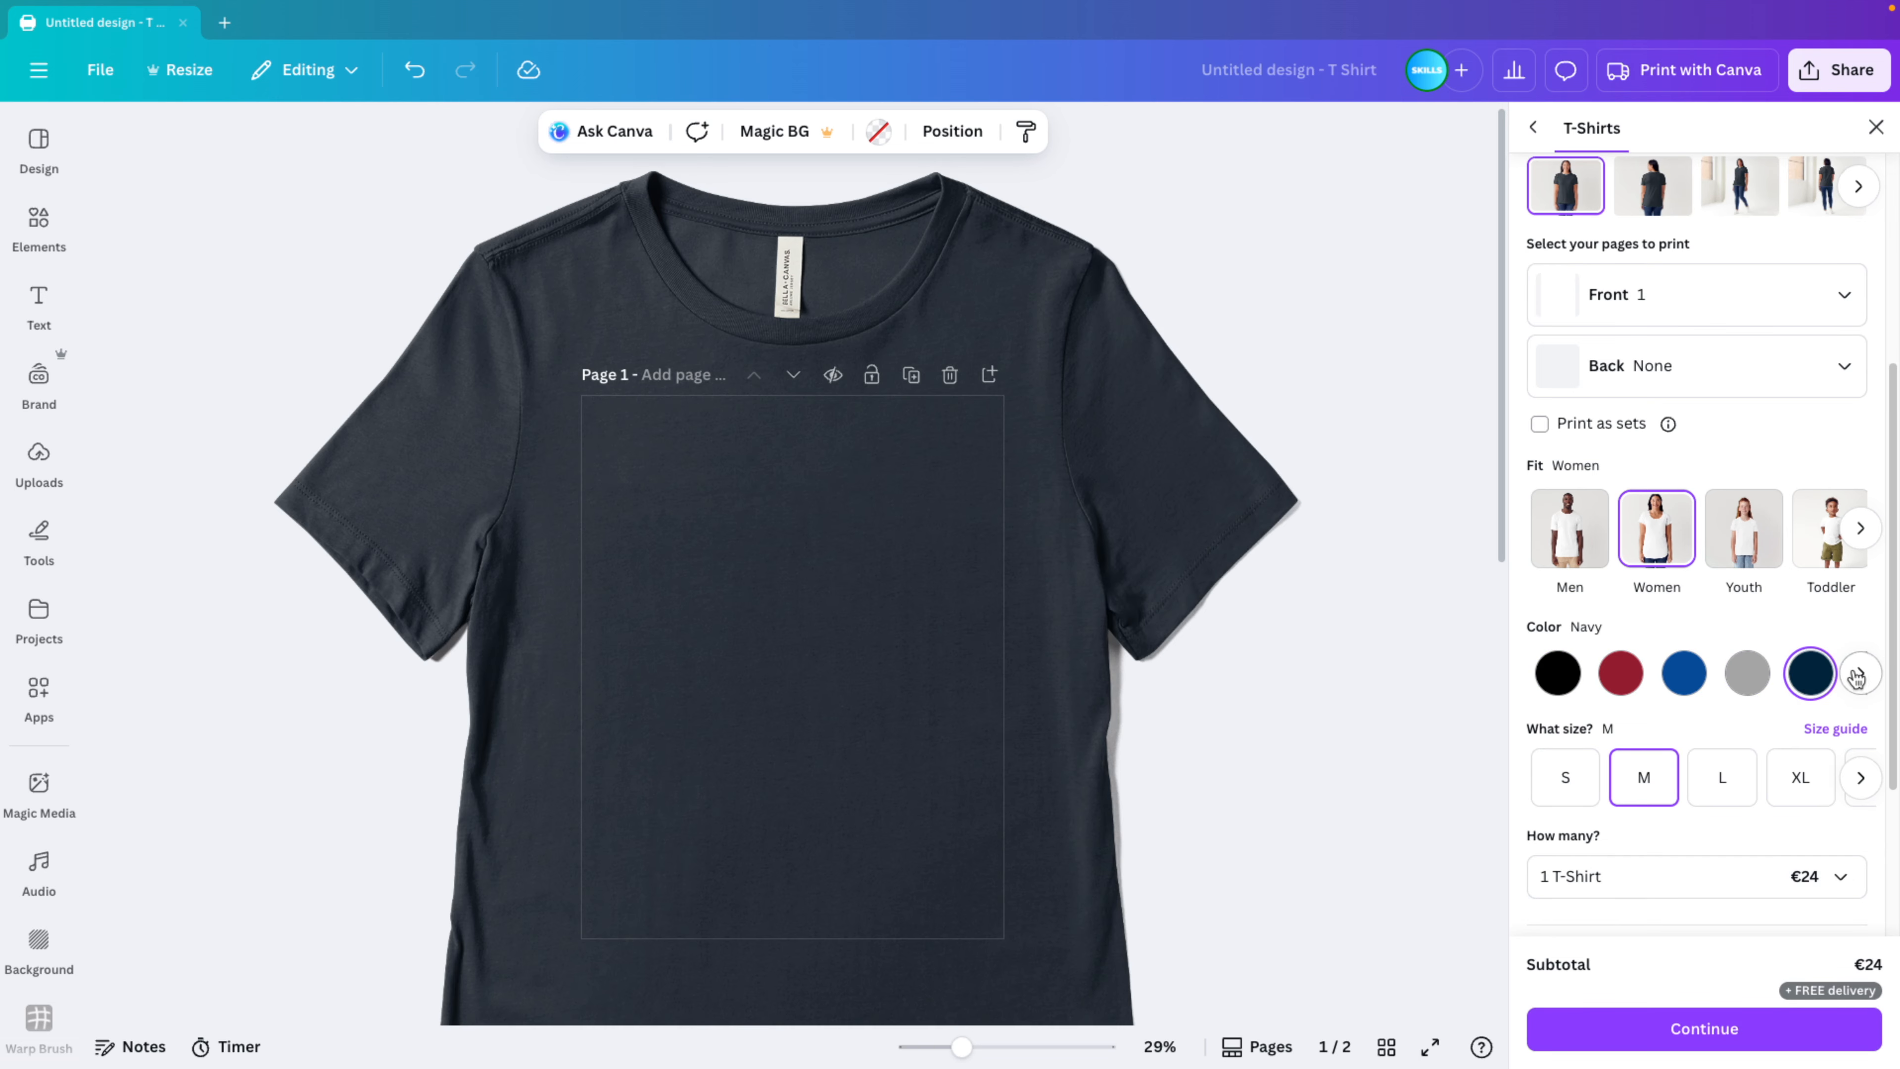
pyautogui.click(1860, 673)
pyautogui.click(1829, 687)
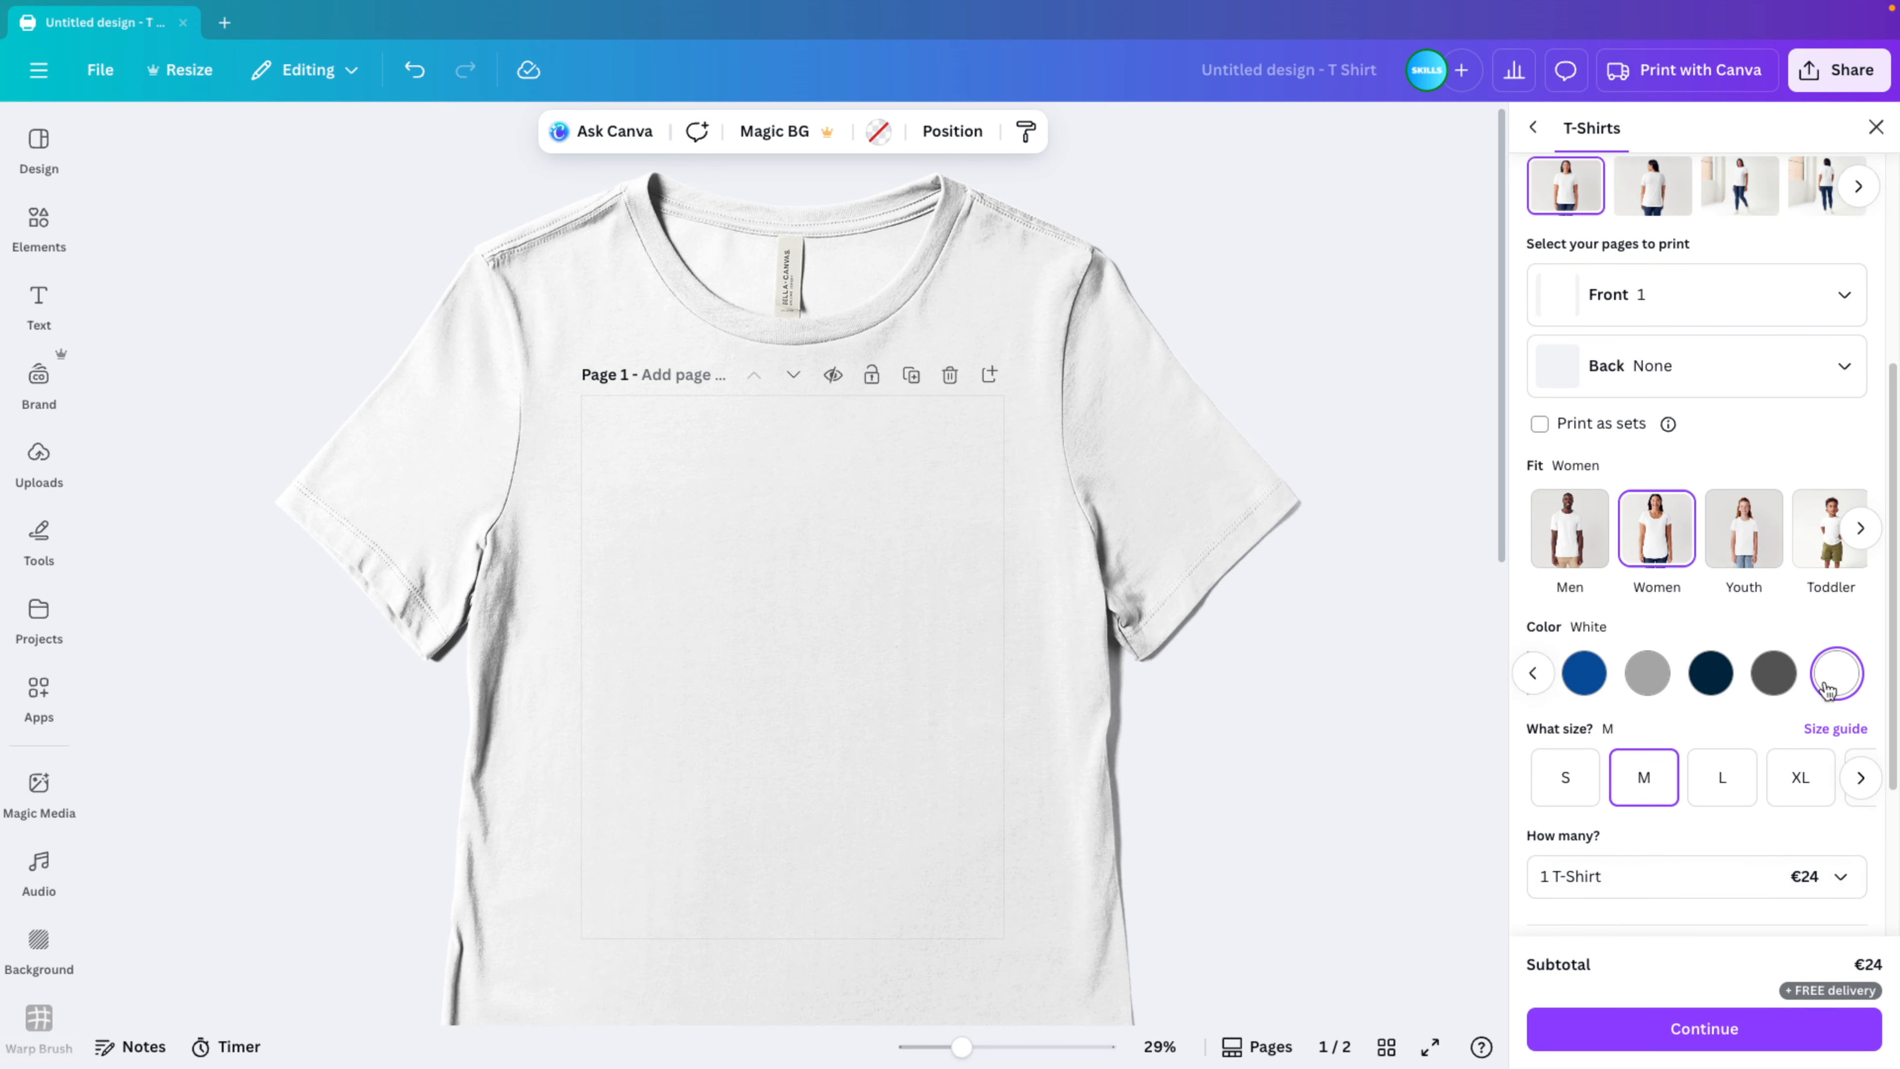
pyautogui.click(1784, 686)
pyautogui.scroll(-2, 1645, 685)
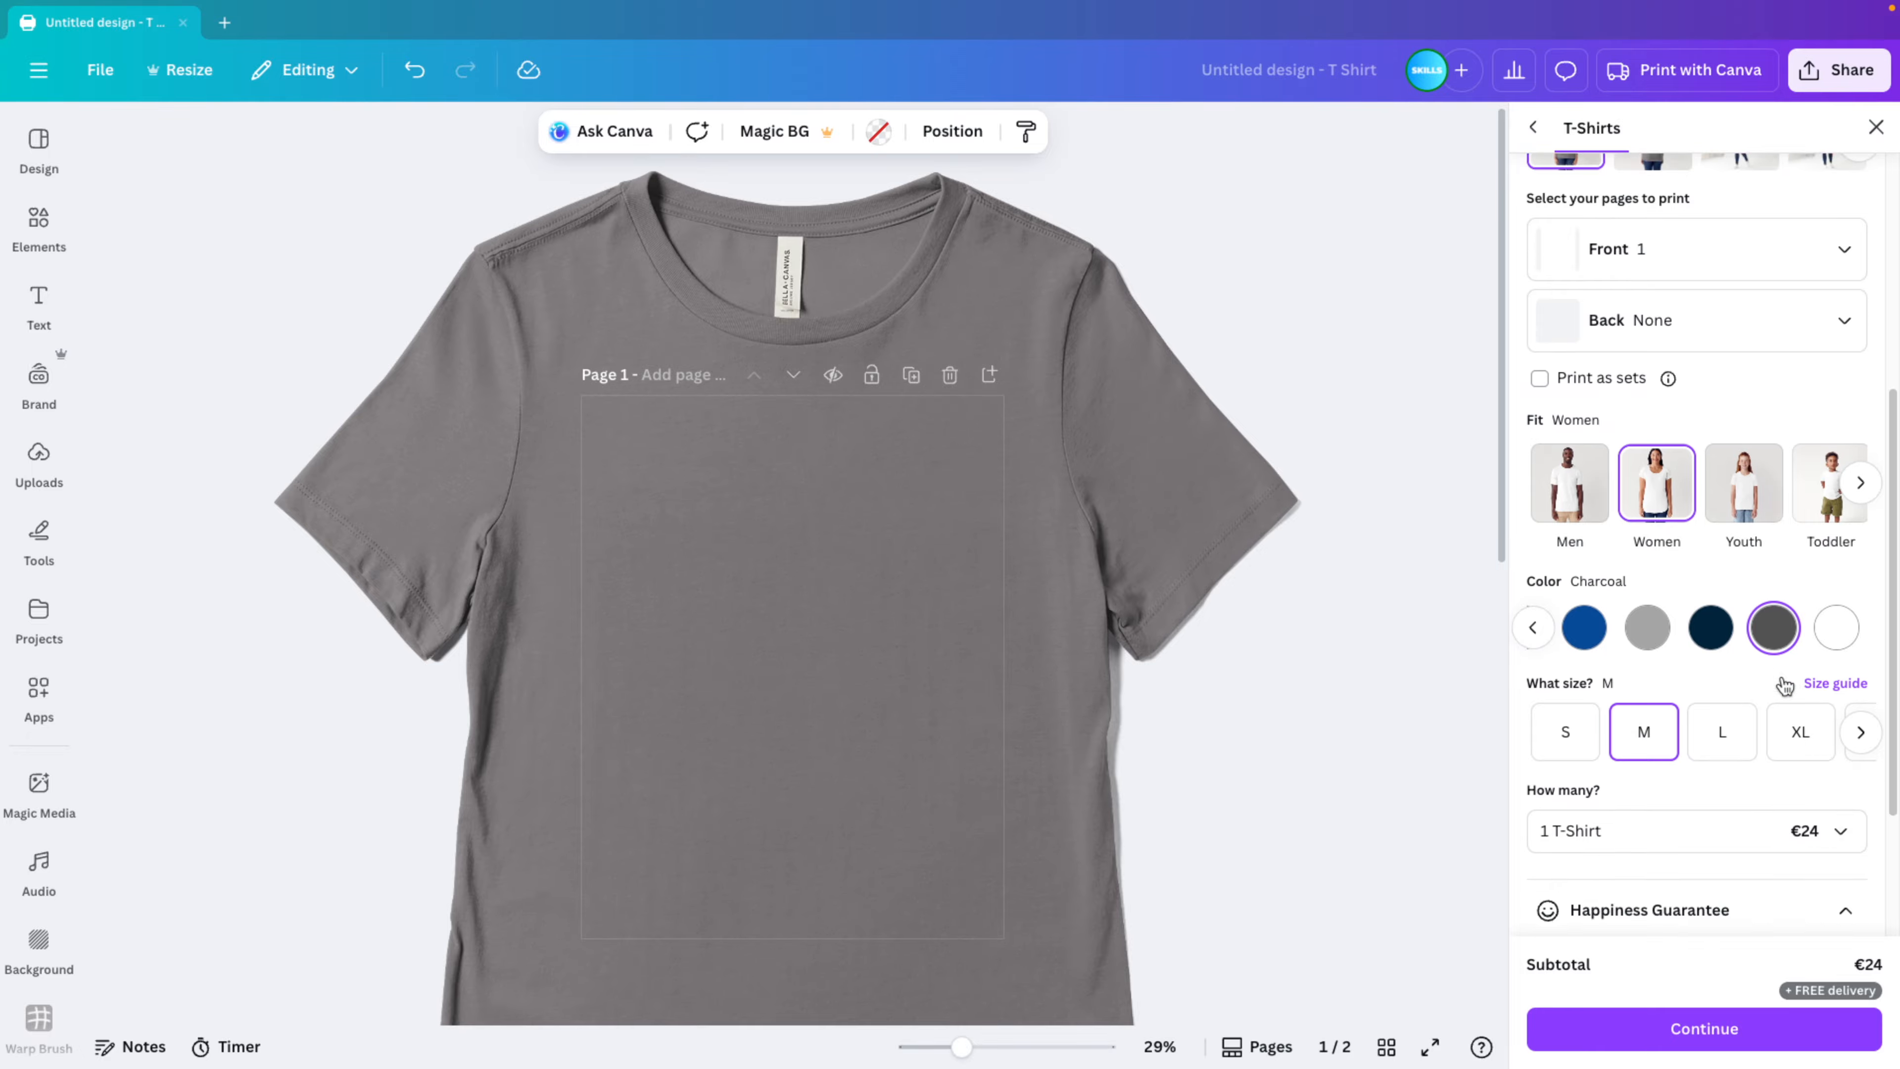
# Try the T-shirt sizes L and XL, and settle on size S.
pyautogui.click(1580, 680)
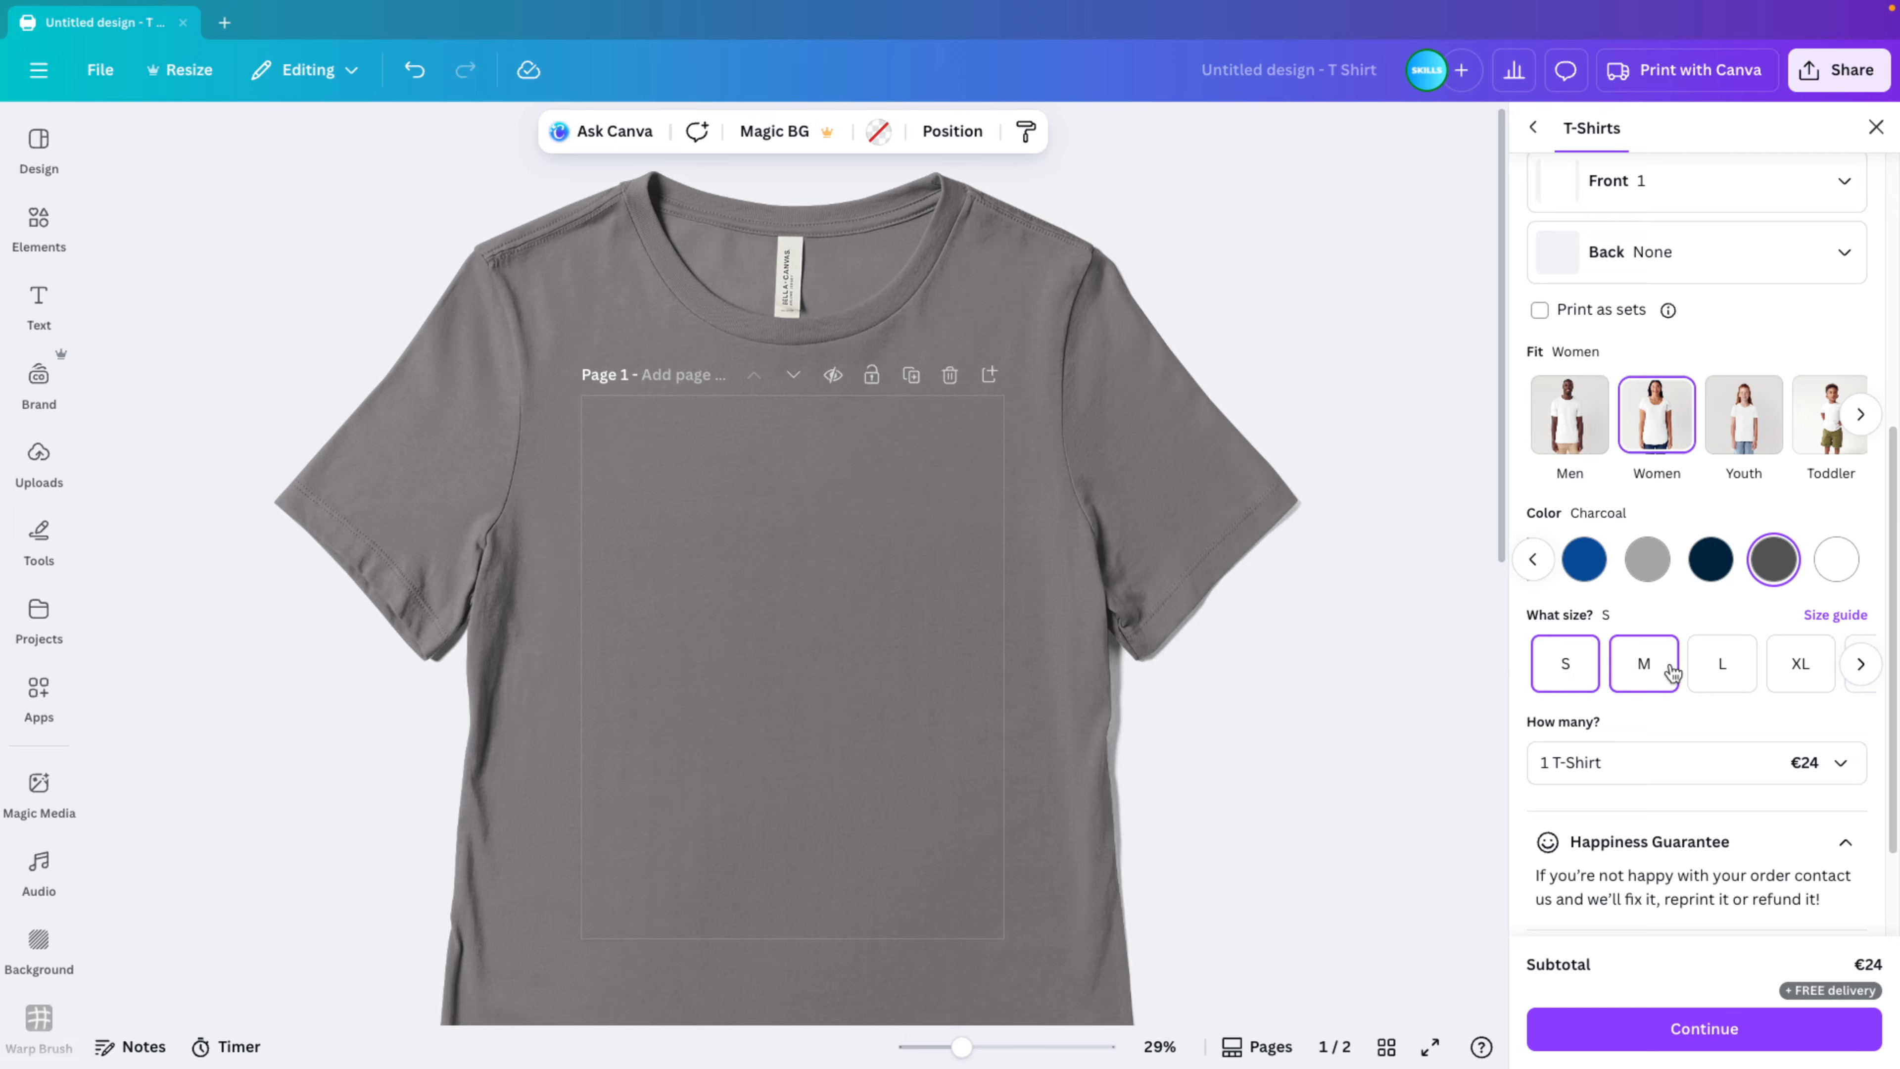
pyautogui.click(1722, 670)
pyautogui.click(1787, 670)
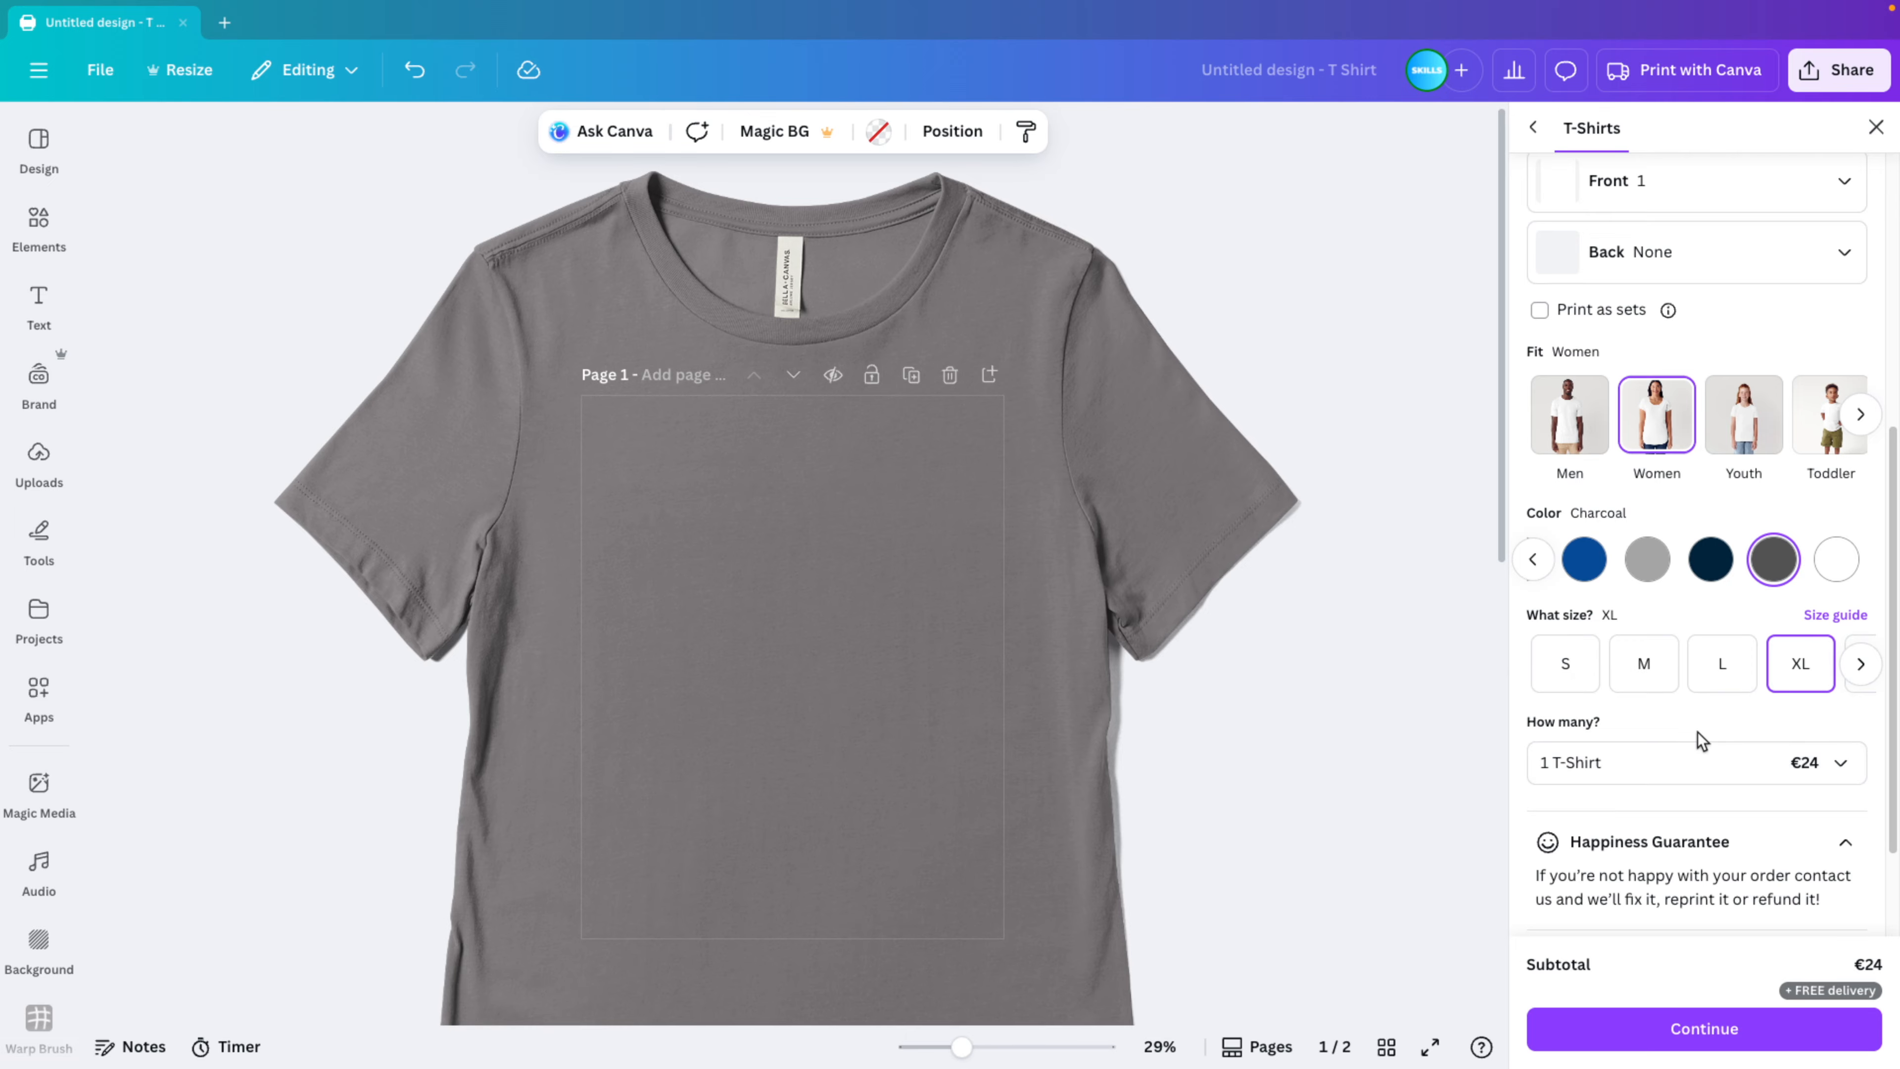
pyautogui.click(1565, 666)
# Enlarge the product mockup and browse the women's T-shirt photos through to the model on the stool.
pyautogui.scroll(3, 1677, 780)
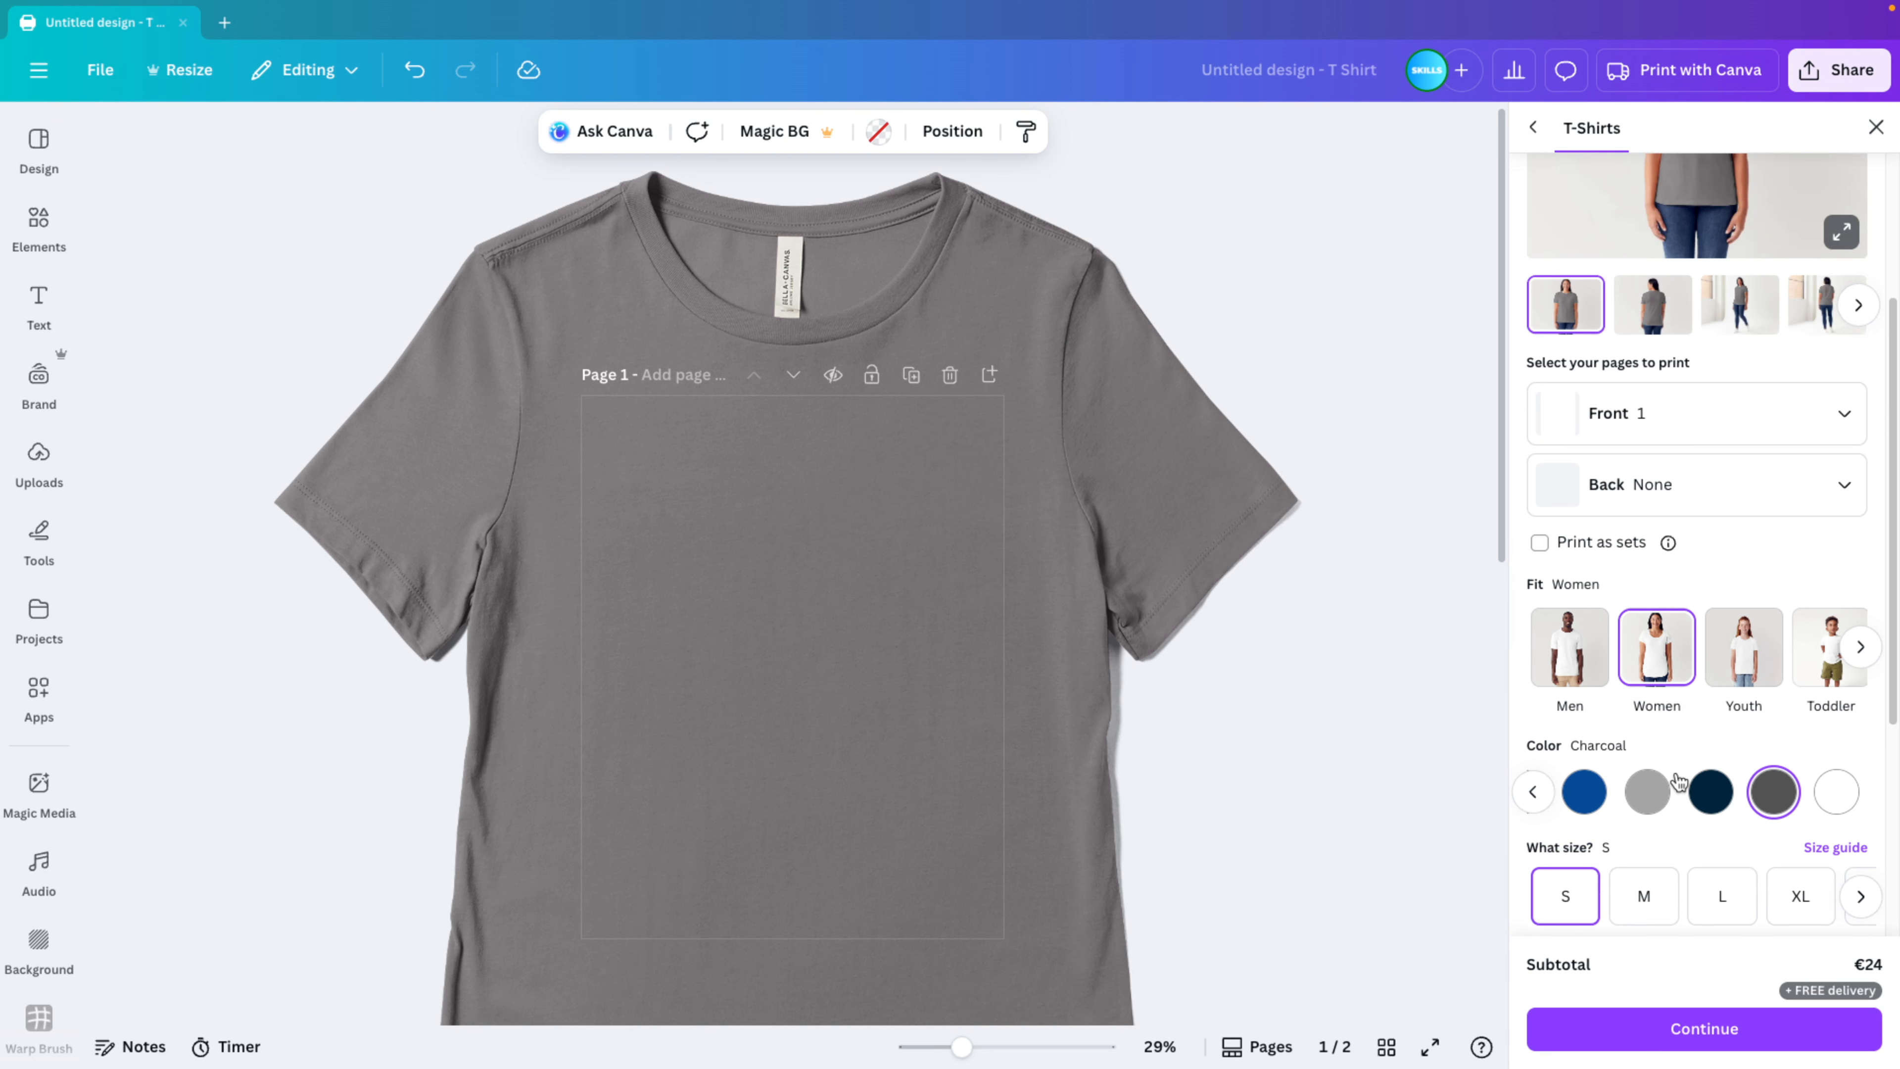
pyautogui.scroll(3, 1641, 731)
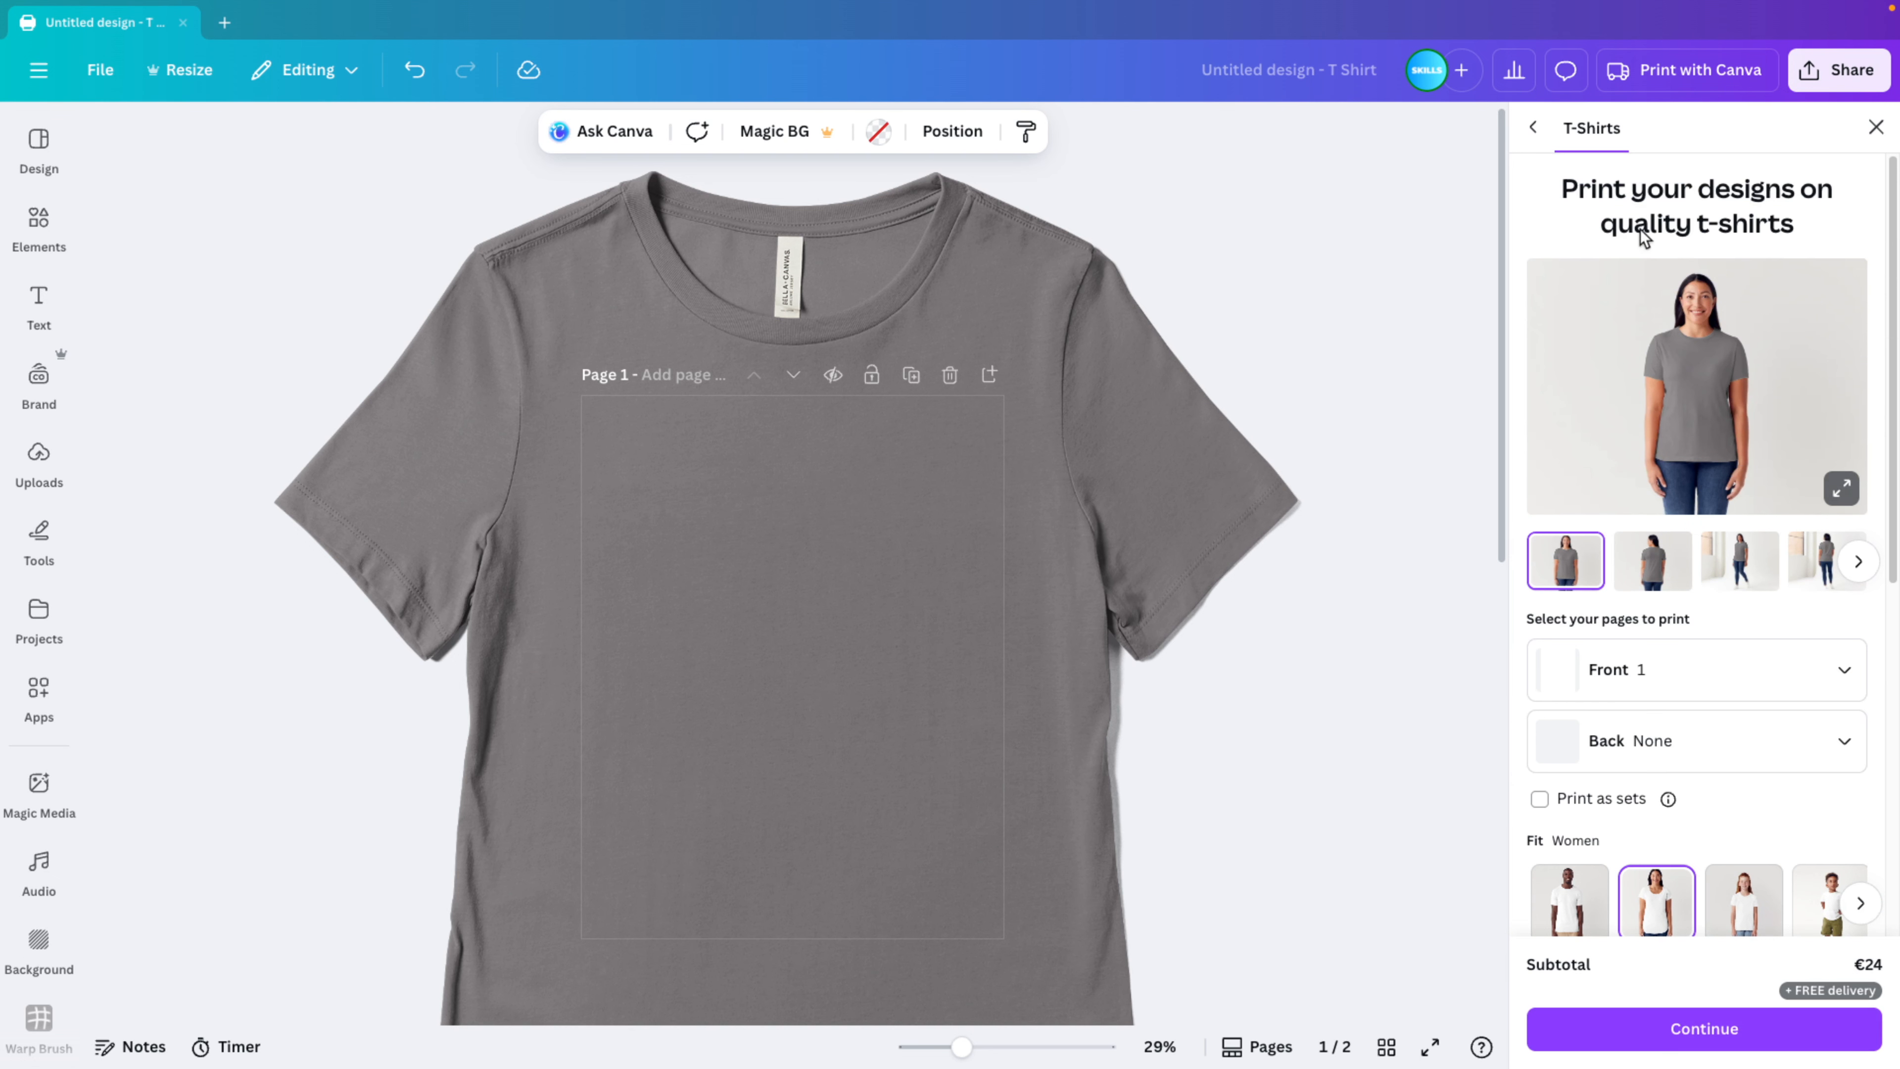
pyautogui.click(1840, 489)
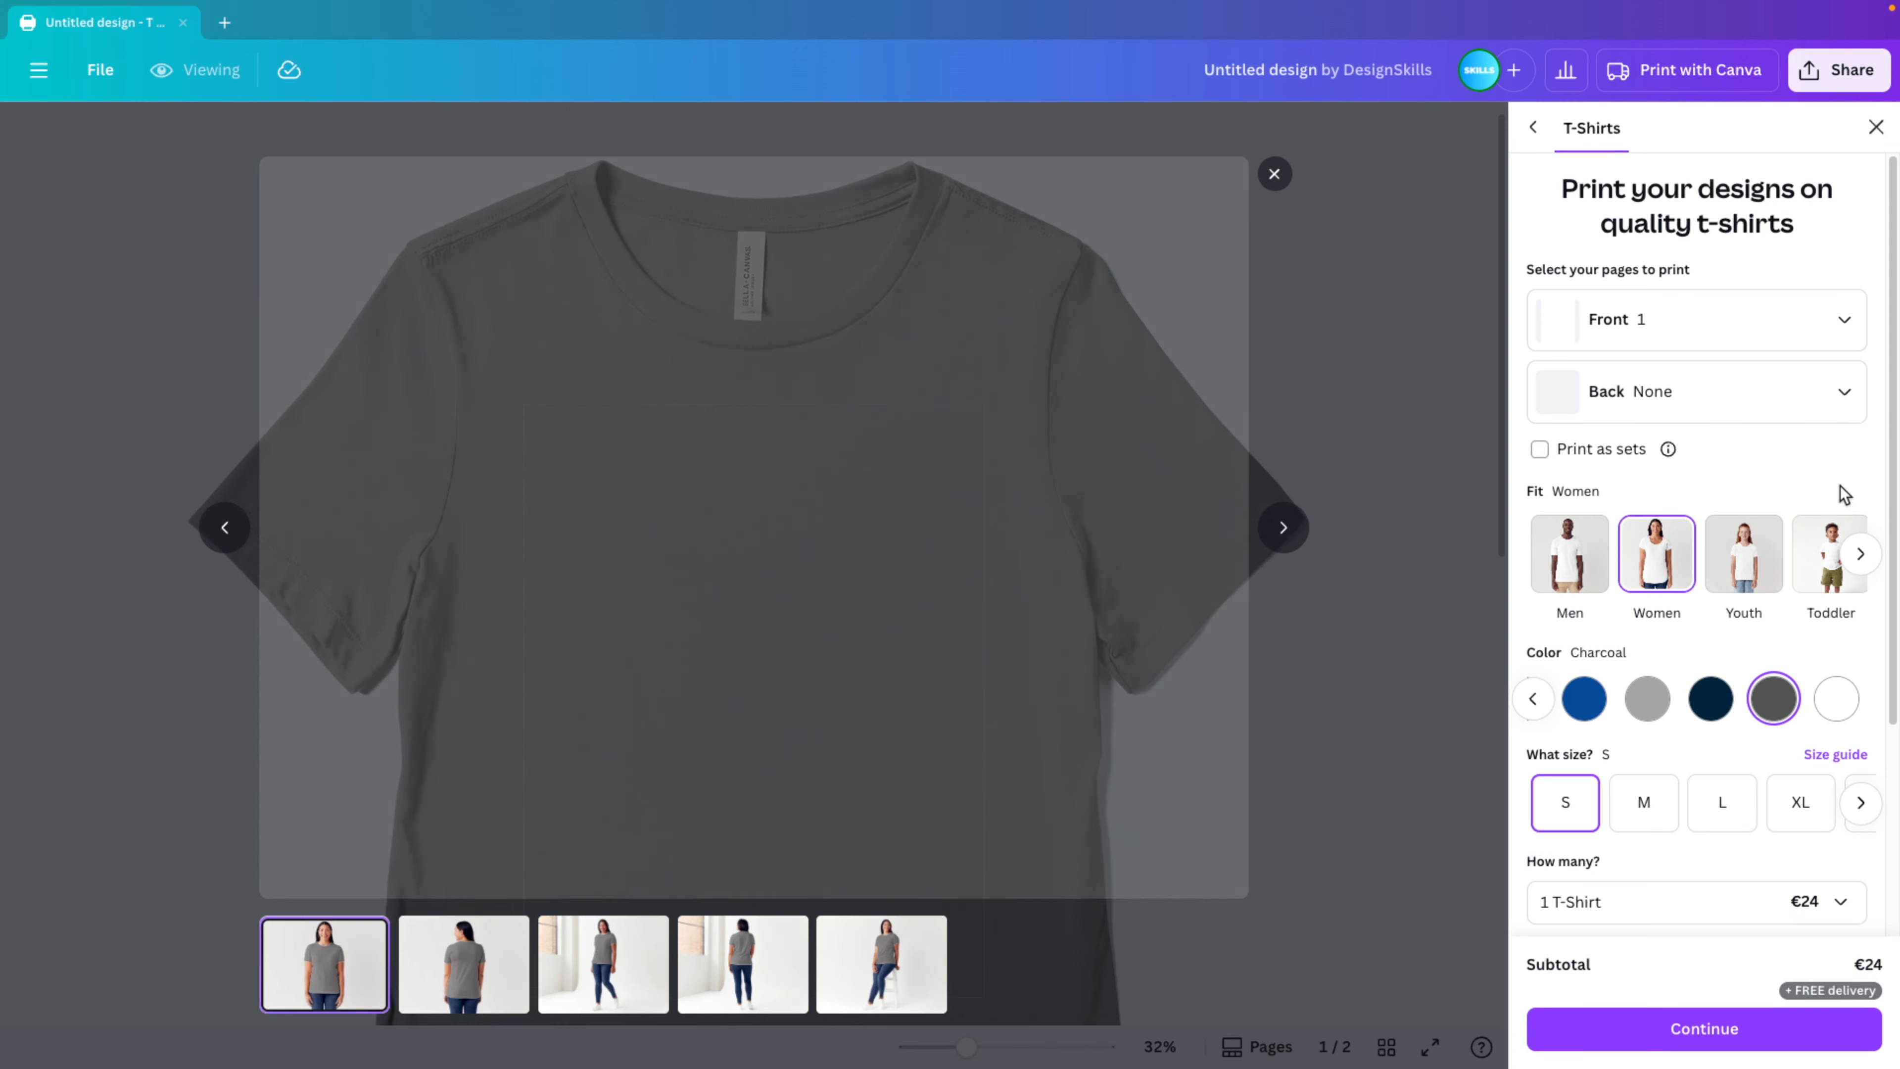
pyautogui.click(1283, 527)
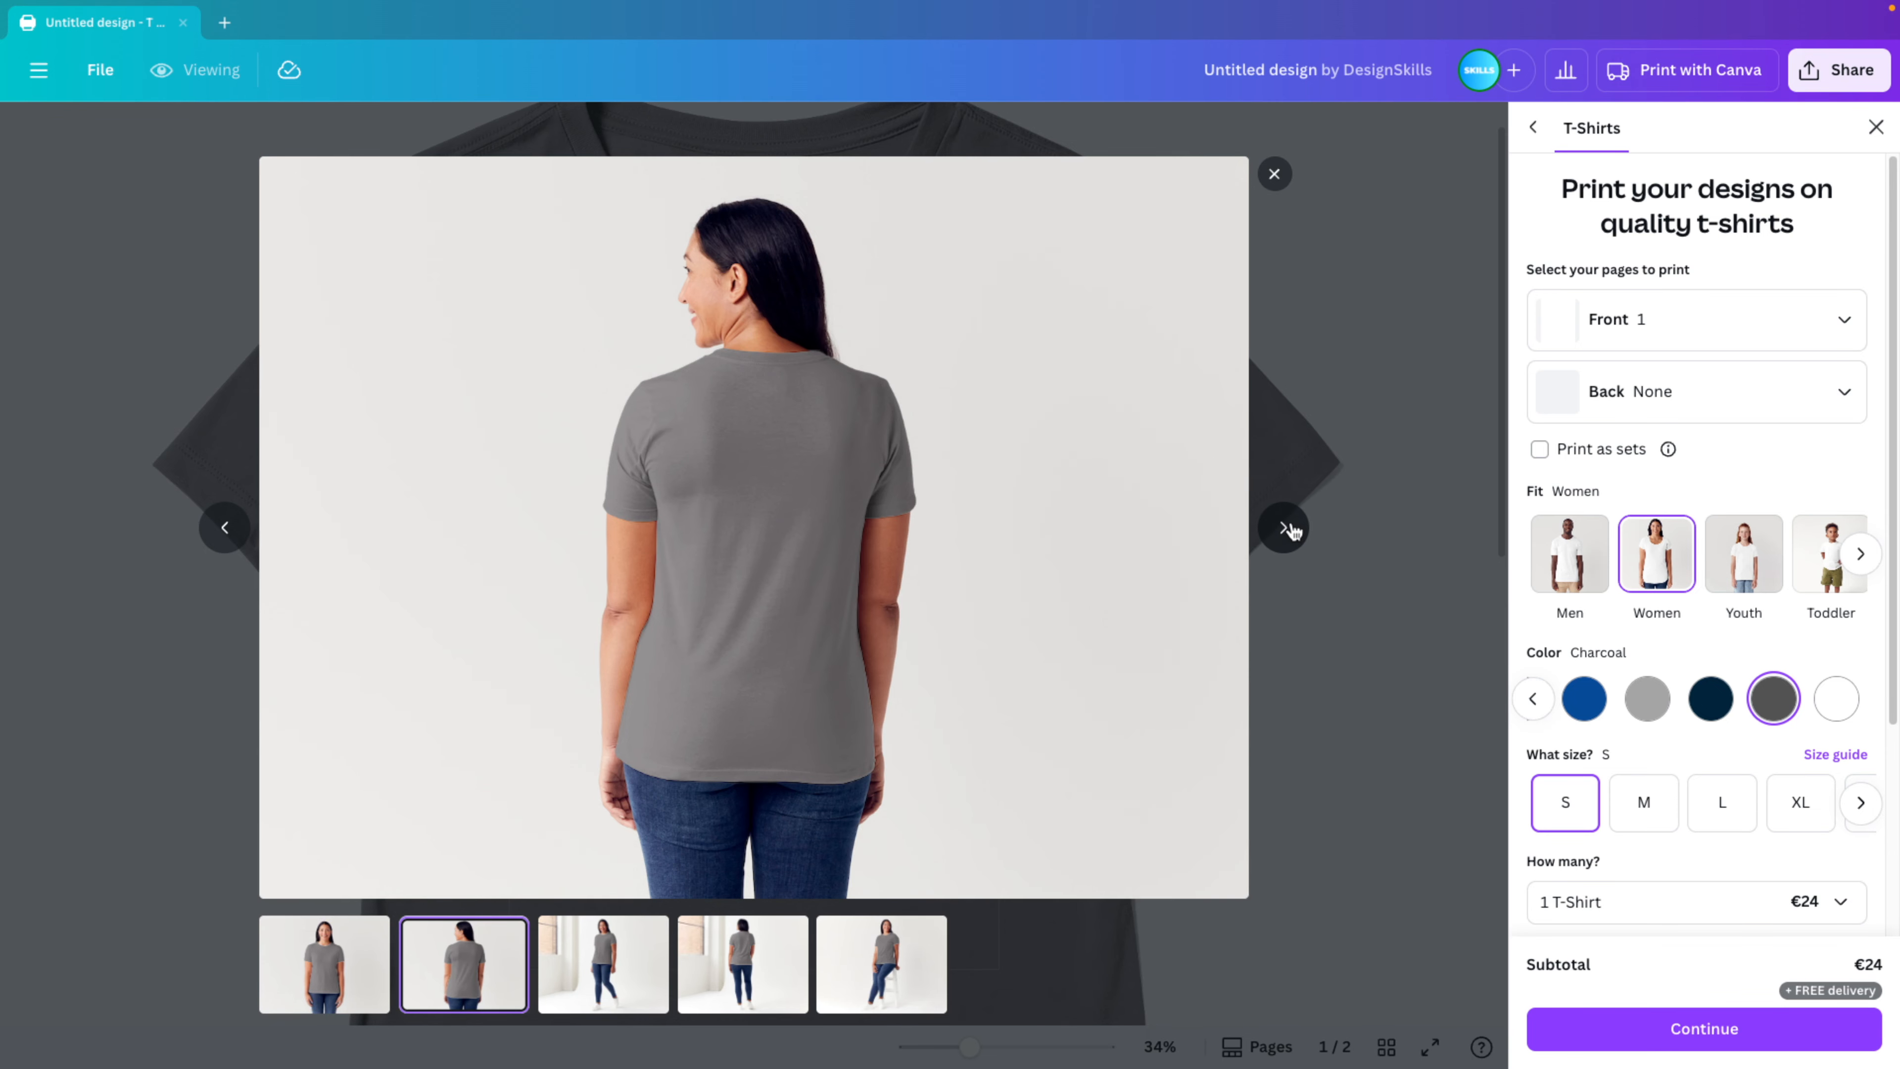
pyautogui.click(1285, 528)
pyautogui.click(1288, 528)
pyautogui.click(1290, 528)
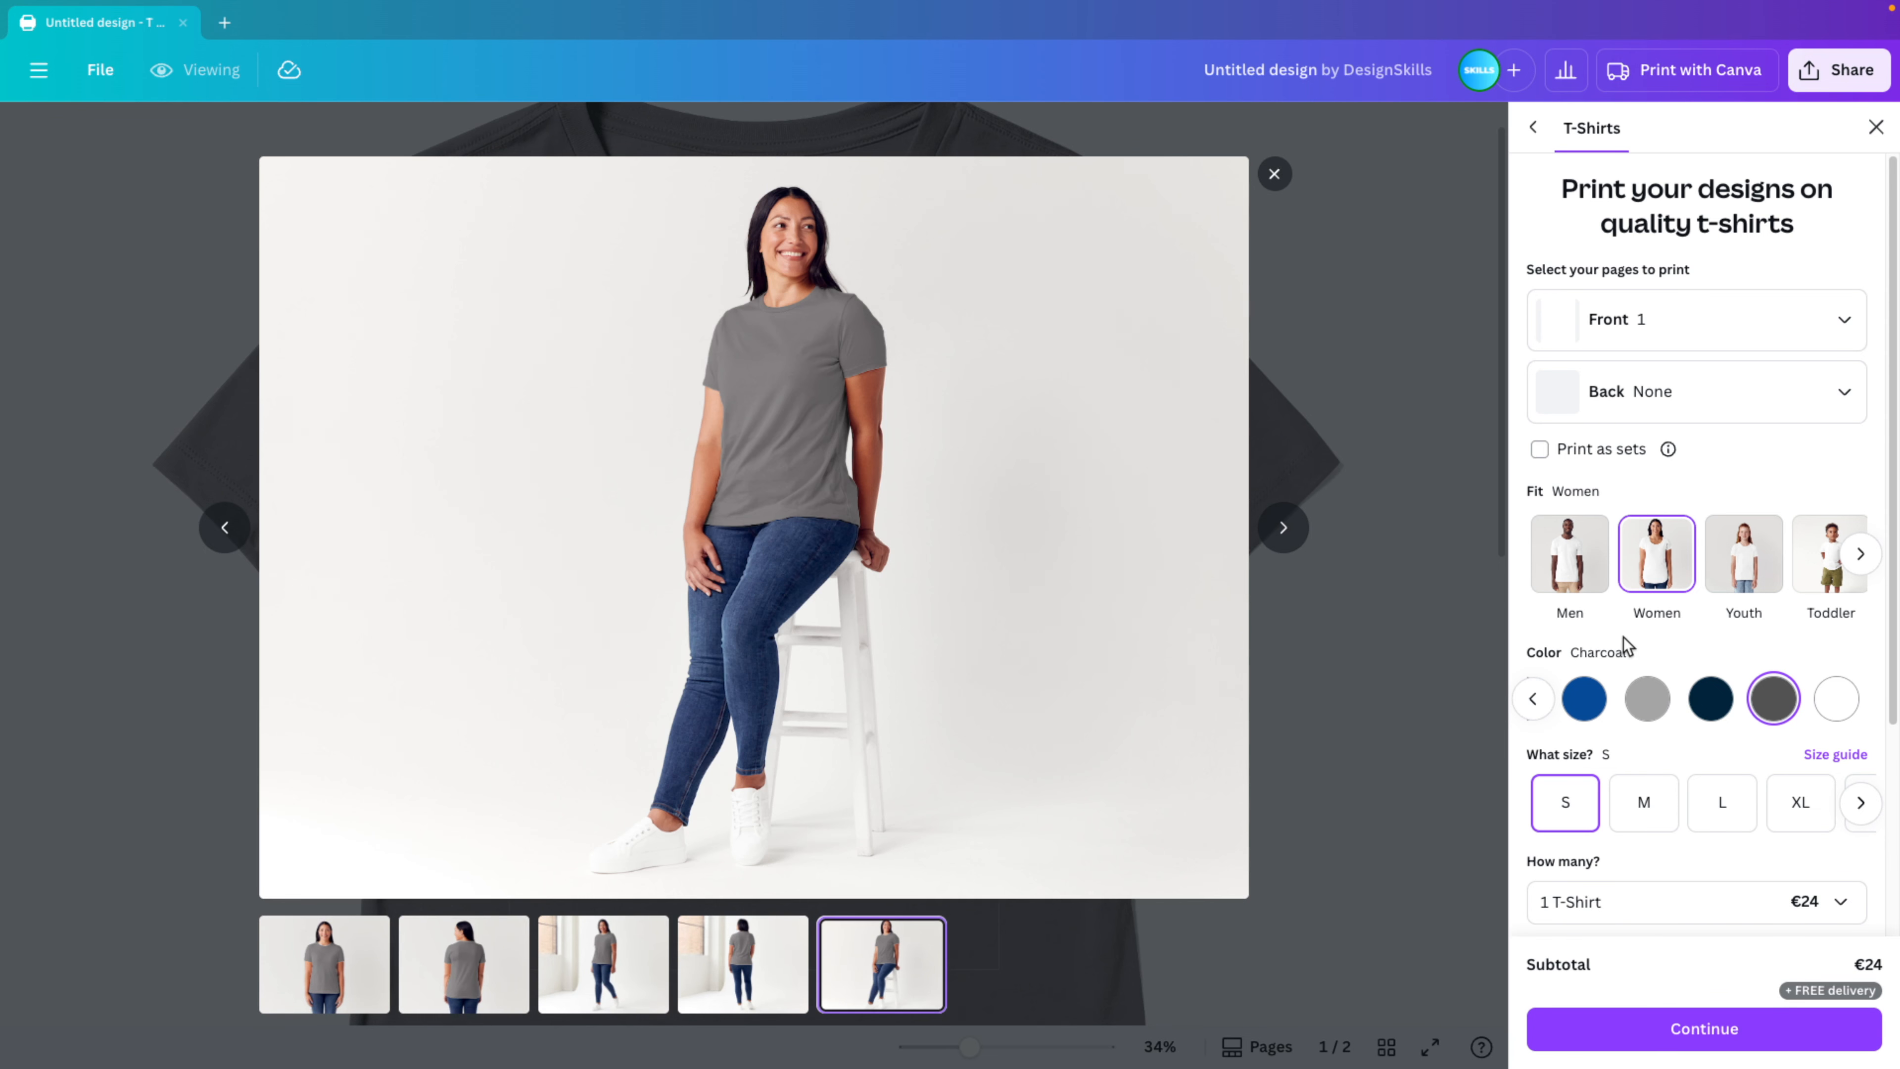
# Change the T-shirt colour to Royal blue and close the enlarged mockup preview.
pyautogui.click(1586, 699)
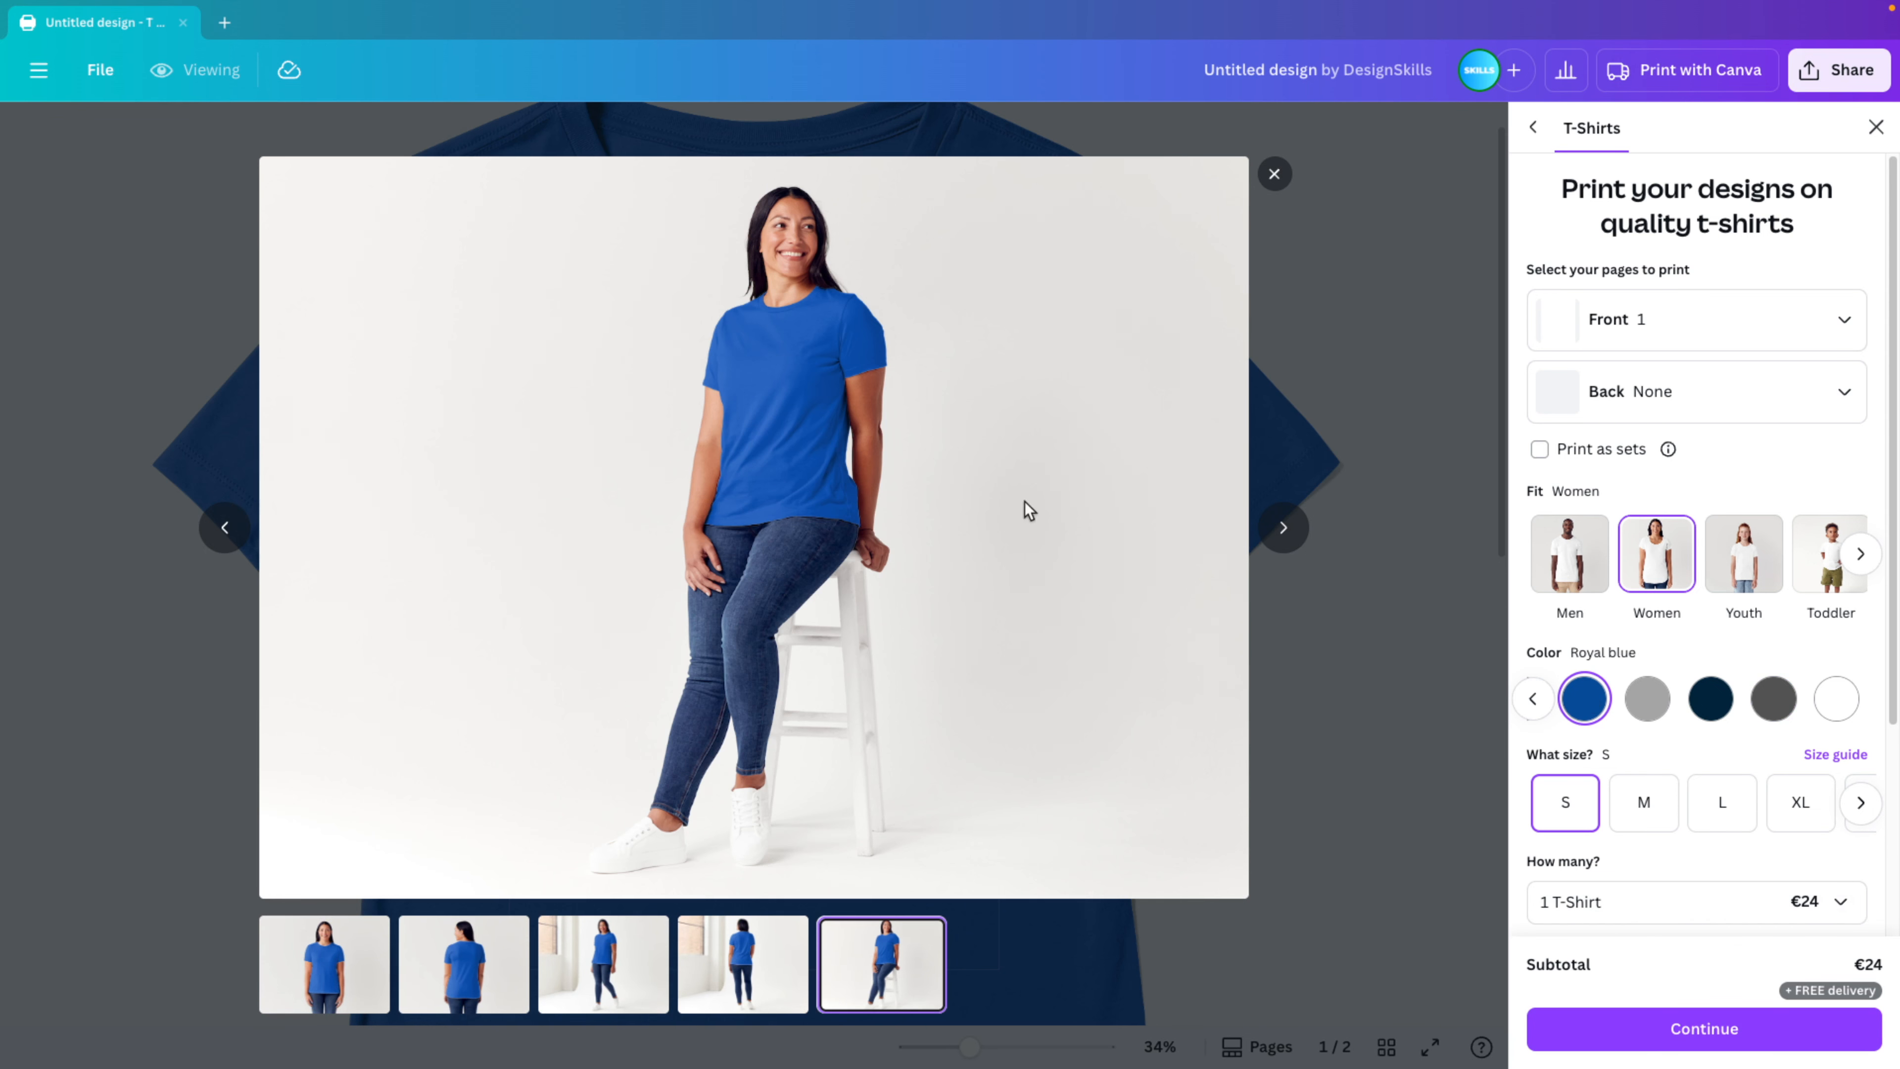
pyautogui.click(1283, 532)
pyautogui.click(1274, 174)
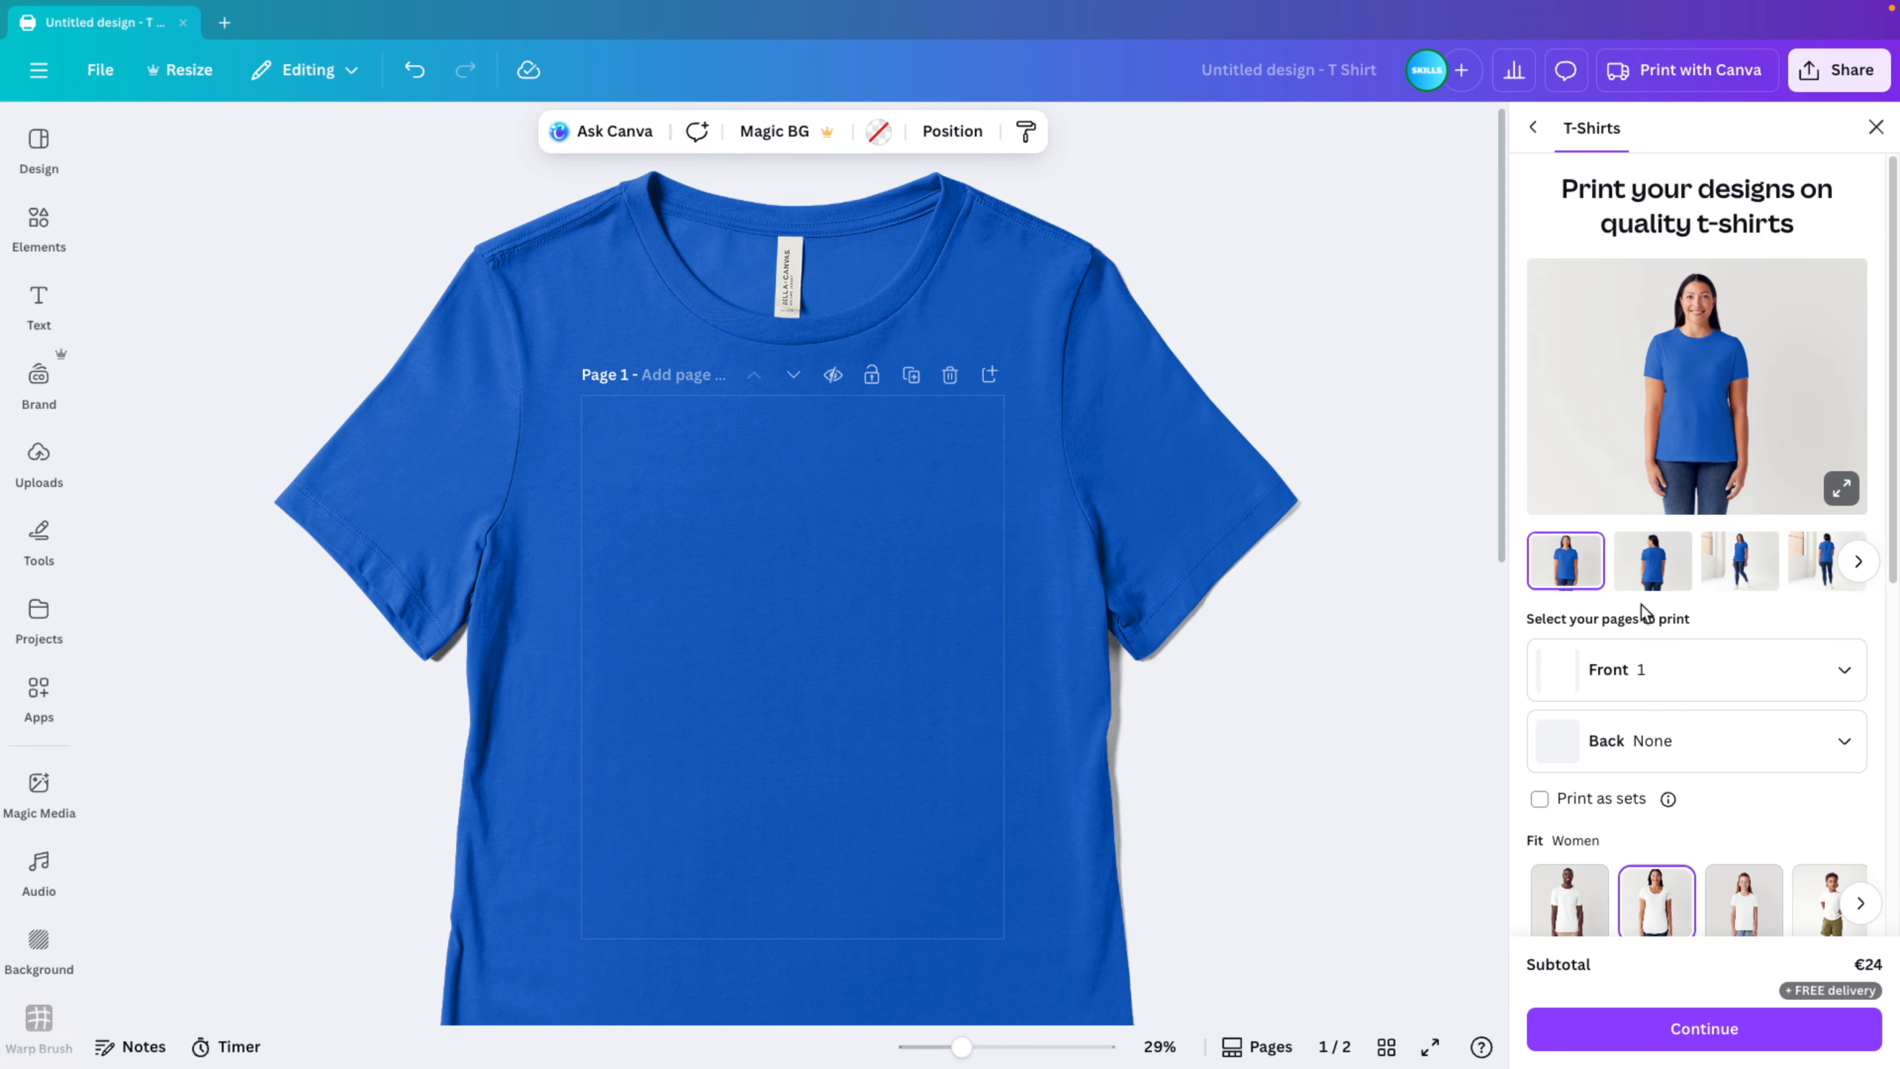
# Switch the fit to Men and browse the enlarged mockup photos of the men's T-shirt.
pyautogui.scroll(-2, 1659, 806)
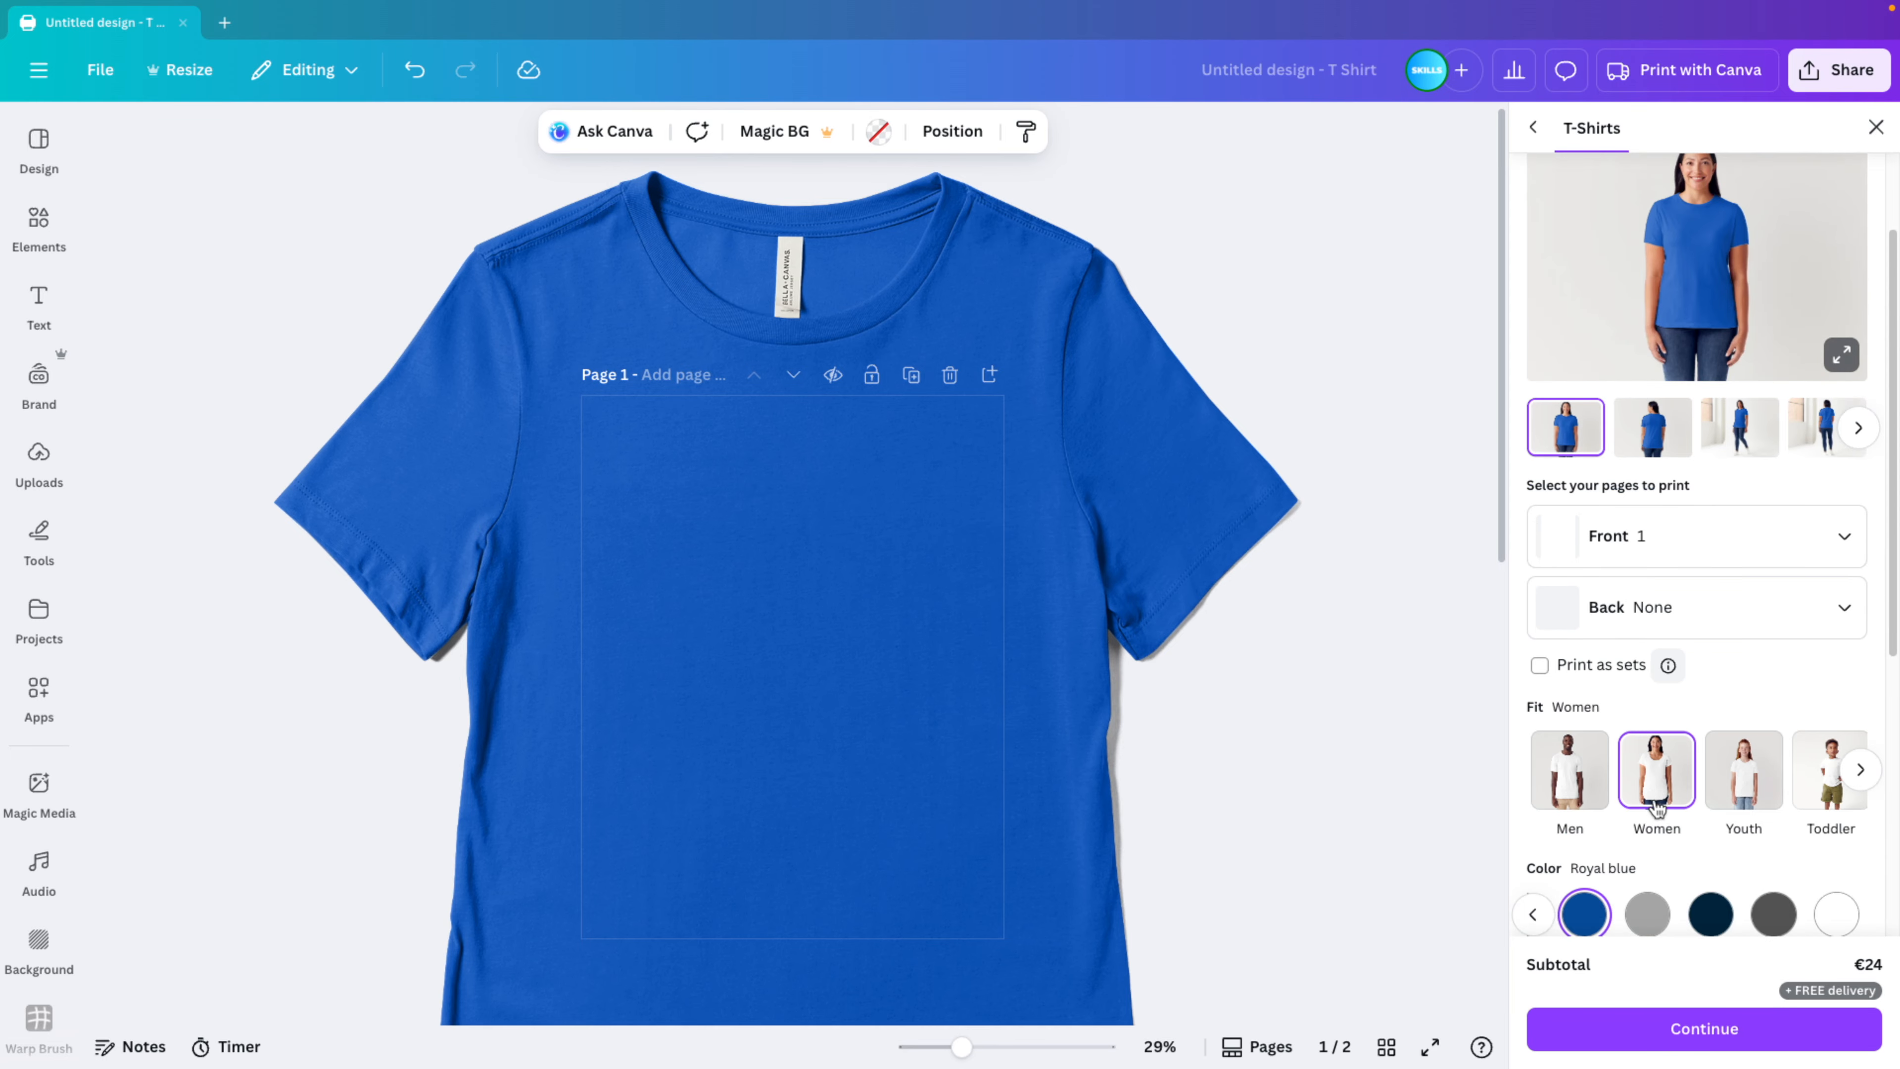
pyautogui.click(1569, 794)
pyautogui.scroll(2, 1720, 538)
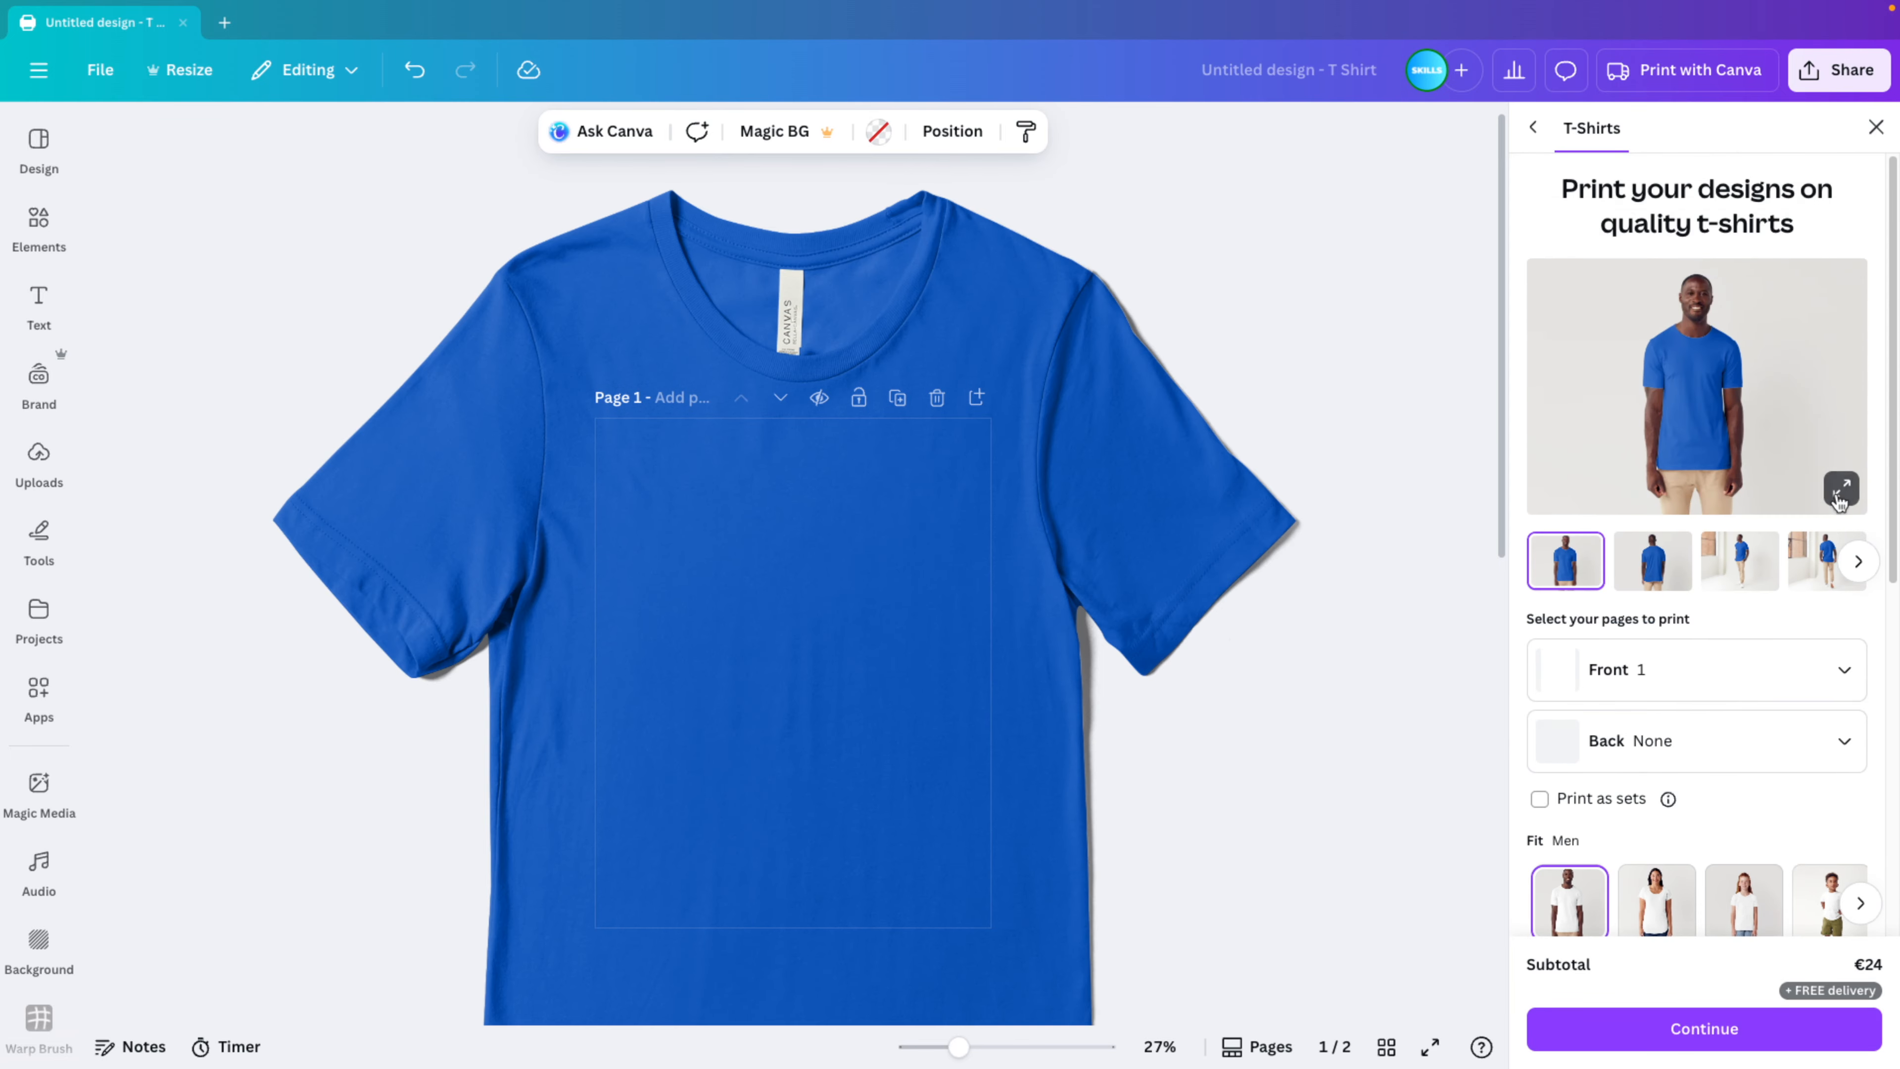
pyautogui.click(1840, 491)
pyautogui.click(1282, 527)
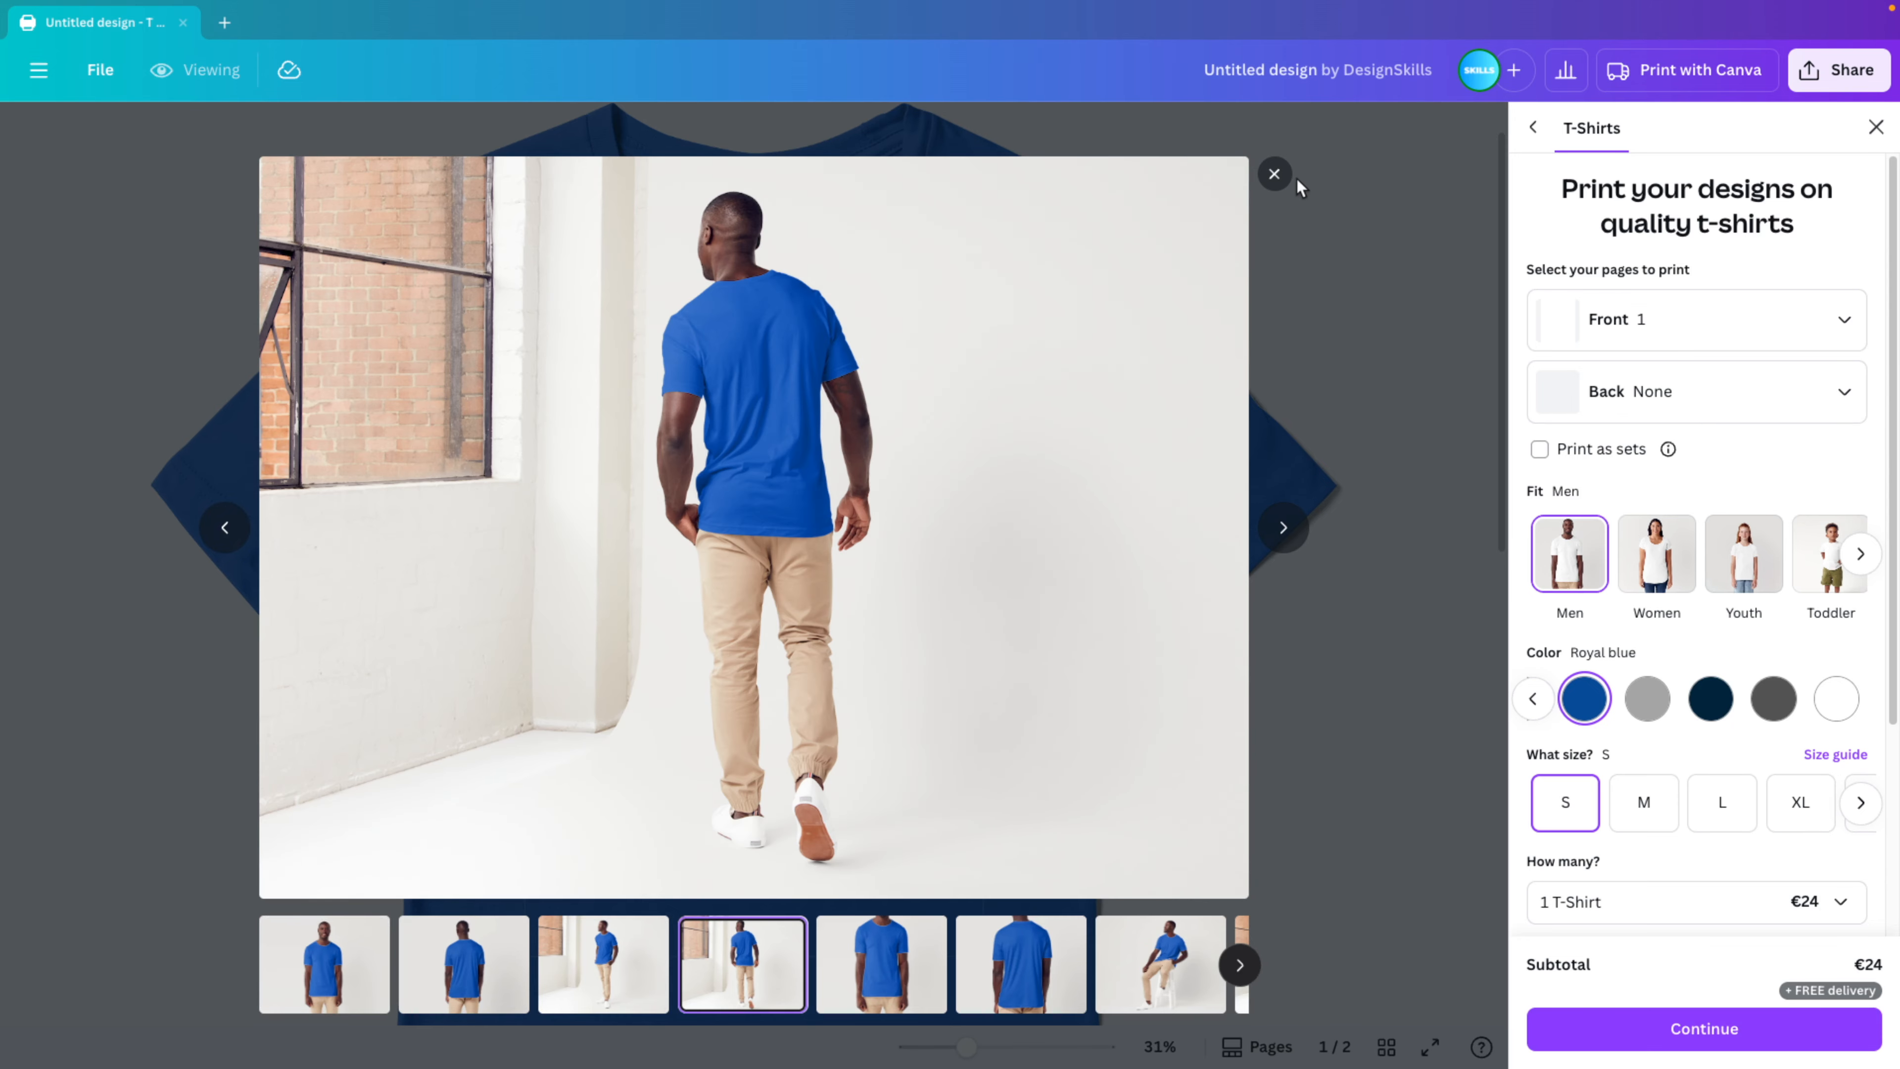
pyautogui.click(1275, 174)
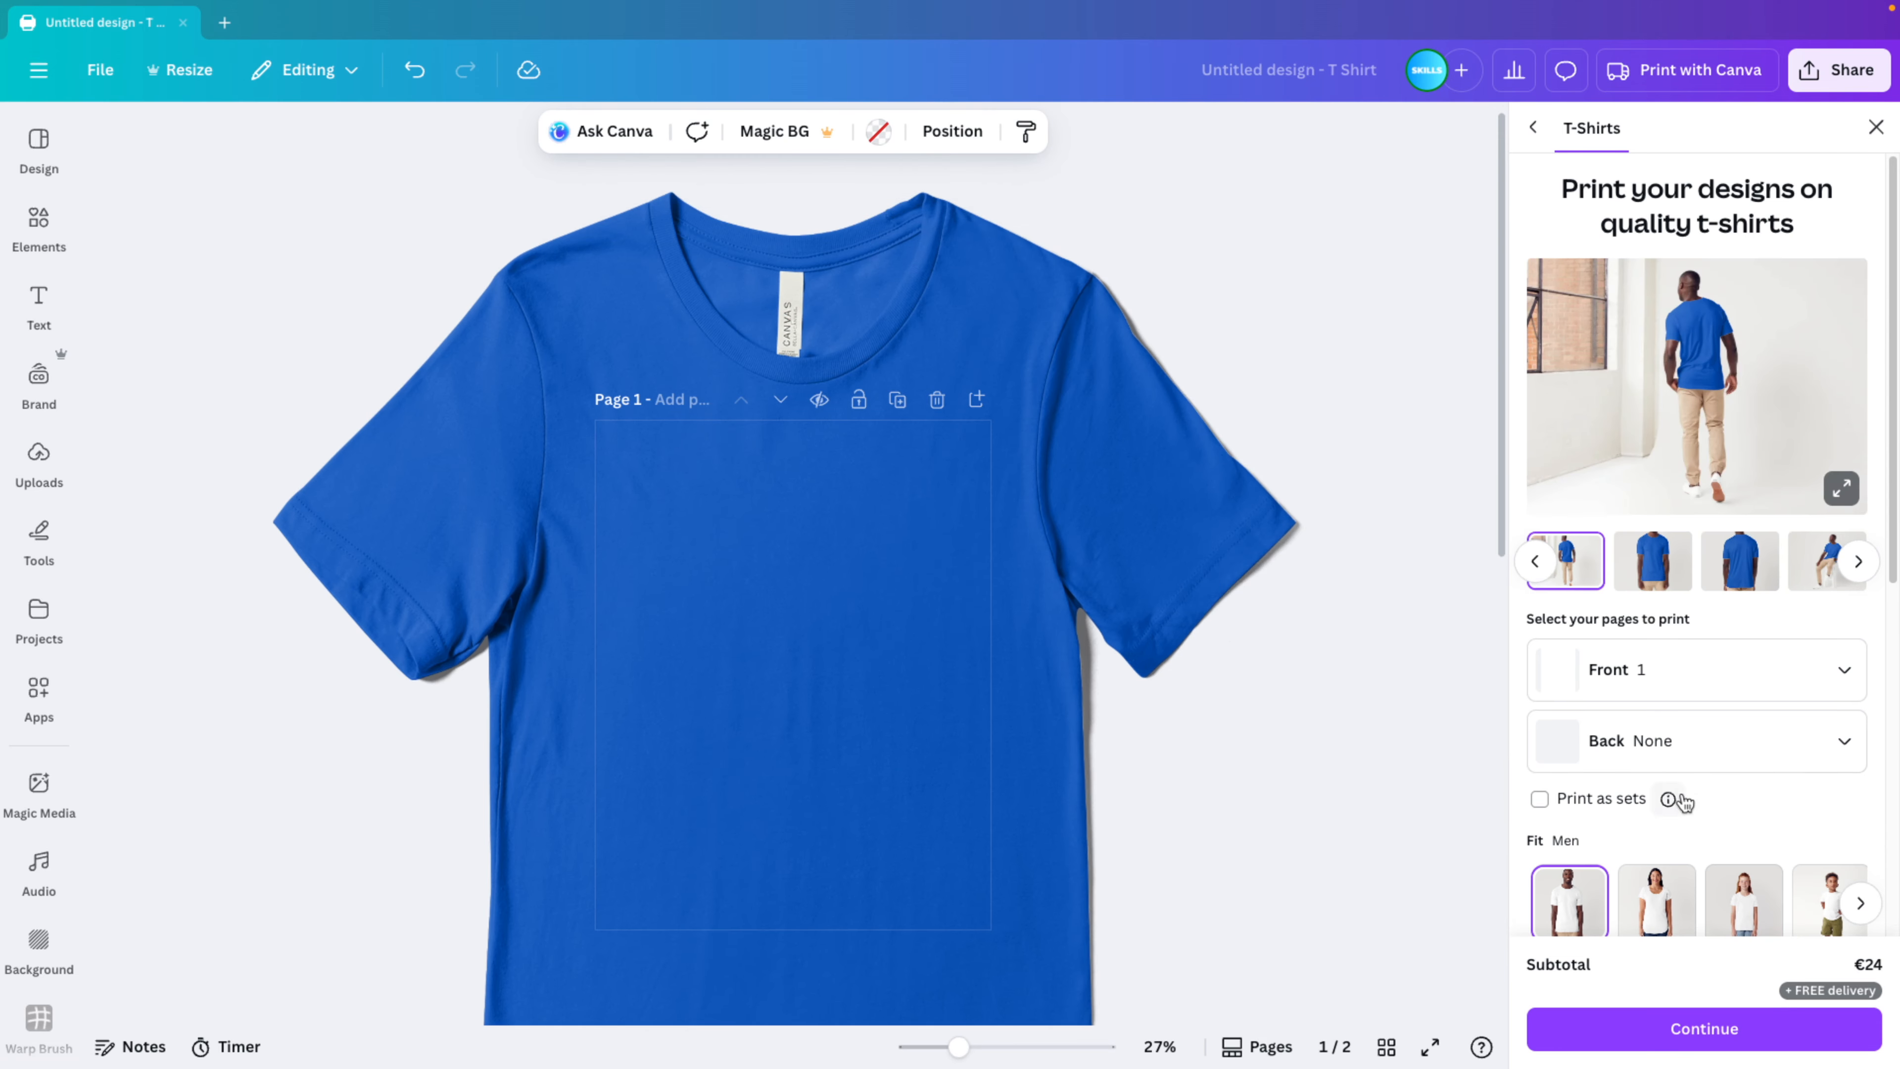
# Try the Youth, Toddler and Infant fits for the shirt.
pyautogui.click(1743, 902)
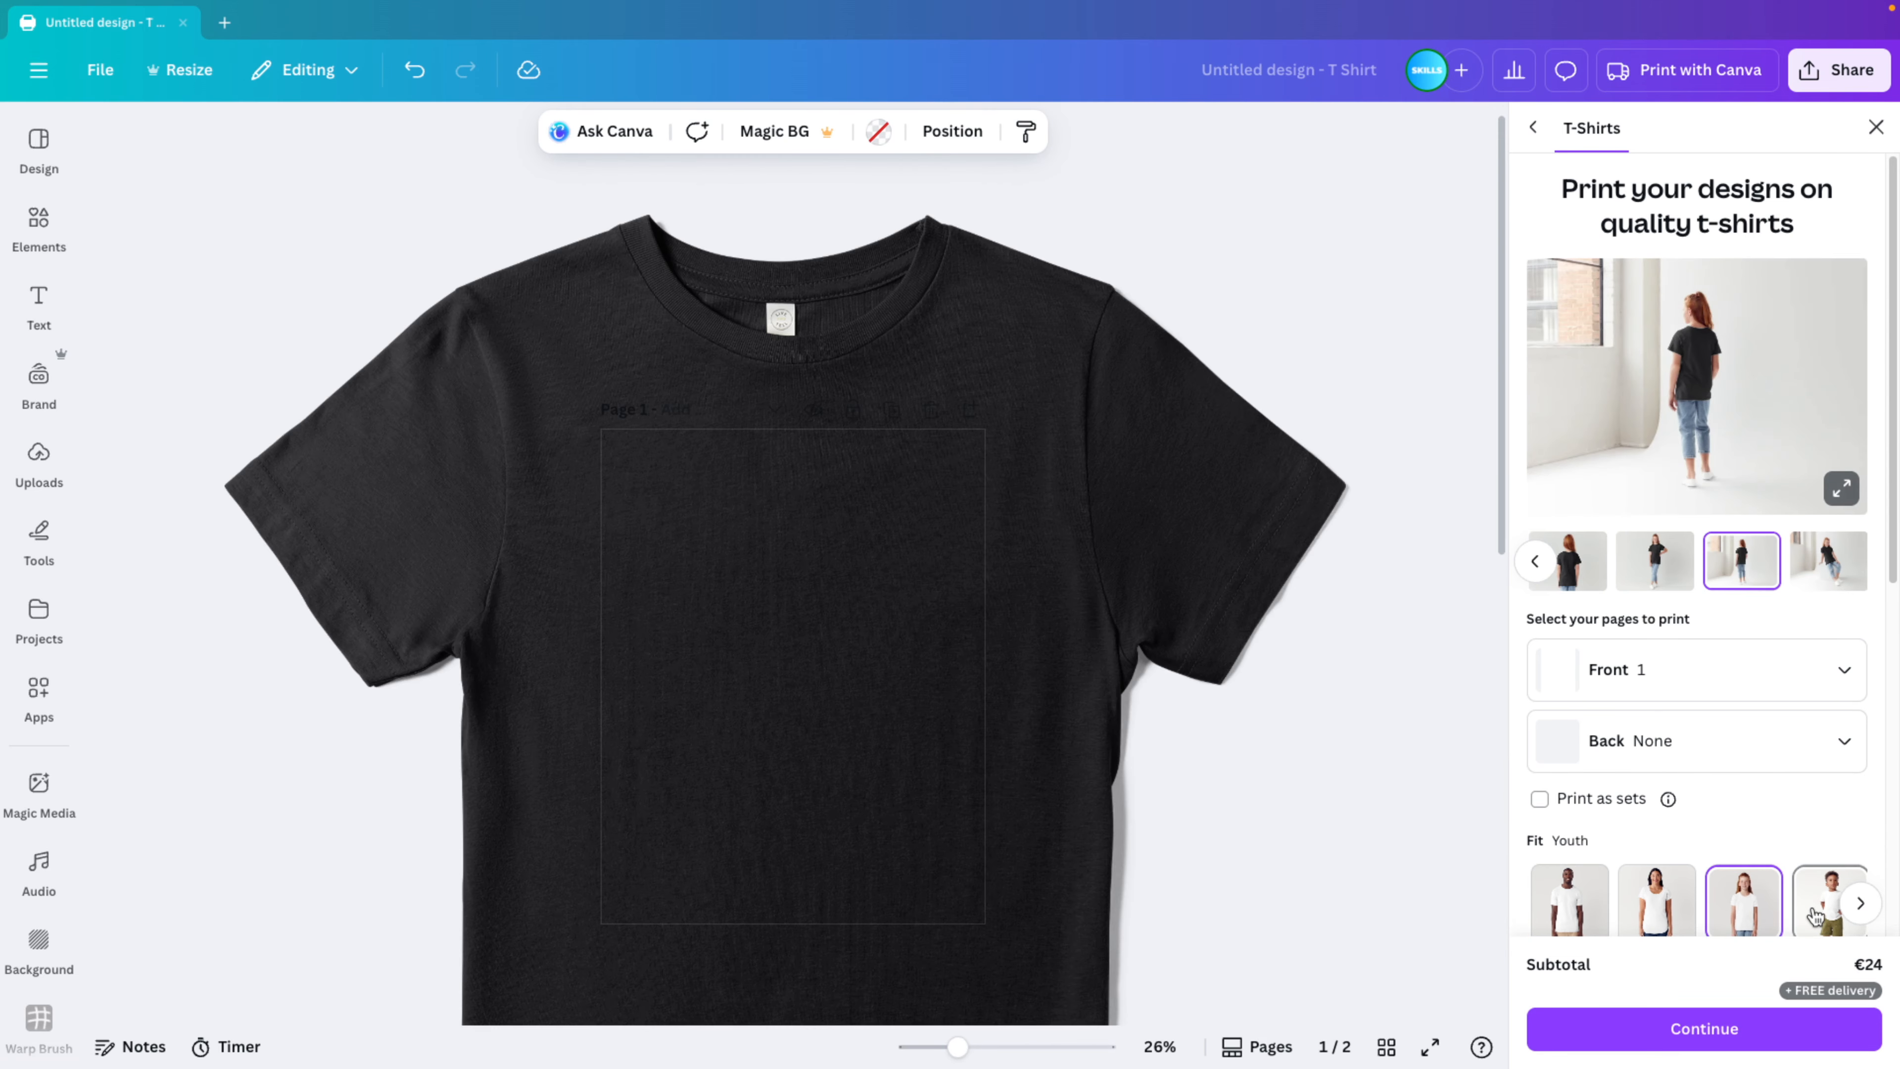
pyautogui.click(1816, 909)
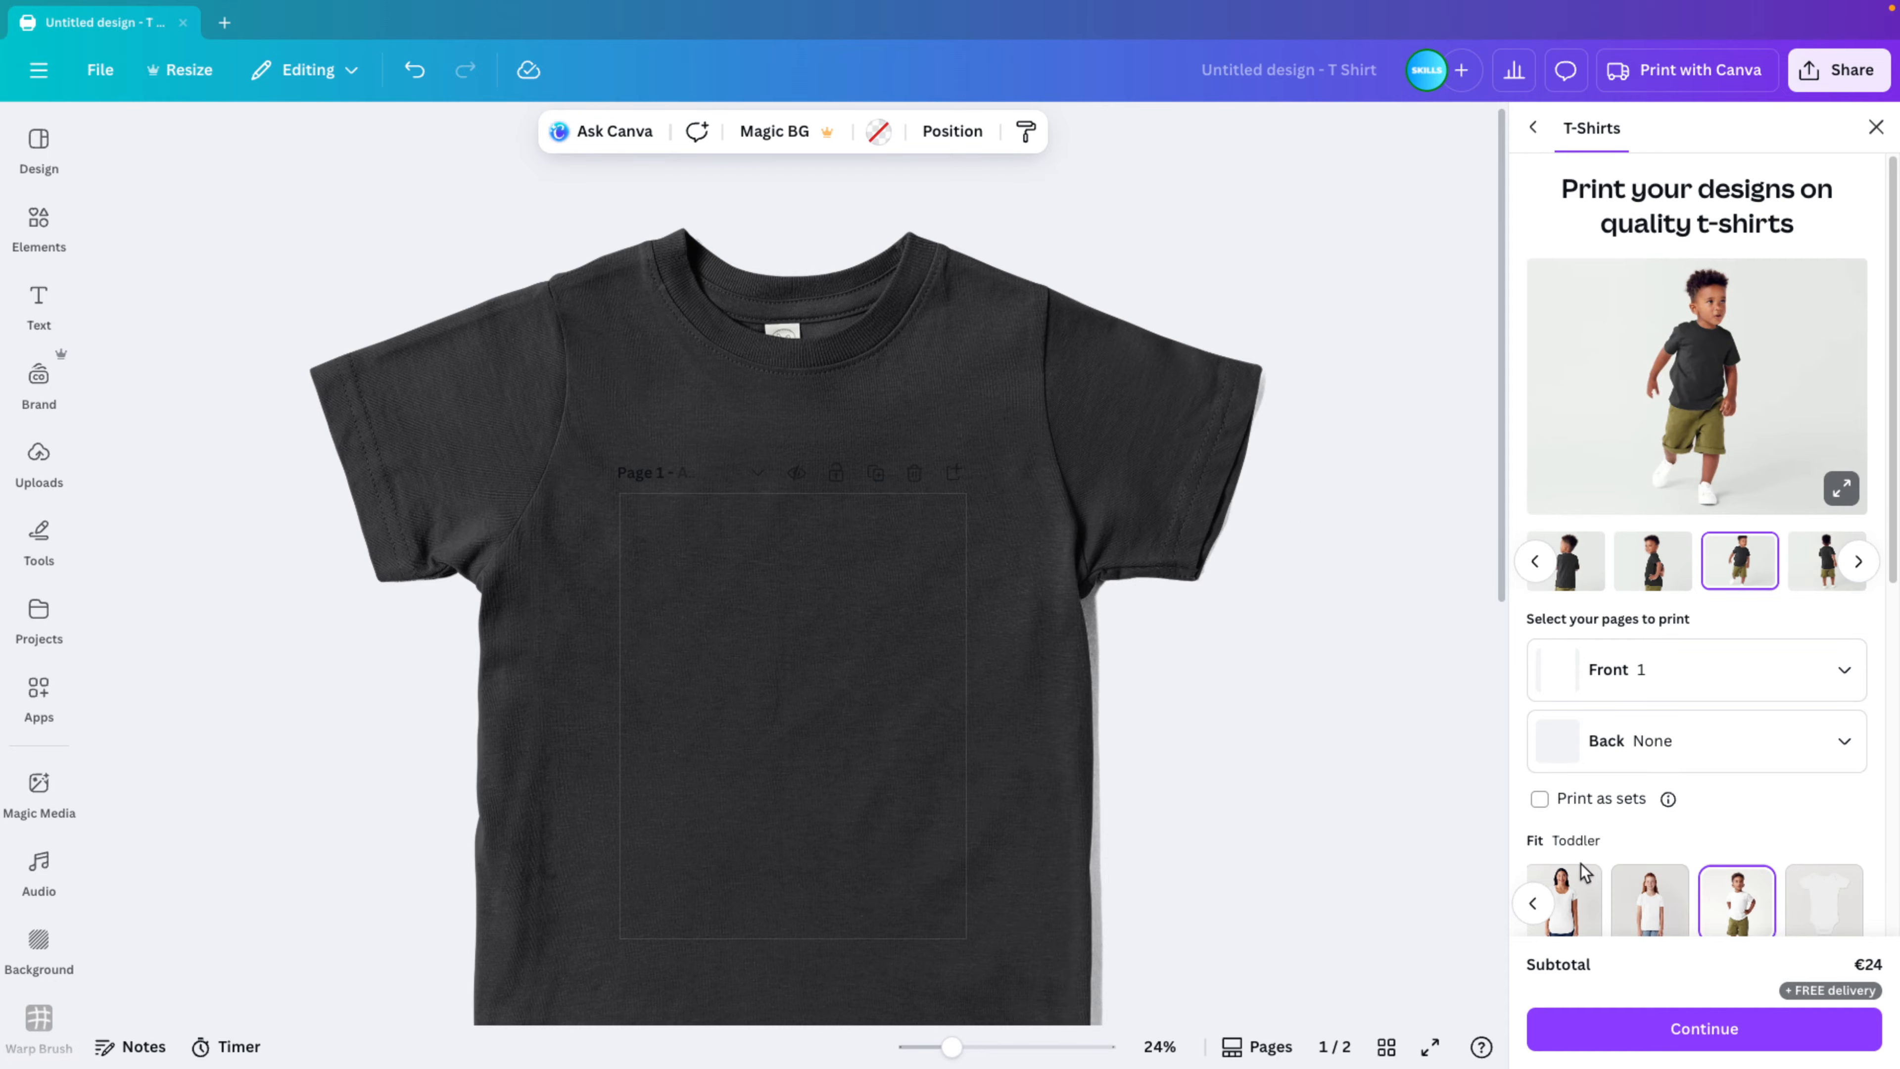
pyautogui.click(1821, 901)
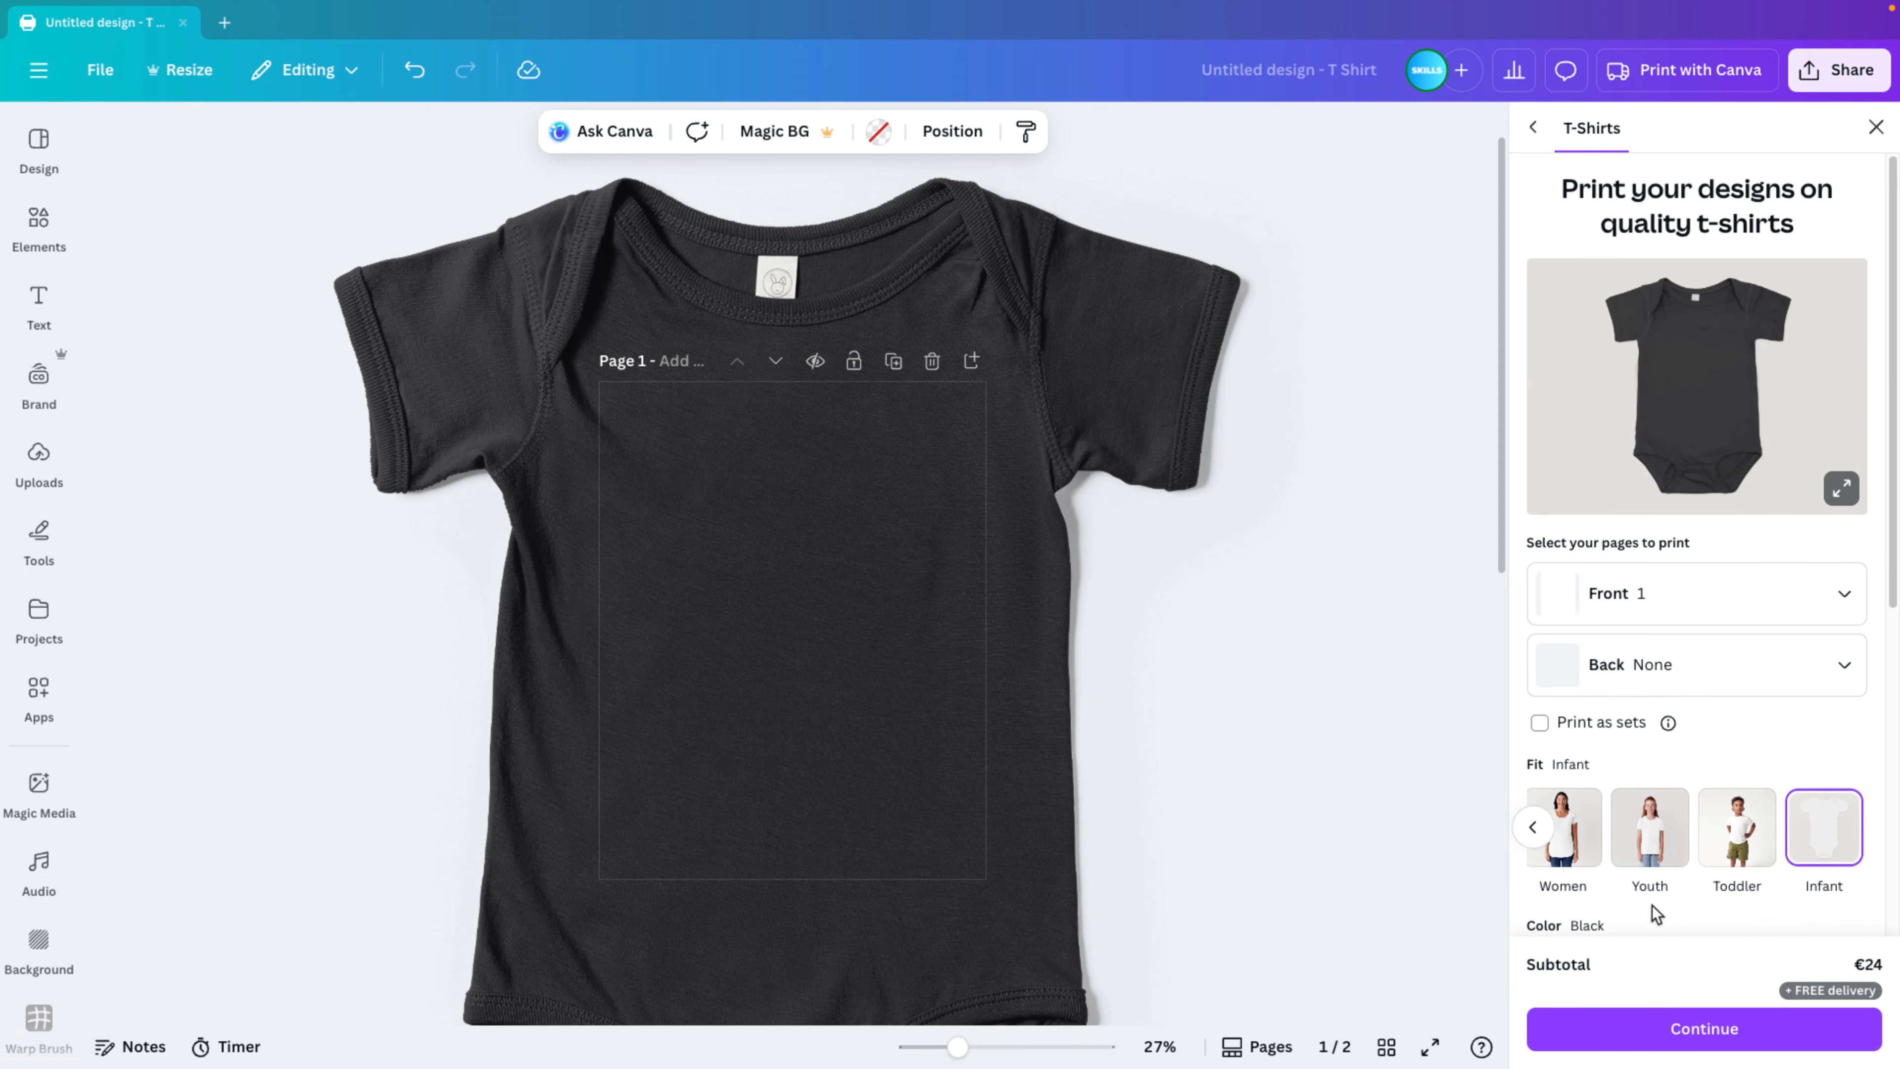
# Set the fit to Men and the T-shirt colour to White.
pyautogui.hscroll(-2, 1621, 857)
pyautogui.click(1599, 848)
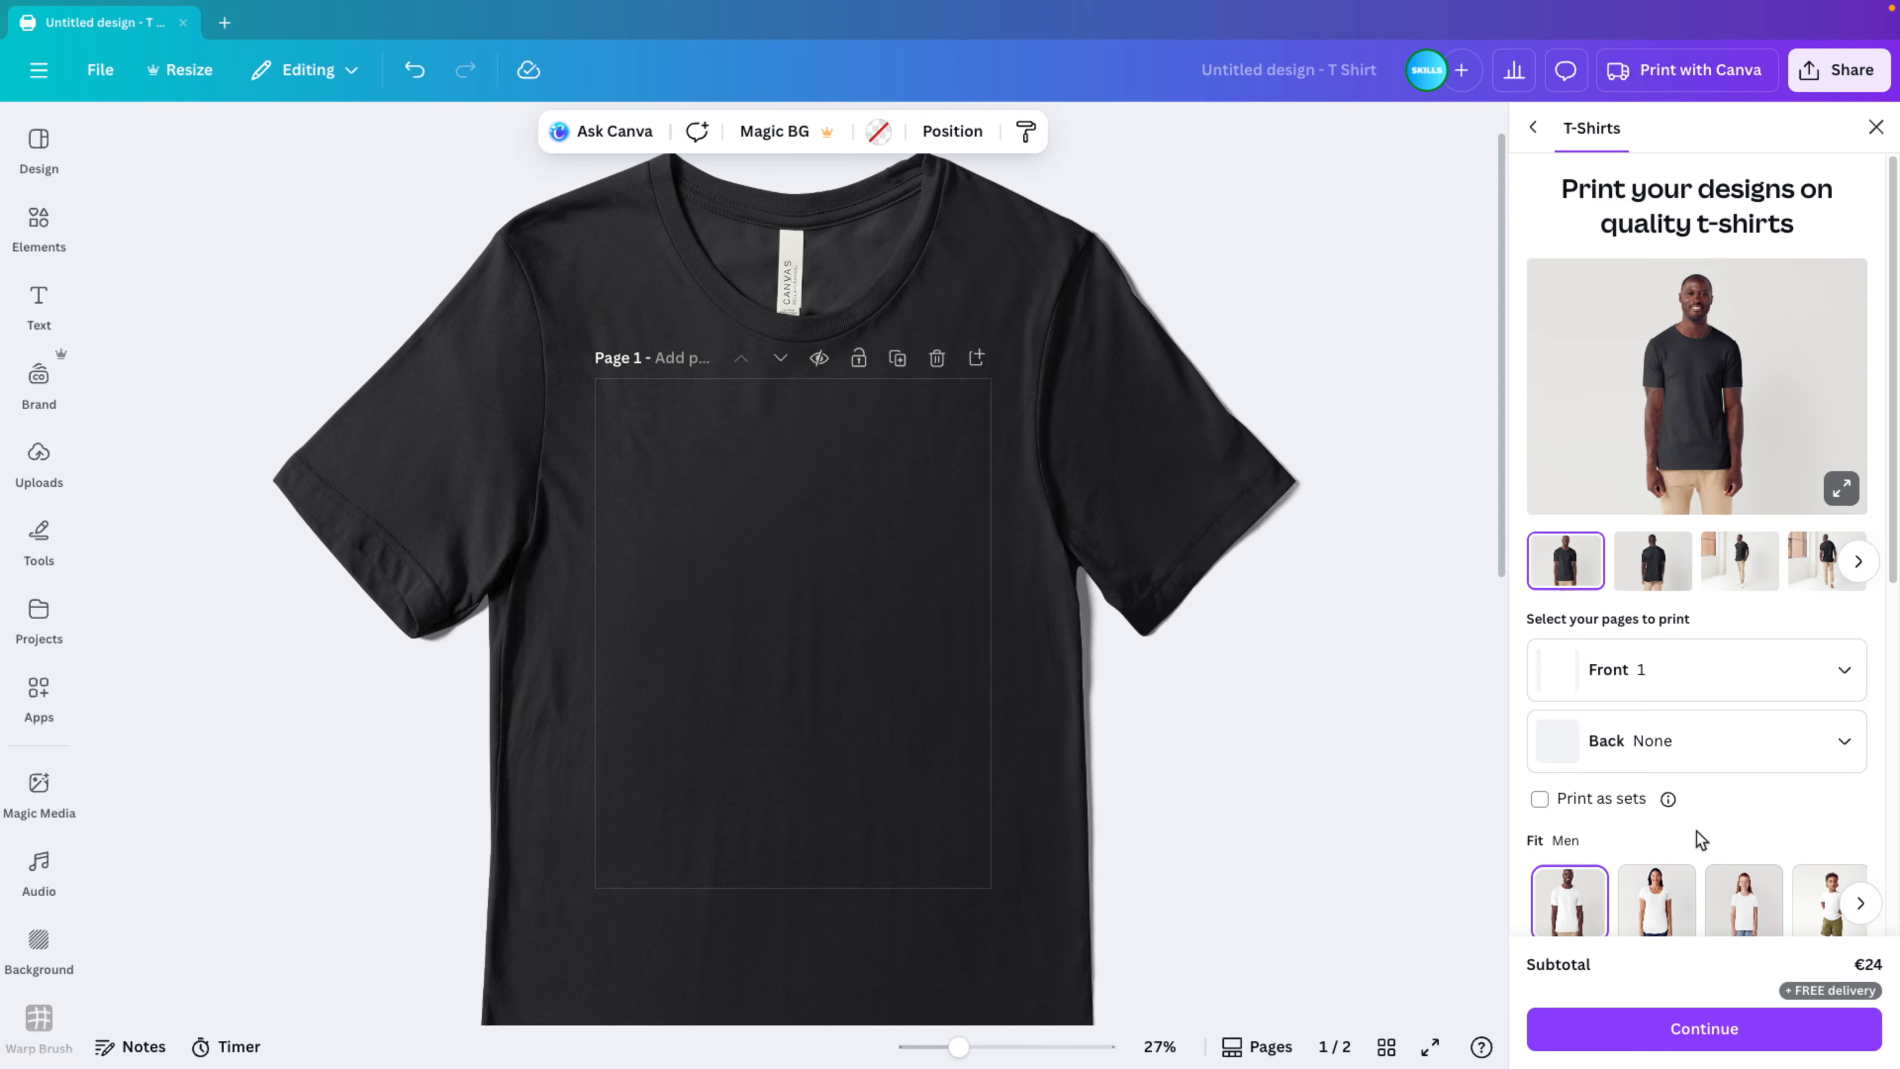
pyautogui.scroll(-5, 1699, 838)
pyautogui.hscroll(2, 1777, 645)
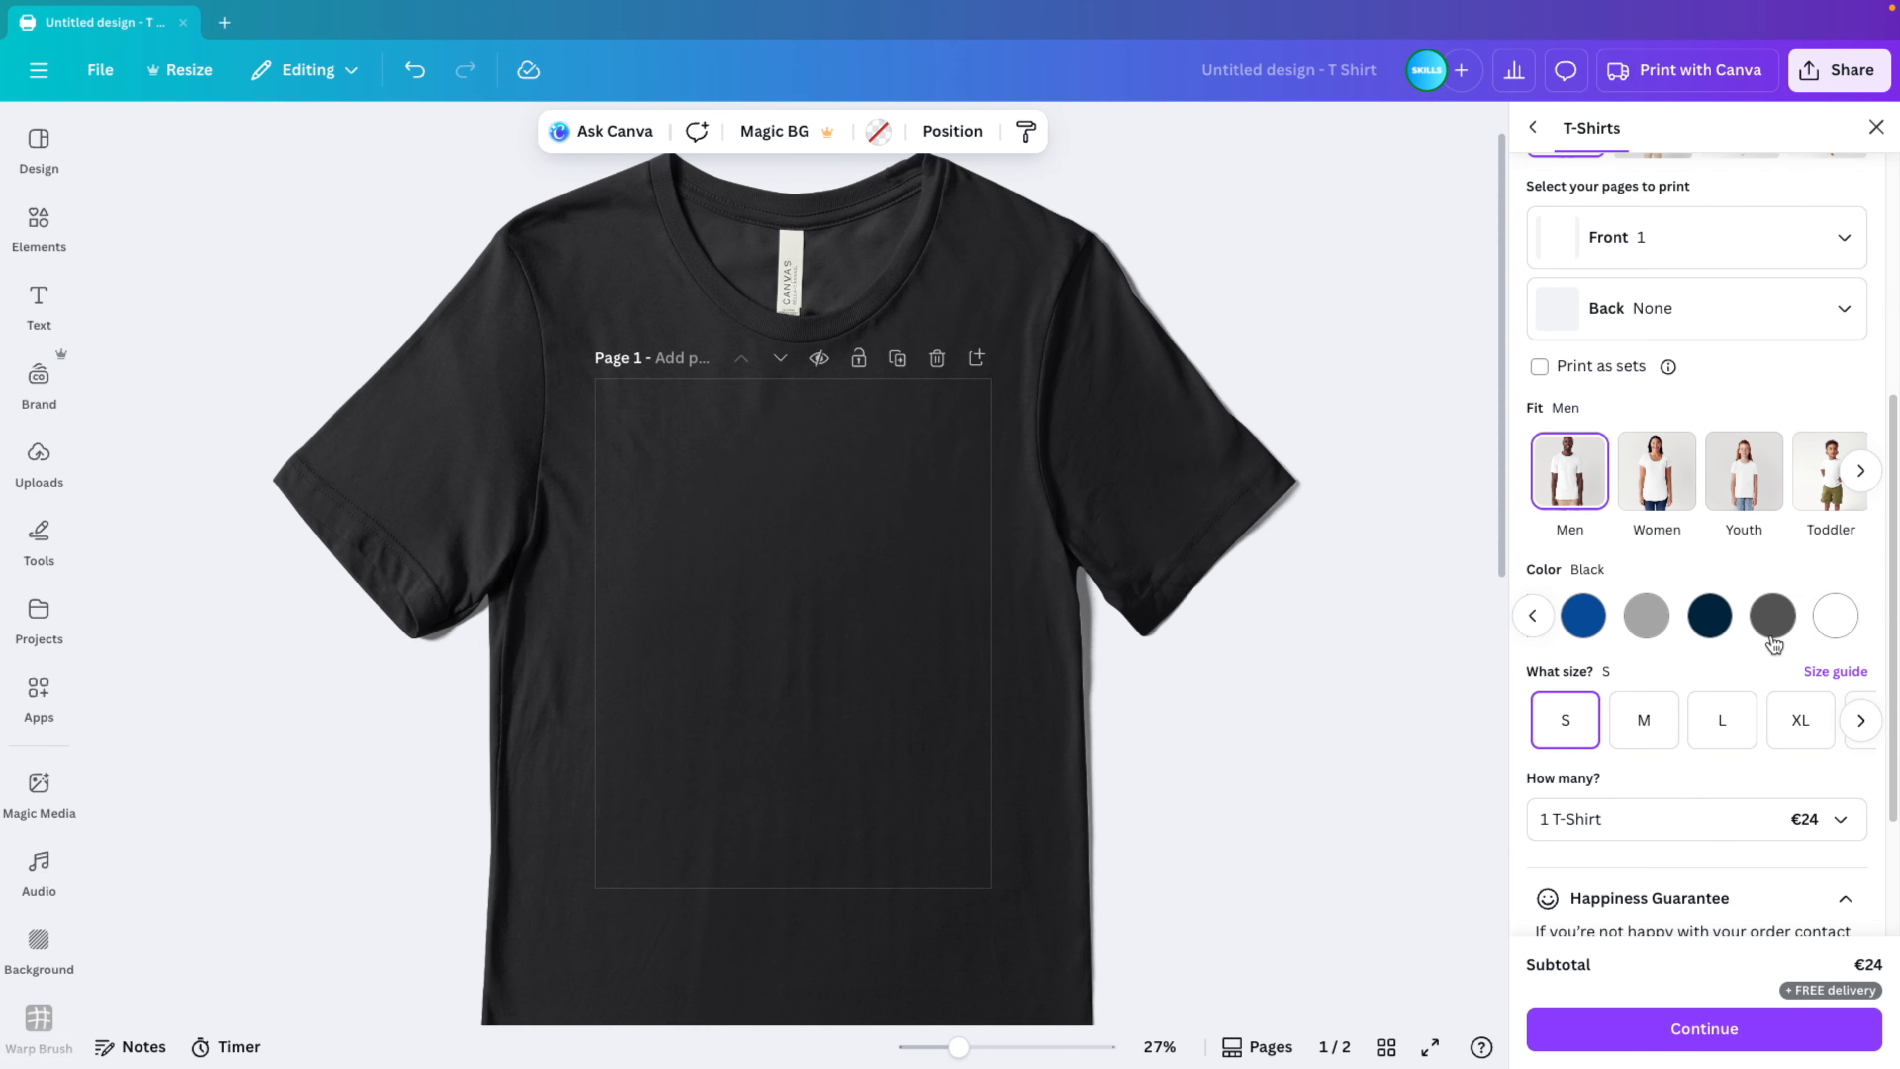
pyautogui.click(1818, 620)
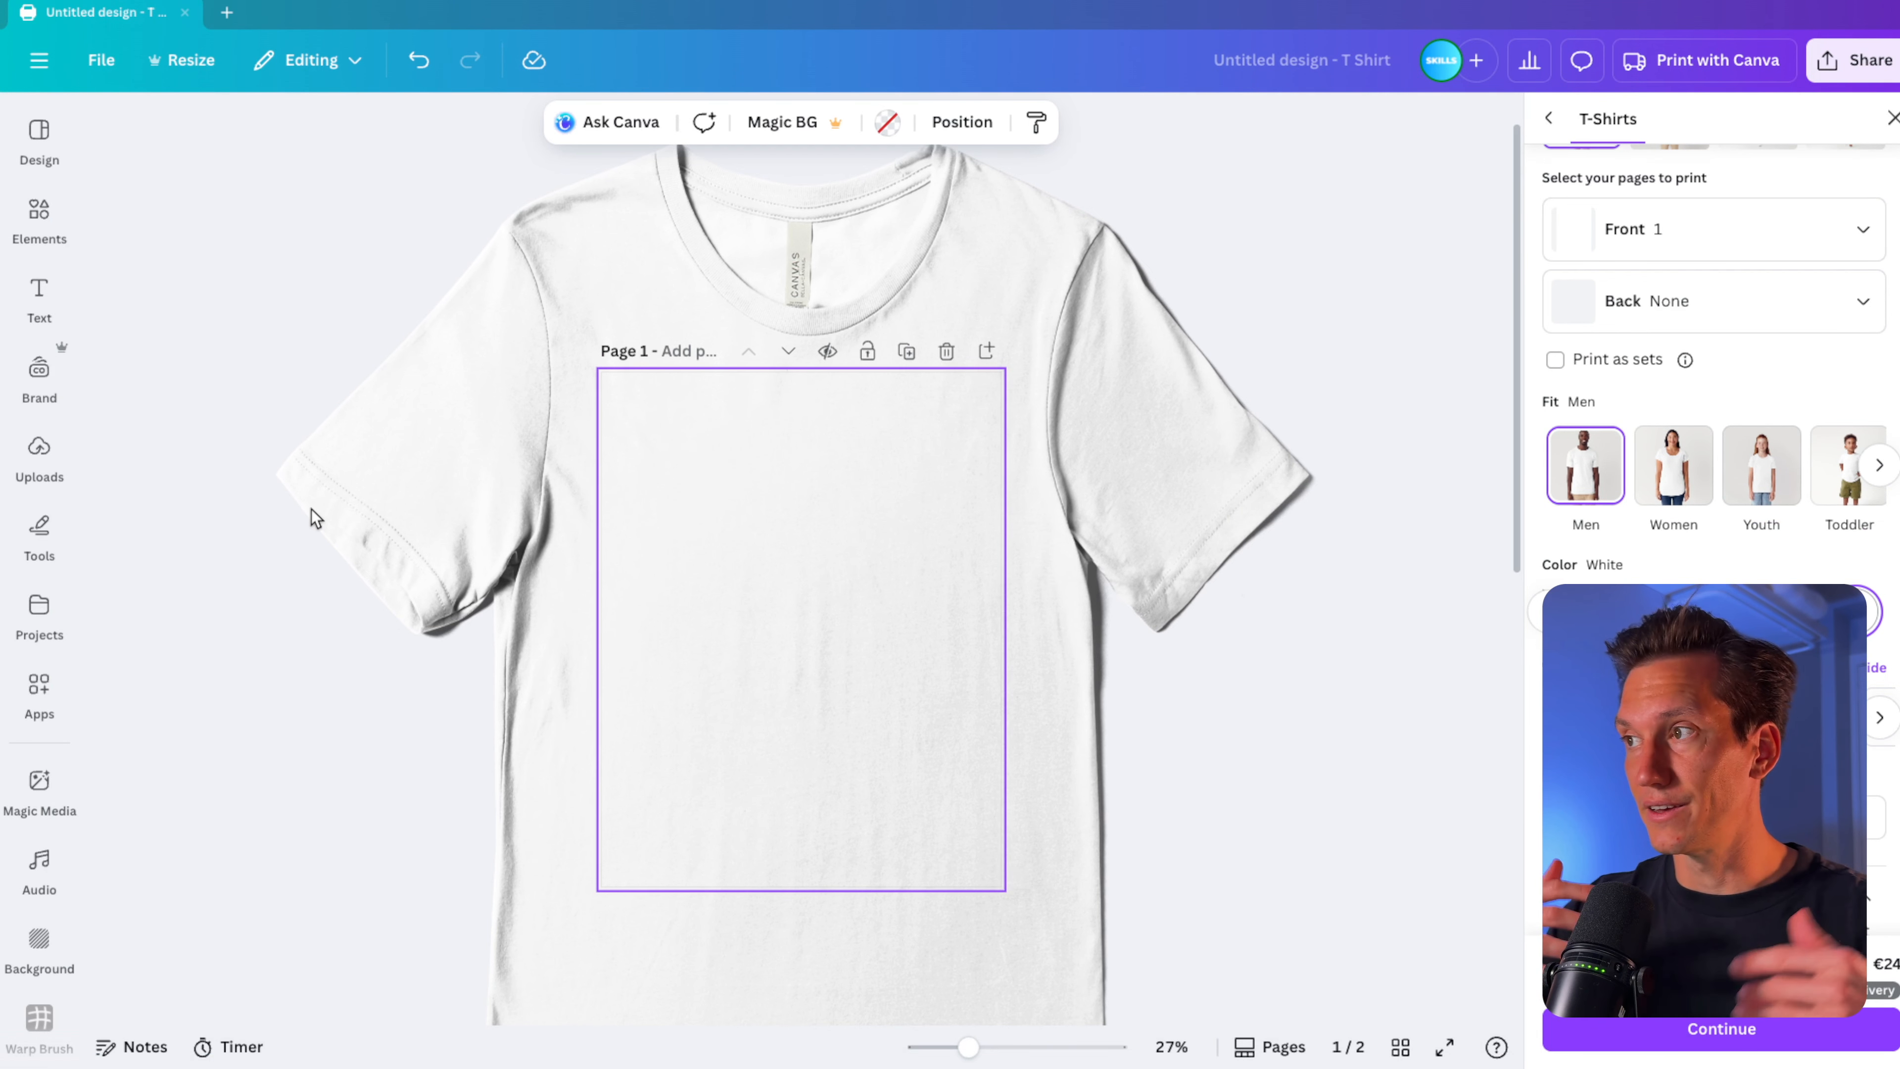
# Search the element graphics for "pizza chef" and add the beaver chef holding a pizza to the shirt's front page.
pyautogui.click(39, 218)
pyautogui.write('pizza chef')
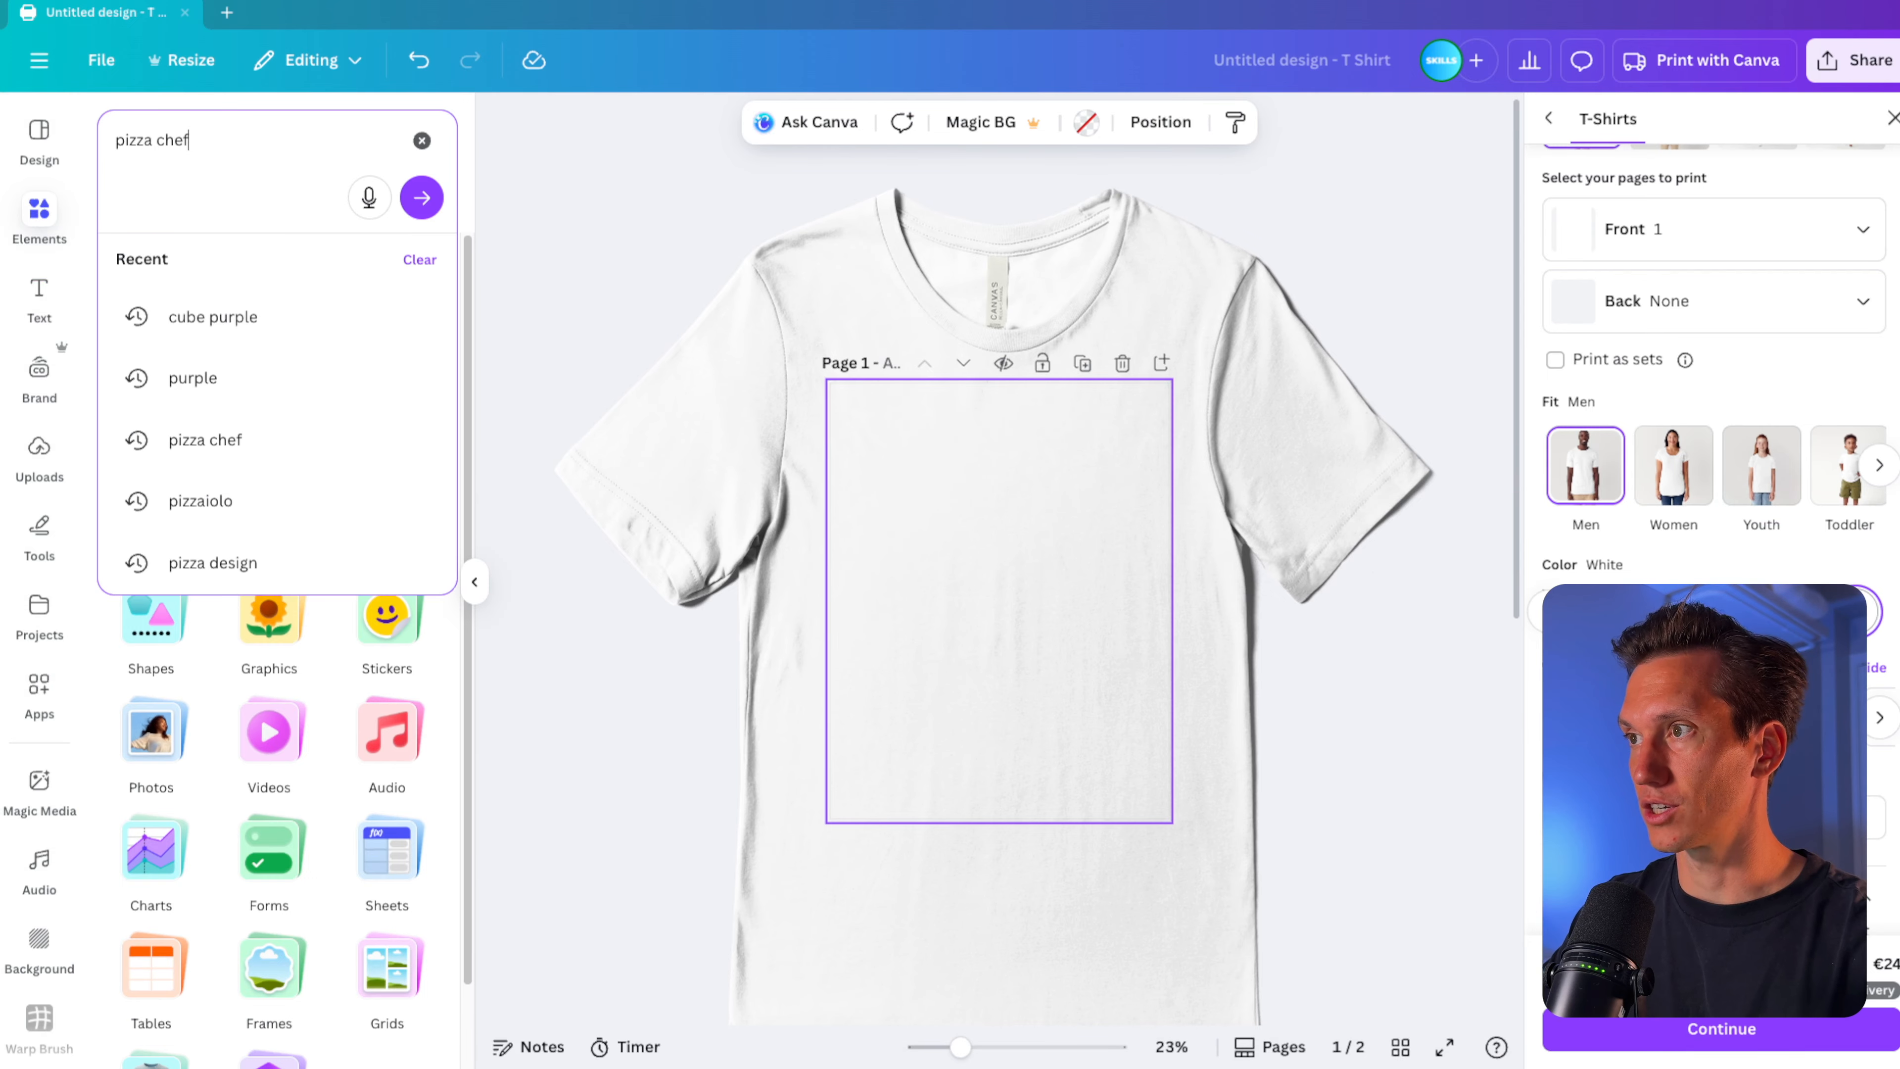
pyautogui.press('Return')
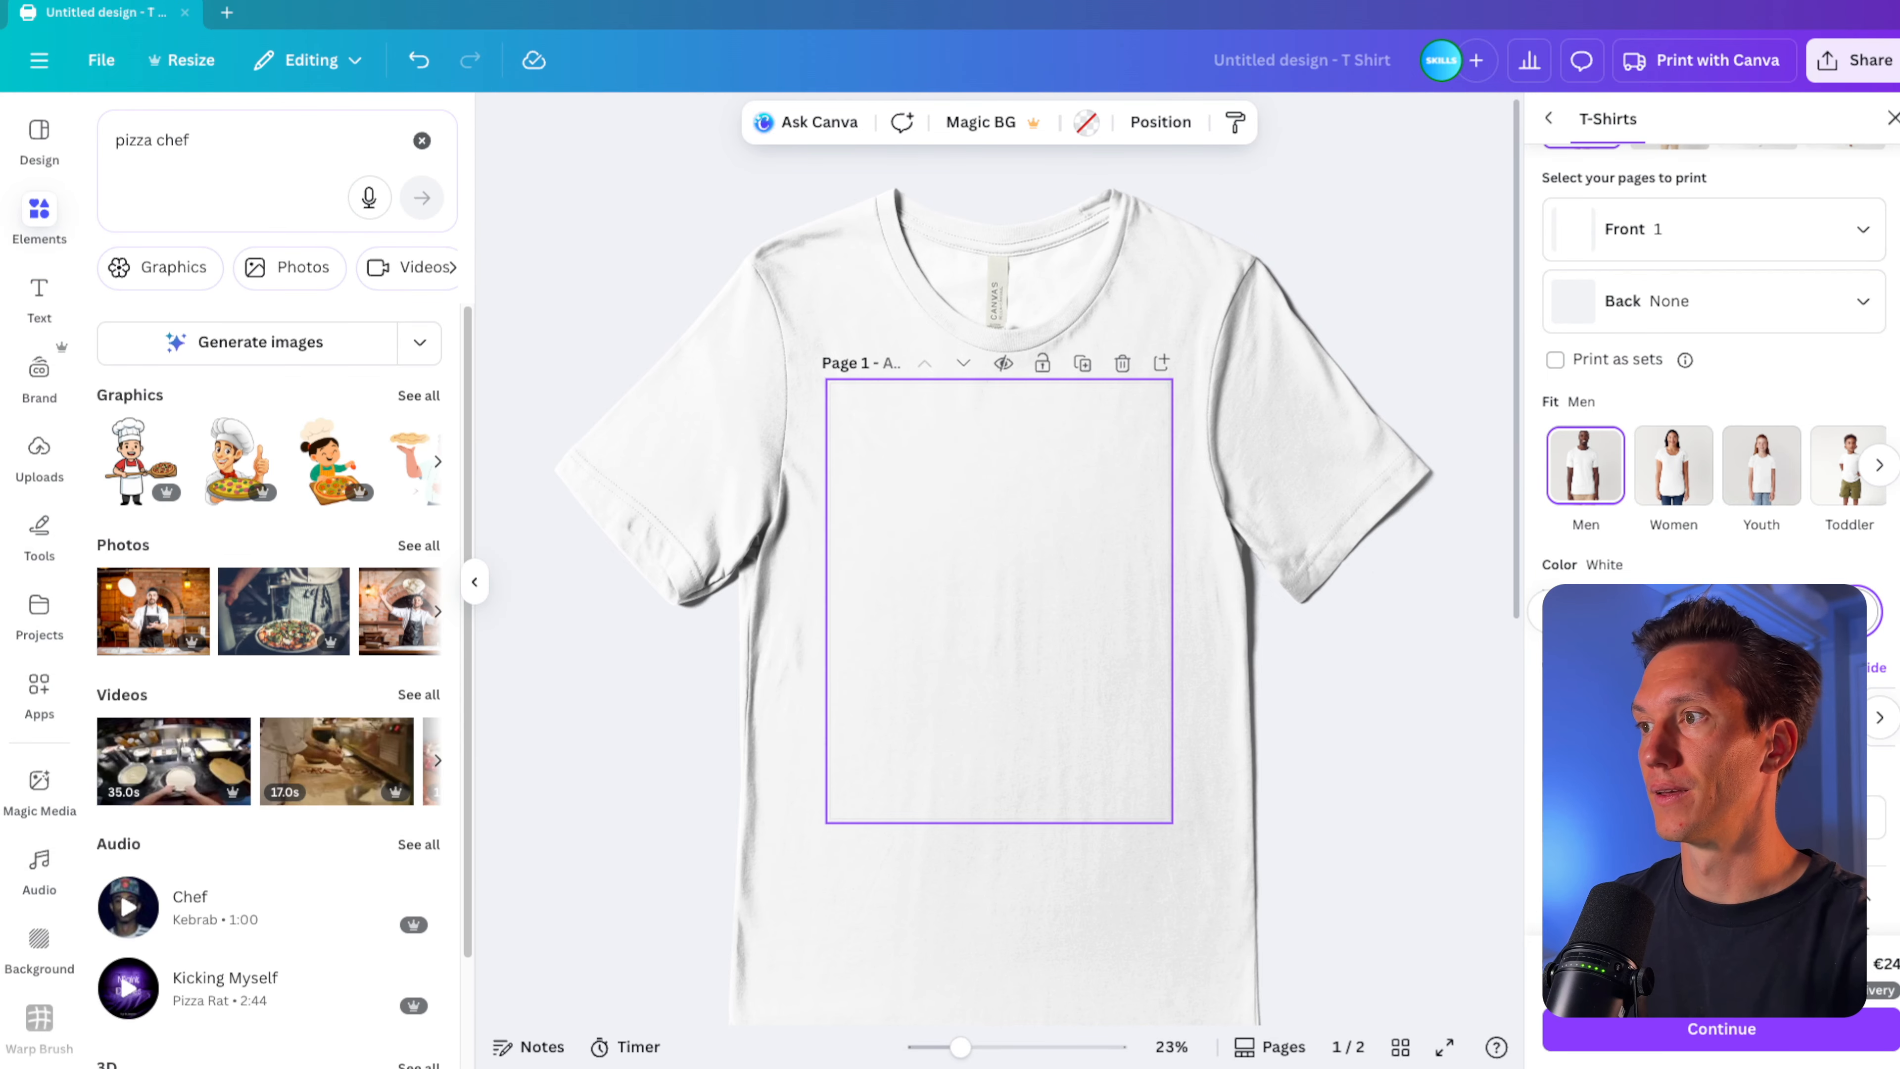
pyautogui.click(419, 396)
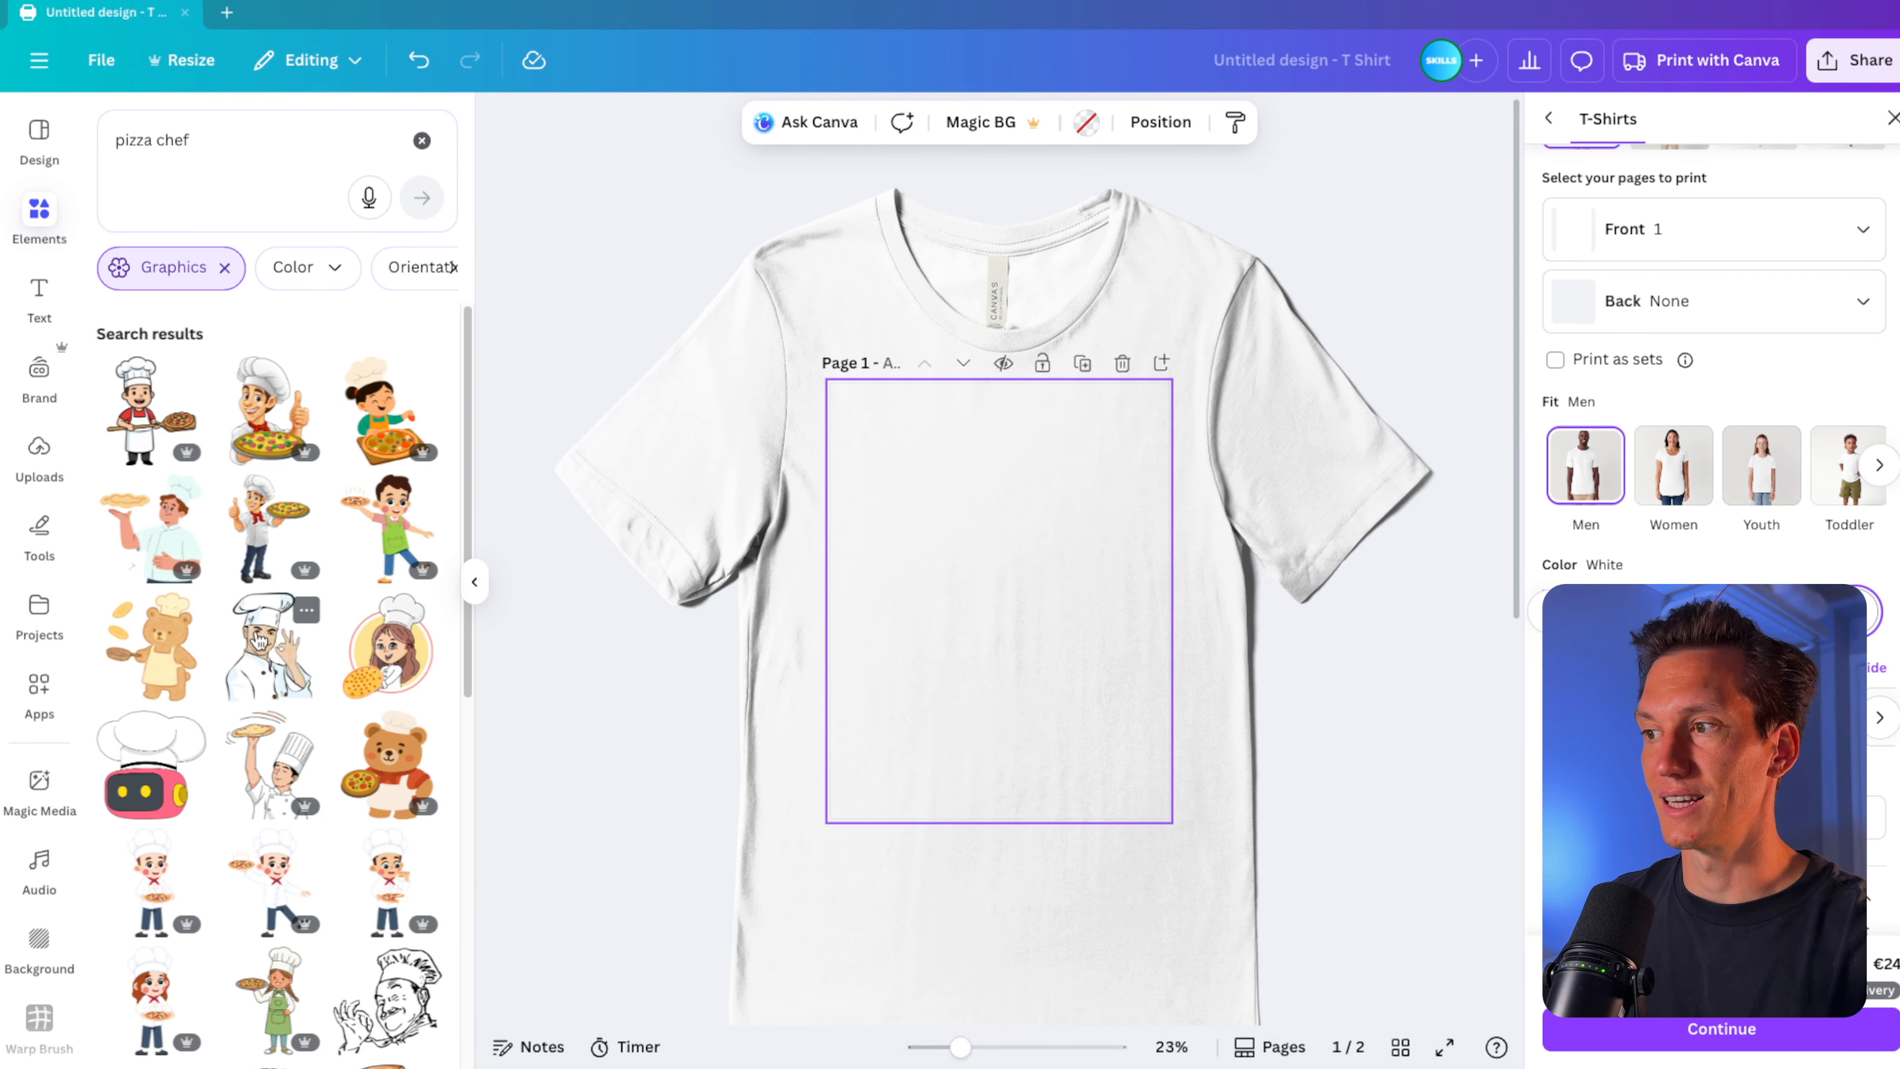
pyautogui.scroll(-3, 266, 638)
pyautogui.scroll(-5, 266, 638)
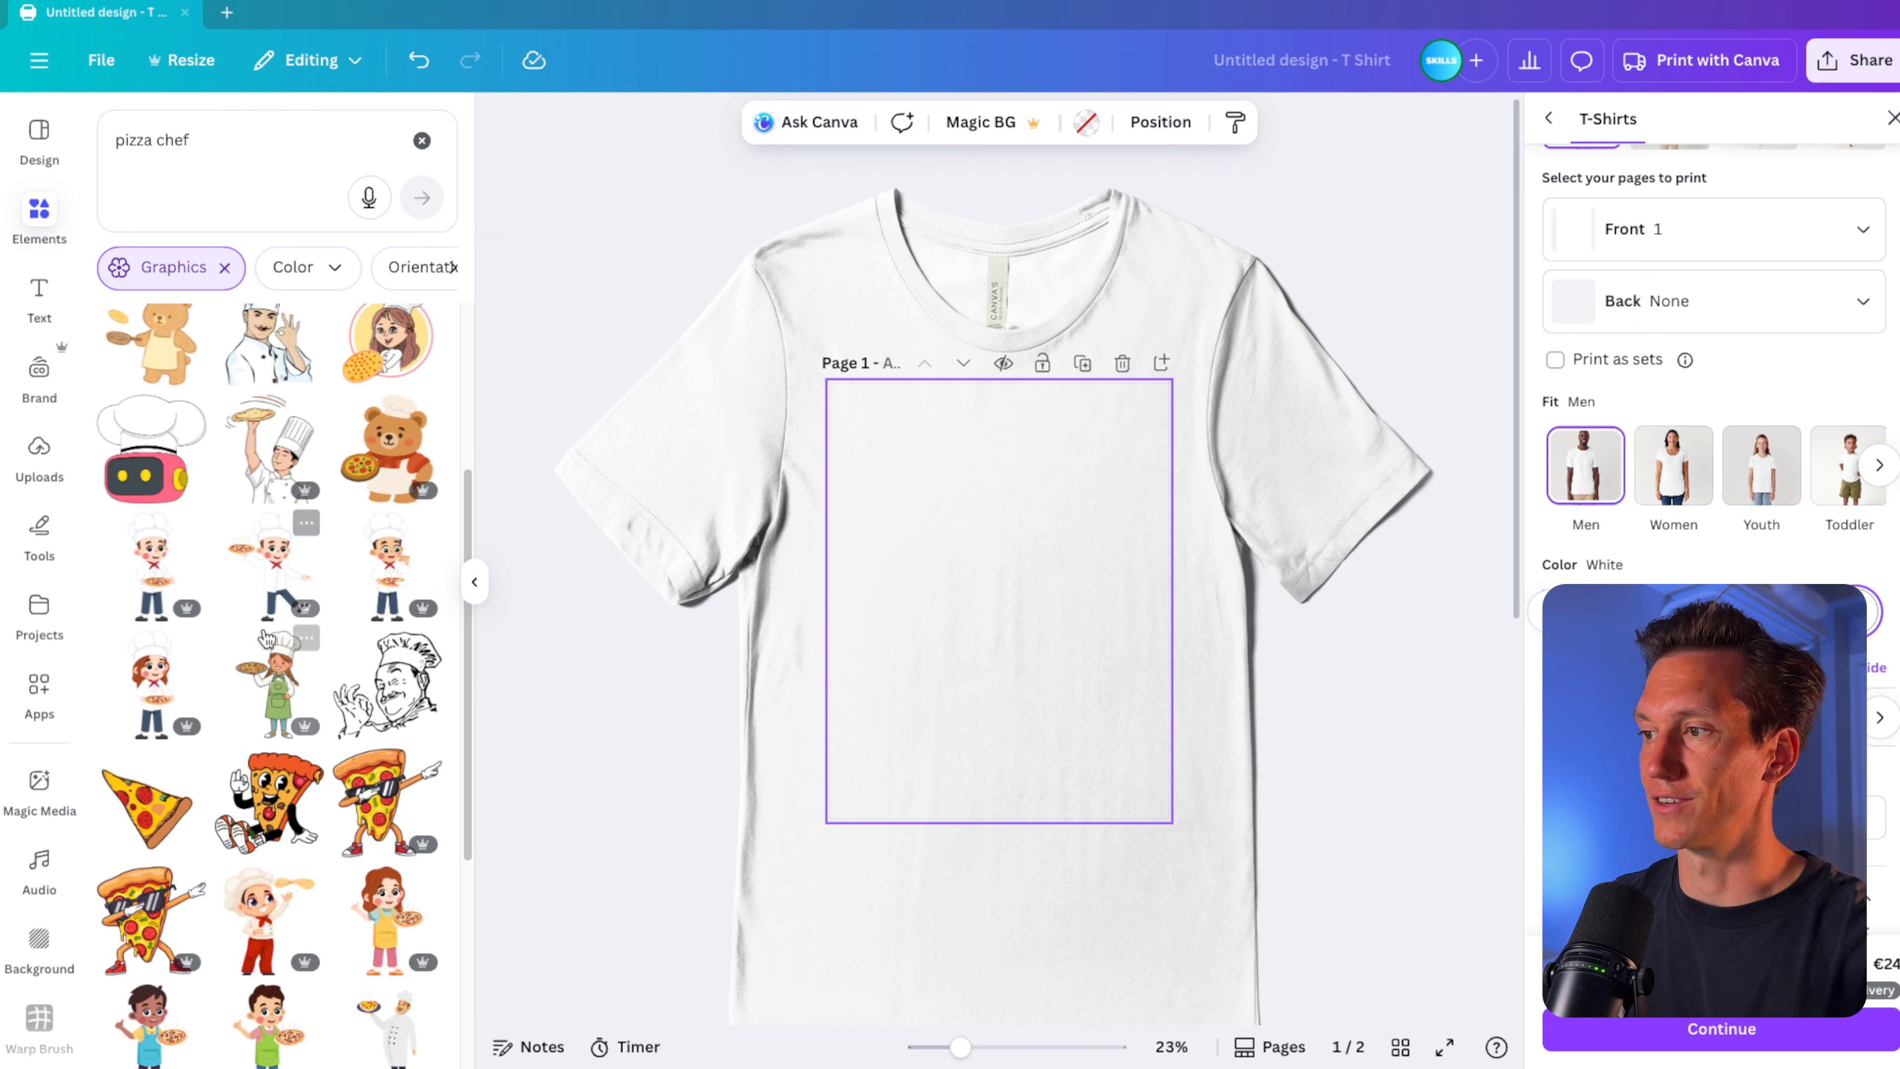
pyautogui.scroll(-5, 265, 638)
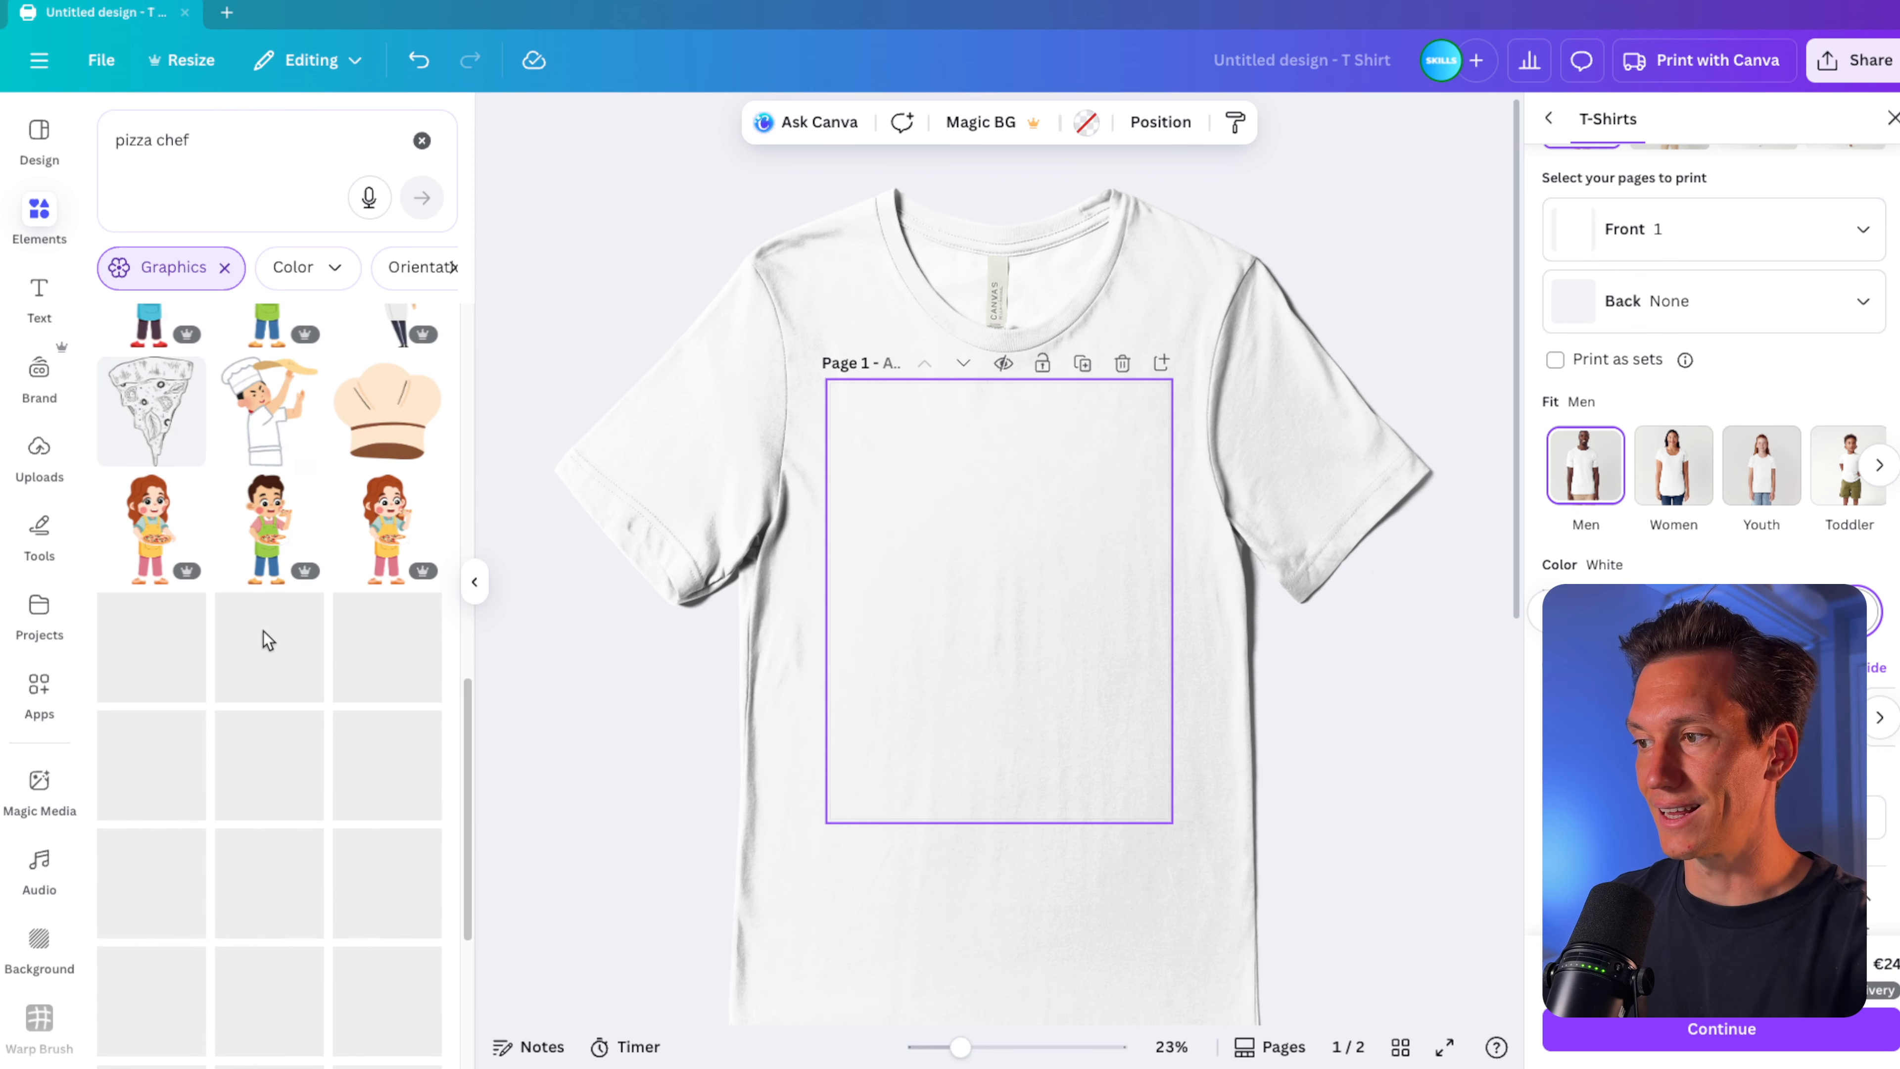
pyautogui.scroll(-2, 266, 509)
pyautogui.click(149, 509)
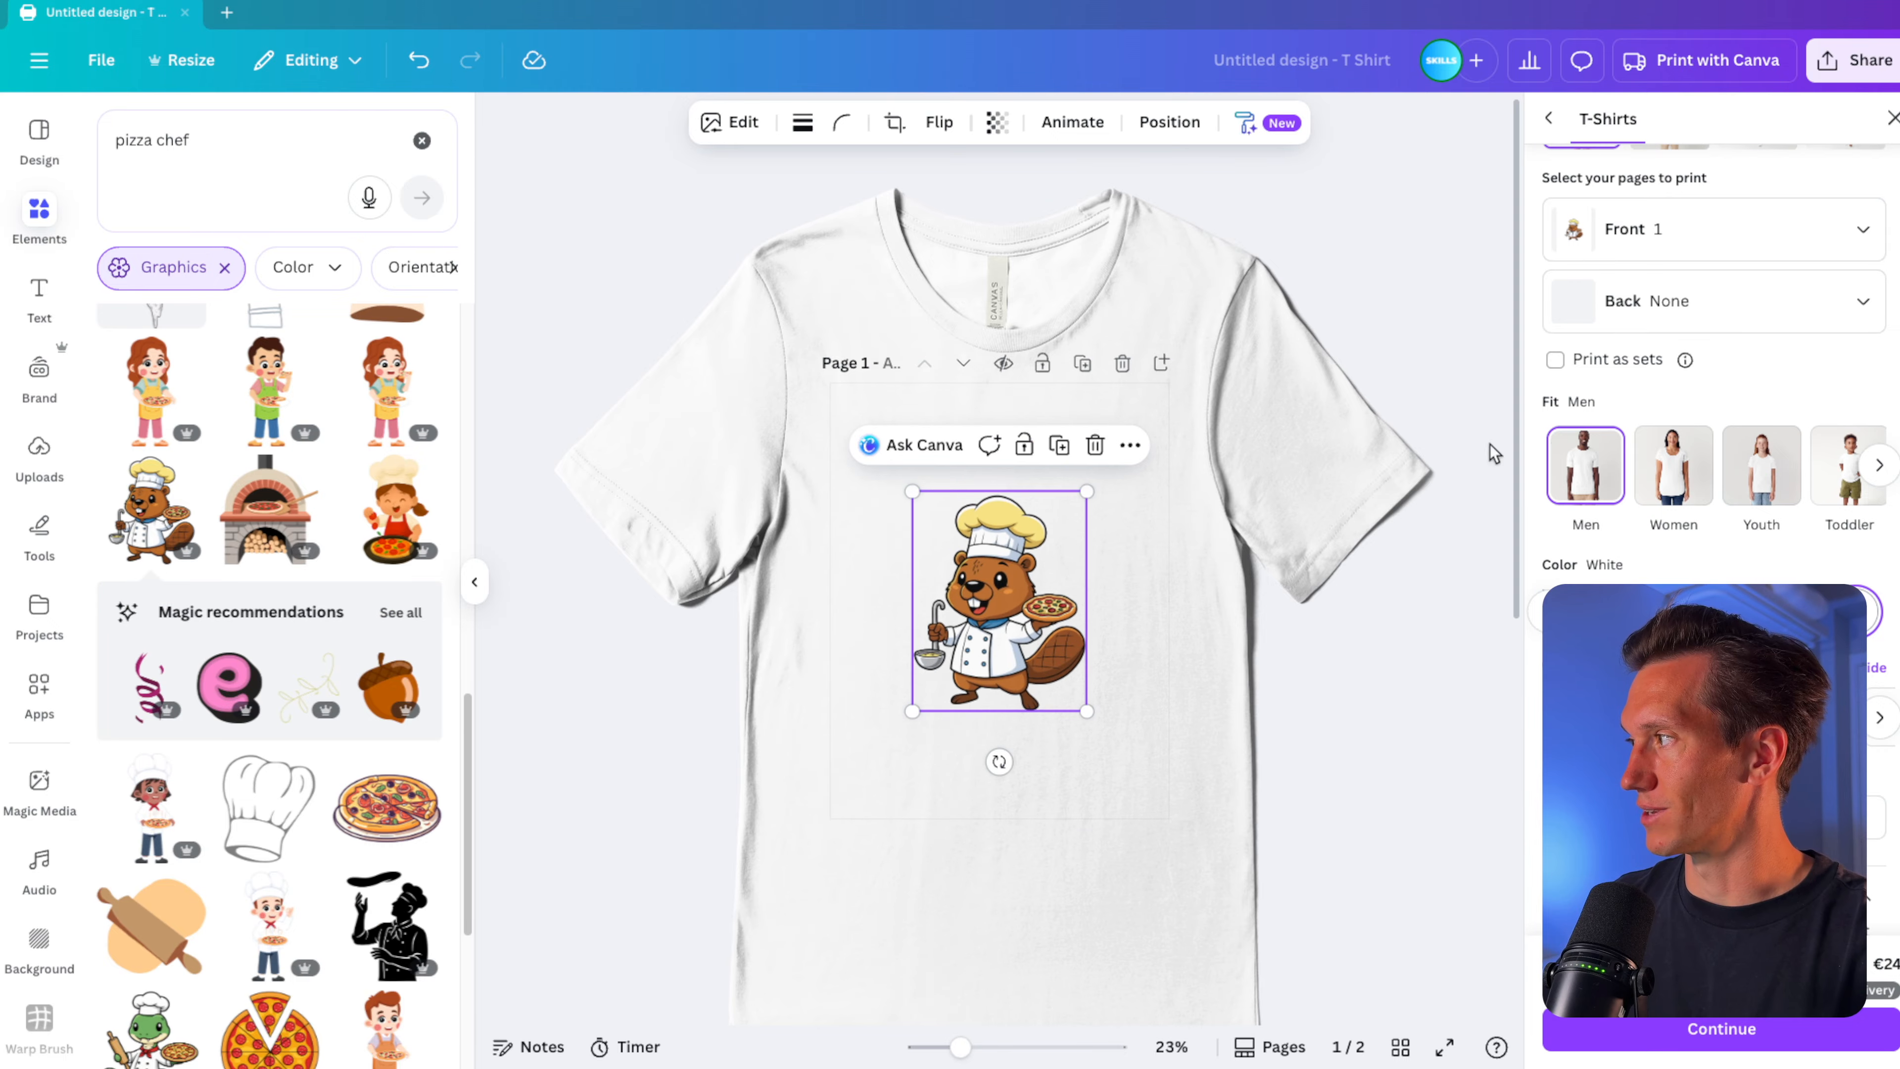
# Enlarge the product mockup and show the close-up front photo of the shirt with the beaver graphic.
pyautogui.scroll(5, 1558, 453)
pyautogui.click(1860, 482)
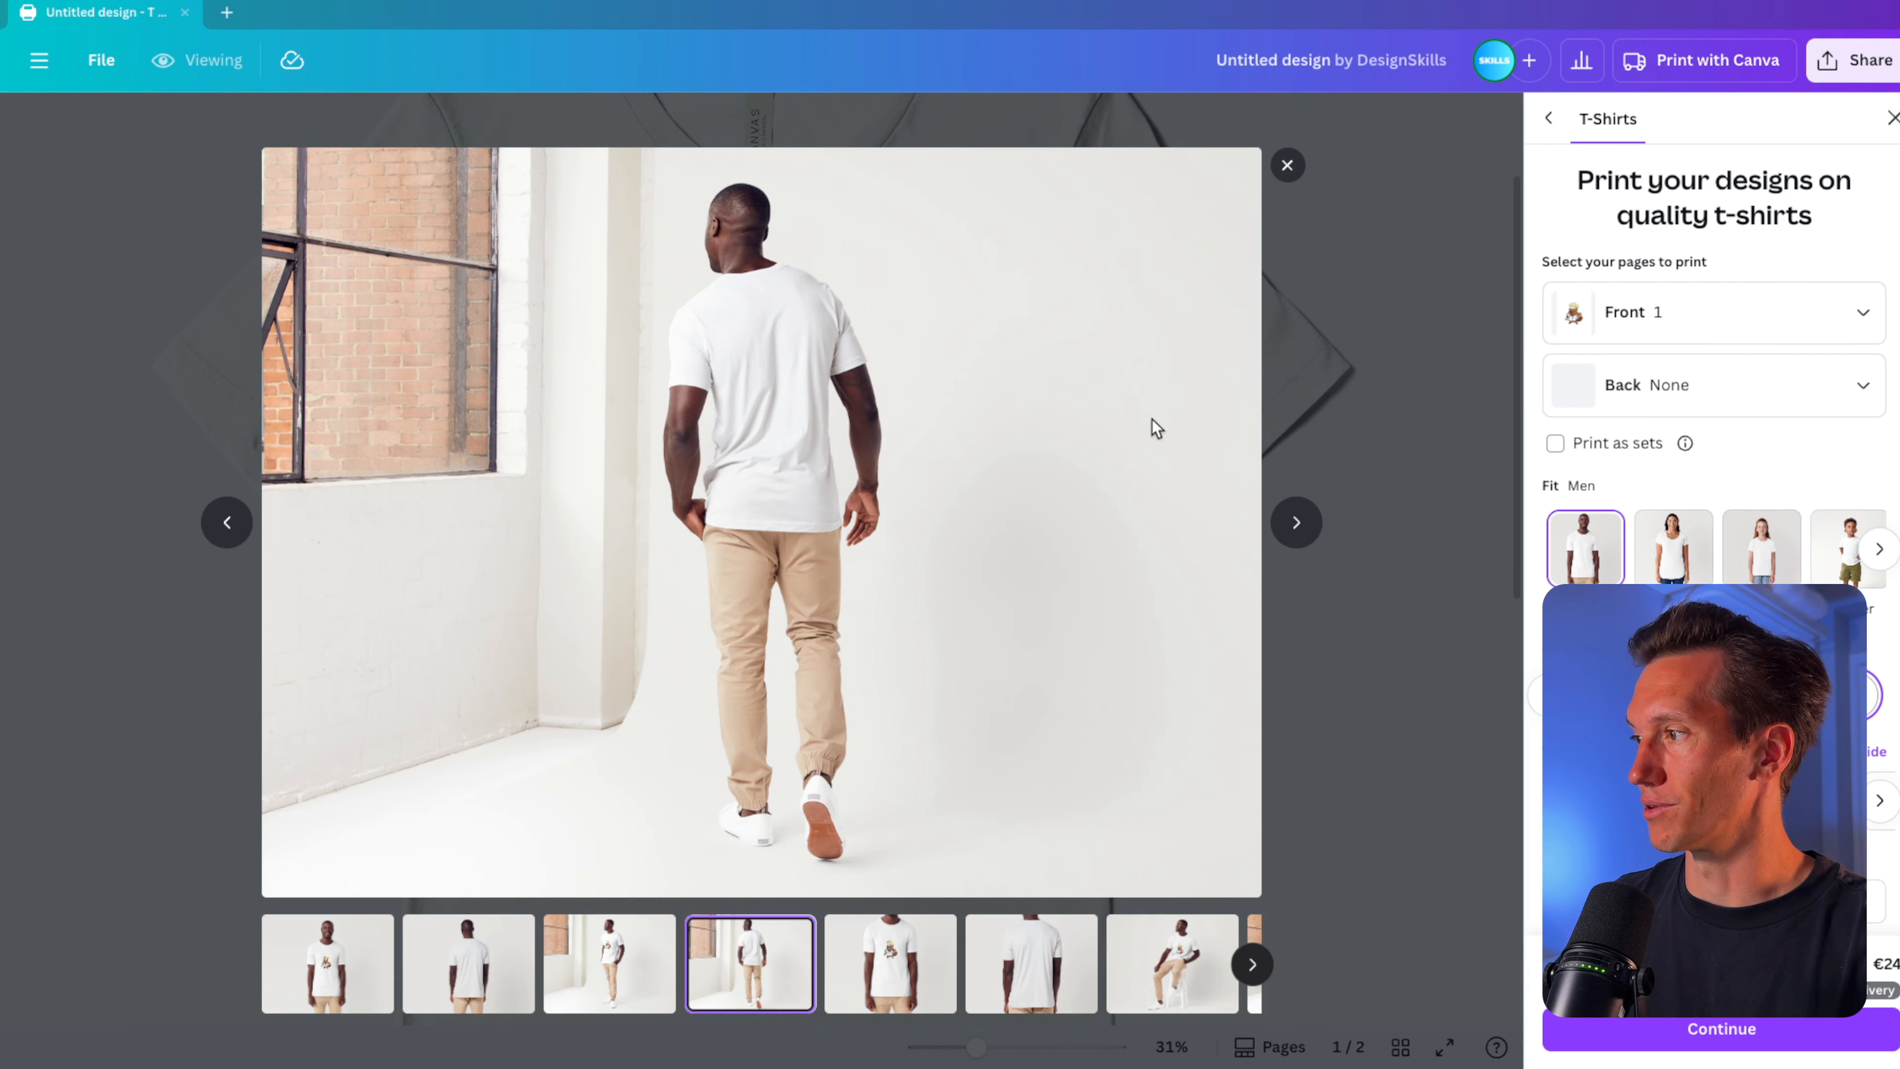
pyautogui.click(1297, 523)
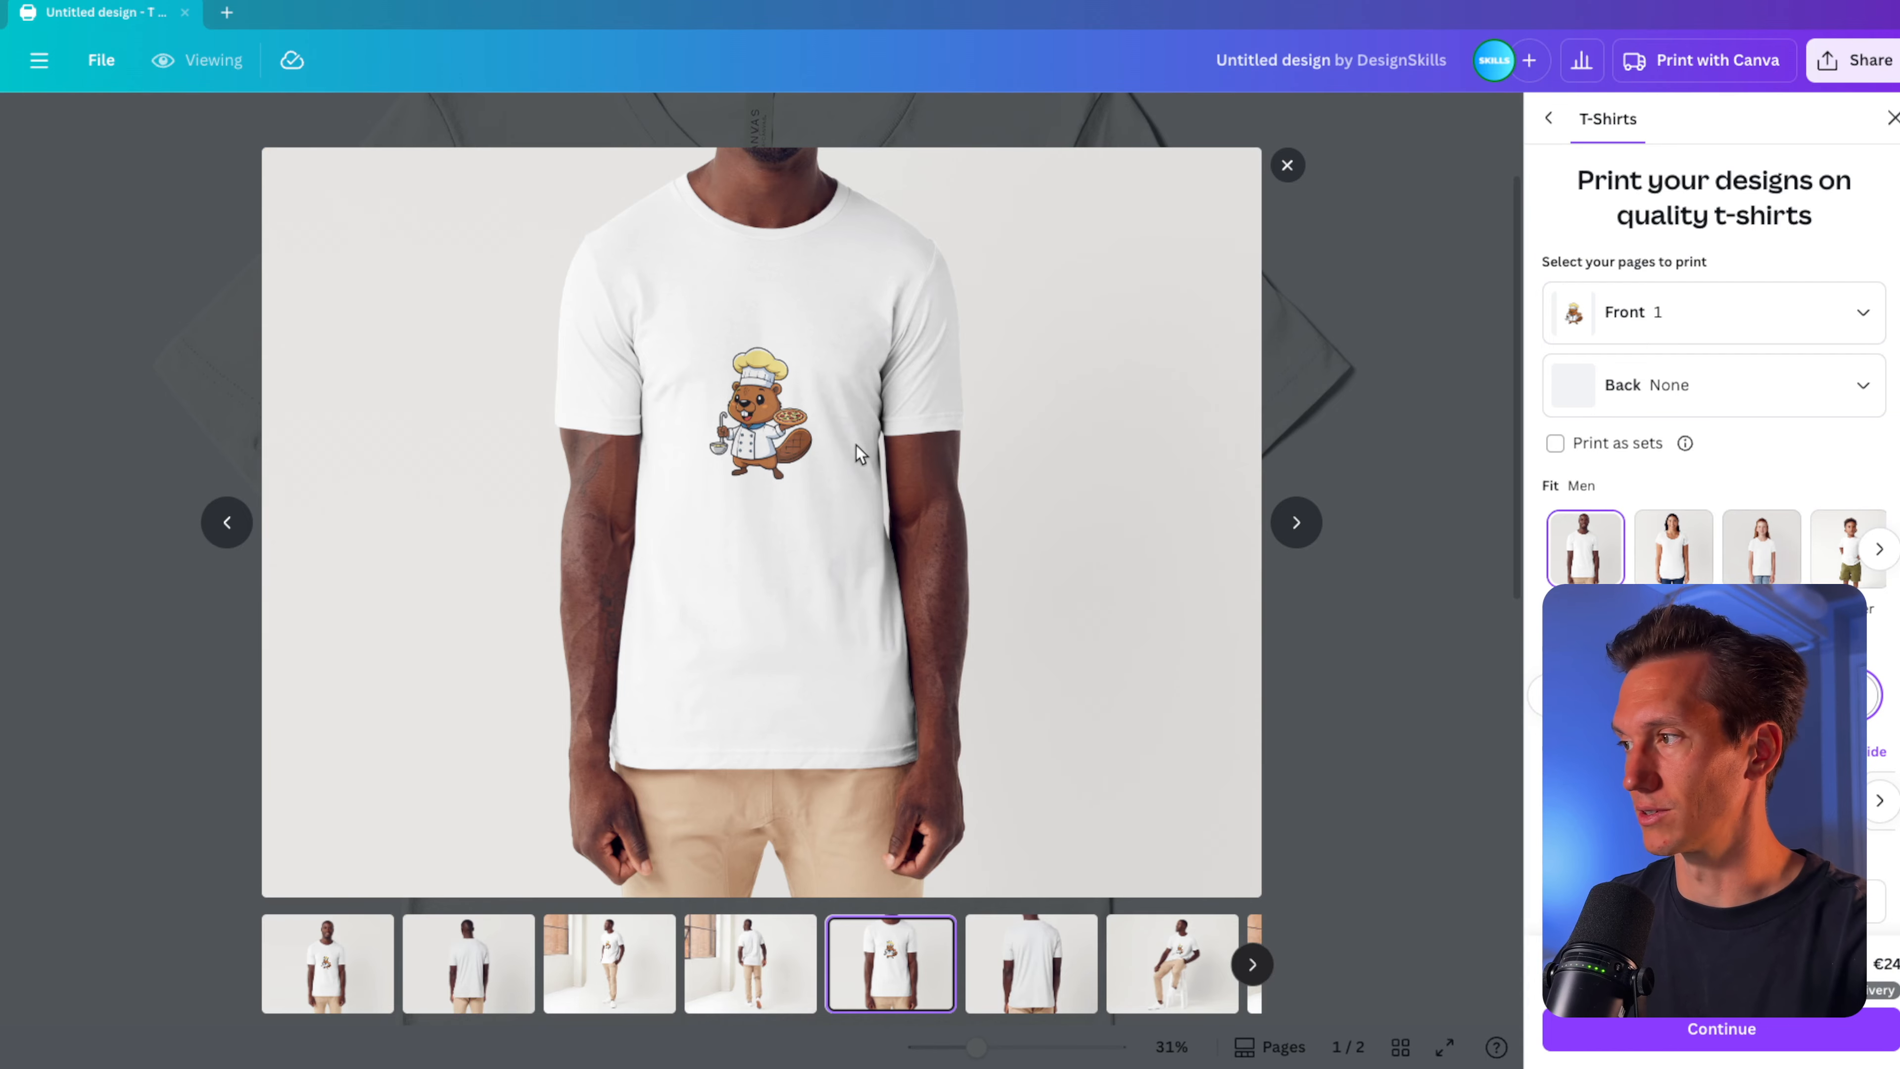
# Replace the beaver on the front page with the line-drawn chef spinning pizza dough, enlarged and centred in the print area.
pyautogui.click(1287, 165)
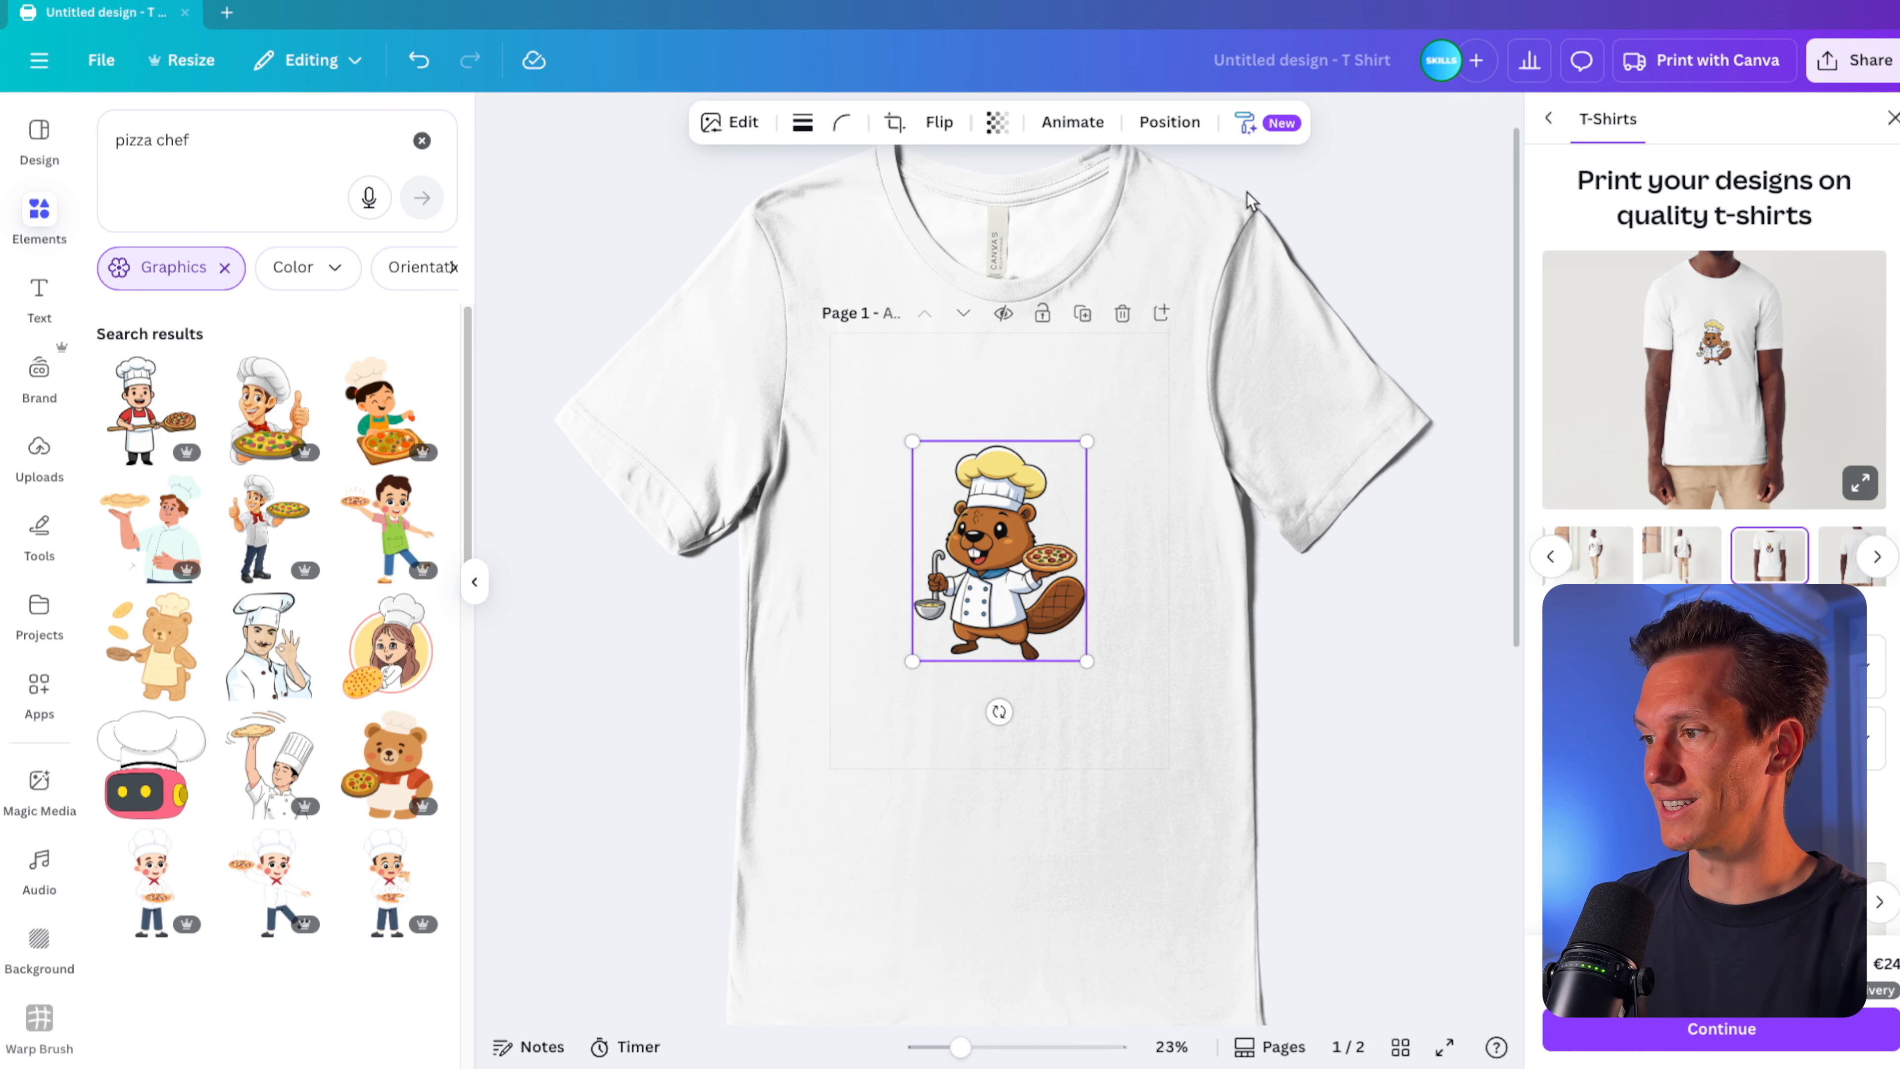
pyautogui.press('Delete')
pyautogui.scroll(-10, 345, 511)
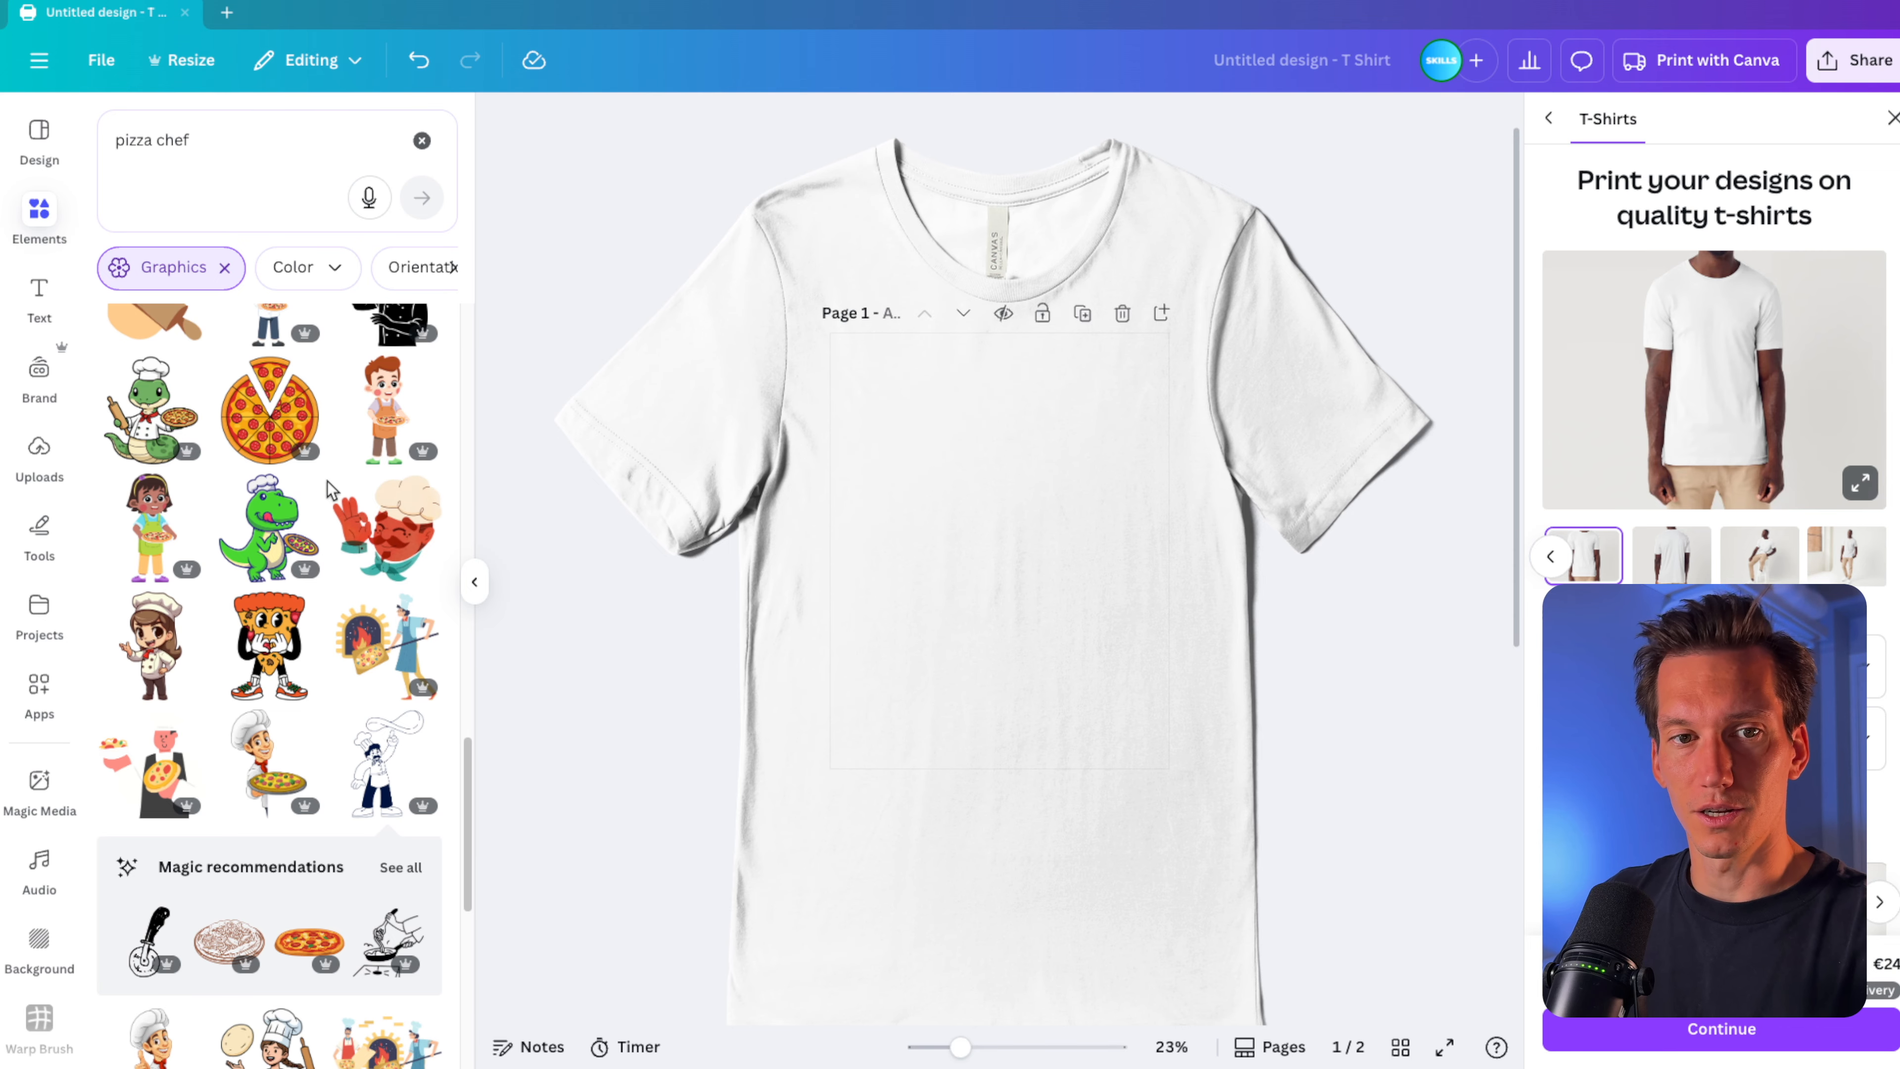
pyautogui.click(380, 678)
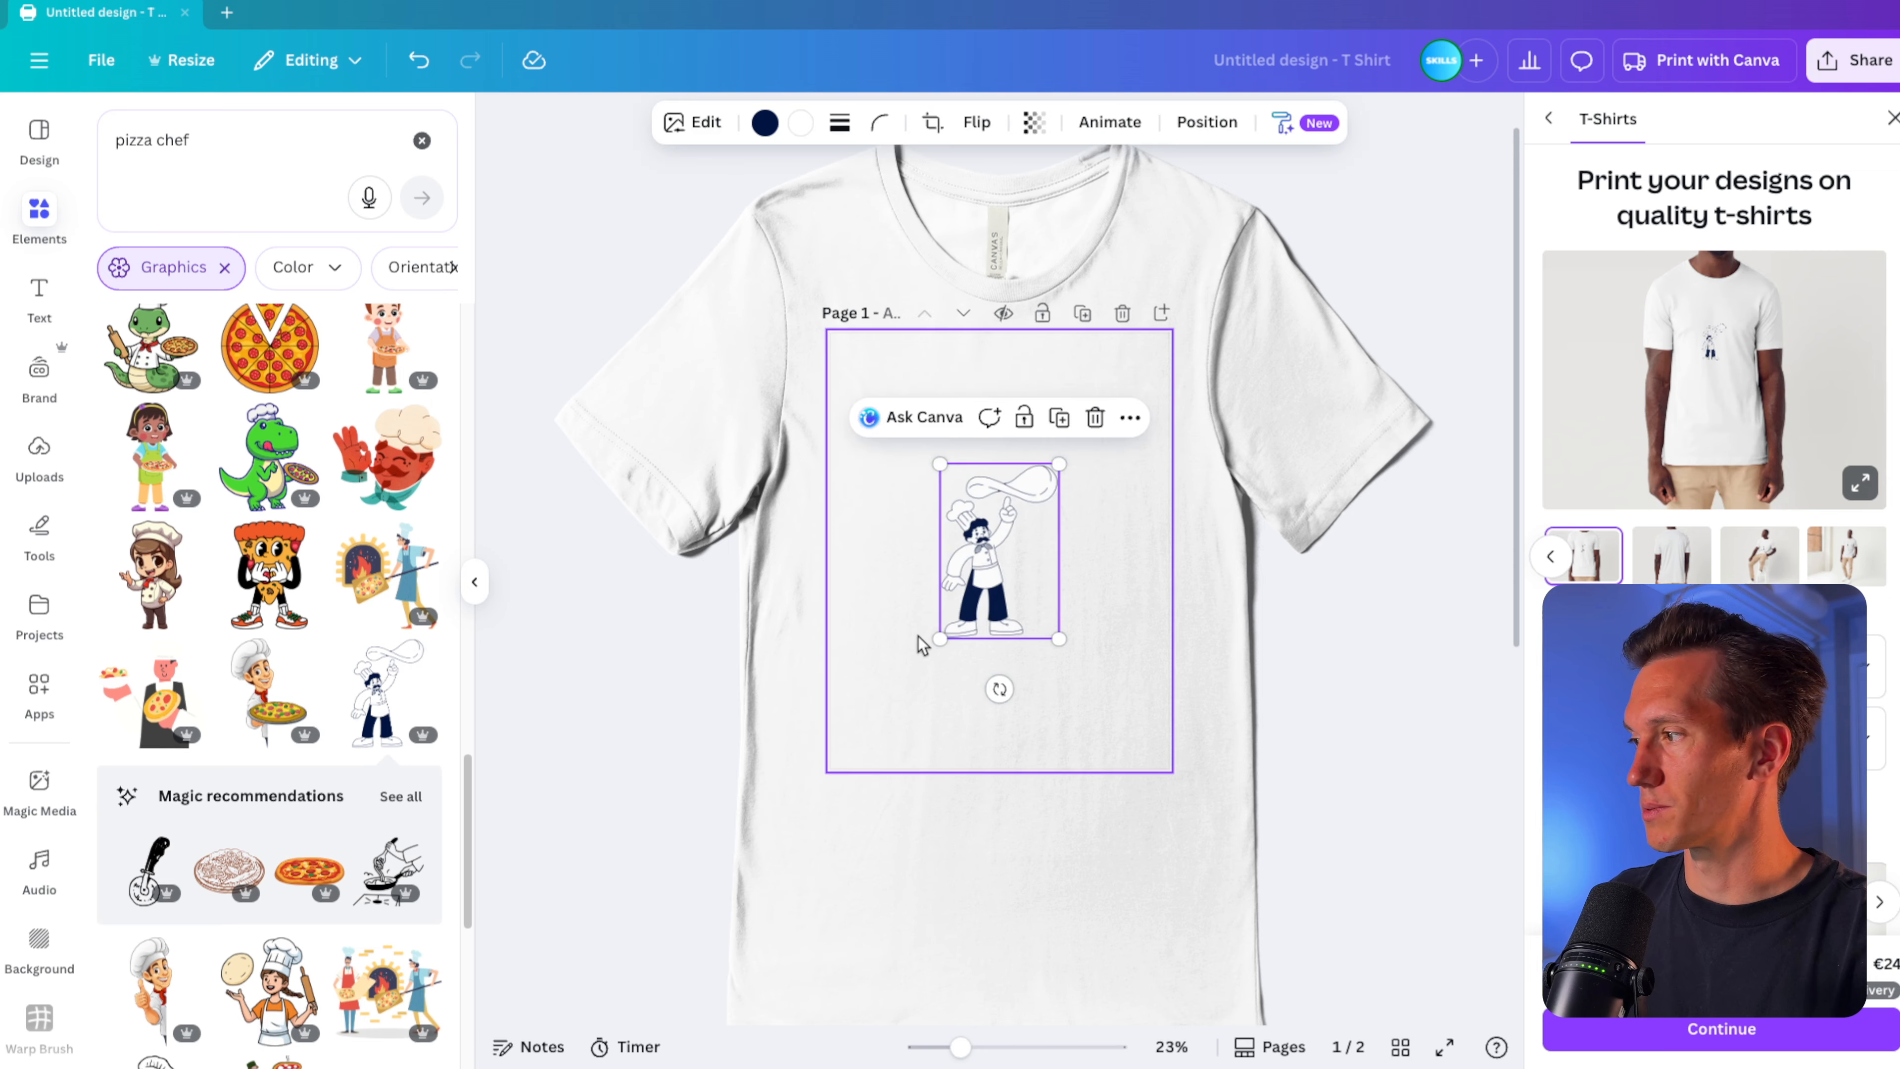
pyautogui.moveTo(1058, 638); pyautogui.dragTo(1096, 699)
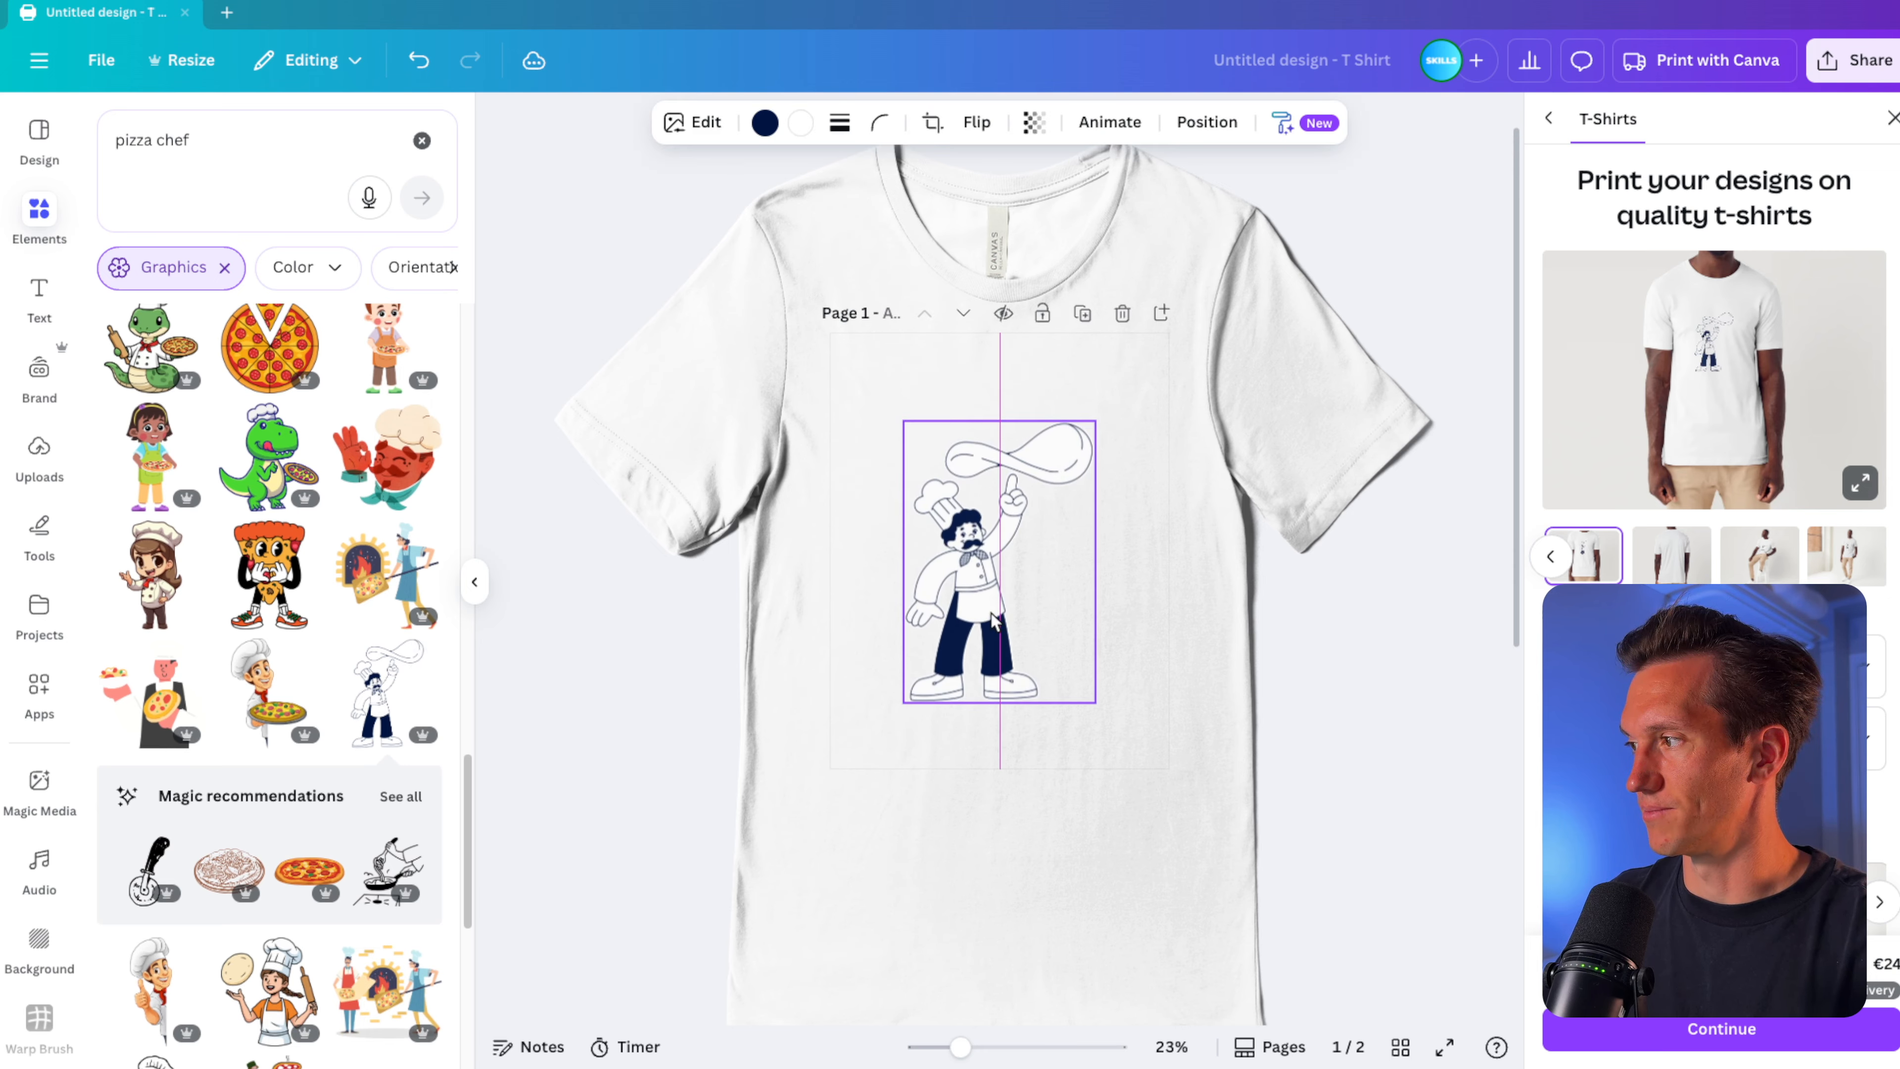
pyautogui.click(1168, 660)
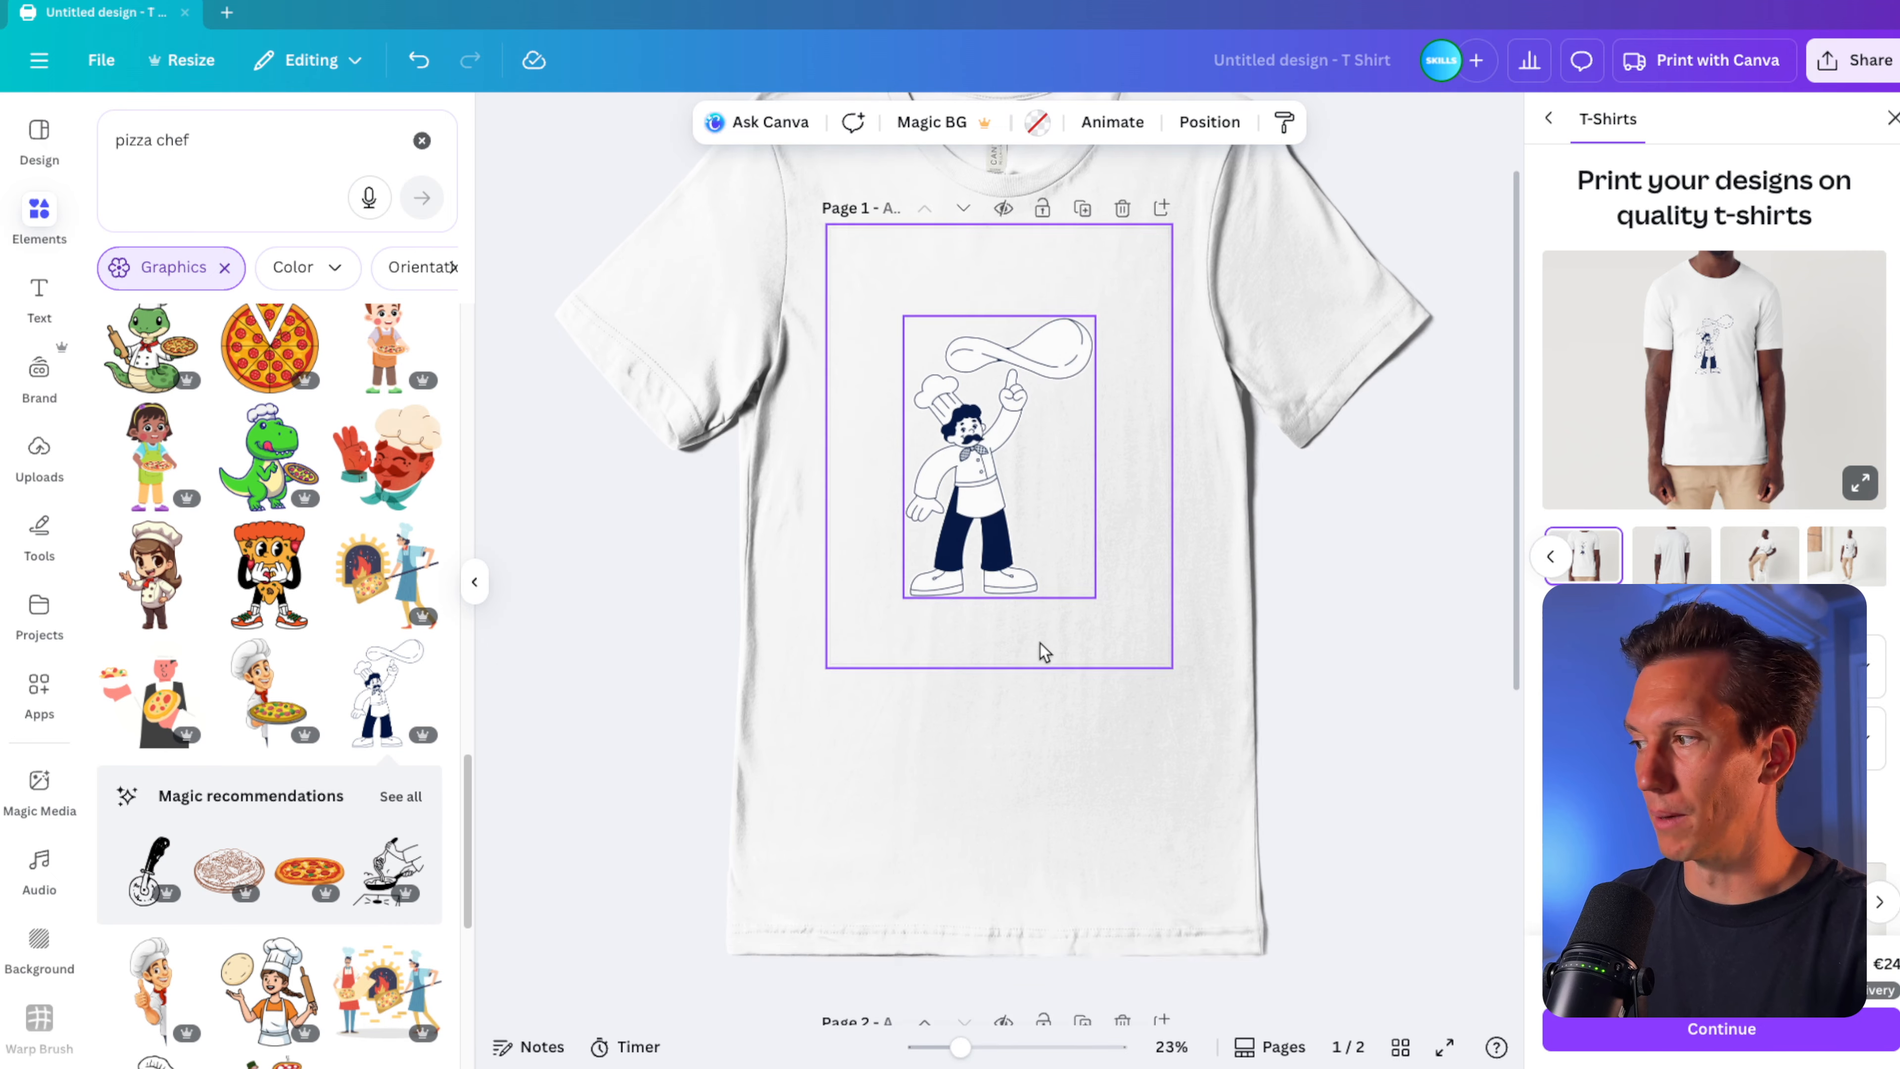
# Cut the chef graphic from page 1 and paste it onto the blank page 2.
pyautogui.scroll(-5, 1017, 689)
pyautogui.click(1002, 257)
pyautogui.press('super+x')
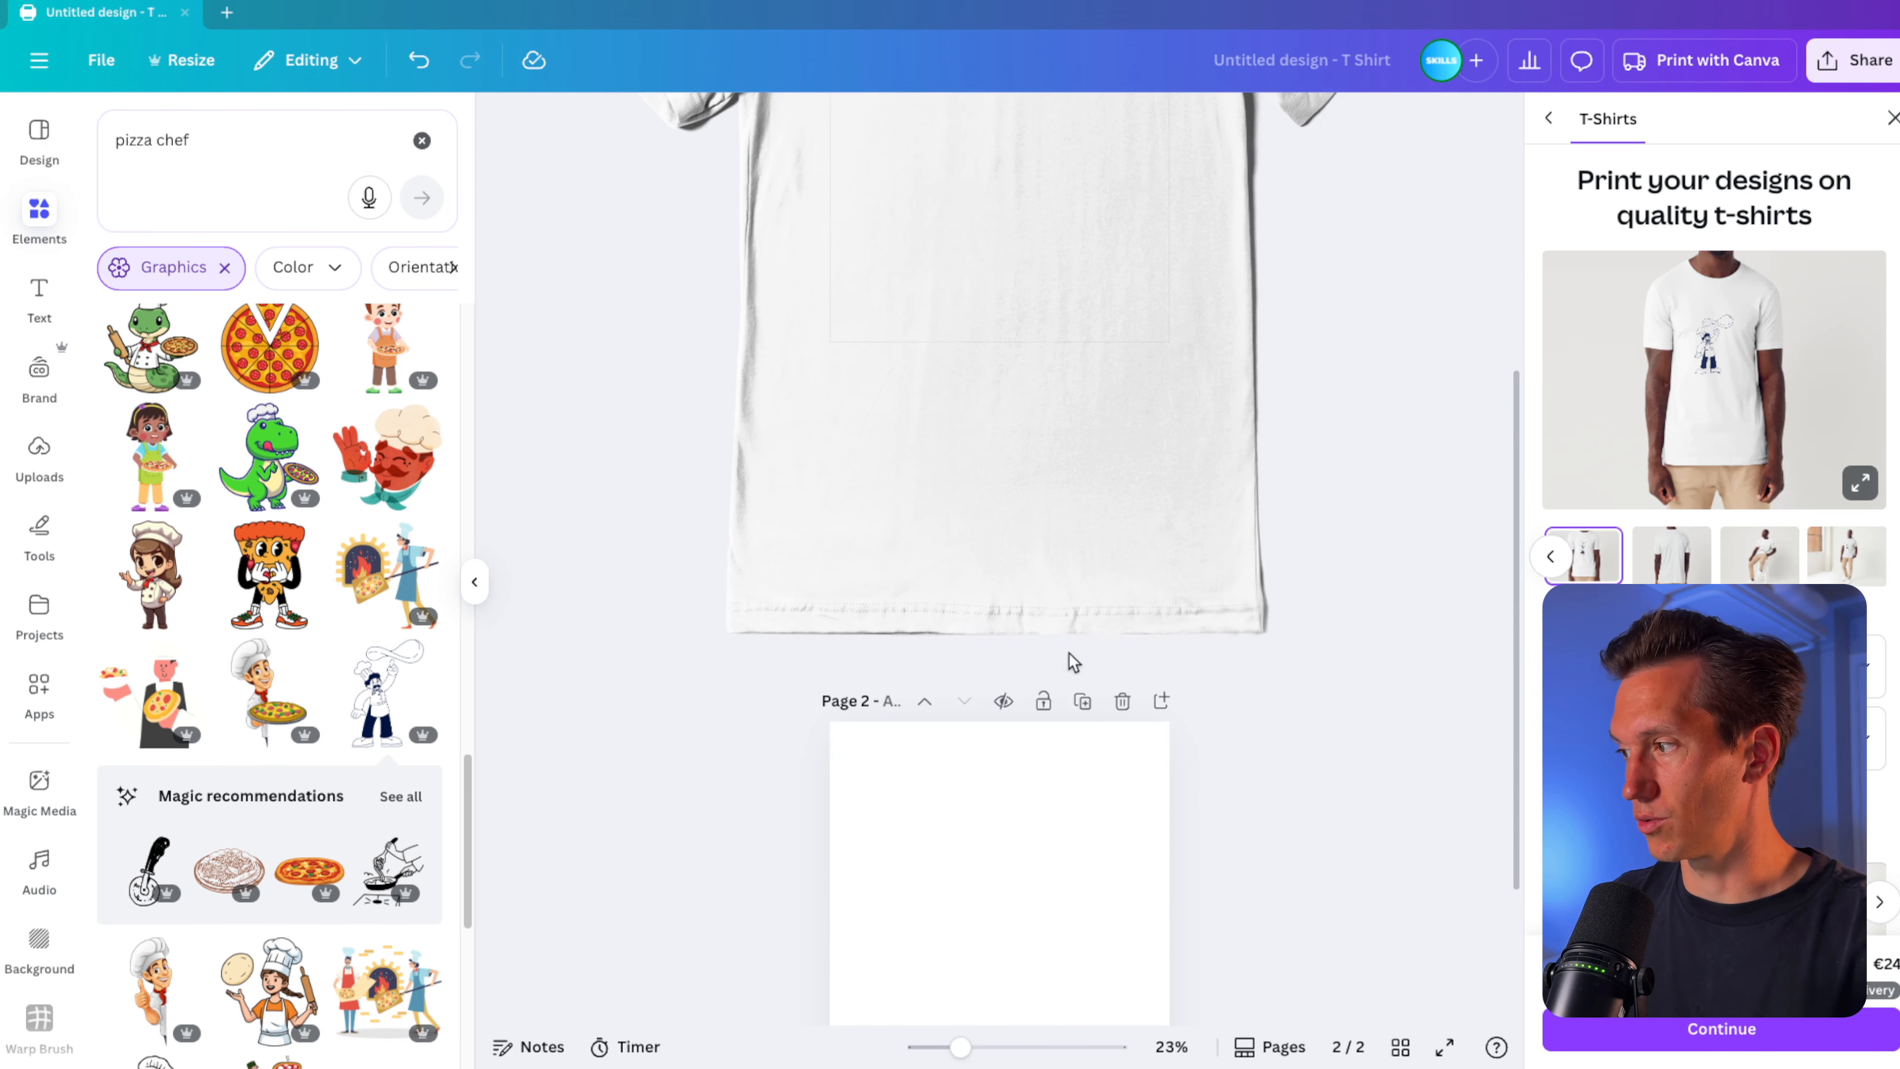
pyautogui.click(1063, 733)
pyautogui.scroll(-3, 1055, 740)
pyautogui.press('super+v')
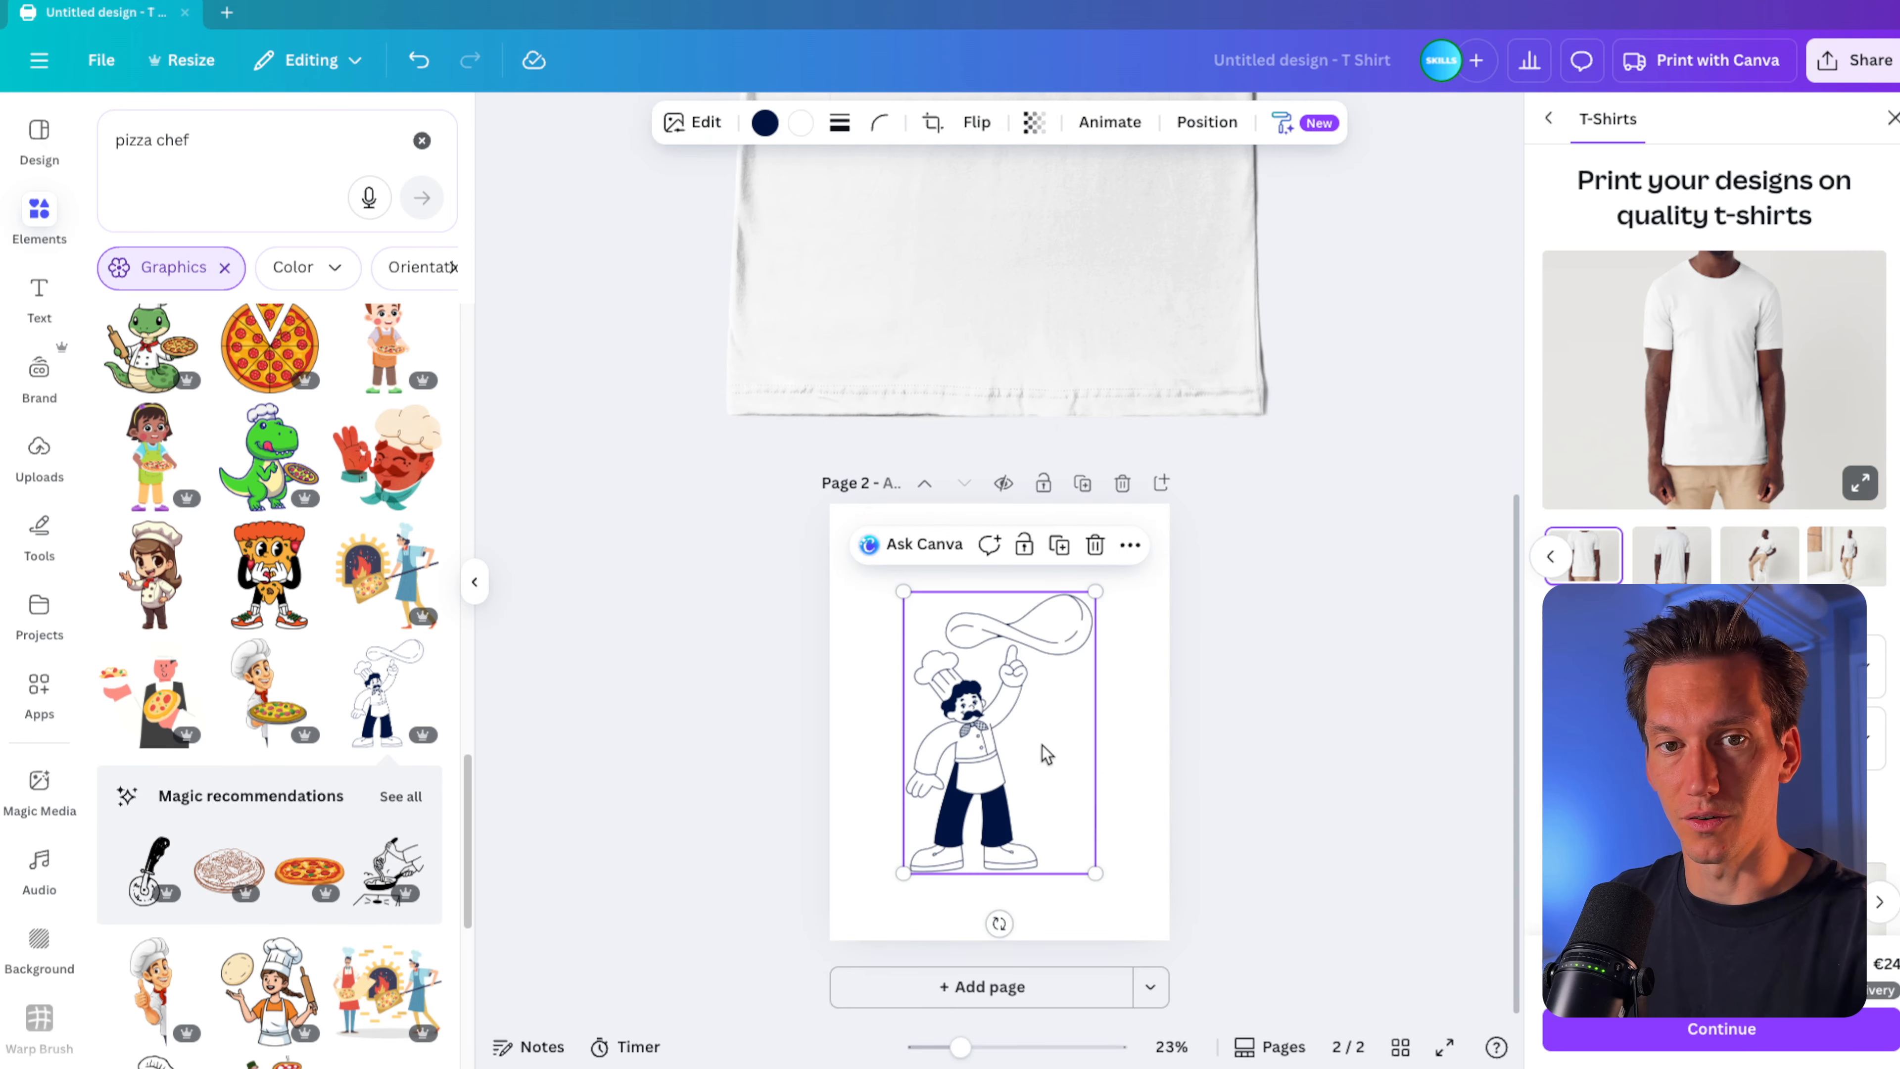
# Nudge the chef slightly on page 2 and recolour its dark navy parts red.
pyautogui.scroll(3, 1047, 760)
pyautogui.scroll(4, 1048, 758)
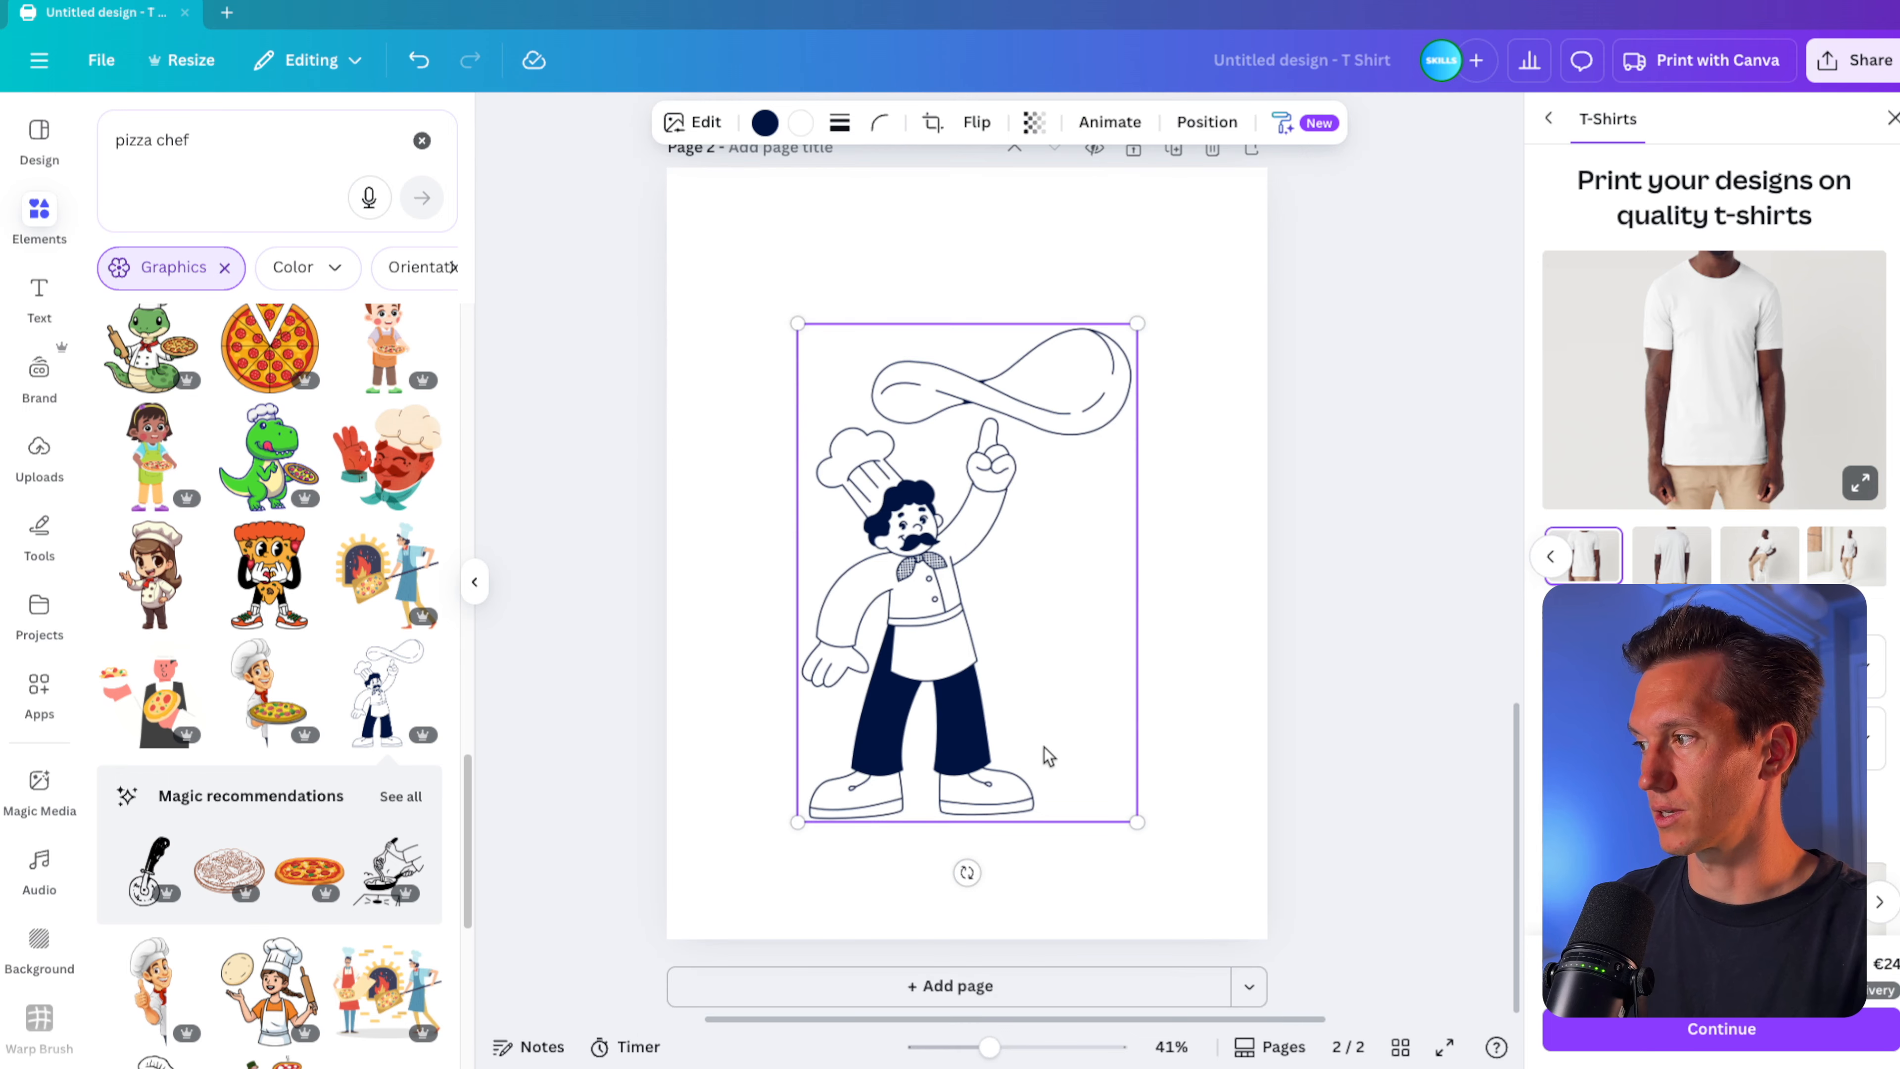
pyautogui.moveTo(873, 581); pyautogui.dragTo(884, 601)
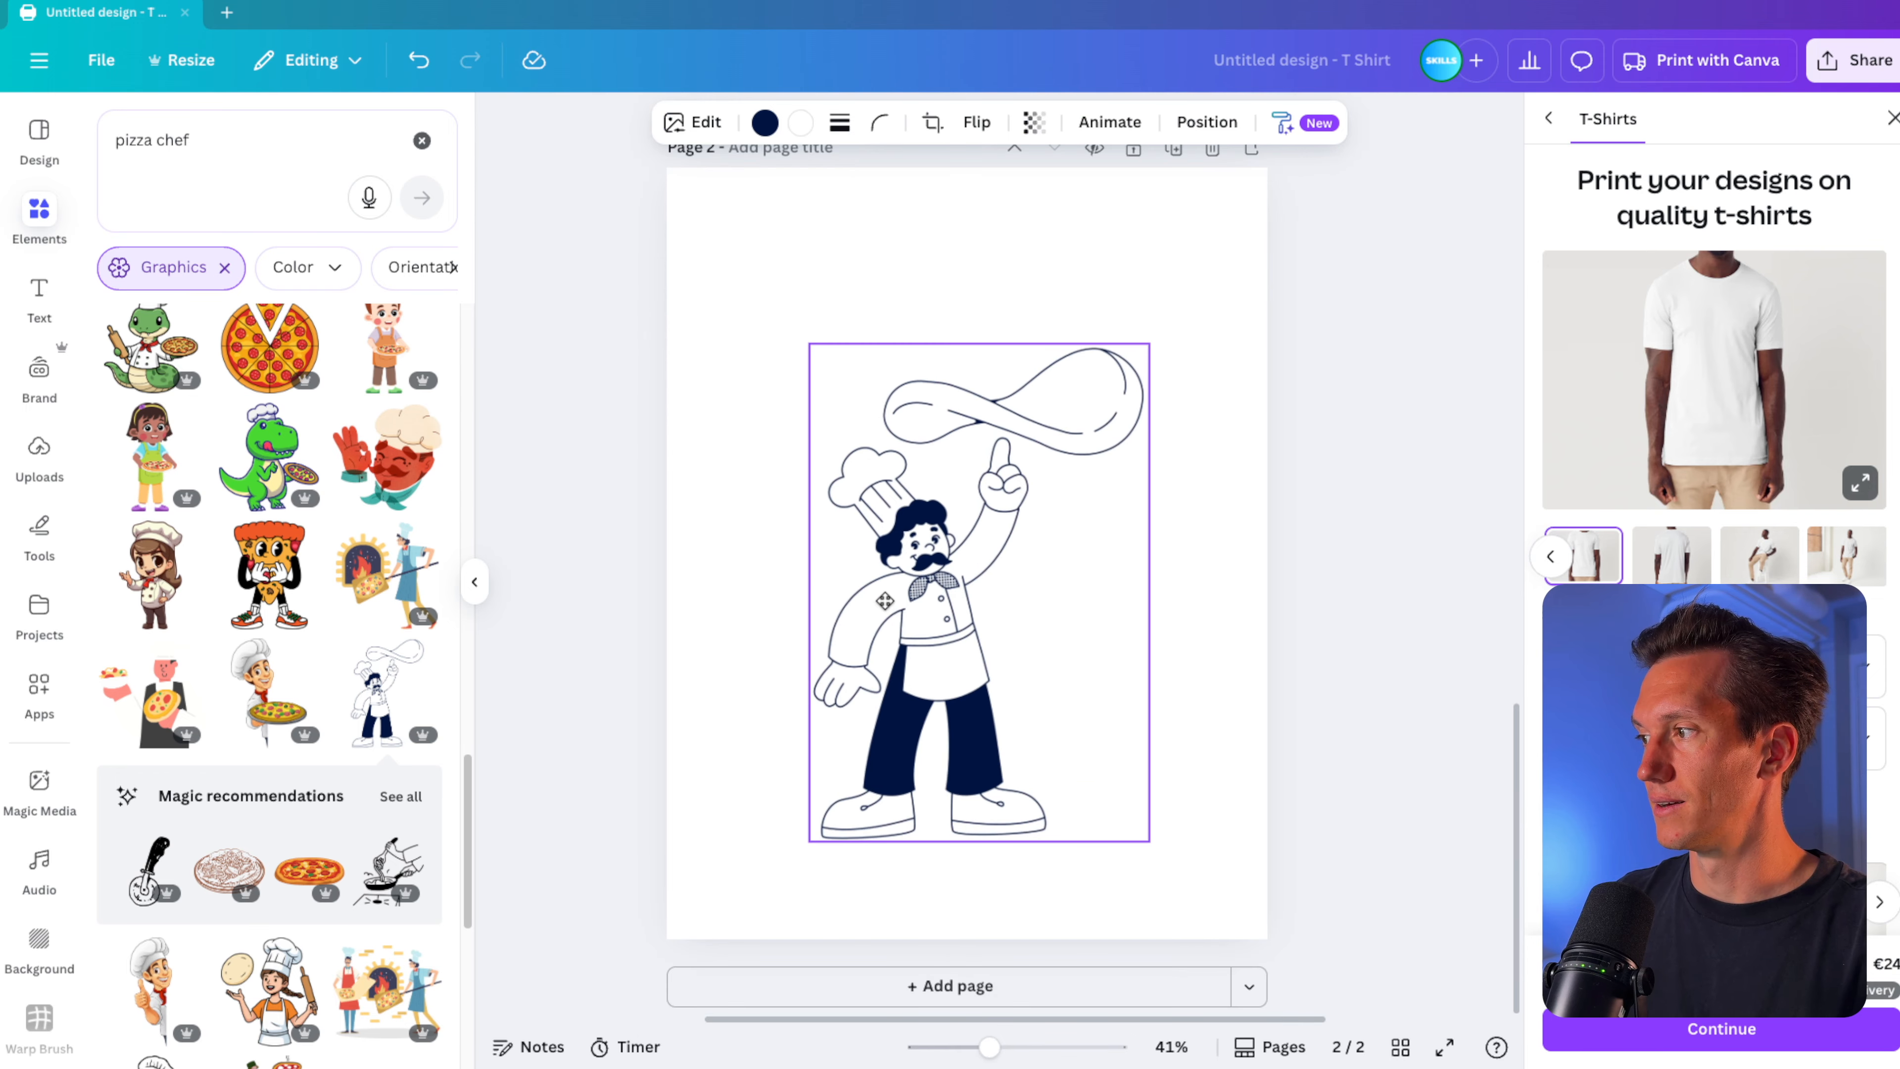
pyautogui.click(763, 122)
pyautogui.click(169, 427)
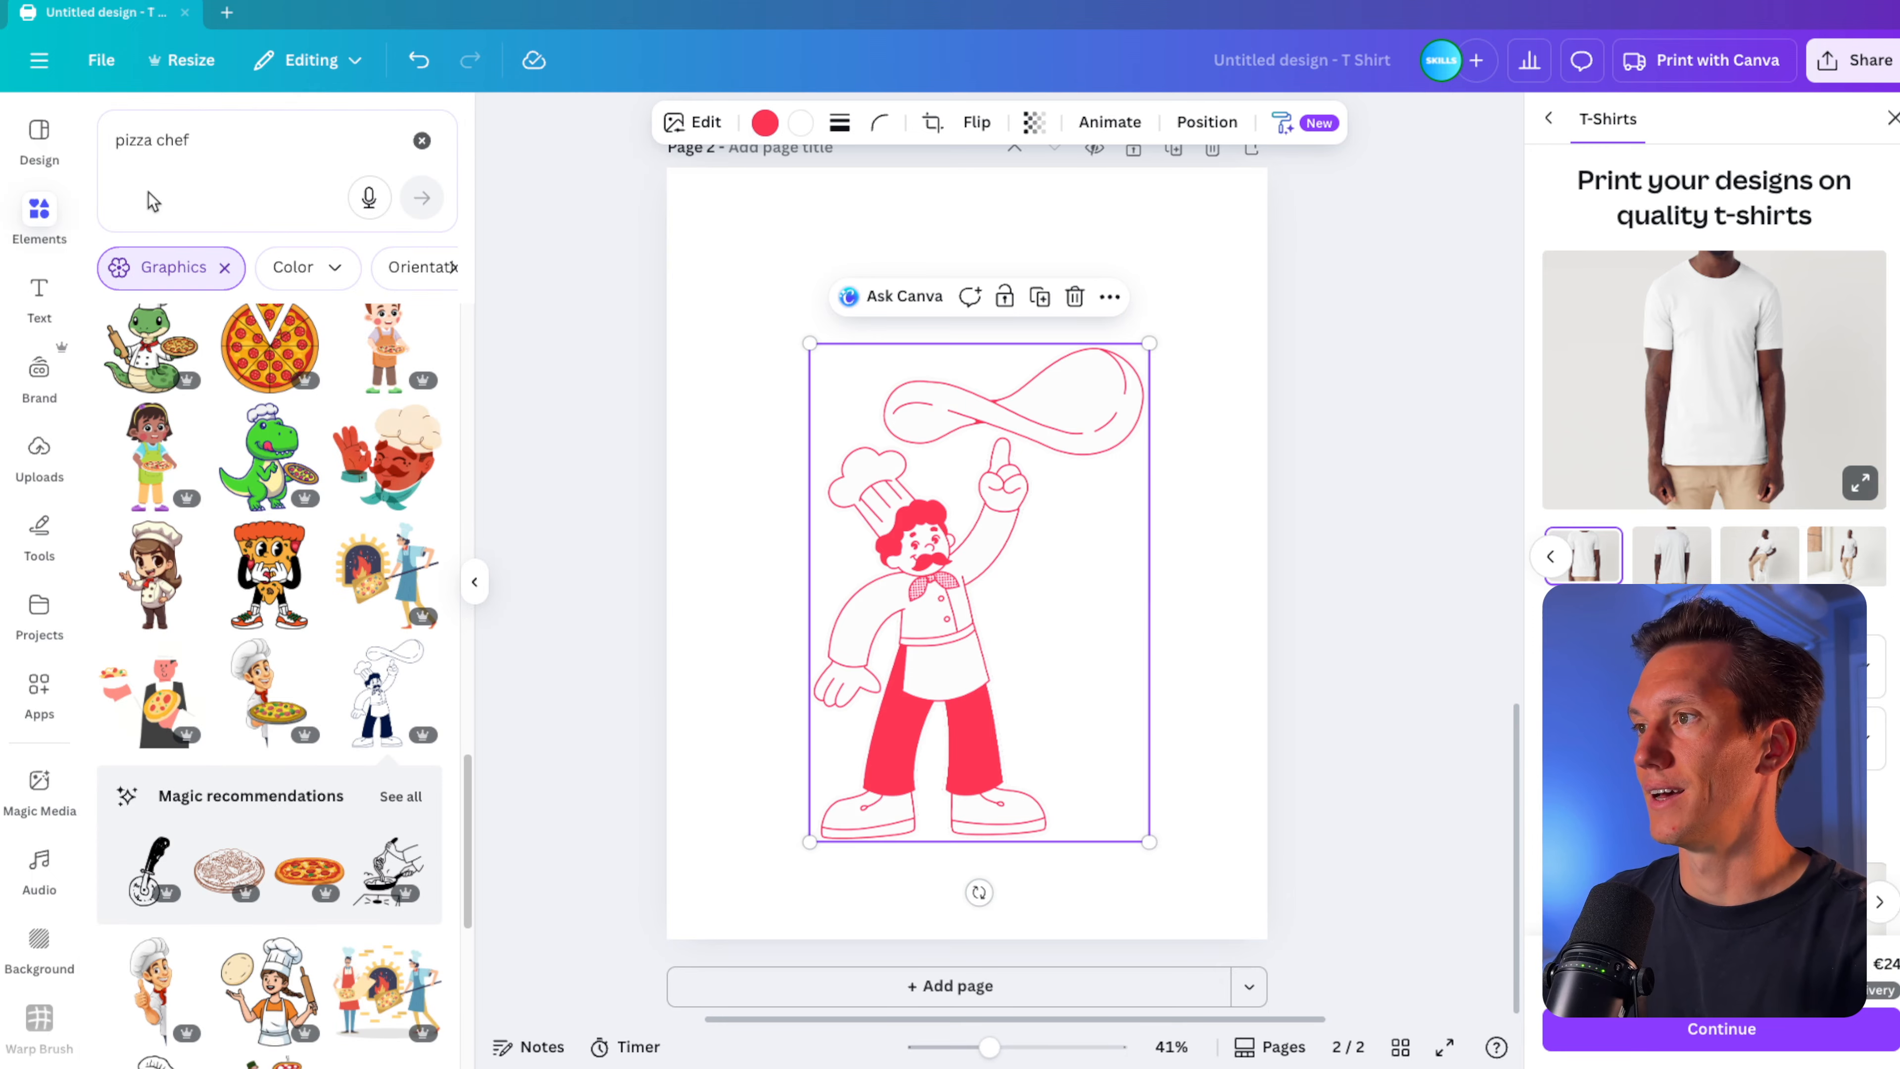
# Search the element graphics for "checkered line" and add the black horizontal checkered strip to page 2.
pyautogui.moveTo(111, 133); pyautogui.dragTo(112, 136)
pyautogui.write('checked')
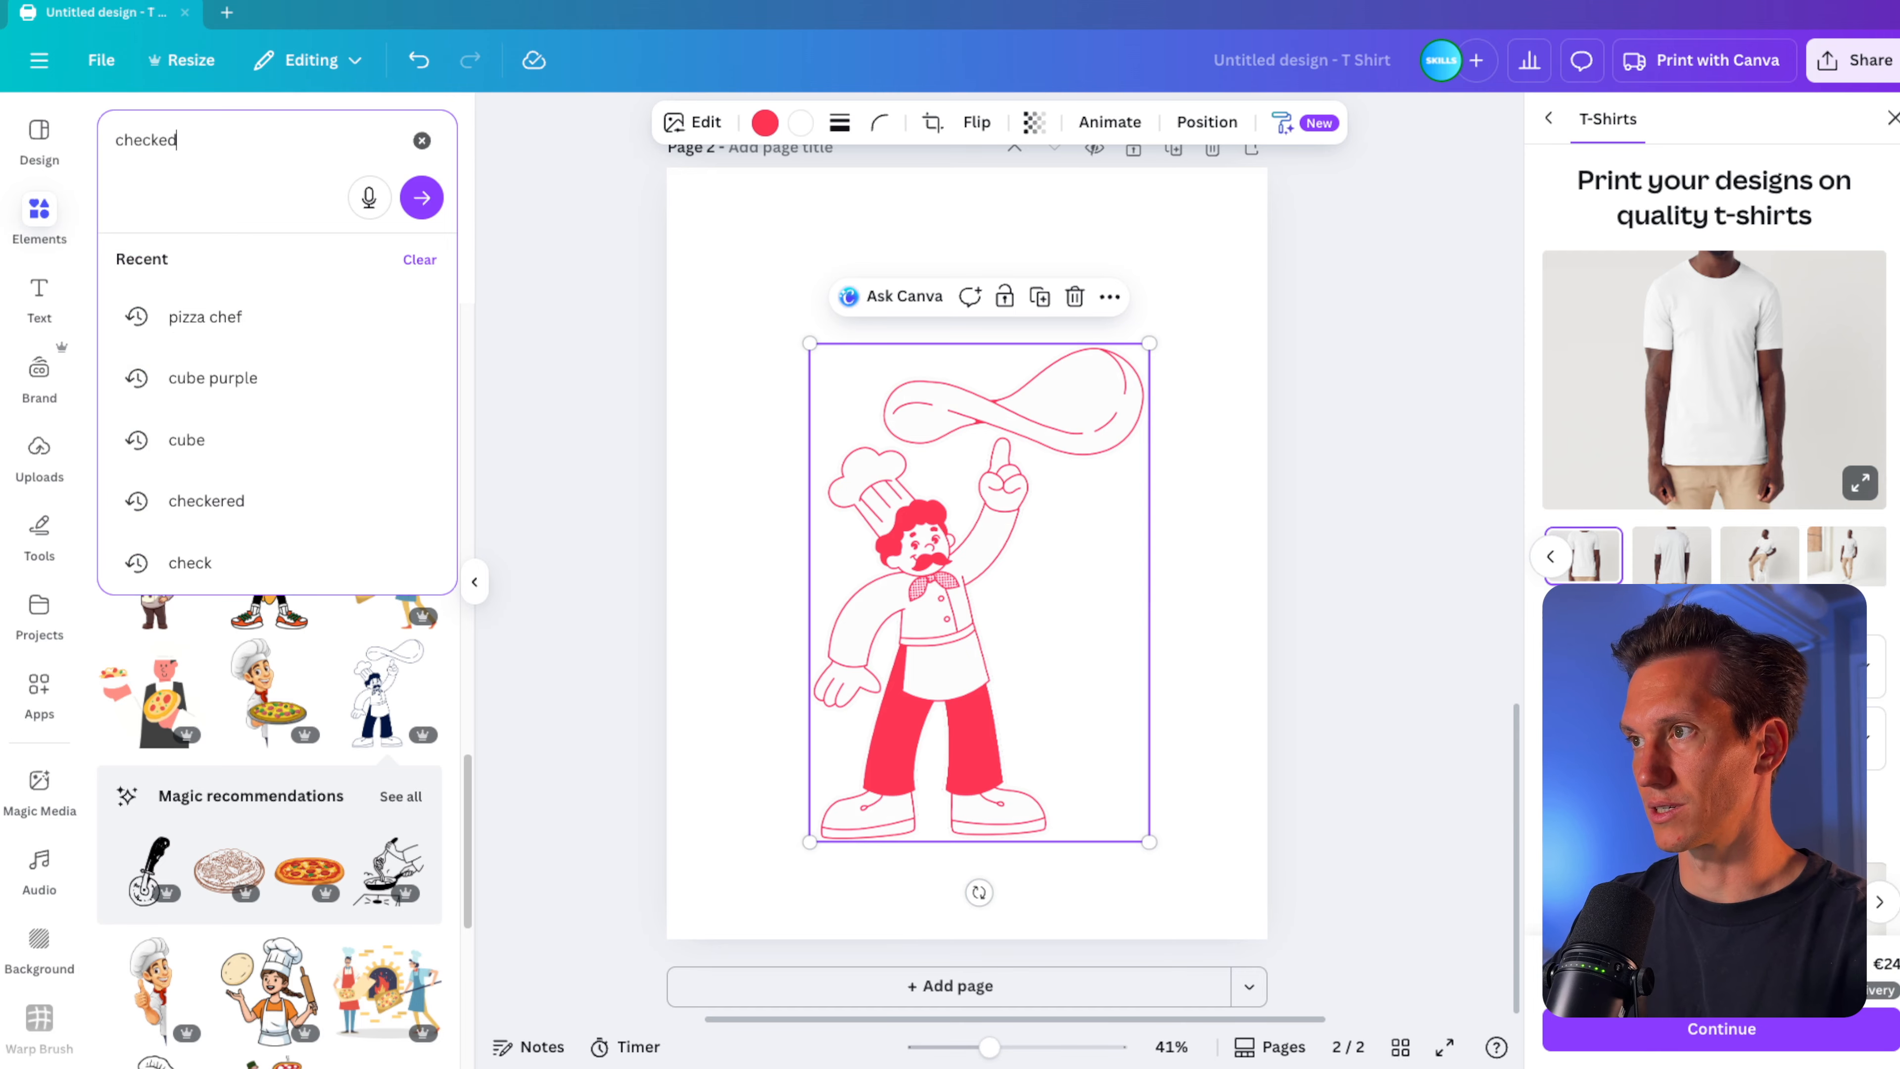
pyautogui.press('BackSpace')
pyautogui.write('red line')
pyautogui.press('Return')
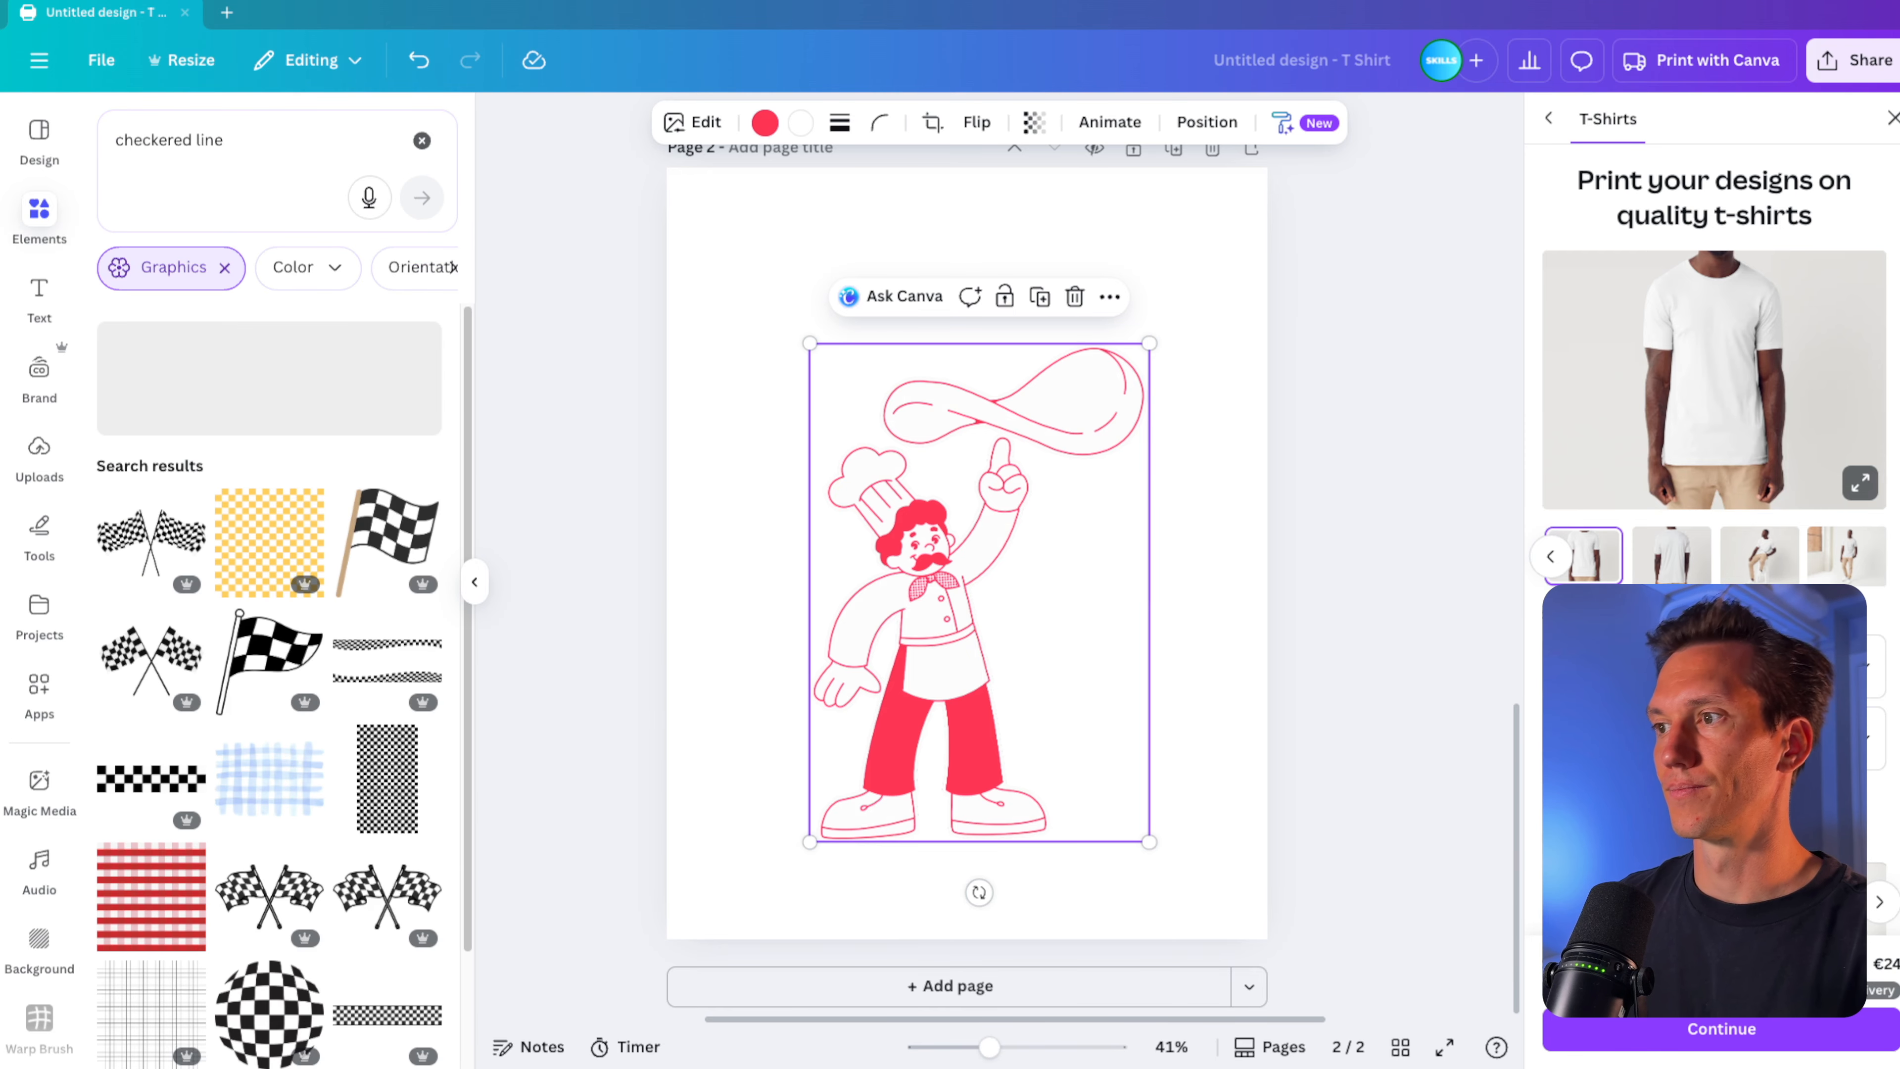
pyautogui.scroll(-4, 249, 639)
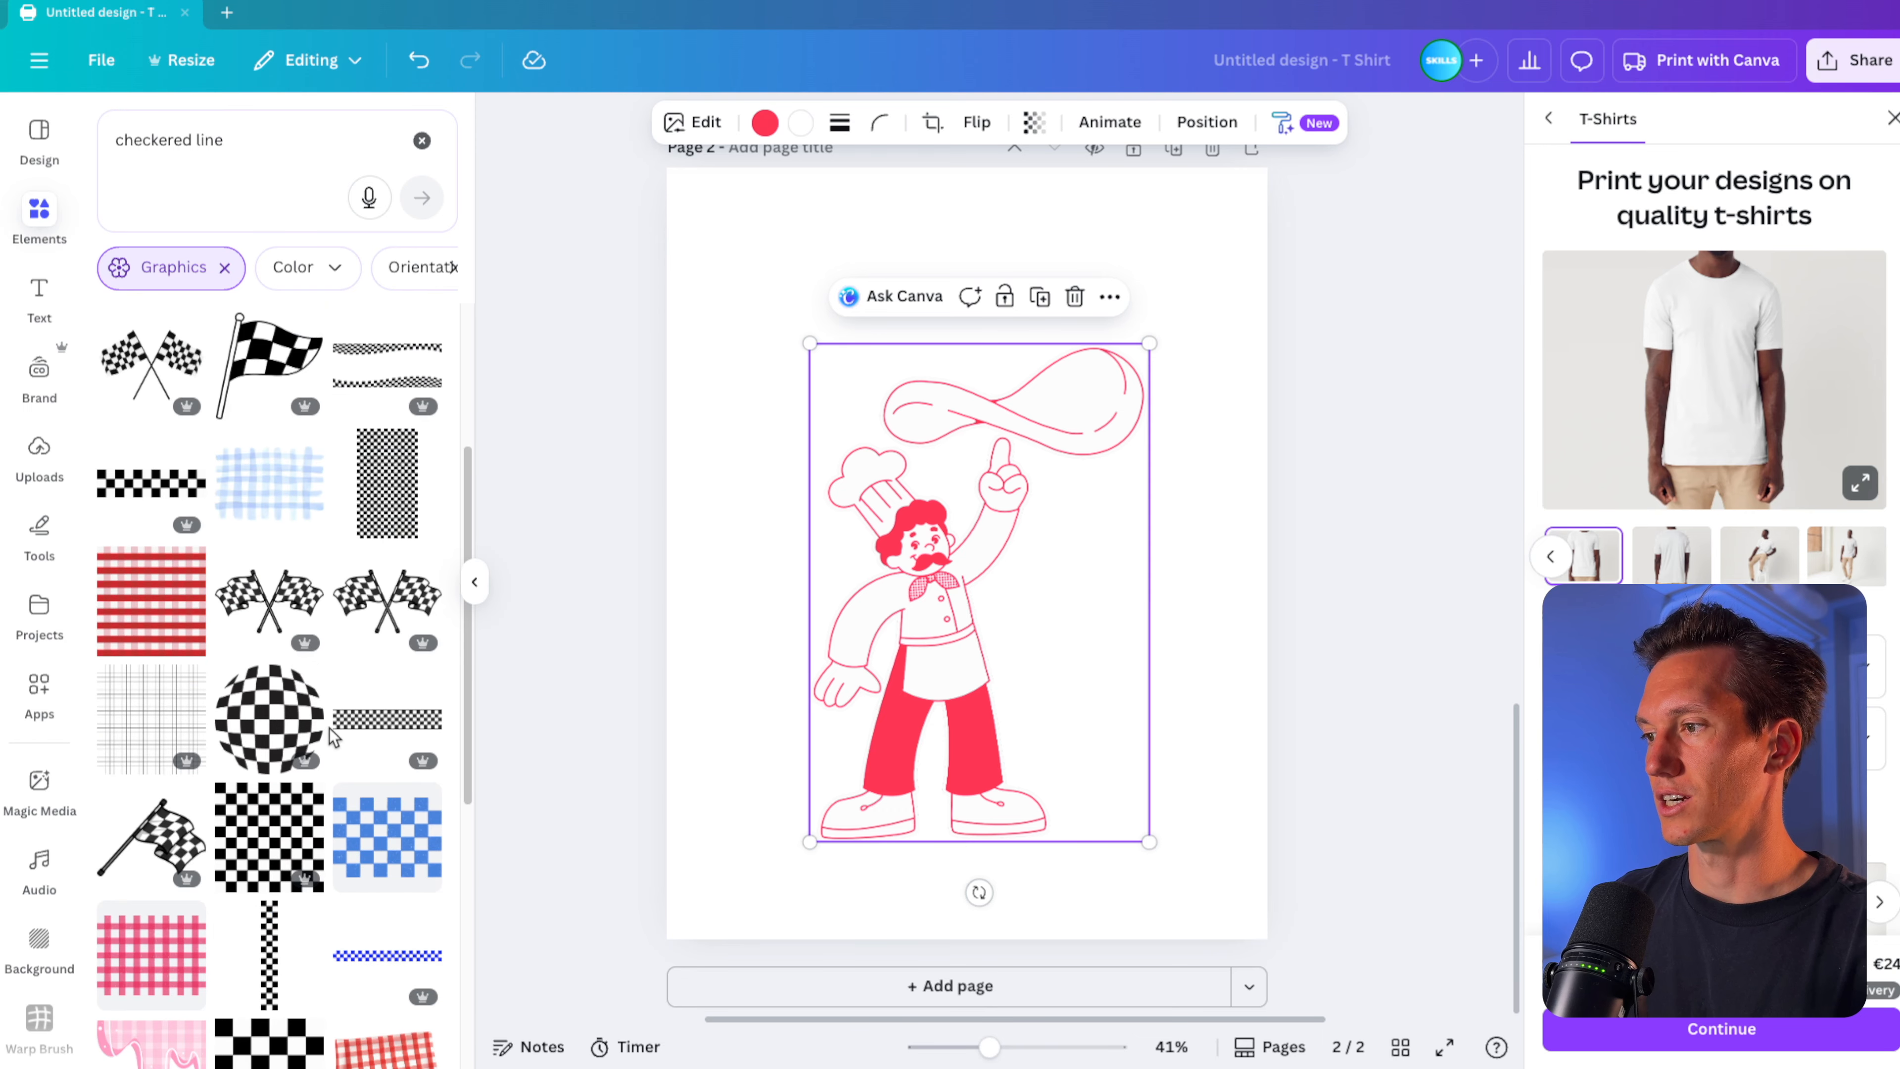
pyautogui.scroll(-2, 346, 734)
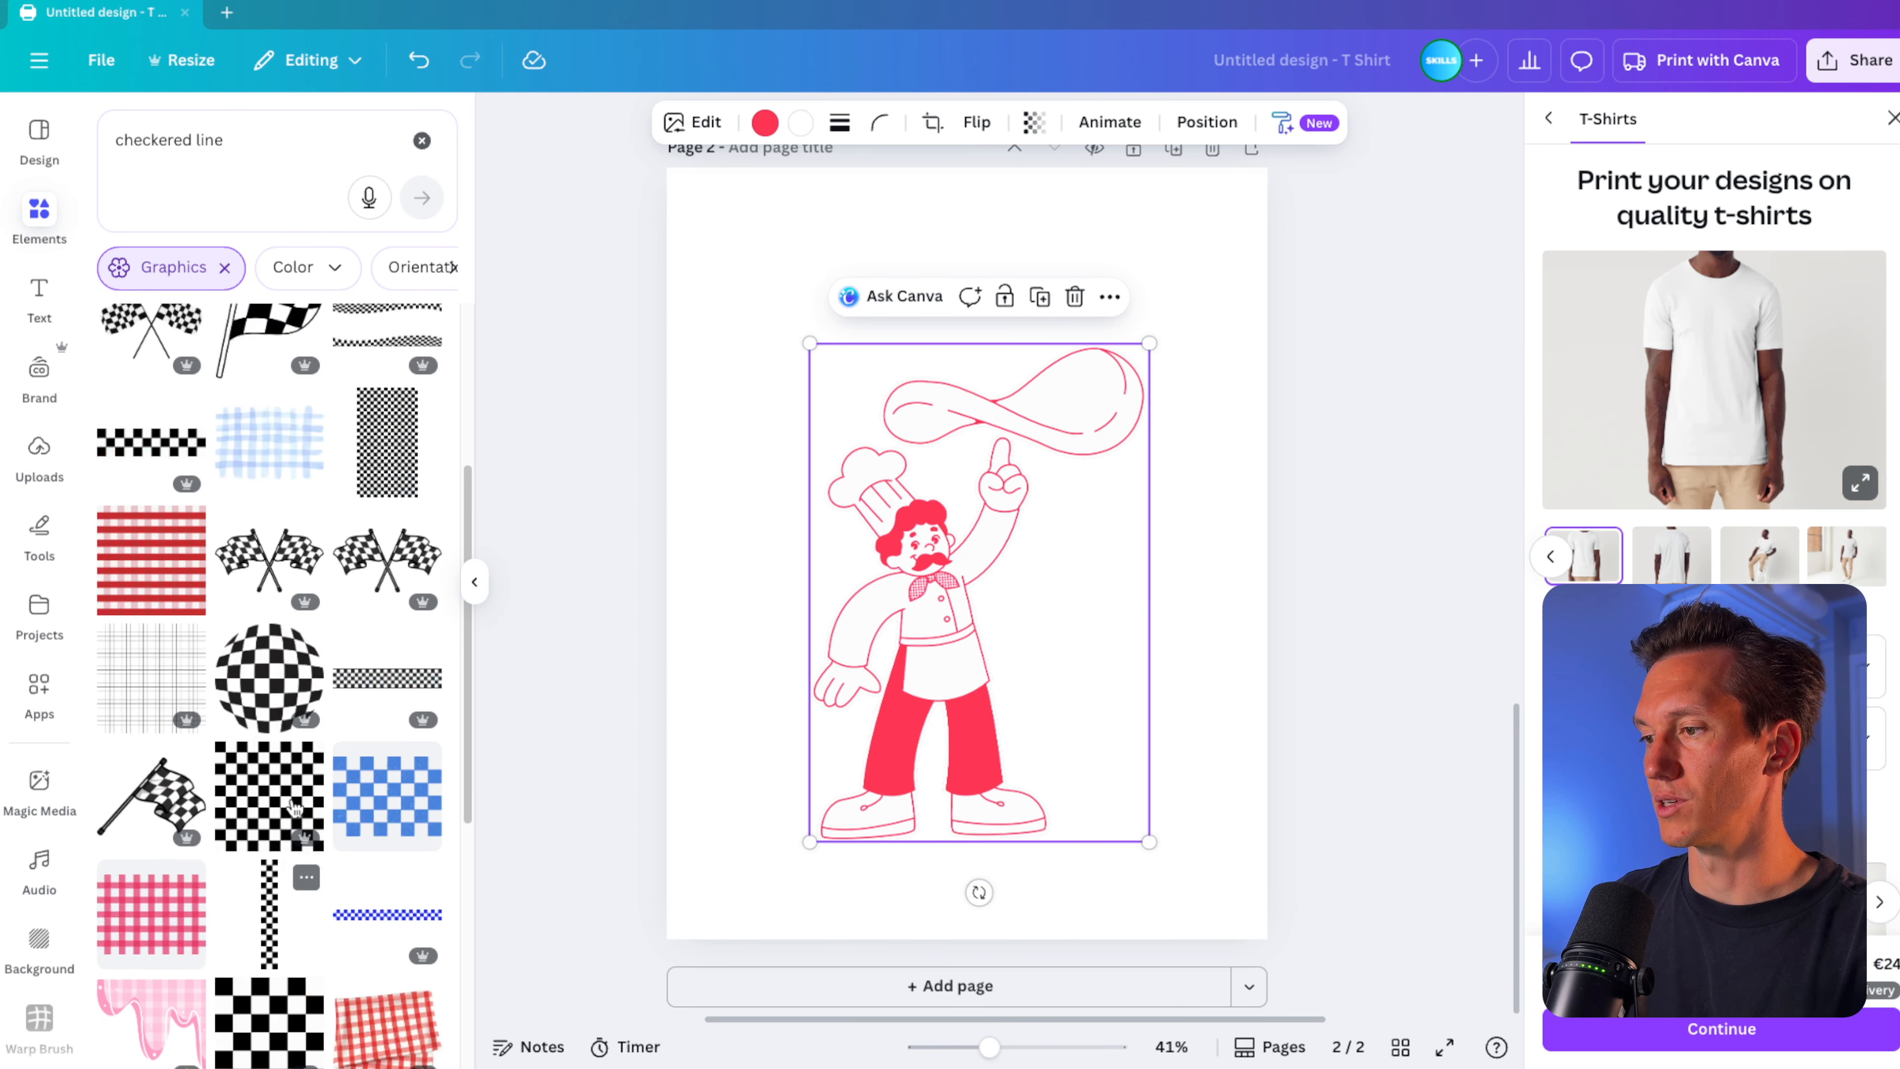
pyautogui.scroll(6, 171, 613)
pyautogui.click(161, 778)
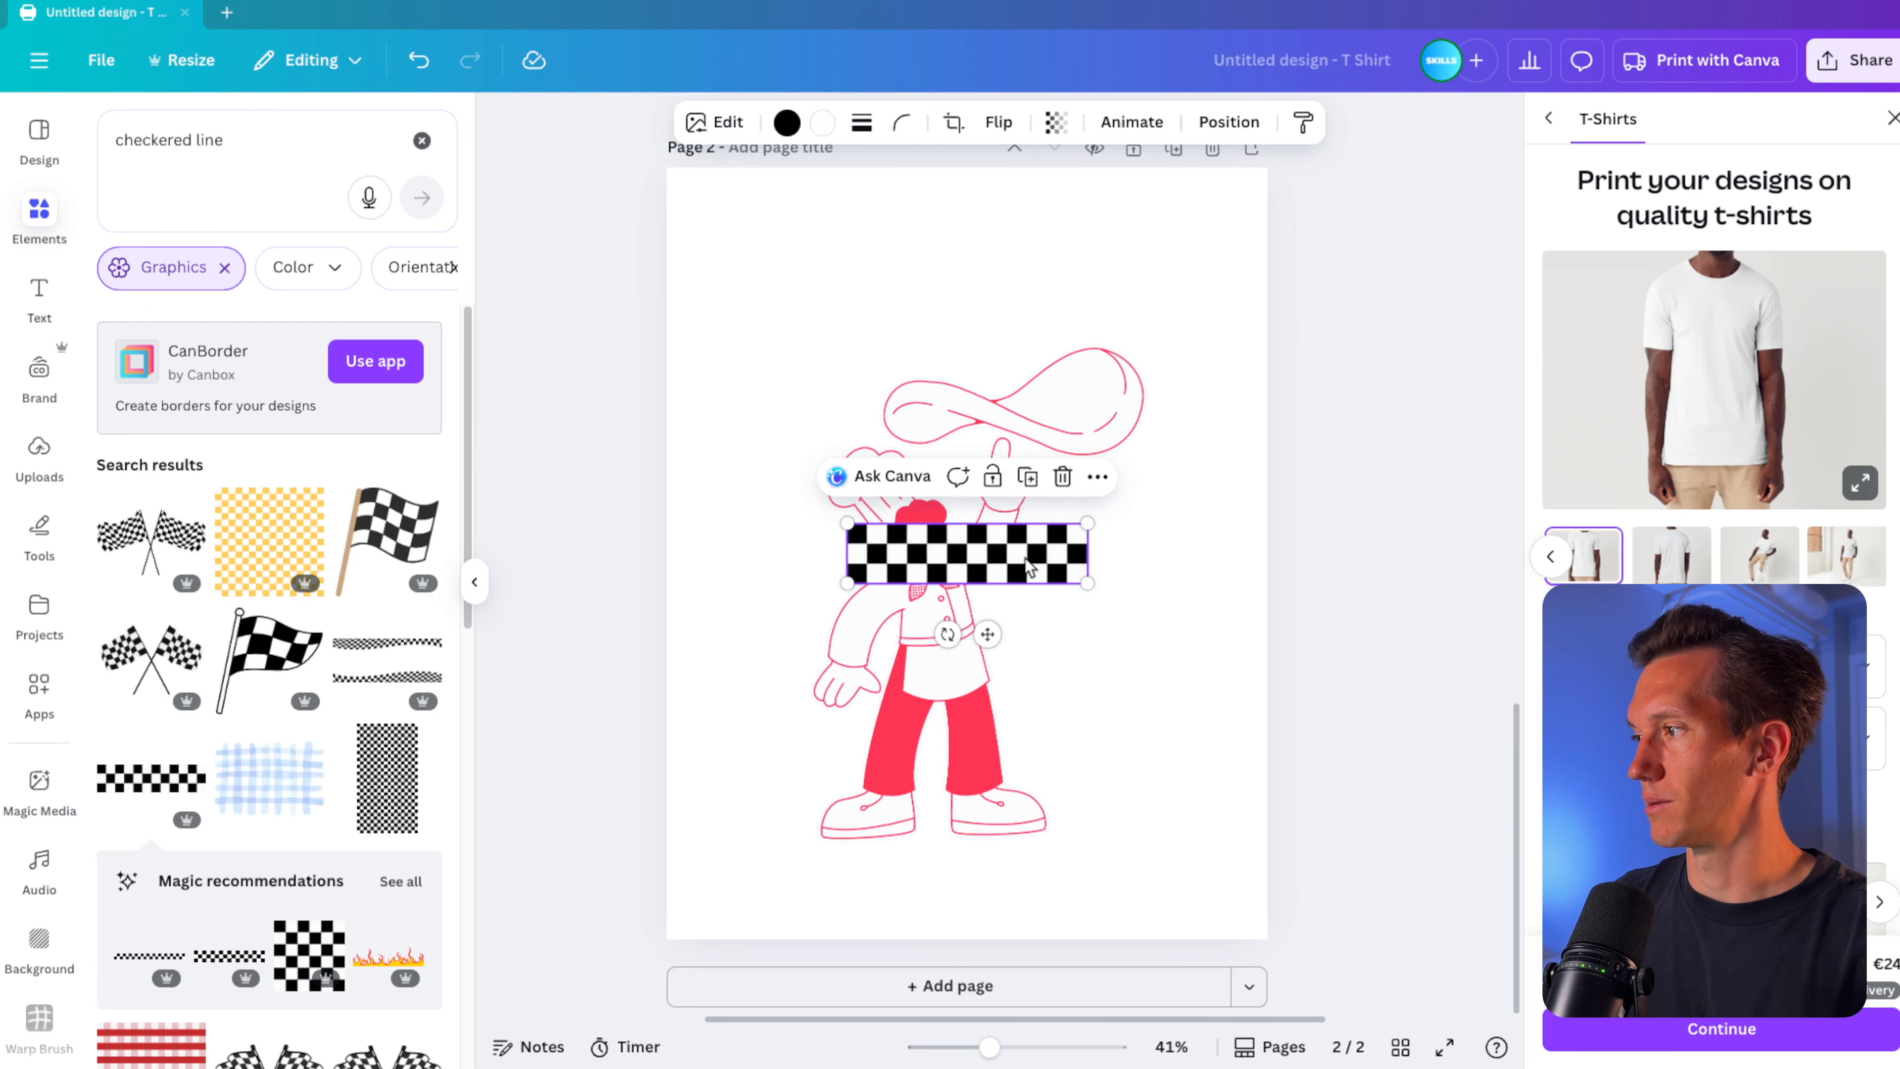
# Stand the checkered strip vertically at the page's left edge and scale the stack of three strips to full page height.
pyautogui.moveTo(948, 634); pyautogui.dragTo(711, 716)
pyautogui.keyDown('shift'); pyautogui.click(703, 430); pyautogui.keyUp('shift')
pyautogui.keyDown('shift'); pyautogui.click(714, 322); pyautogui.keyUp('shift')
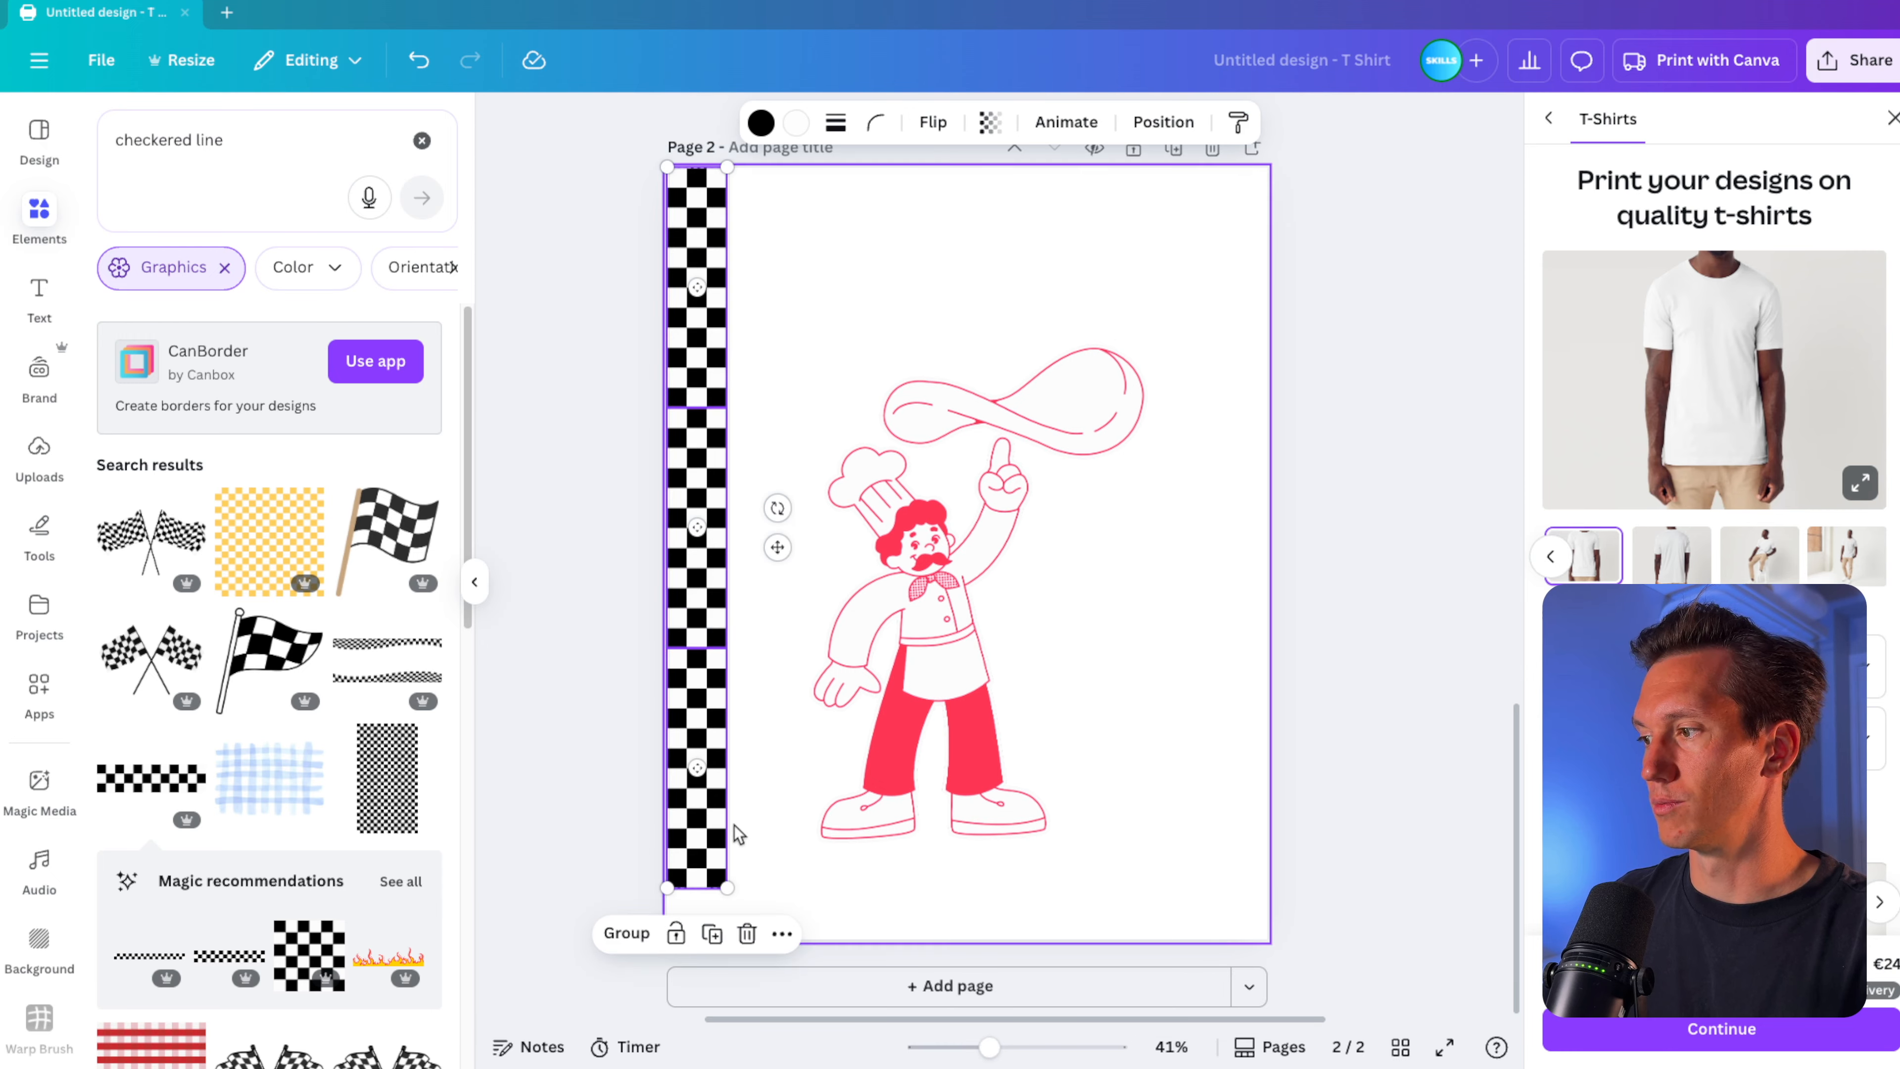
pyautogui.moveTo(744, 892); pyautogui.dragTo(754, 937)
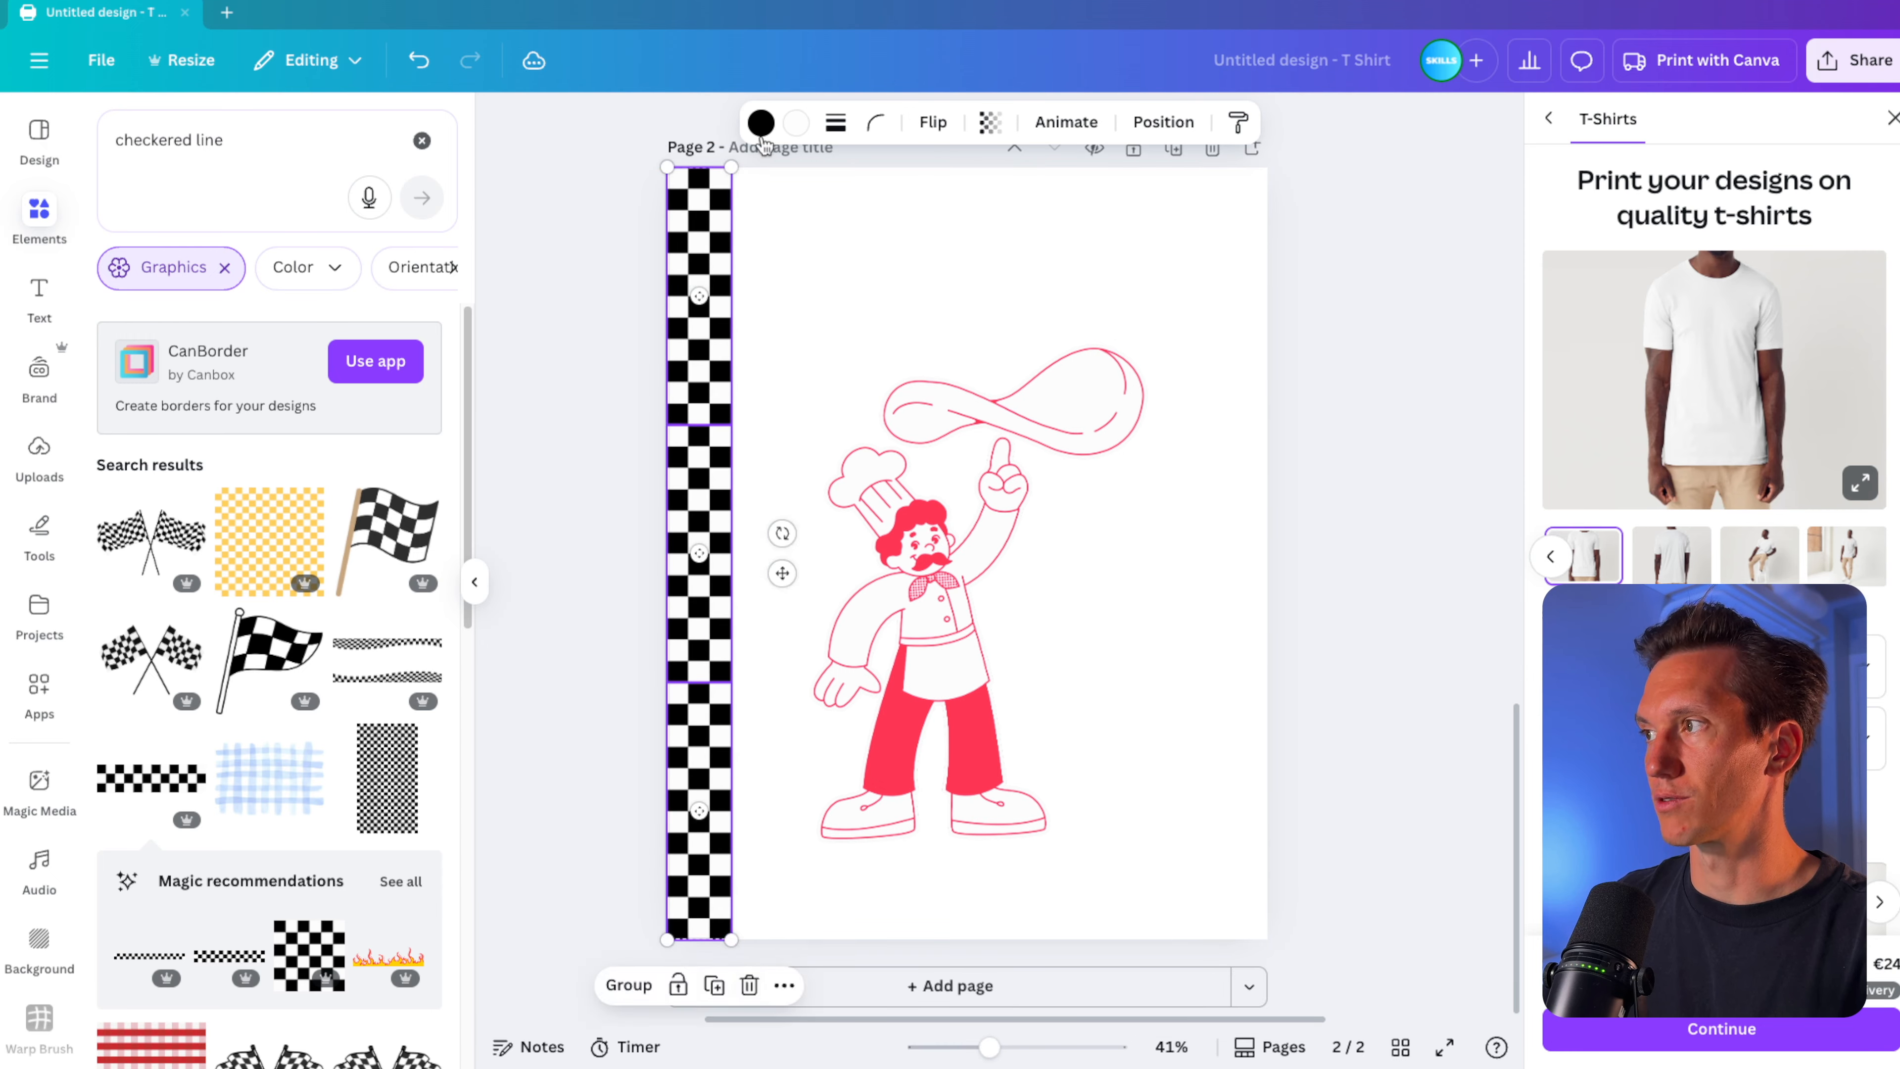
# Recolour the checkered strips red and duplicate them along the page's right edge.
pyautogui.click(761, 122)
pyautogui.click(178, 437)
pyautogui.keyDown('alt'); pyautogui.moveTo(709, 540); pyautogui.dragTo(1227, 500); pyautogui.keyUp('alt')
pyautogui.click(1315, 267)
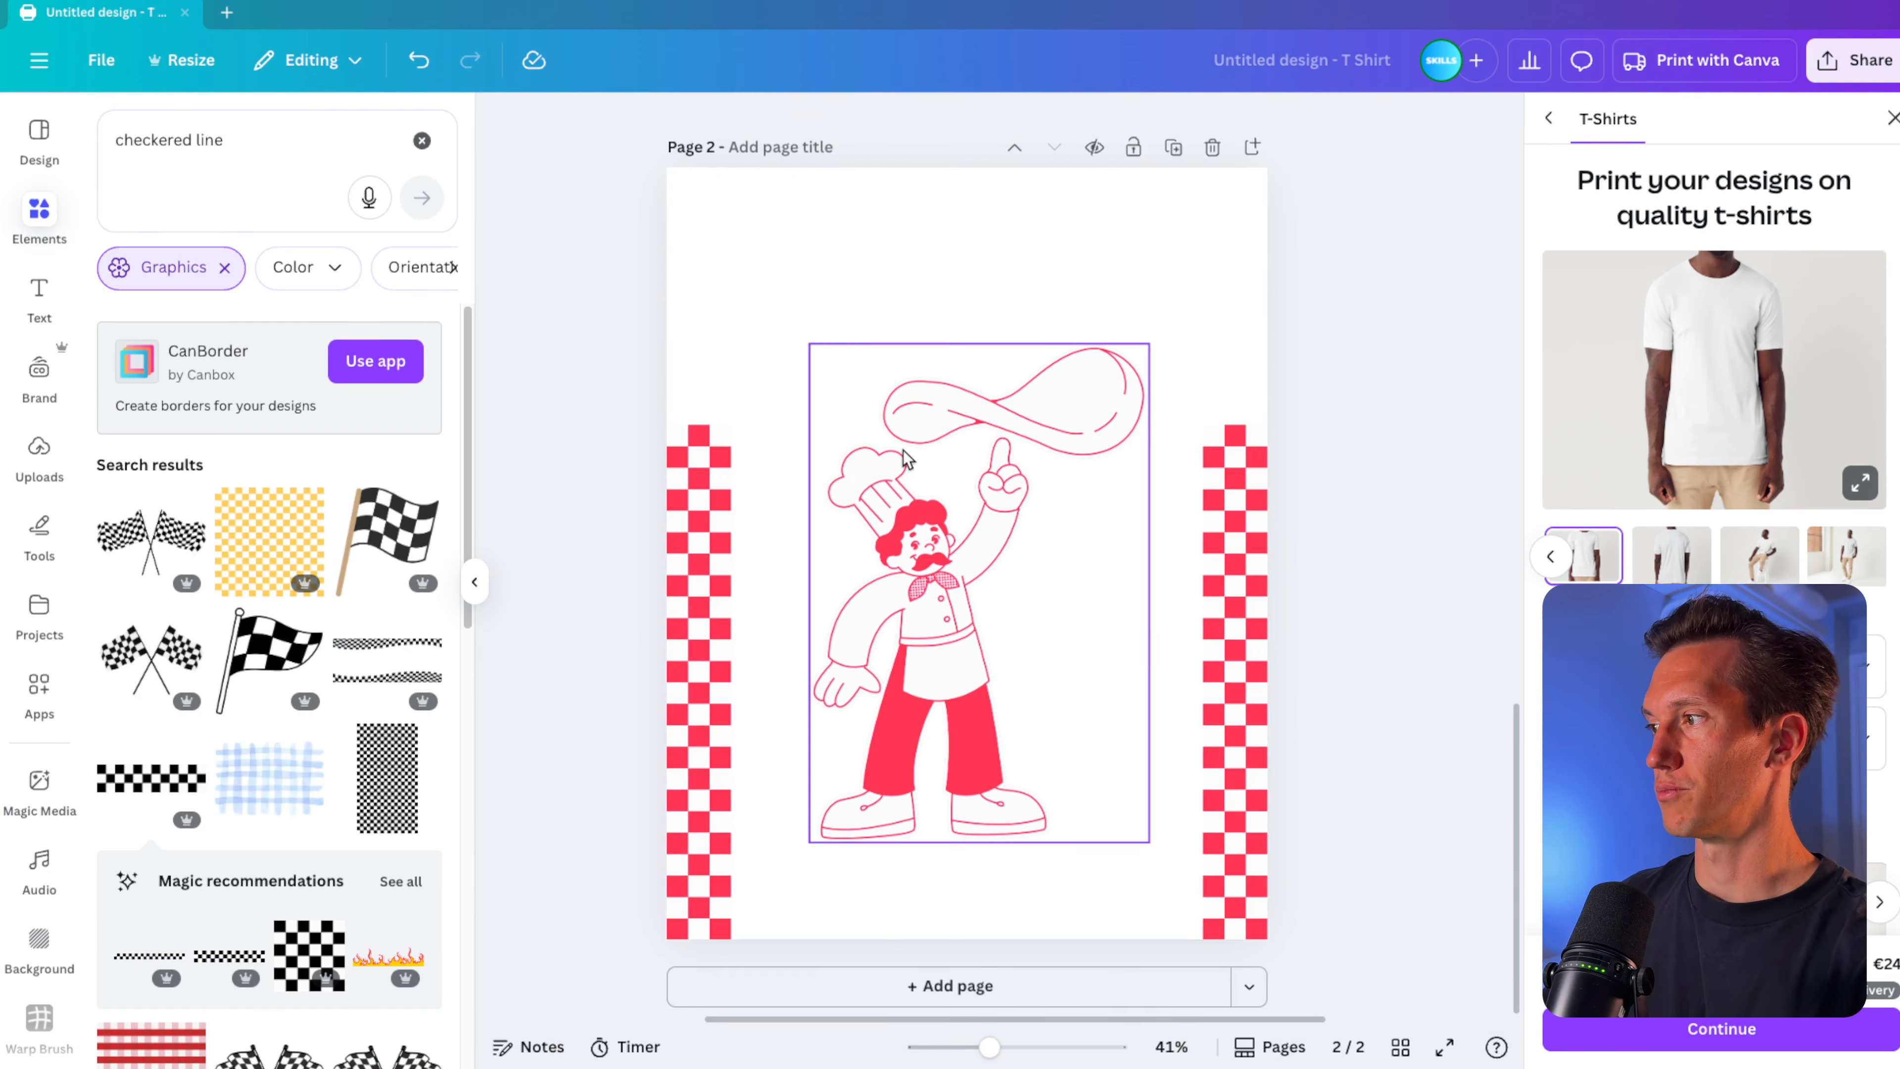
# Move the chef down between the checkered columns and shrink it slightly, keeping it centred.
pyautogui.moveTo(1023, 458); pyautogui.dragTo(1032, 534)
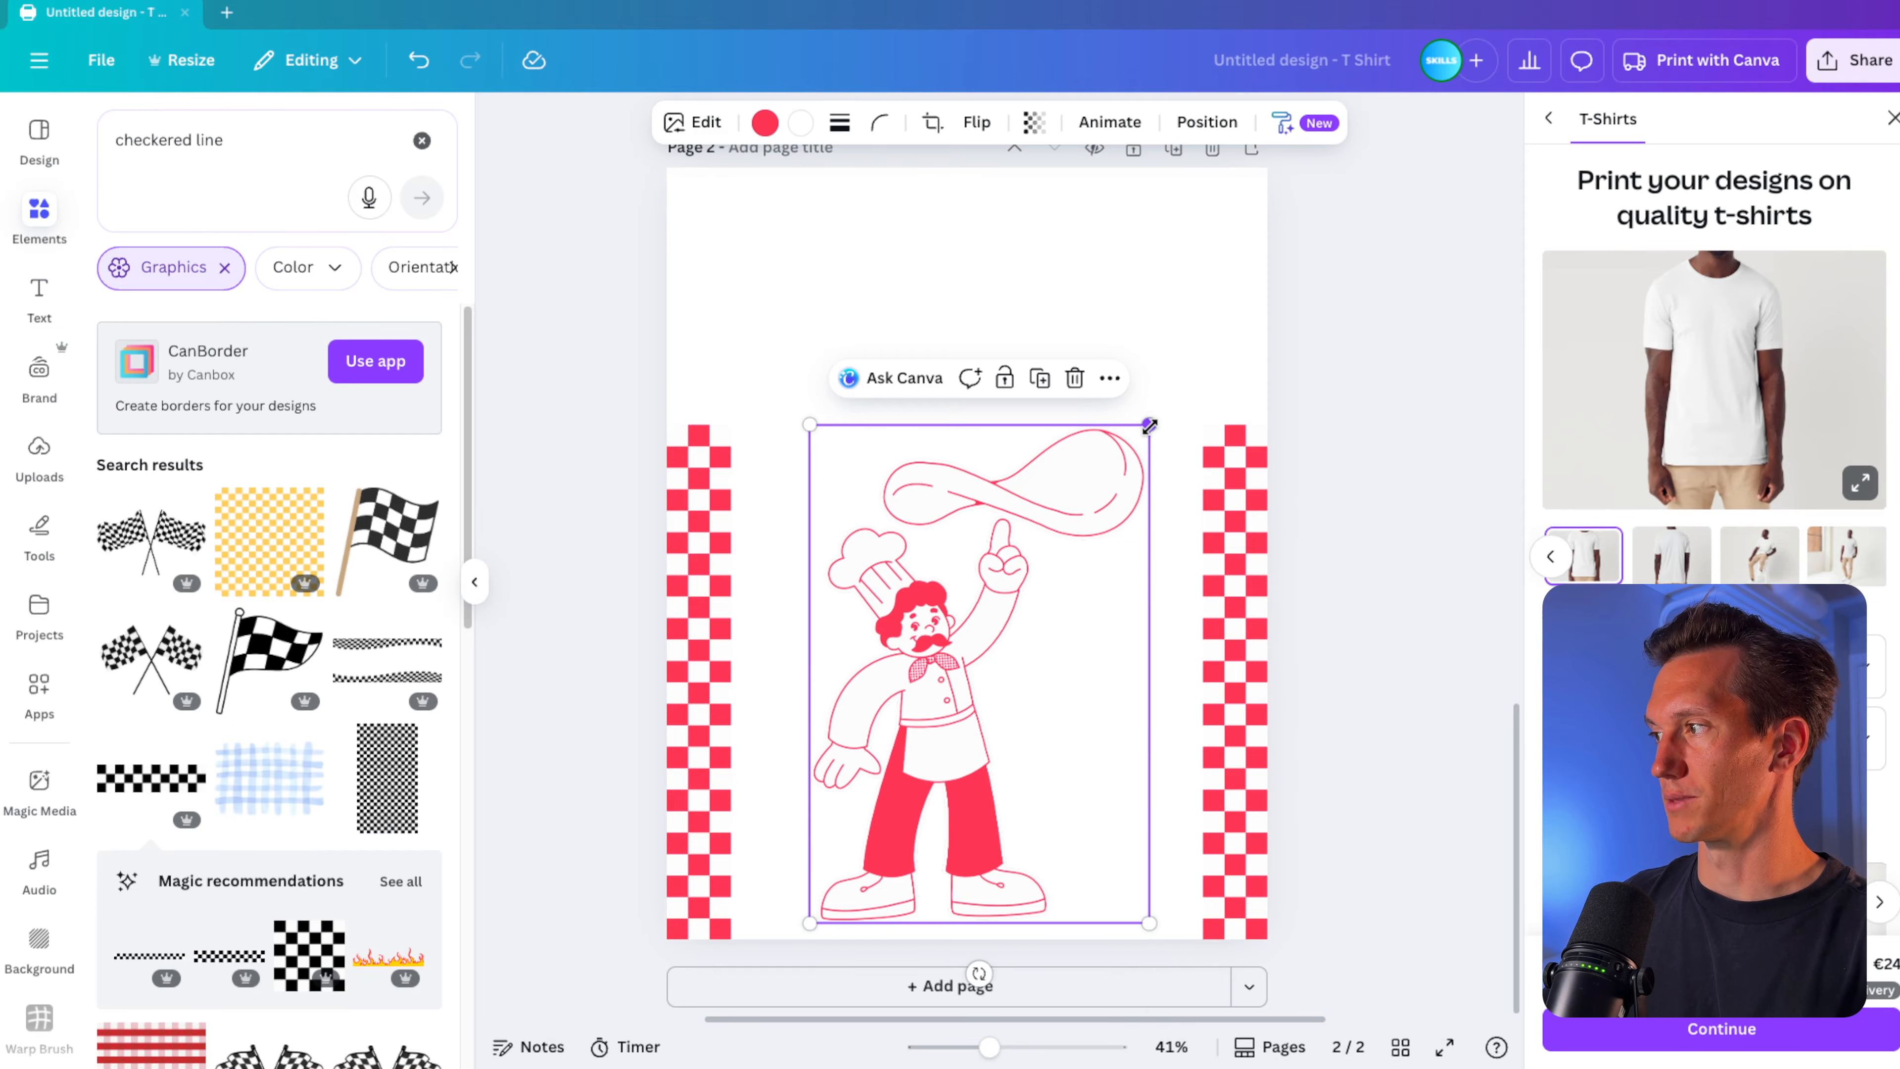
pyautogui.moveTo(1145, 428); pyautogui.dragTo(1142, 440)
pyautogui.moveTo(1067, 534); pyautogui.dragTo(1067, 535)
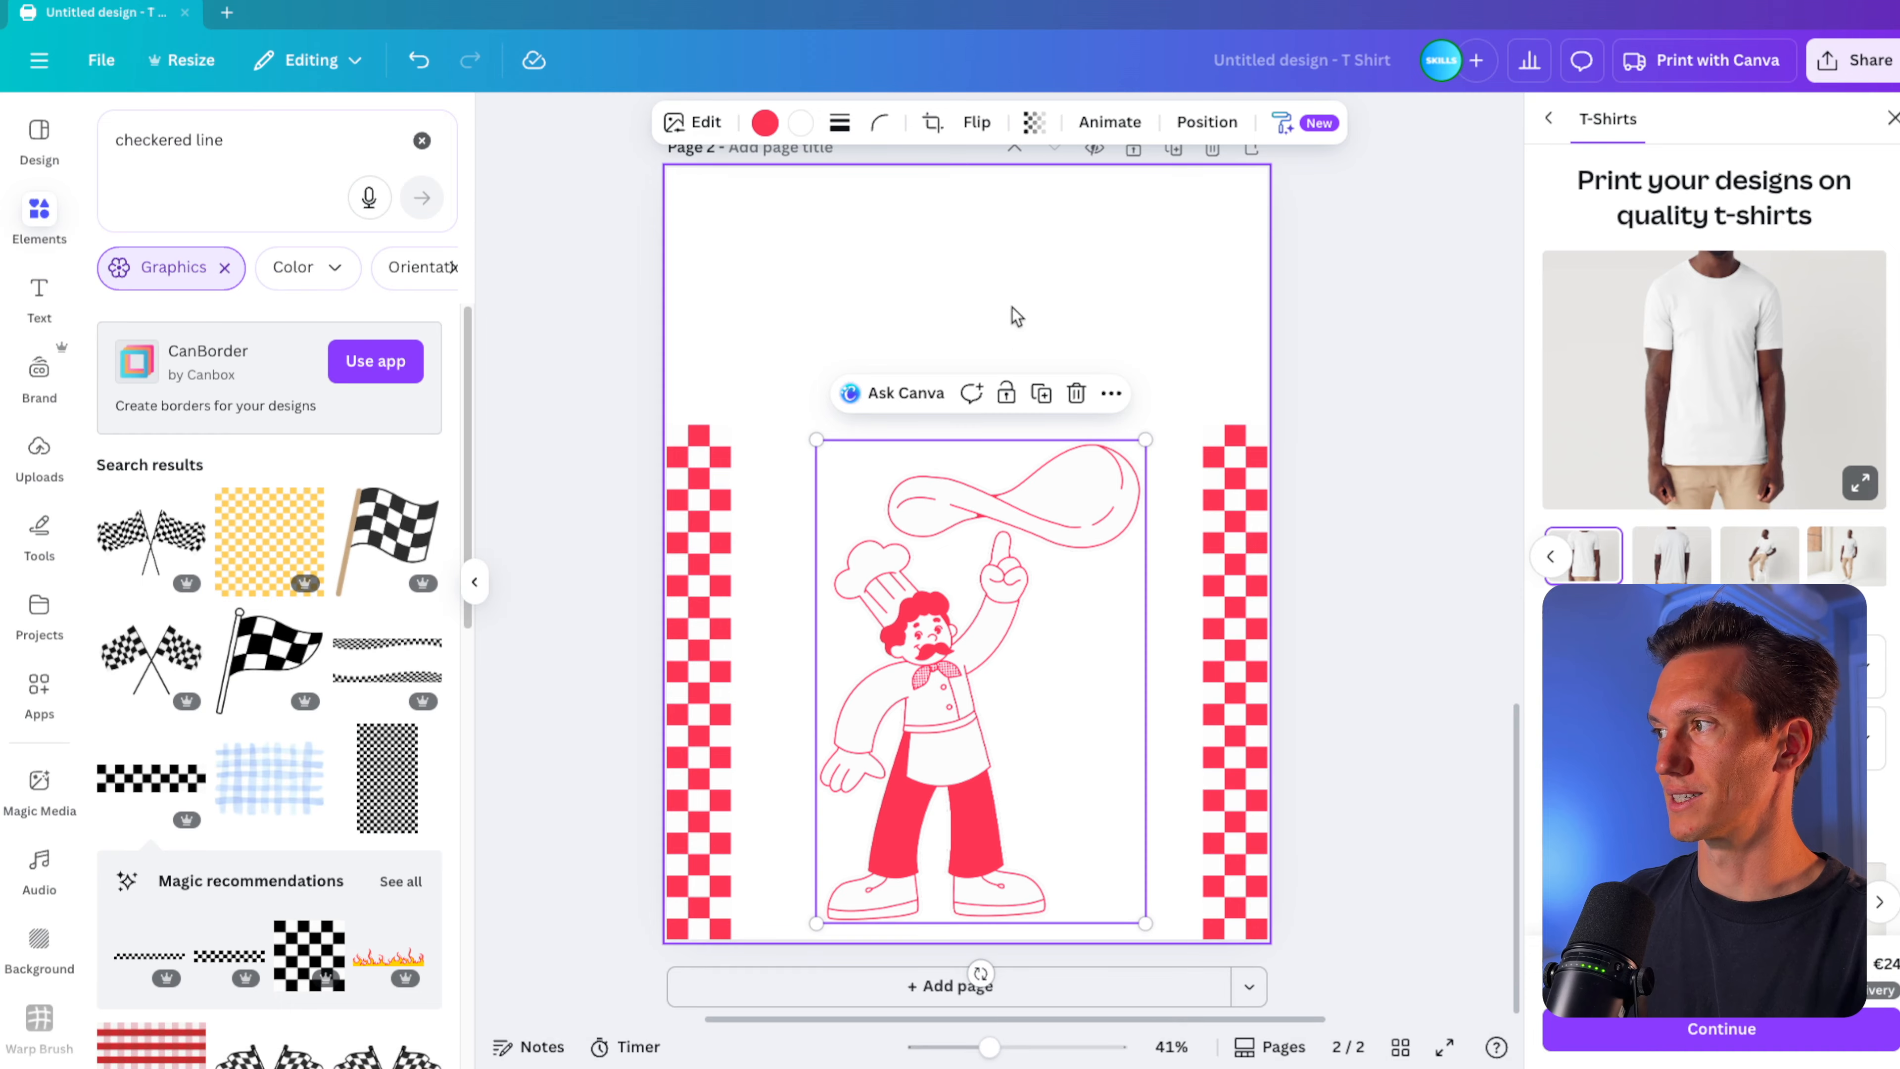
# Add a title reading "Pizza", enlarge it to font size 182 and centre it above the chef near the page's top.
pyautogui.click(751, 263)
pyautogui.click(37, 292)
pyautogui.click(225, 395)
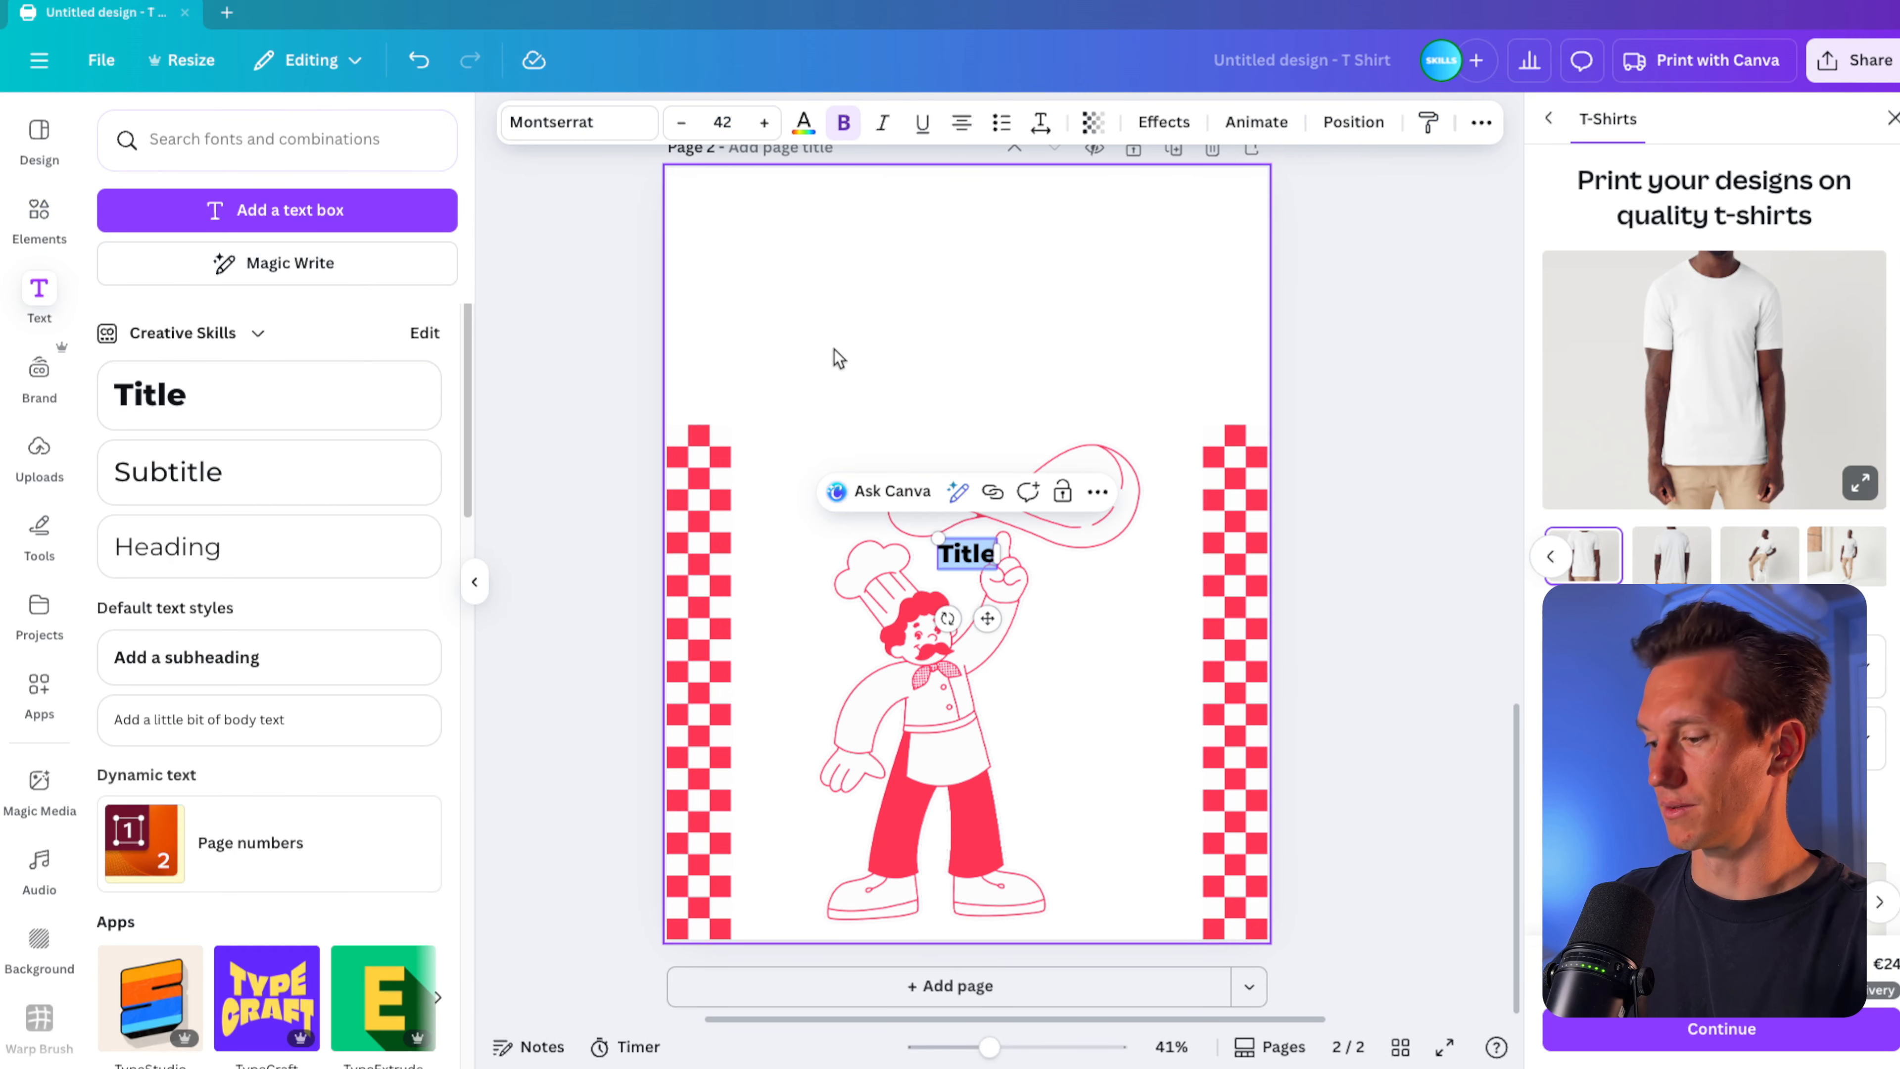
pyautogui.write('Pizza')
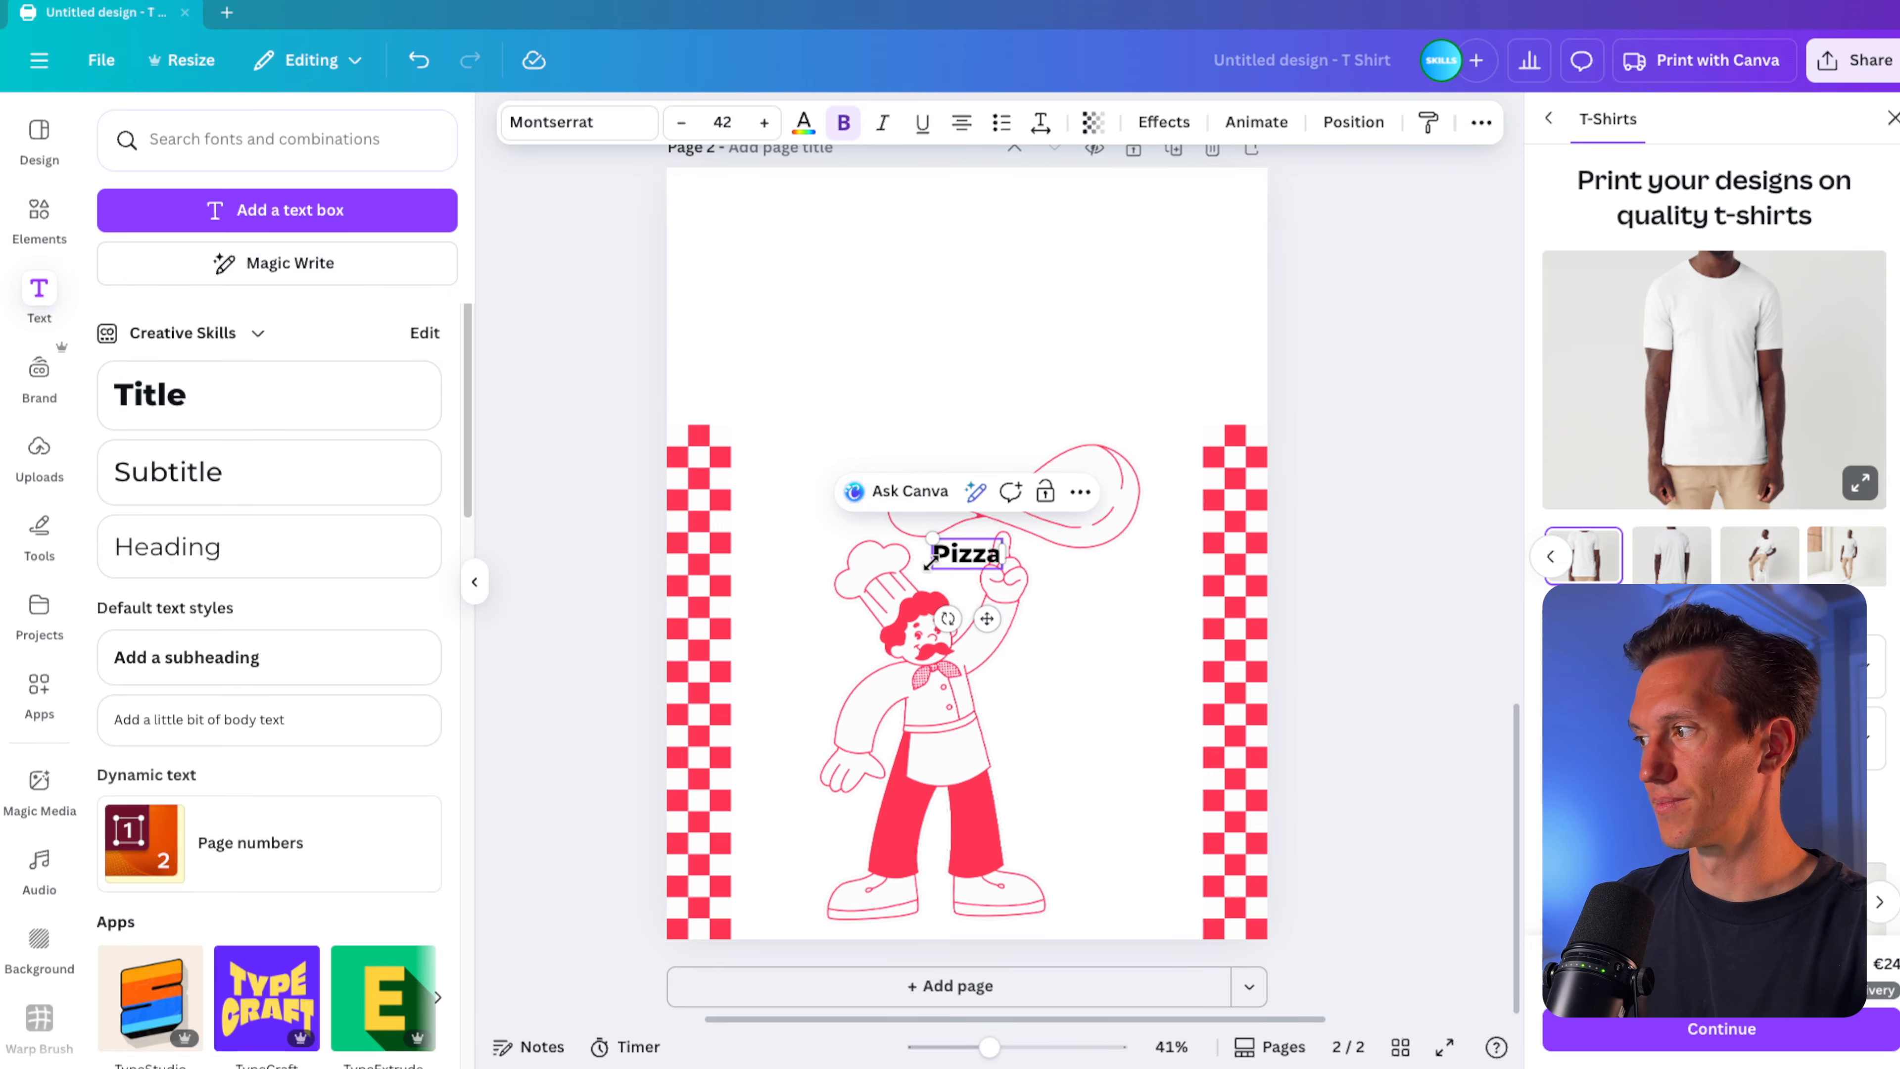
pyautogui.moveTo(931, 537); pyautogui.dragTo(816, 483)
pyautogui.click(1077, 314)
pyautogui.moveTo(1036, 558); pyautogui.dragTo(1036, 270)
# Make the Pizza title red in Cooper BT, enlarge it to font size 263 and align it with the page's top edge.
pyautogui.click(810, 123)
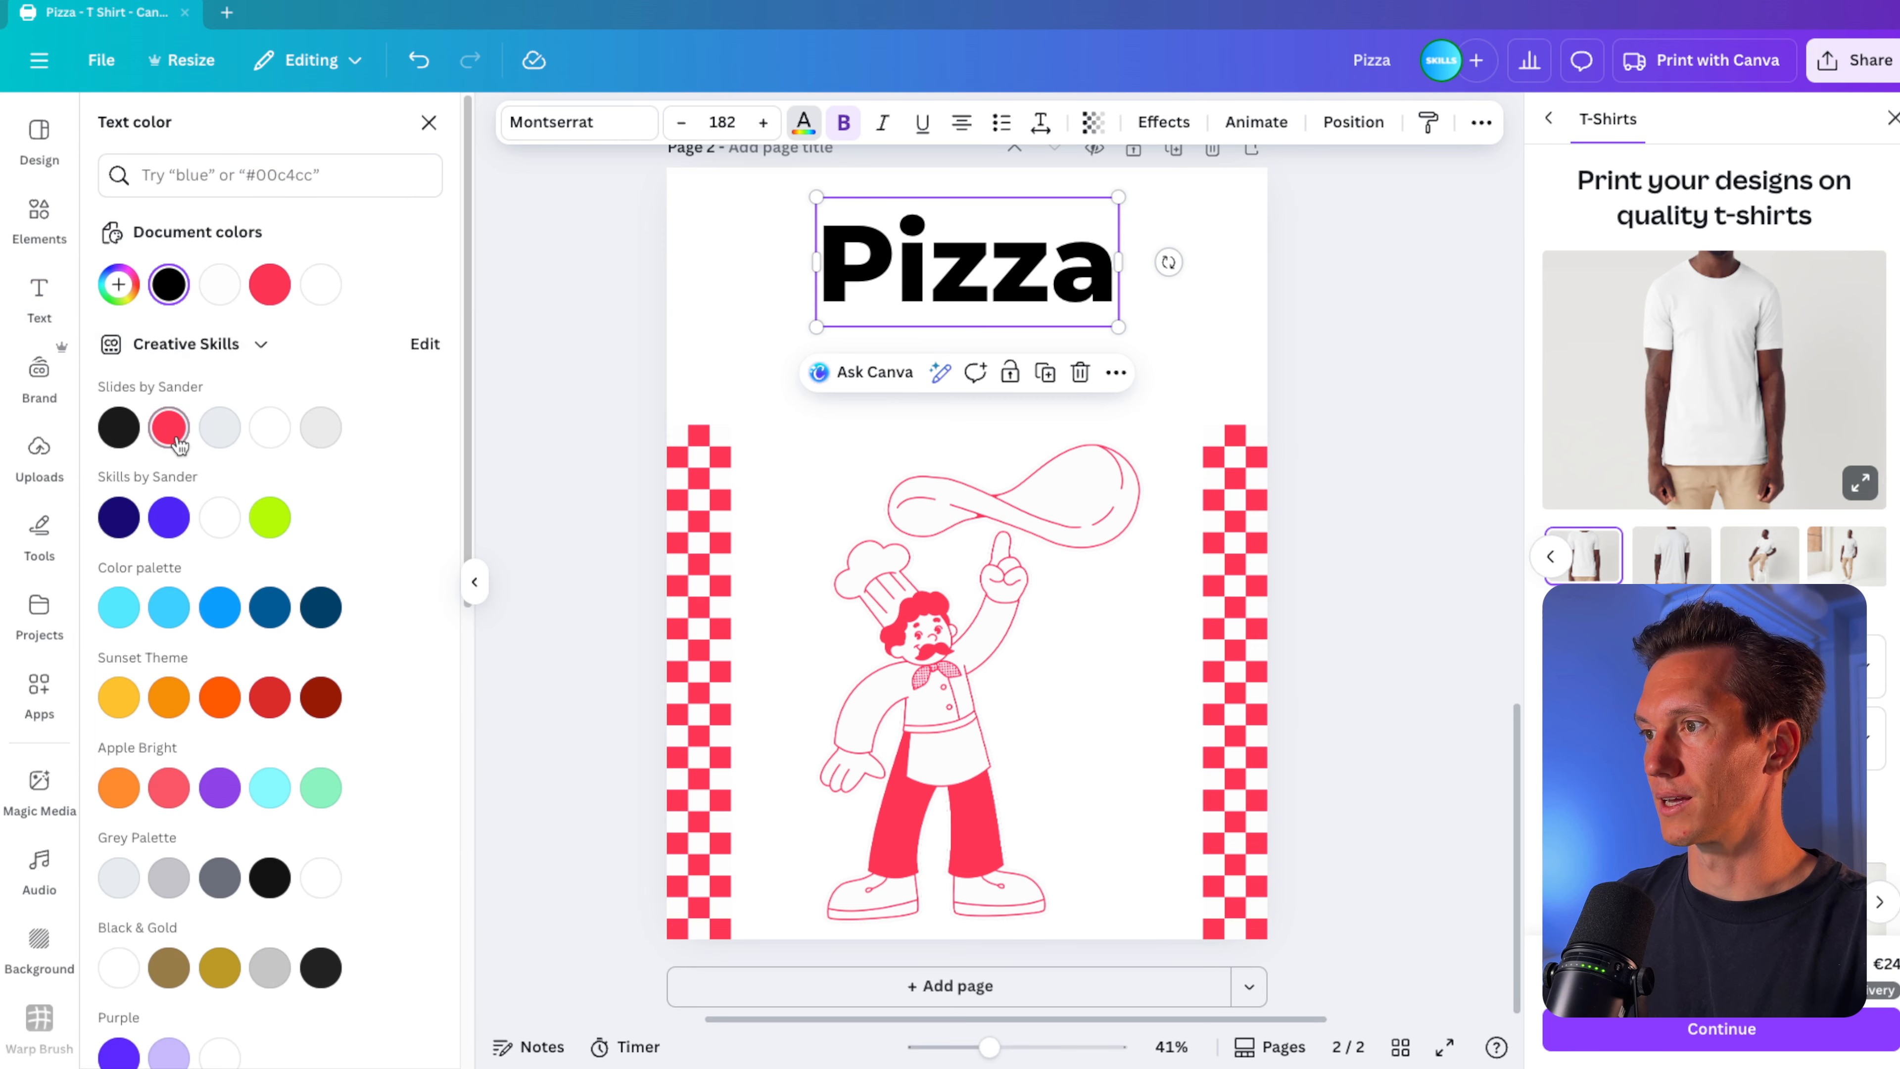
pyautogui.click(171, 428)
pyautogui.click(576, 124)
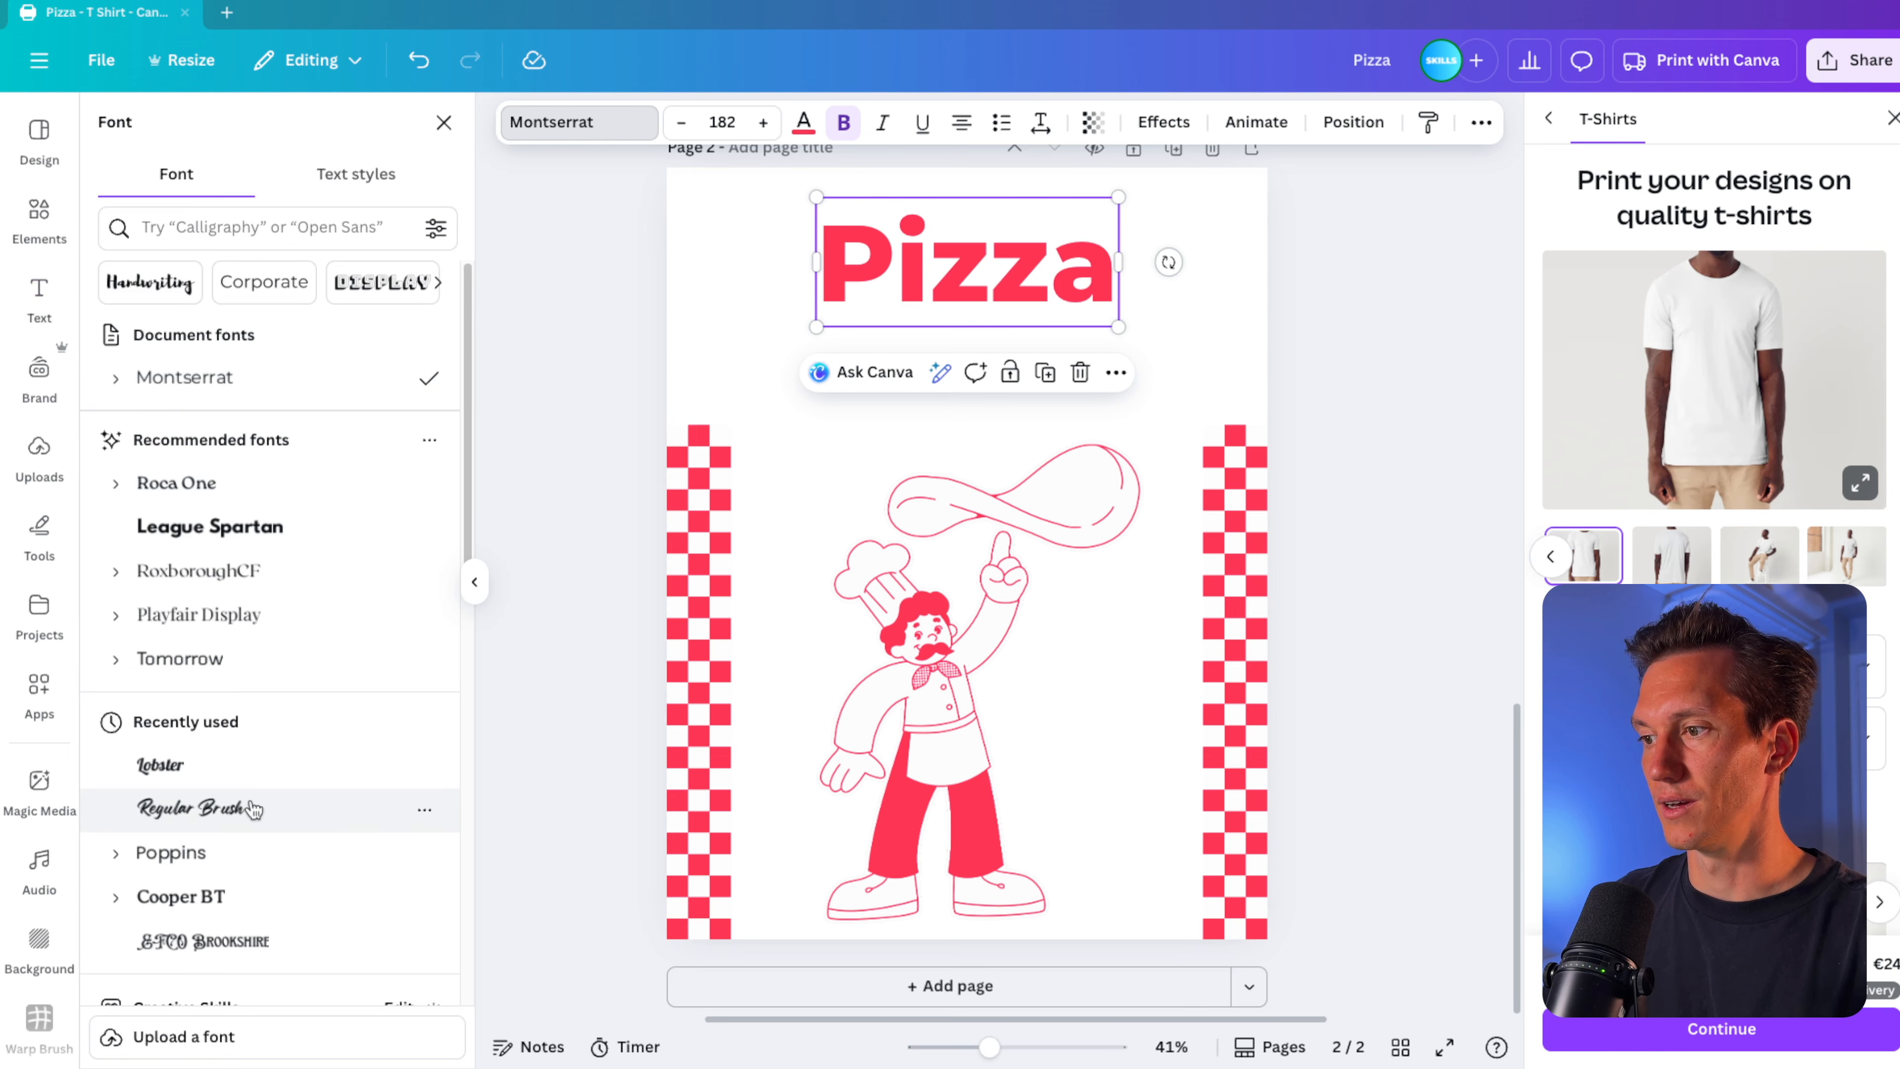
pyautogui.click(166, 898)
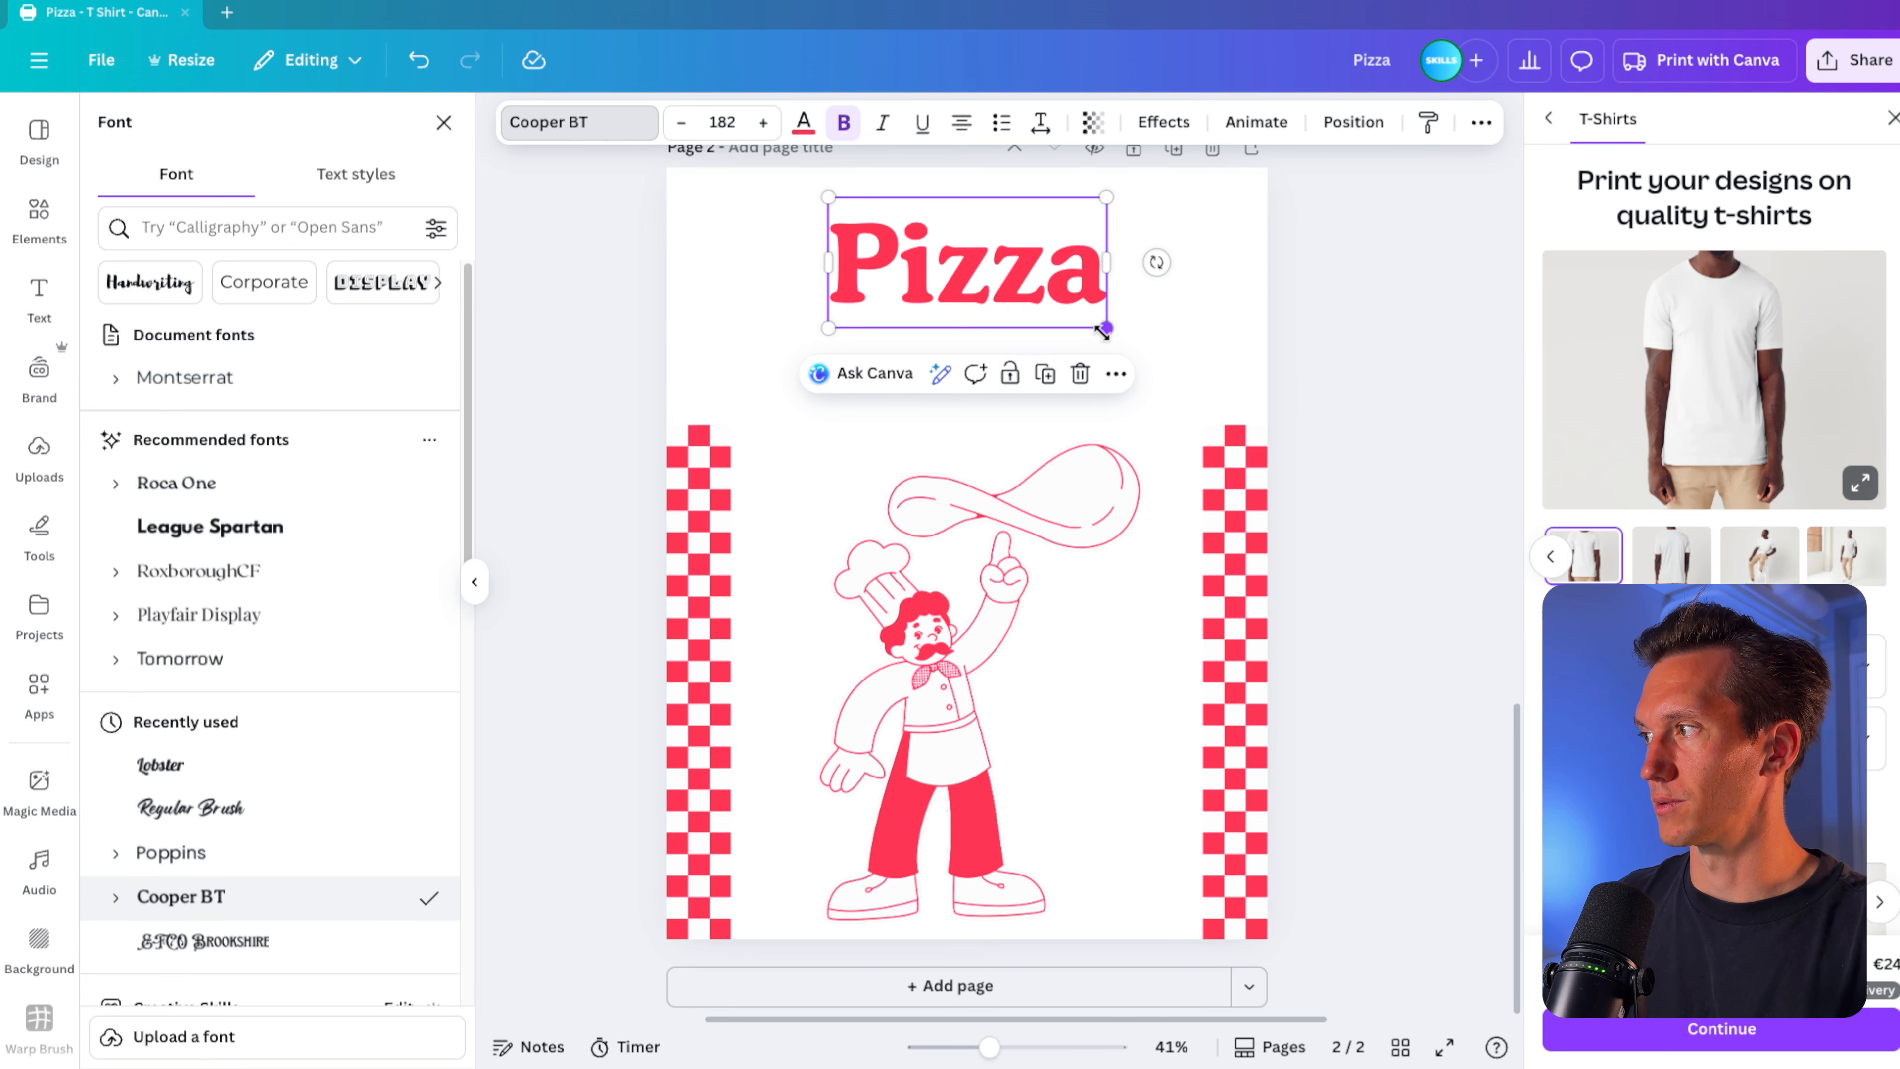
pyautogui.moveTo(1104, 330); pyautogui.dragTo(1168, 355)
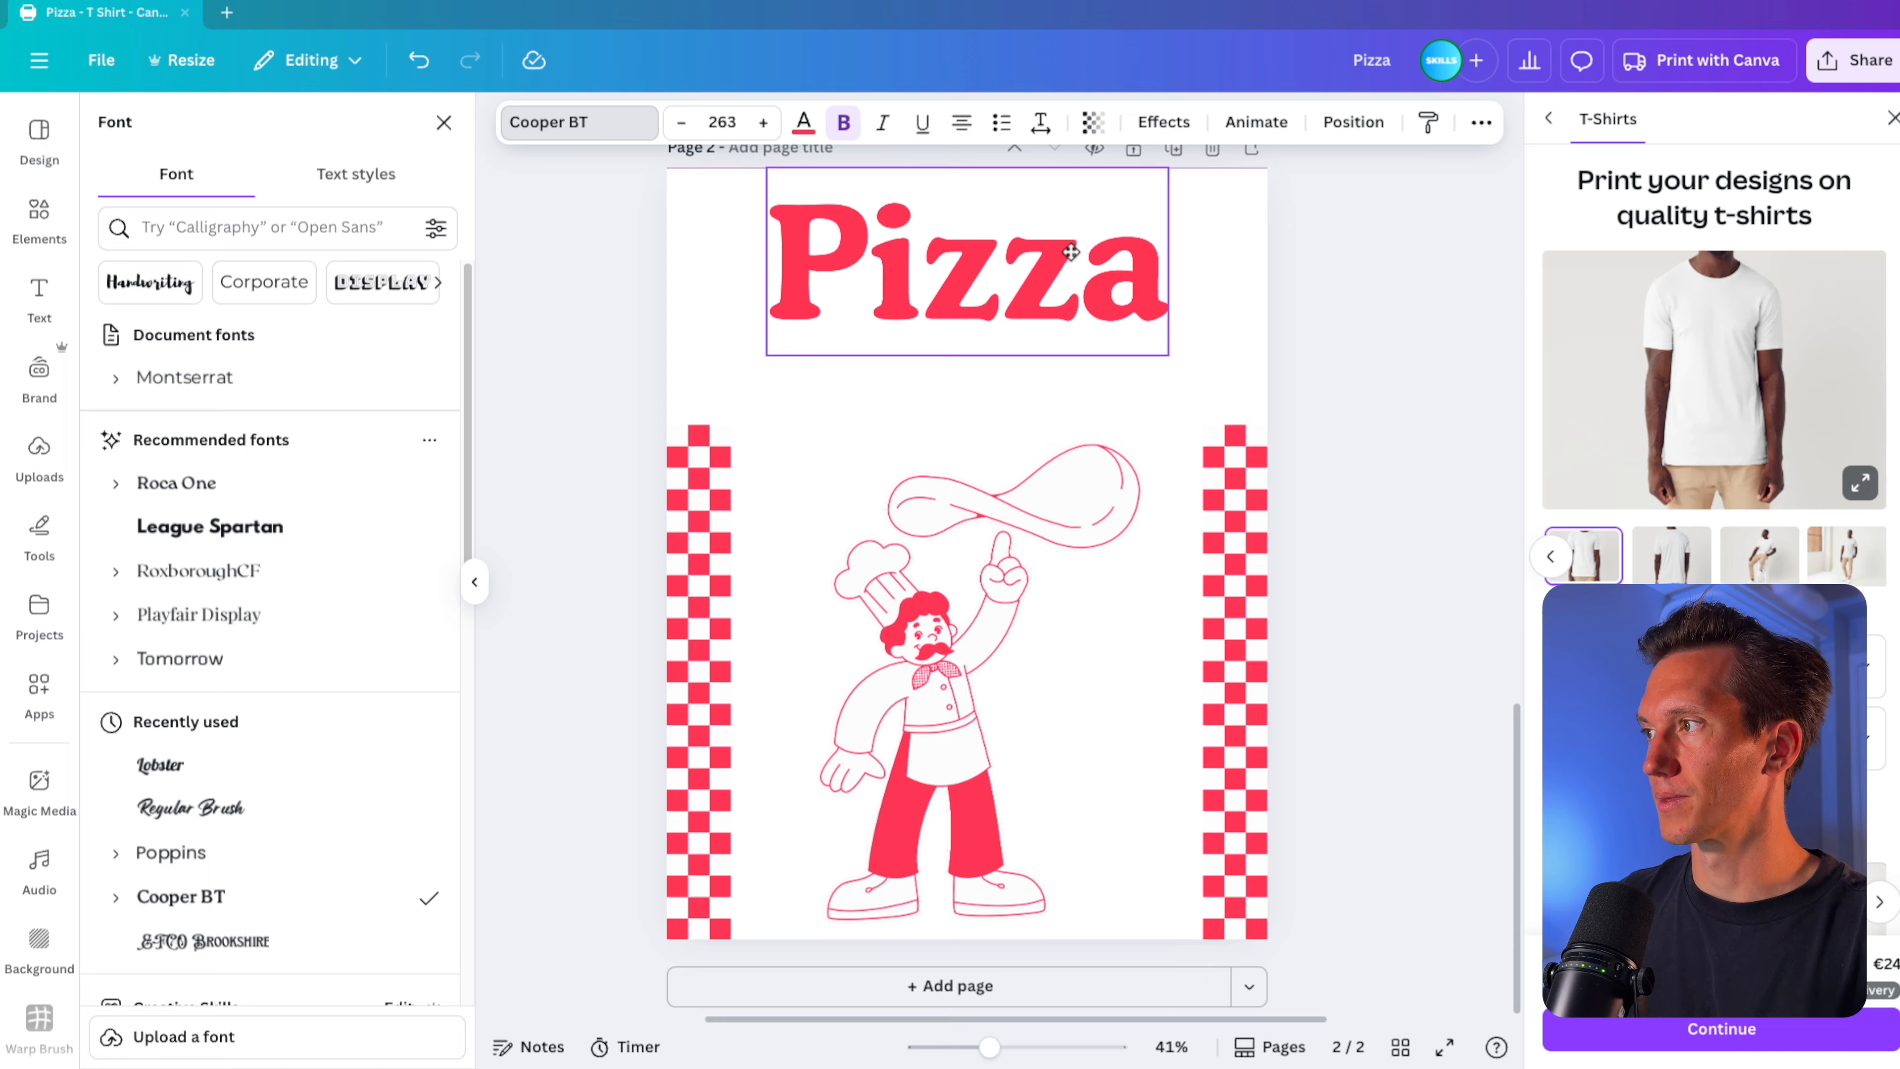
pyautogui.click(1260, 356)
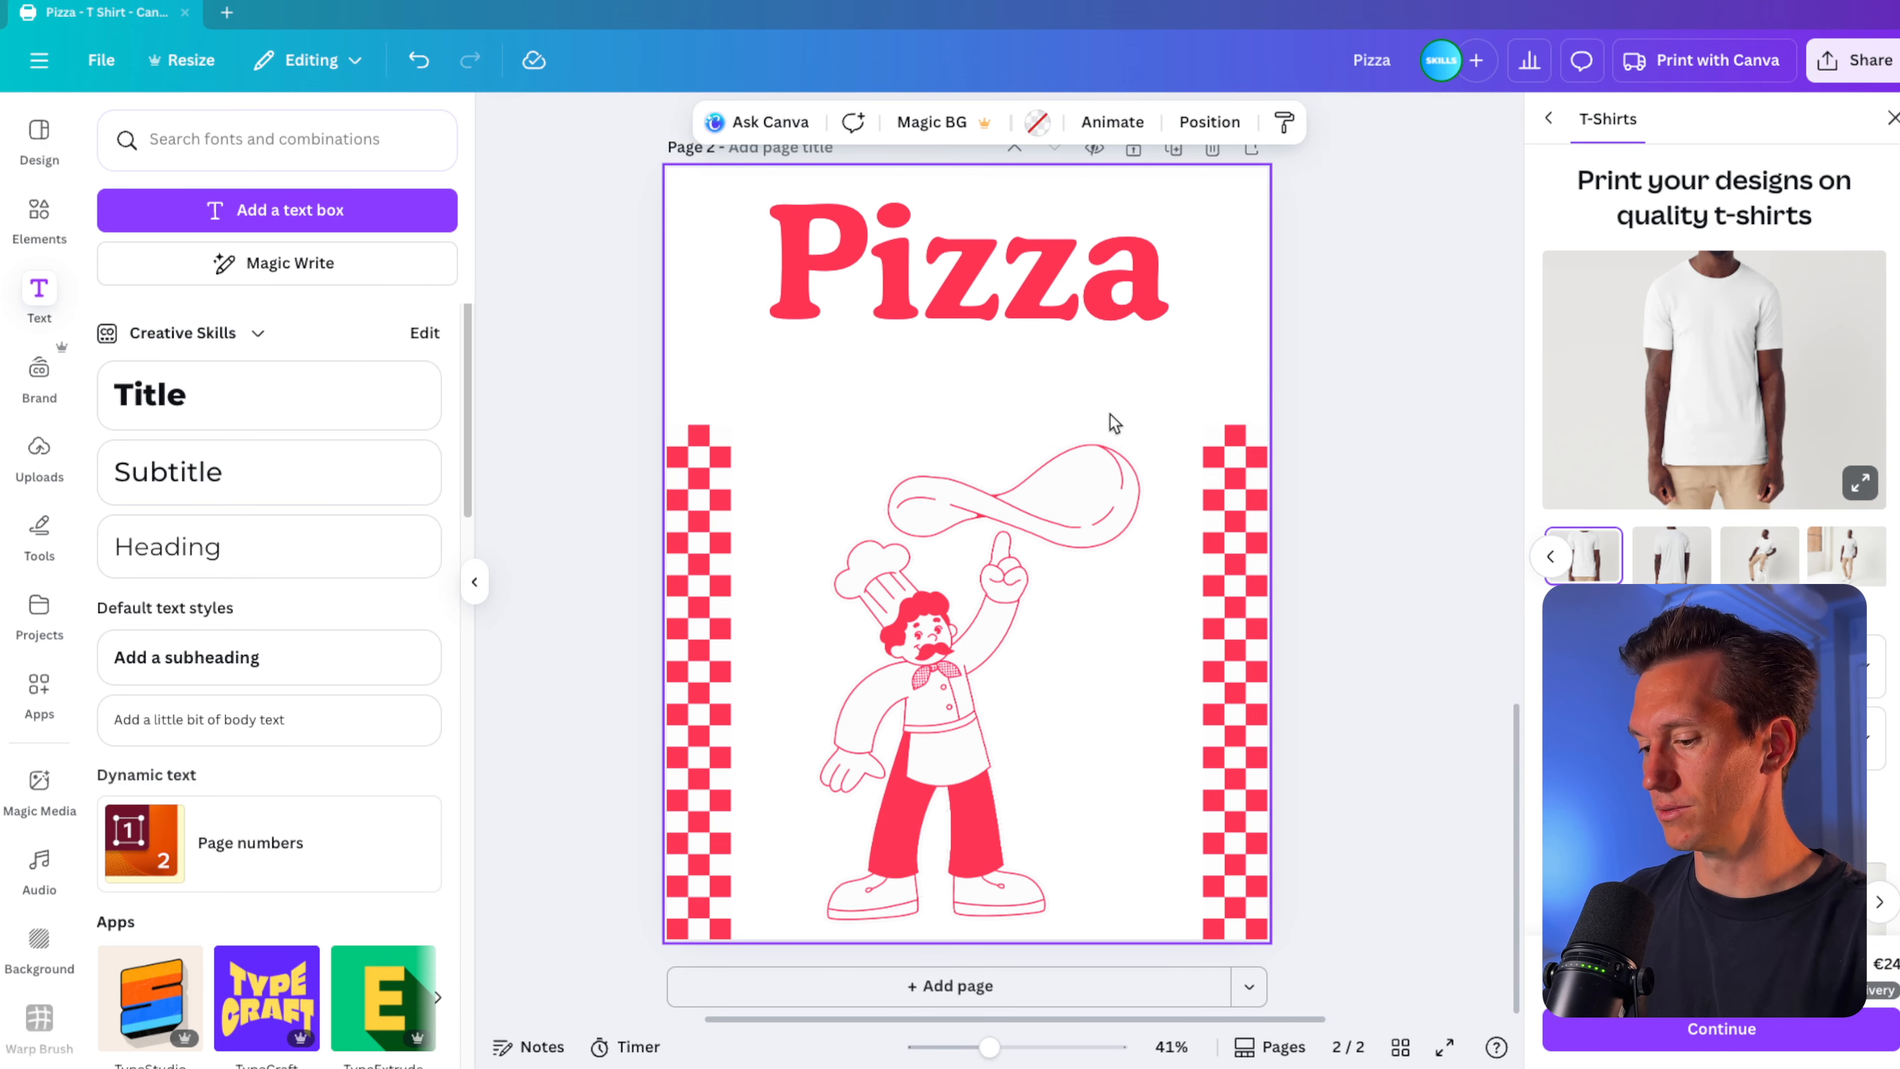
# Add a centred text line reading "Have a Slide Day" beneath the Pizza title.
pyautogui.write('tis')
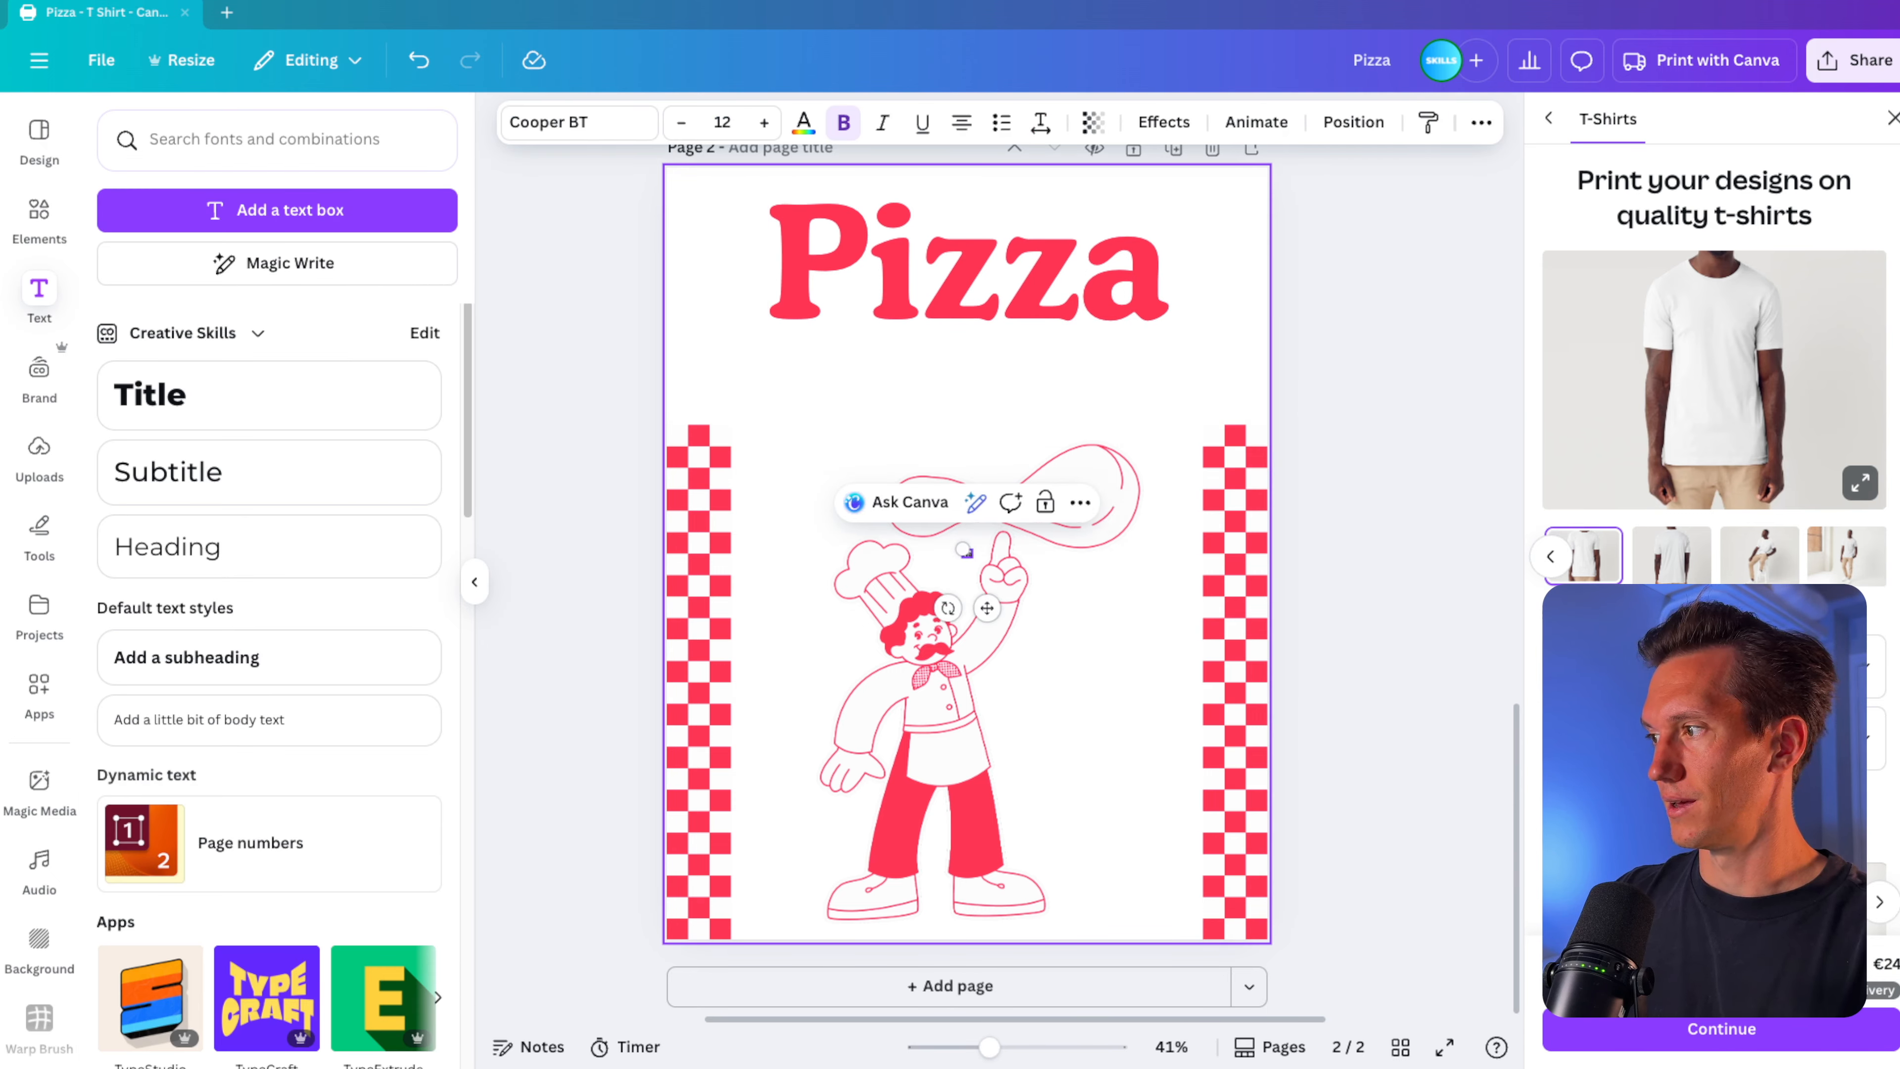
pyautogui.moveTo(965, 550); pyautogui.dragTo(982, 458)
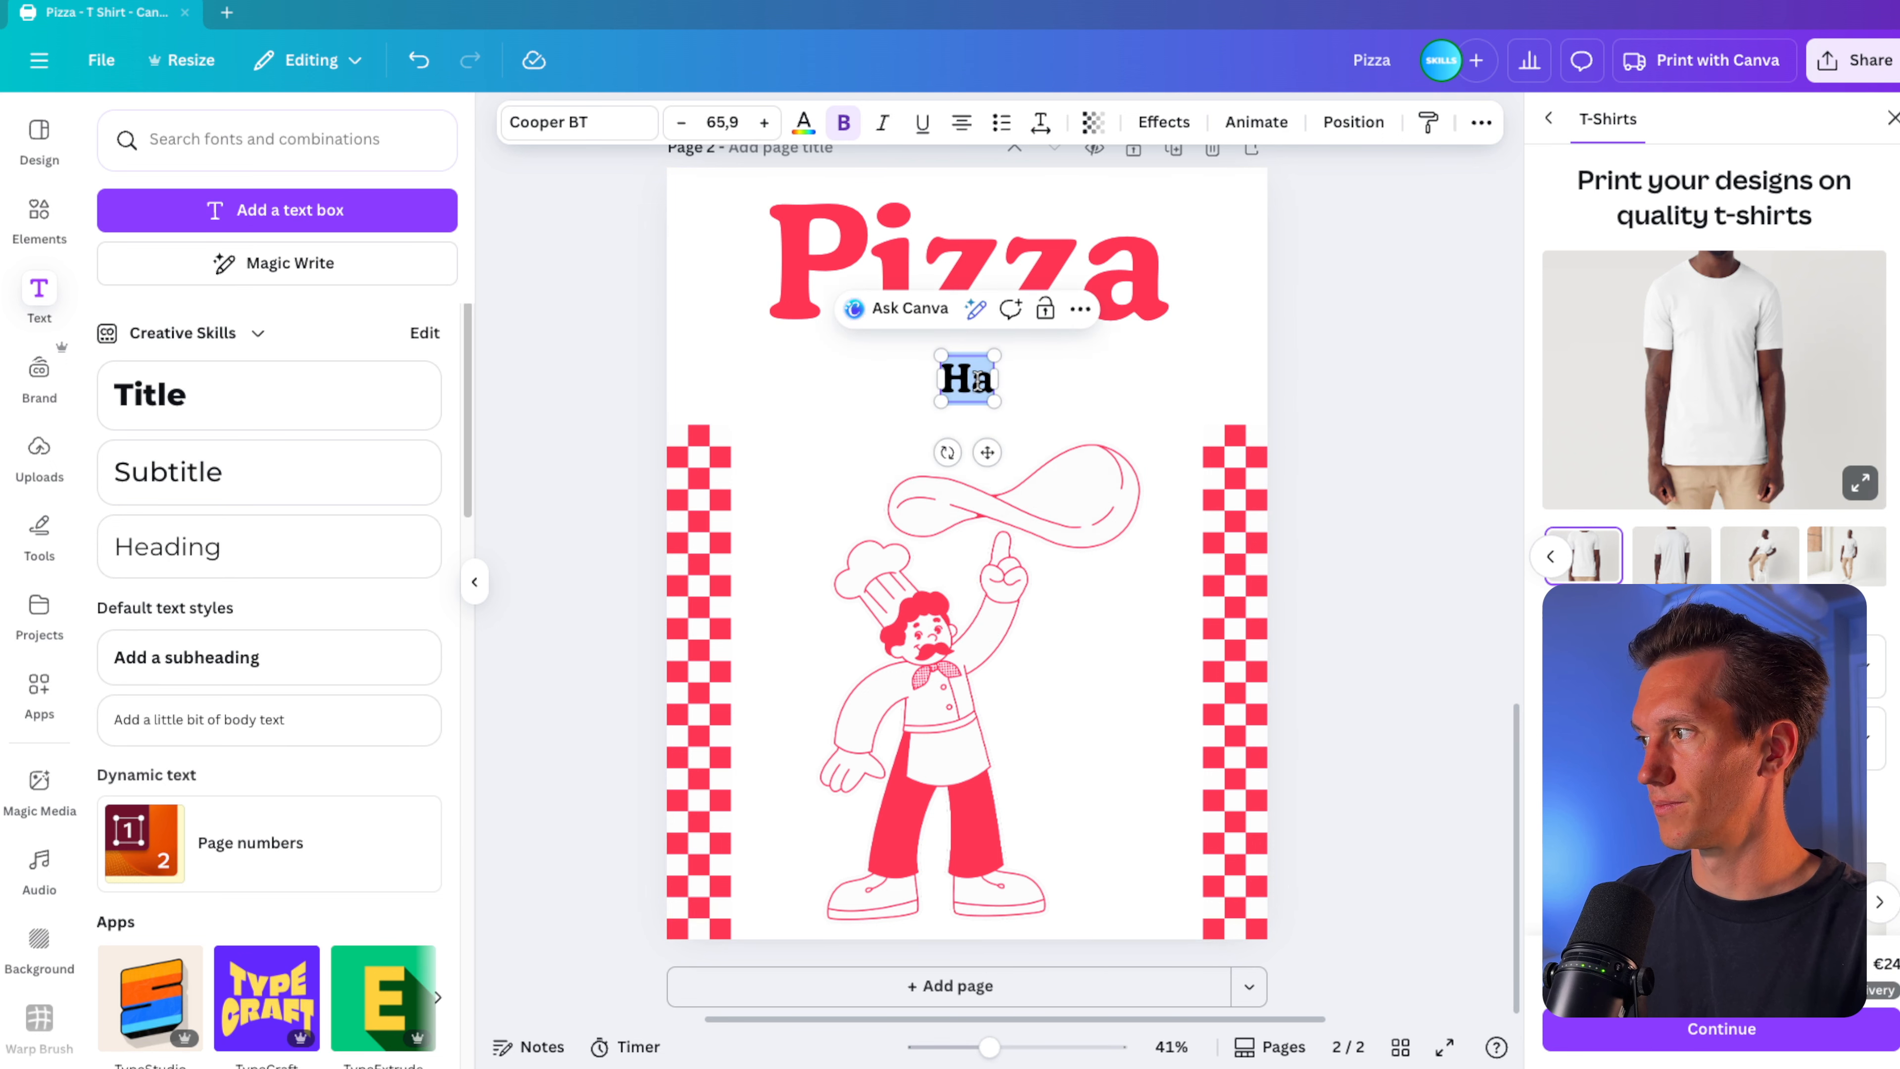
pyautogui.write('Hav')
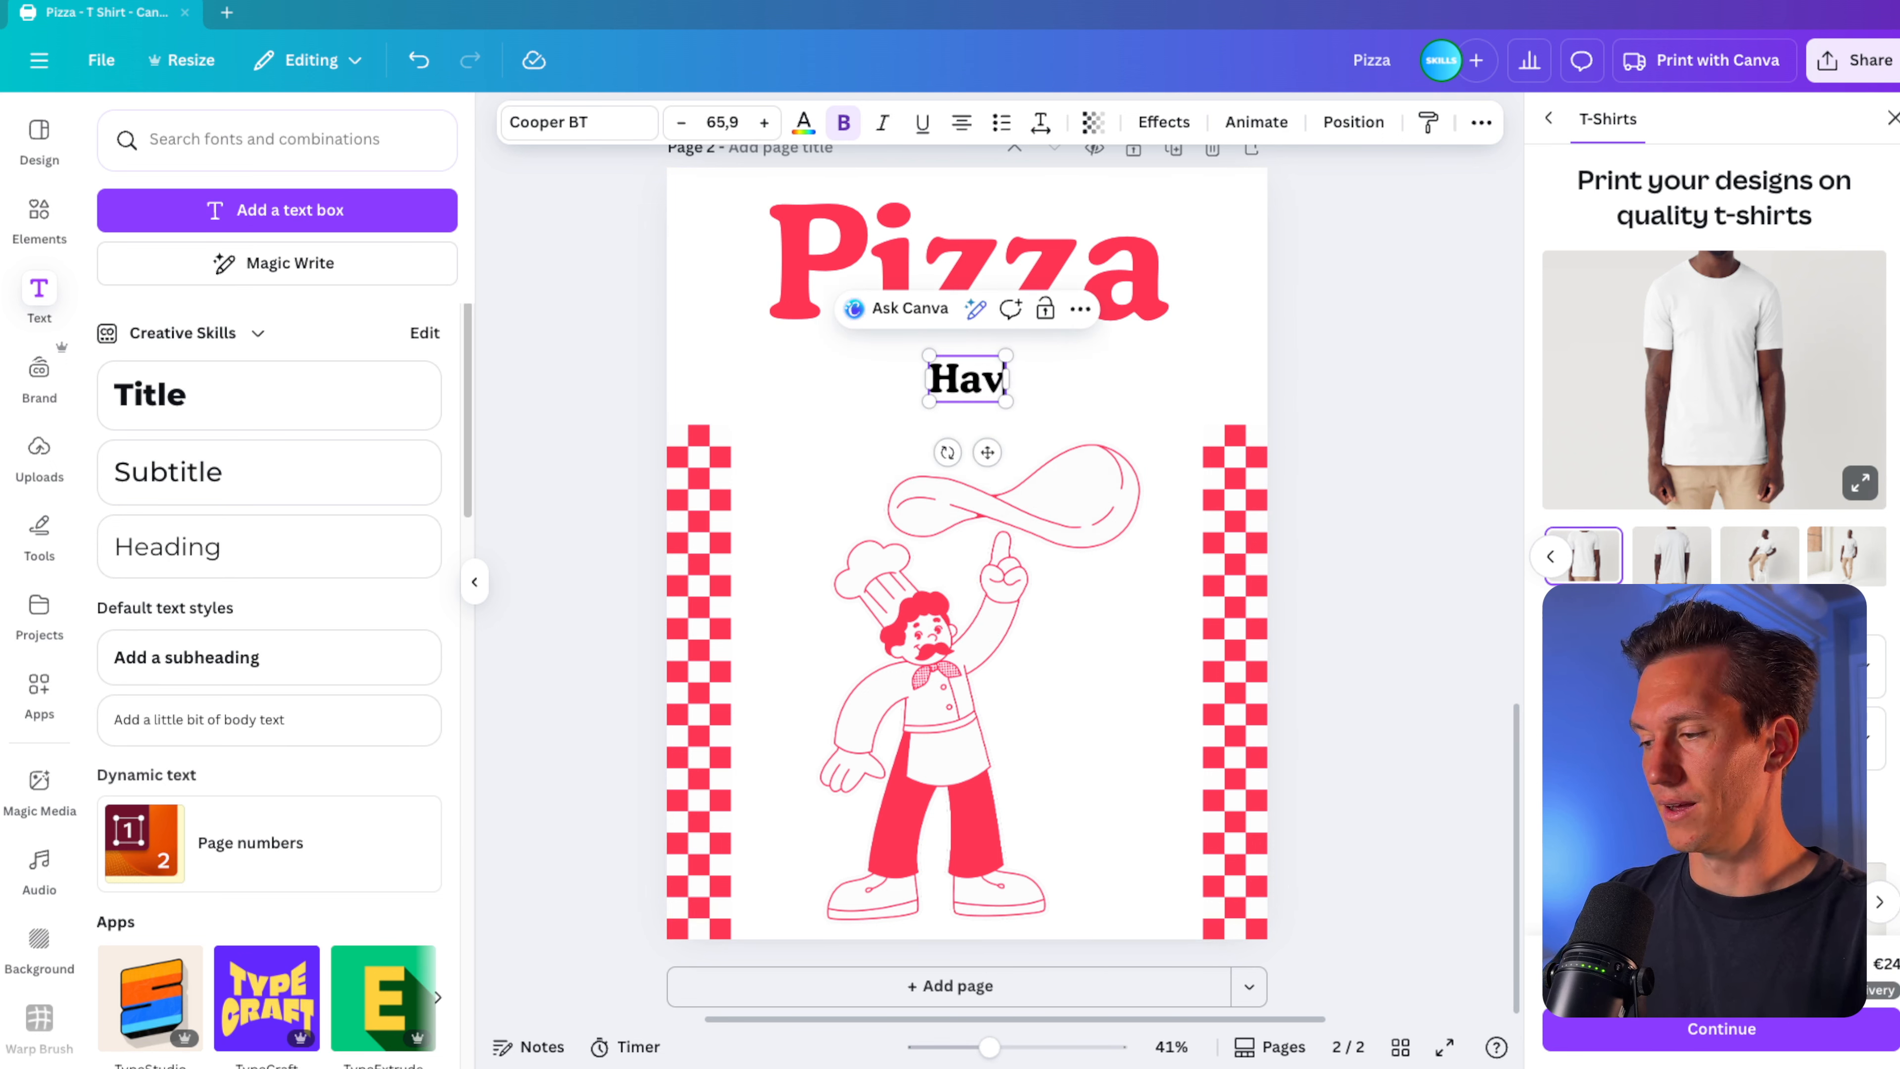
pyautogui.write('e a Slide Day')
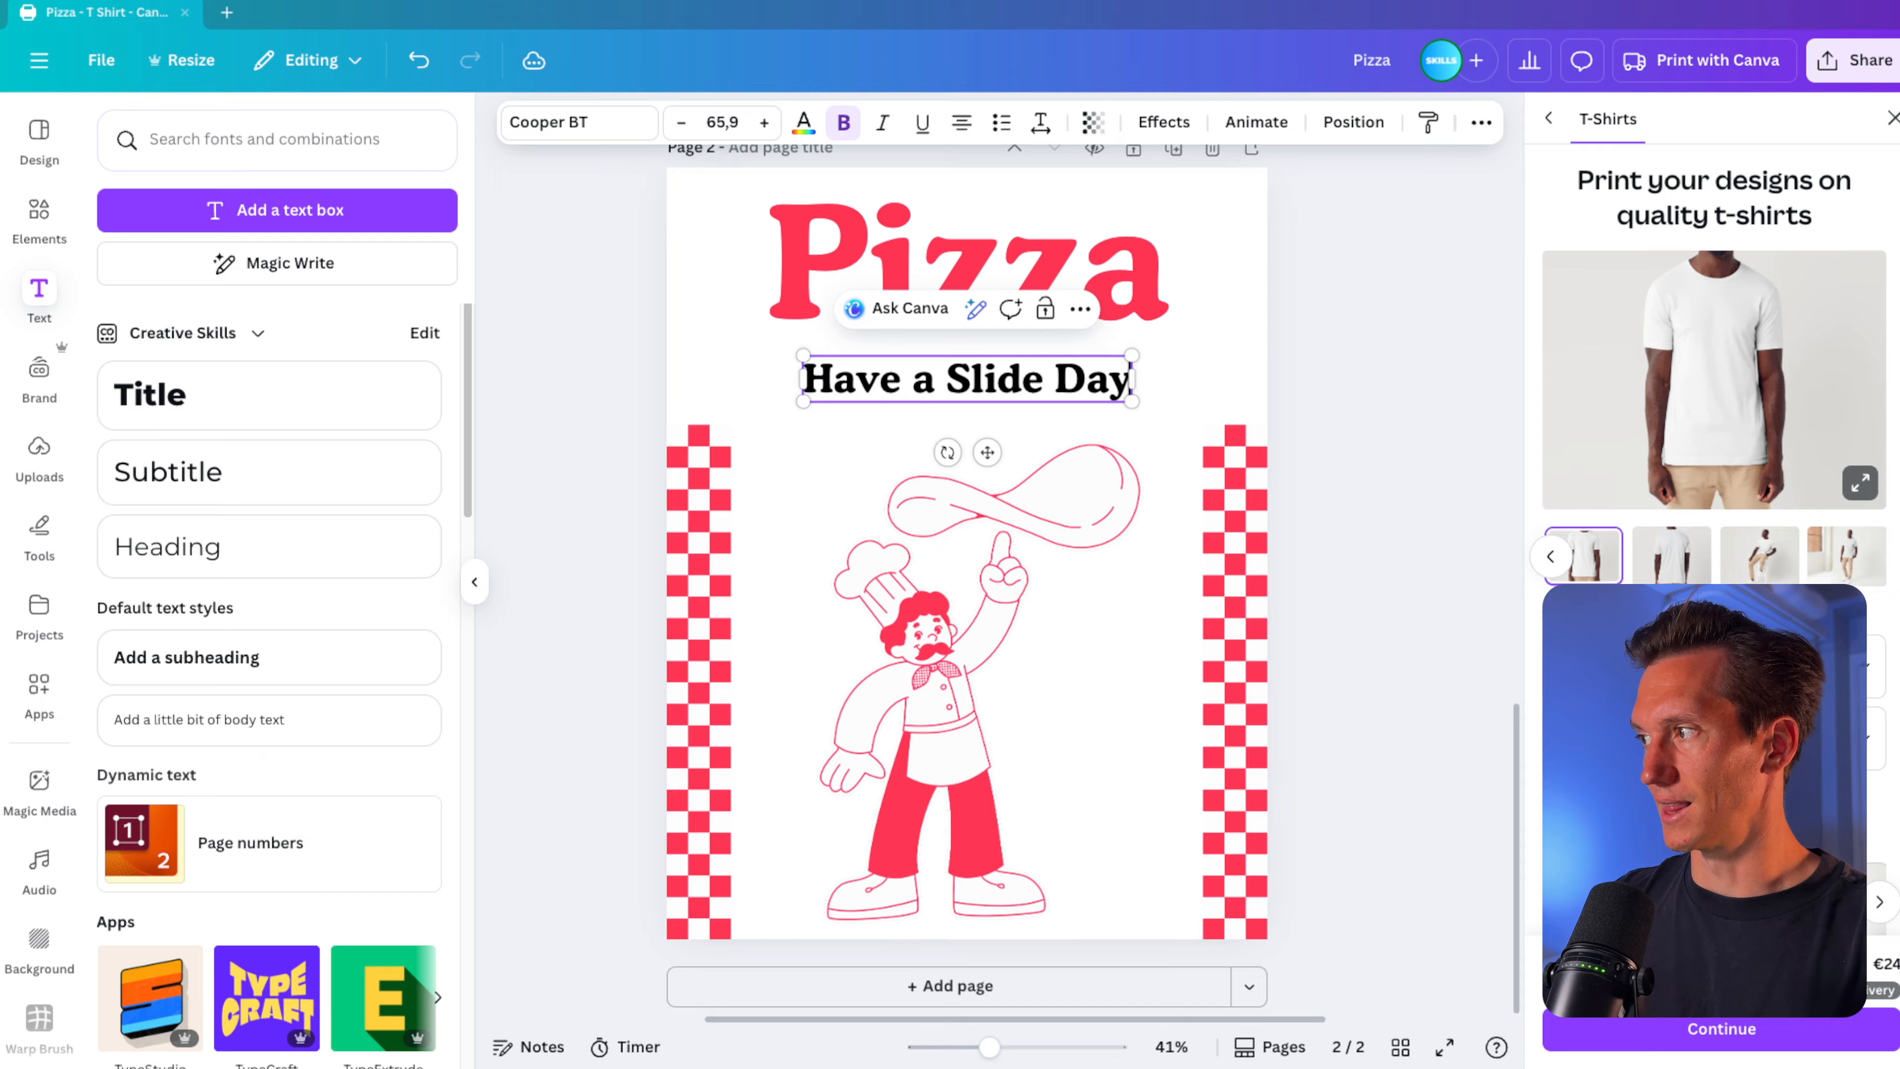
# Remove the bold from the "Have a Slide Day" line, enlarge it to font size 104 and colour it red.
pyautogui.moveTo(1131, 355); pyautogui.dragTo(1158, 349)
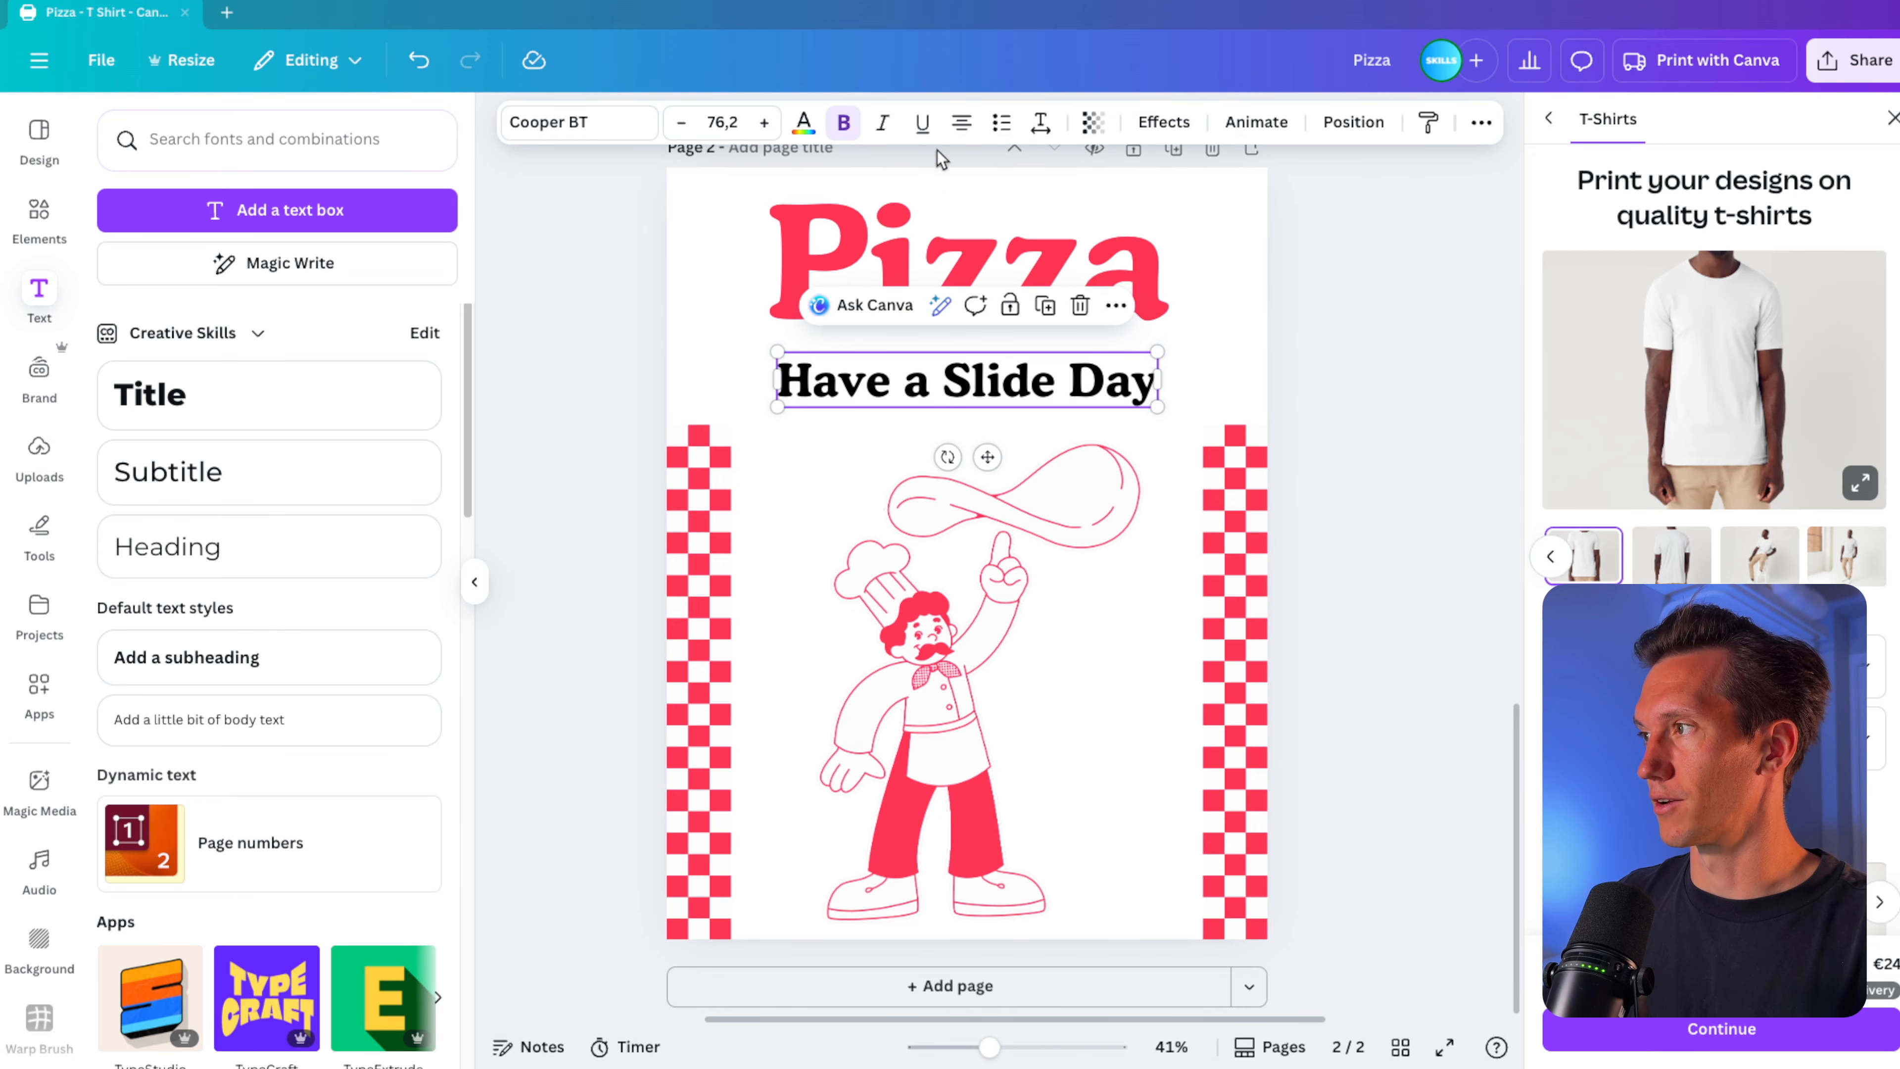
pyautogui.click(843, 121)
pyautogui.moveTo(777, 351); pyautogui.dragTo(730, 341)
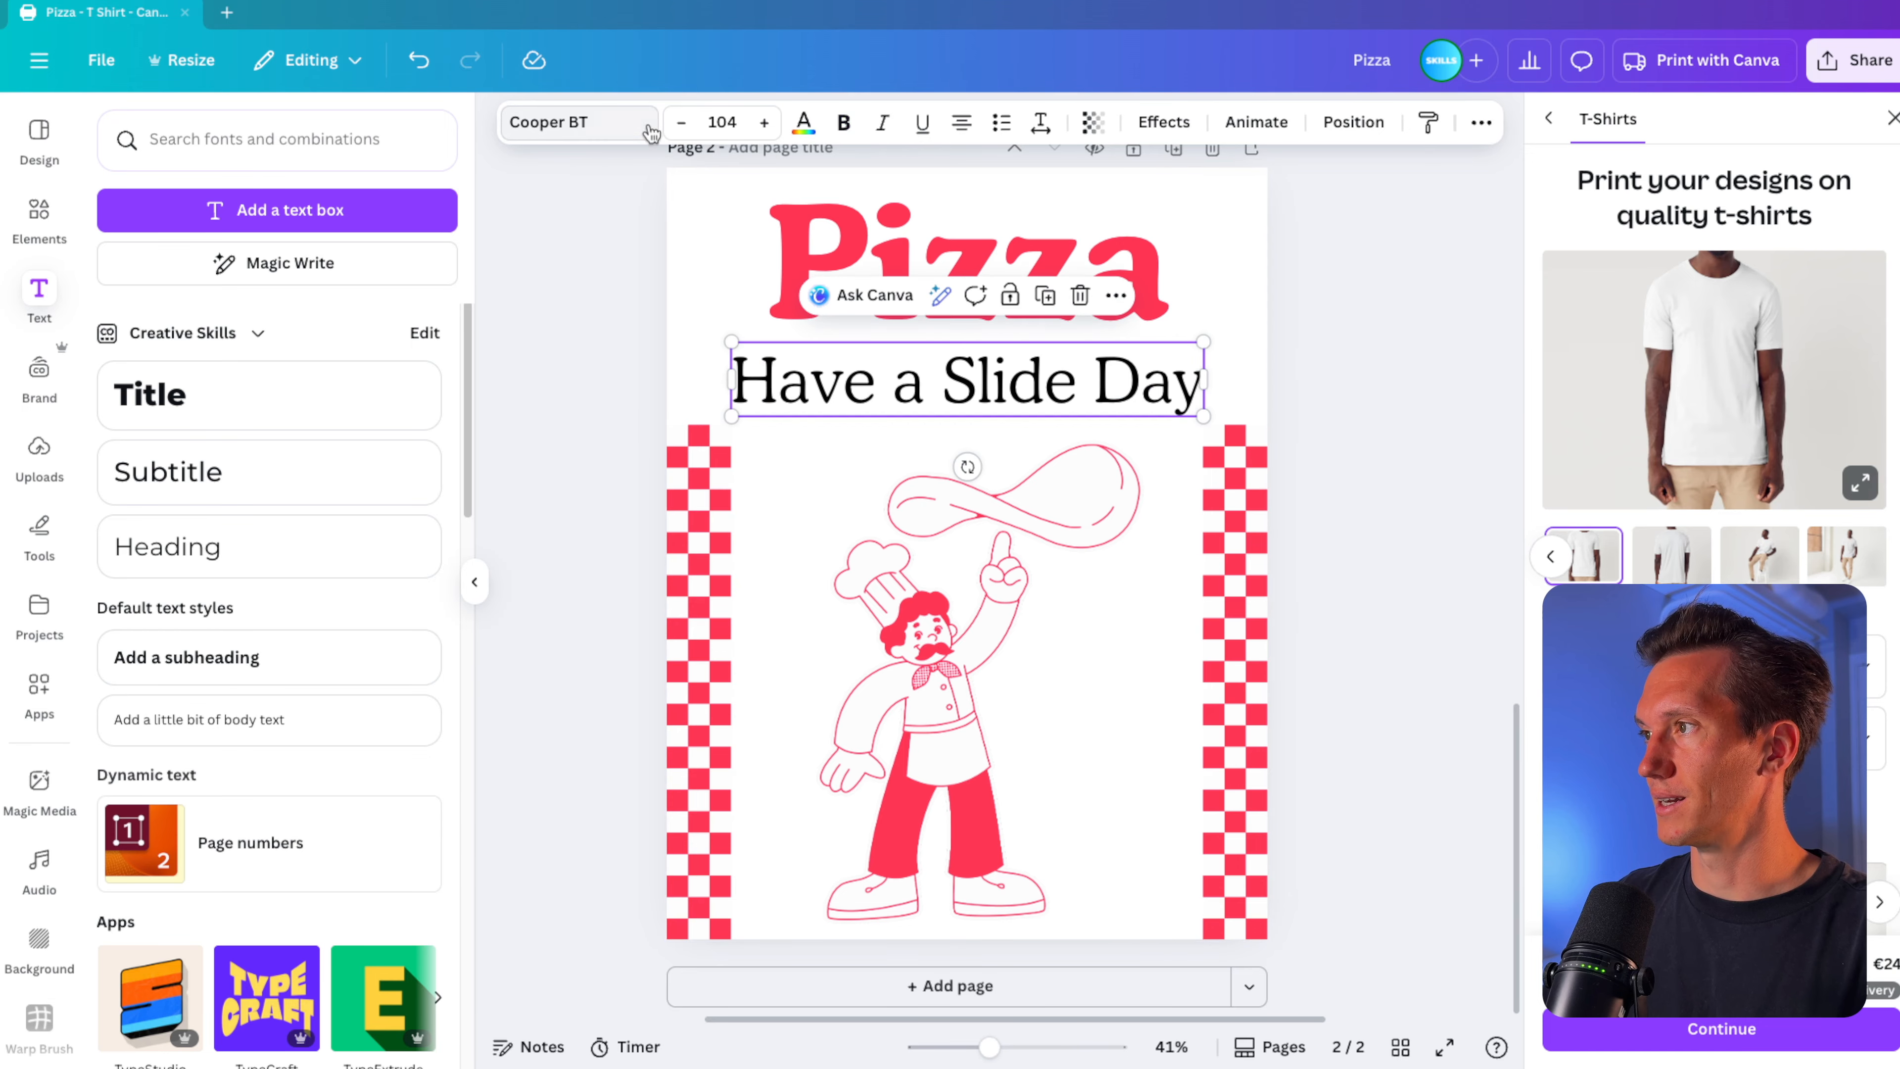
pyautogui.click(804, 121)
pyautogui.click(169, 428)
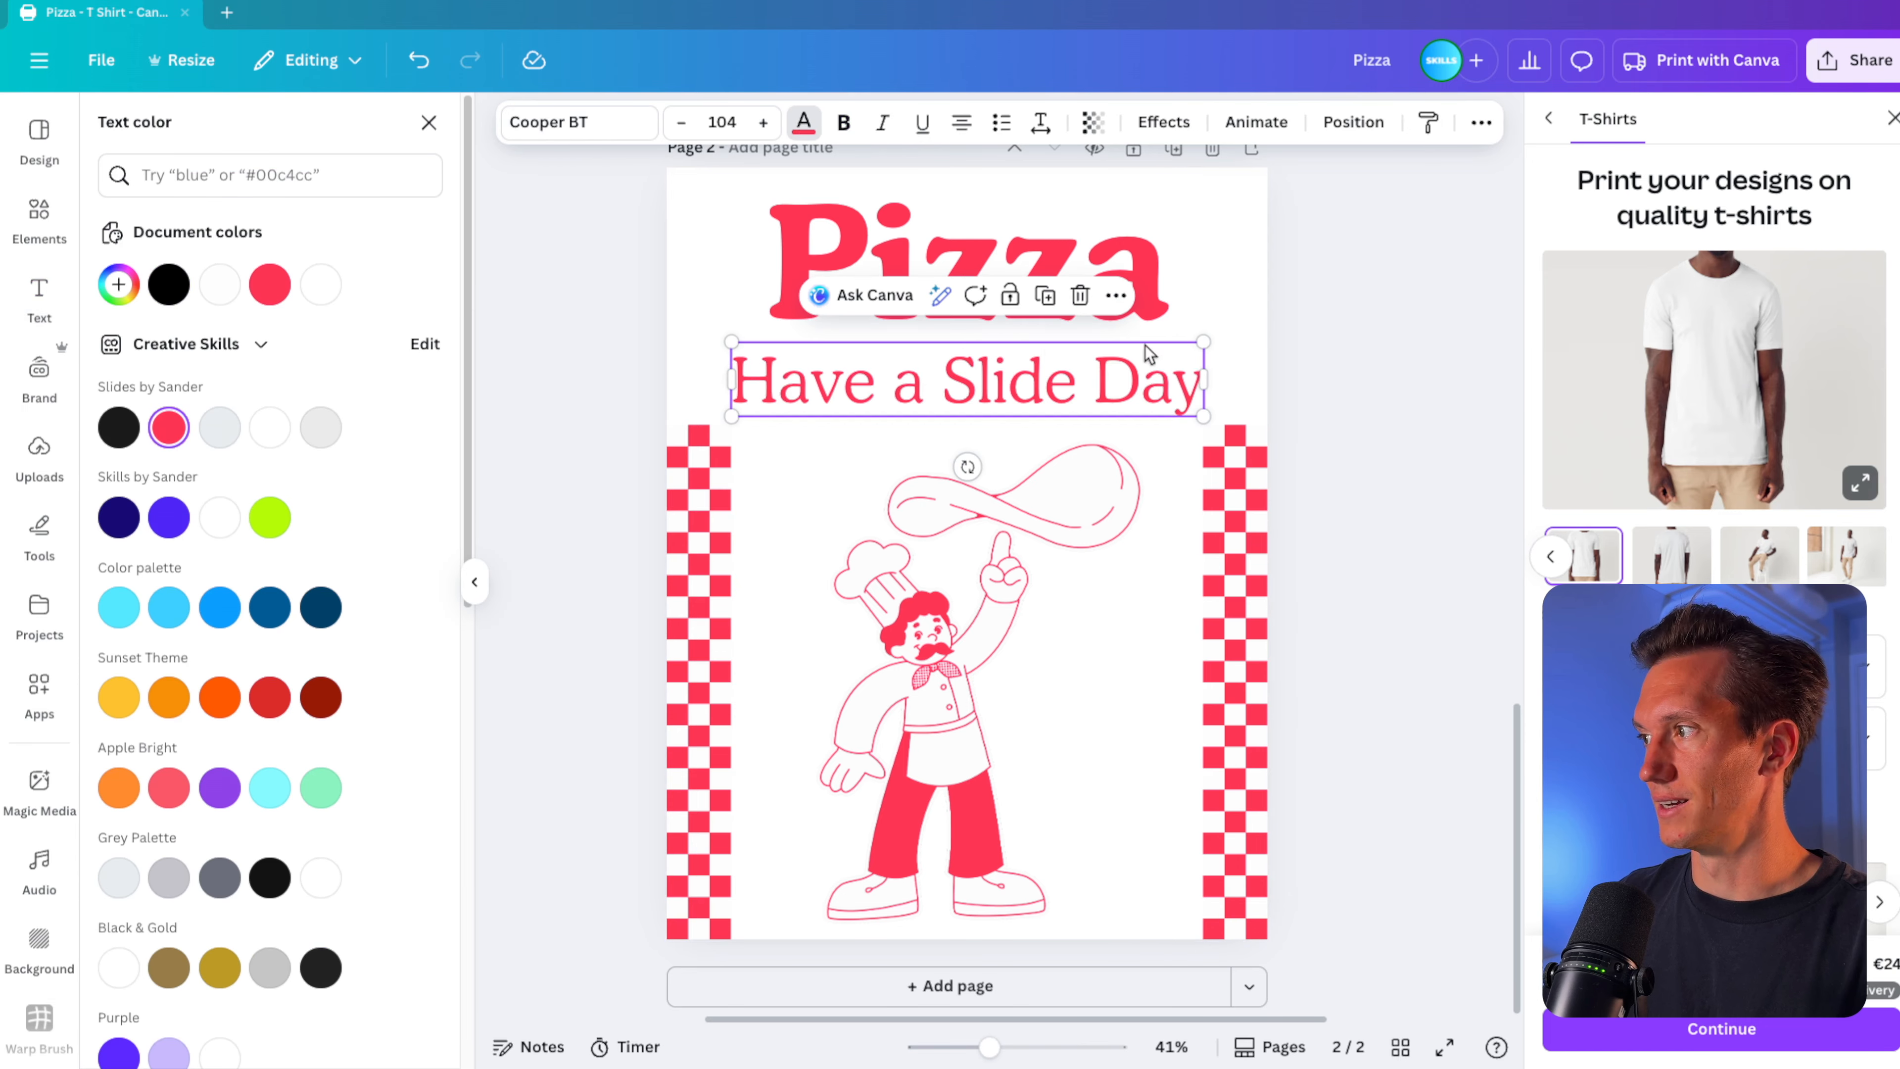
# Reduce the line beneath the Pizza title to font size 98, closer to the title, and correct it to read "Have a Slice Day".
pyautogui.moveTo(1201, 342); pyautogui.dragTo(1175, 347)
pyautogui.moveTo(1079, 377); pyautogui.dragTo(1107, 361)
pyautogui.doubleClick(1058, 378)
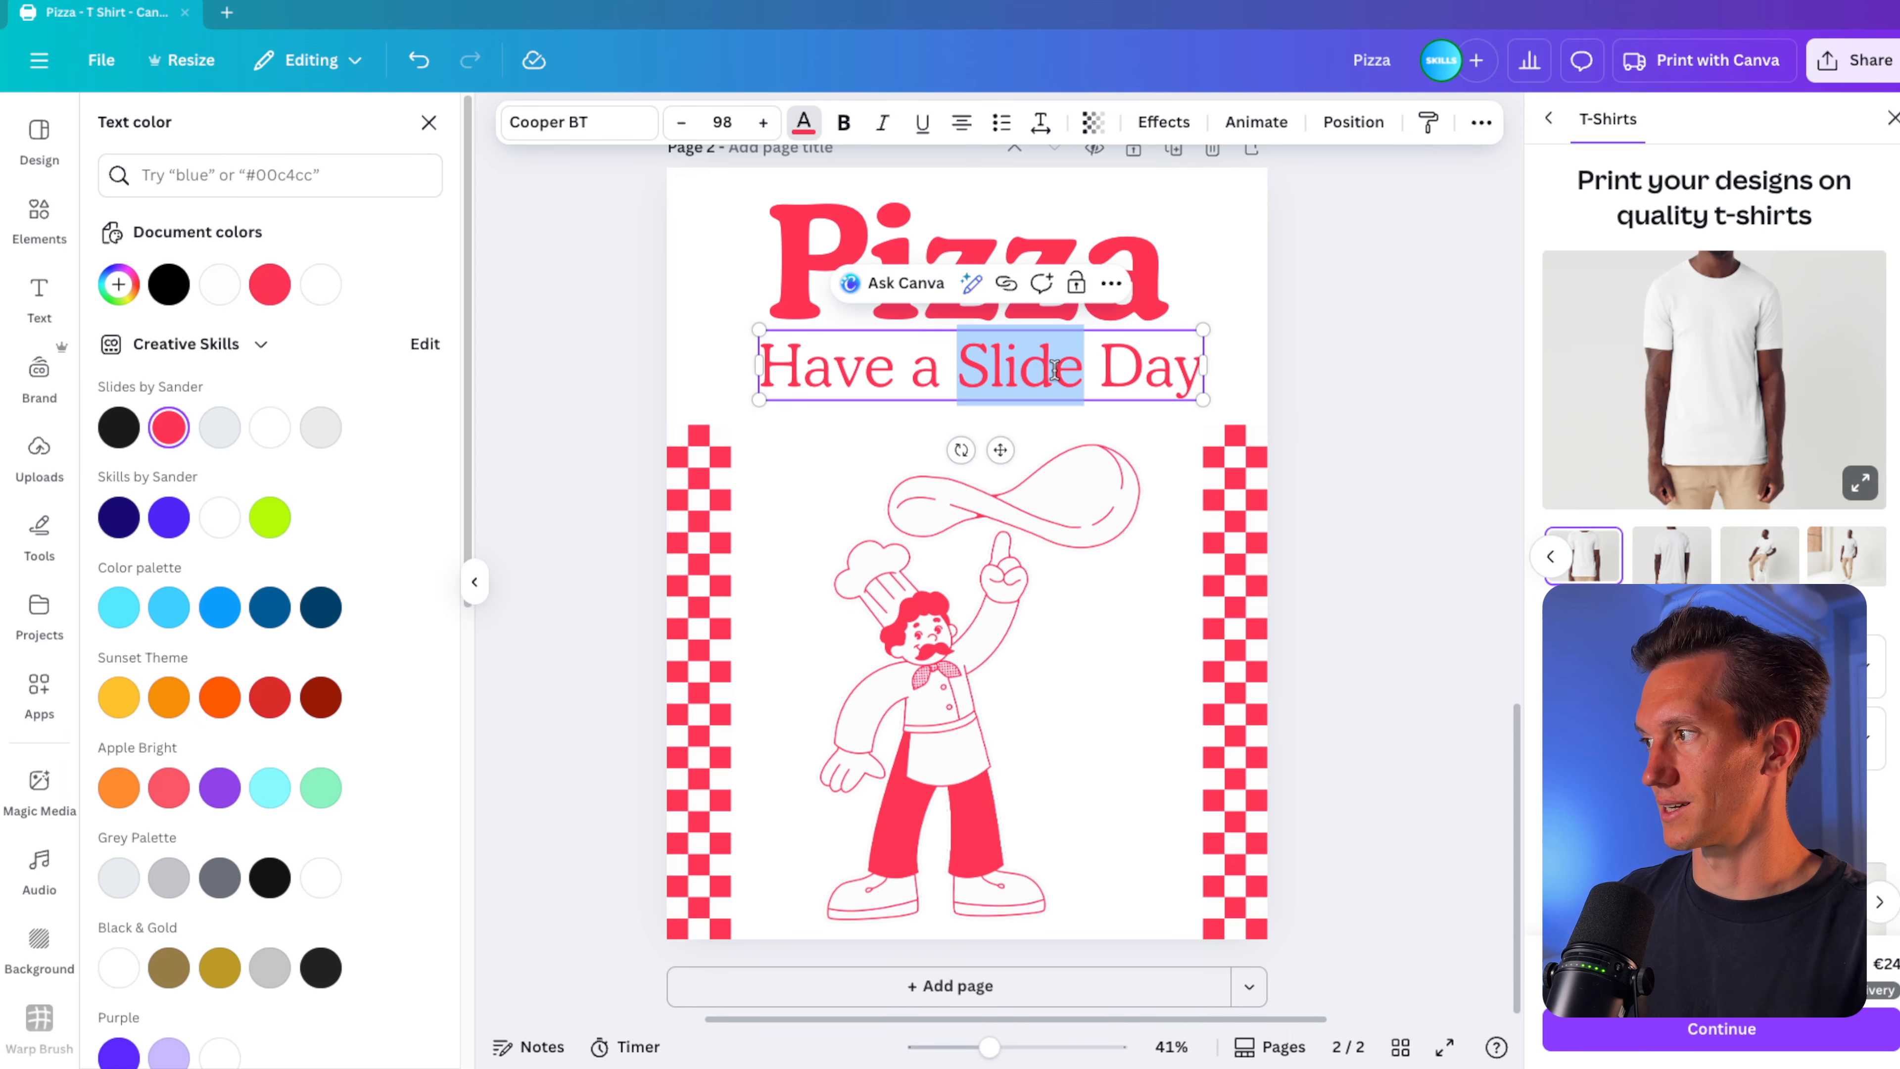
pyautogui.click(1055, 374)
pyautogui.press('BackSpace')
pyautogui.write('c')
pyautogui.press('Escape')
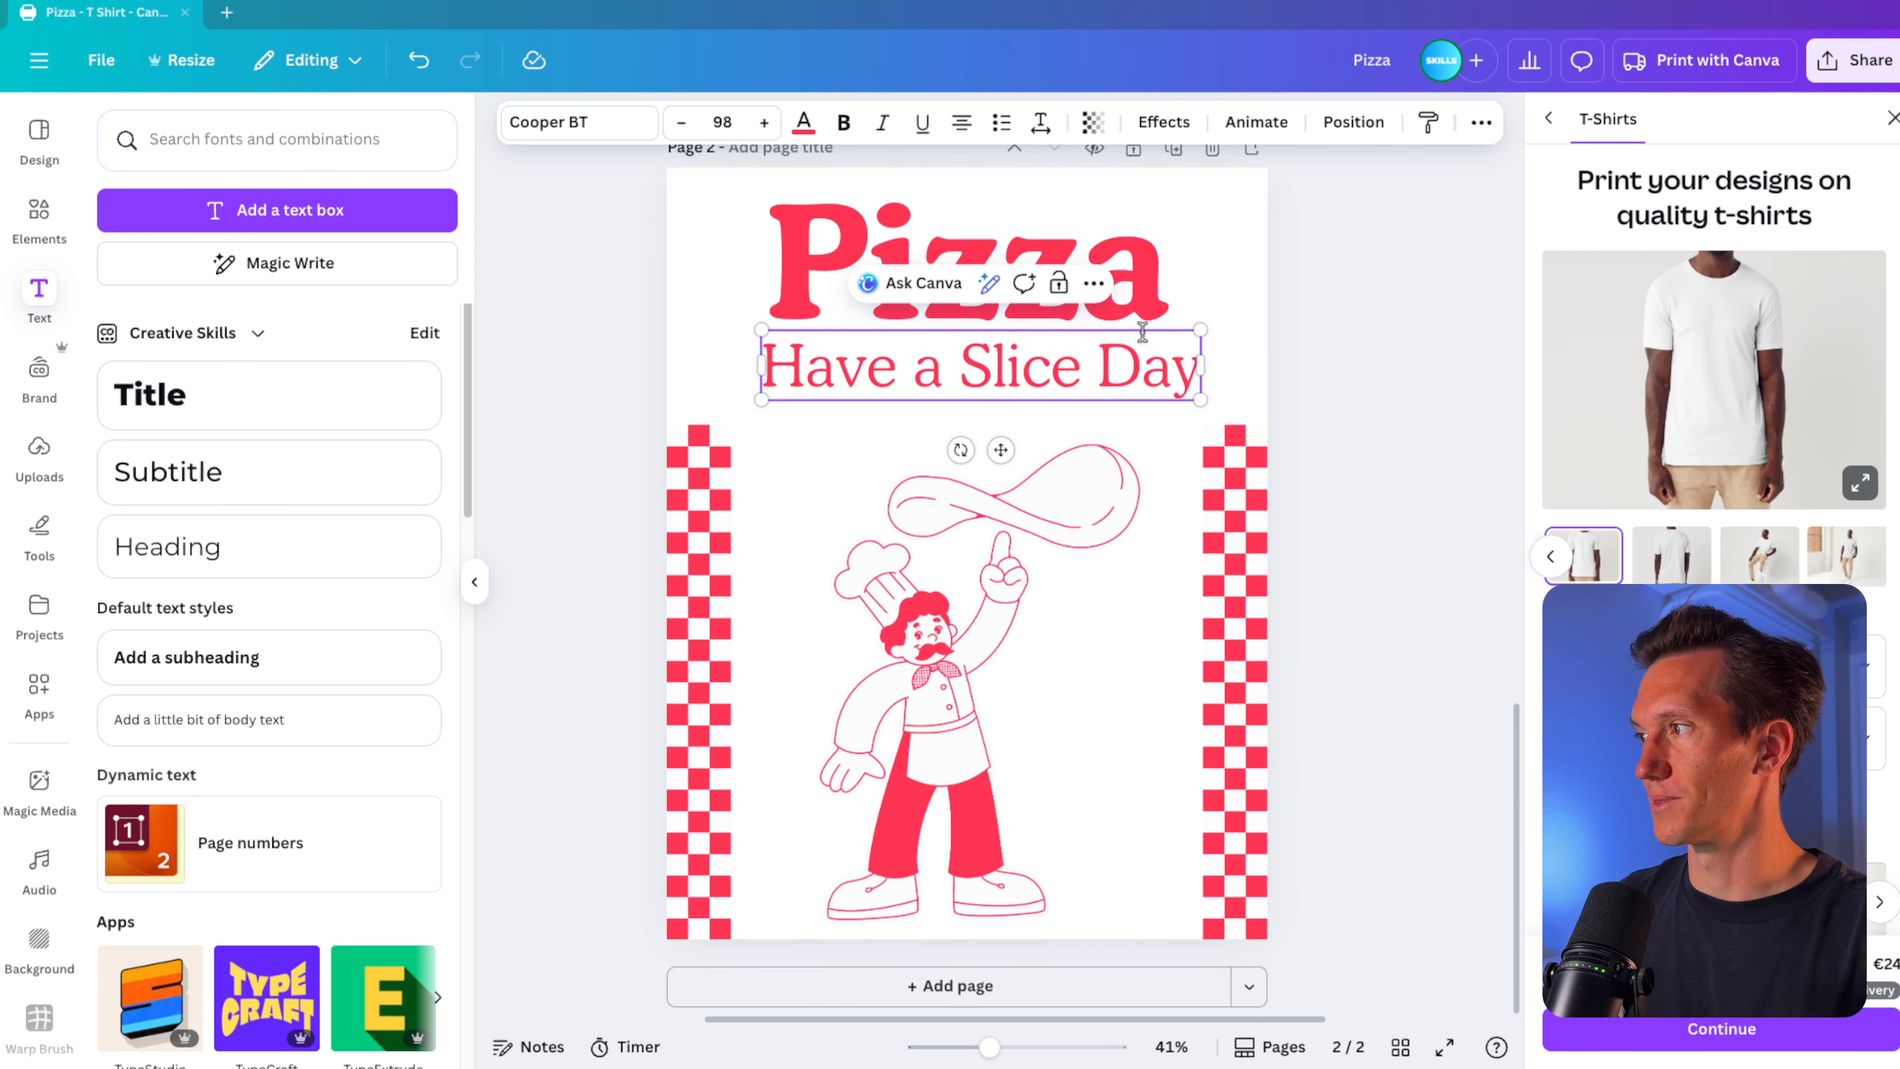
pyautogui.click(605, 396)
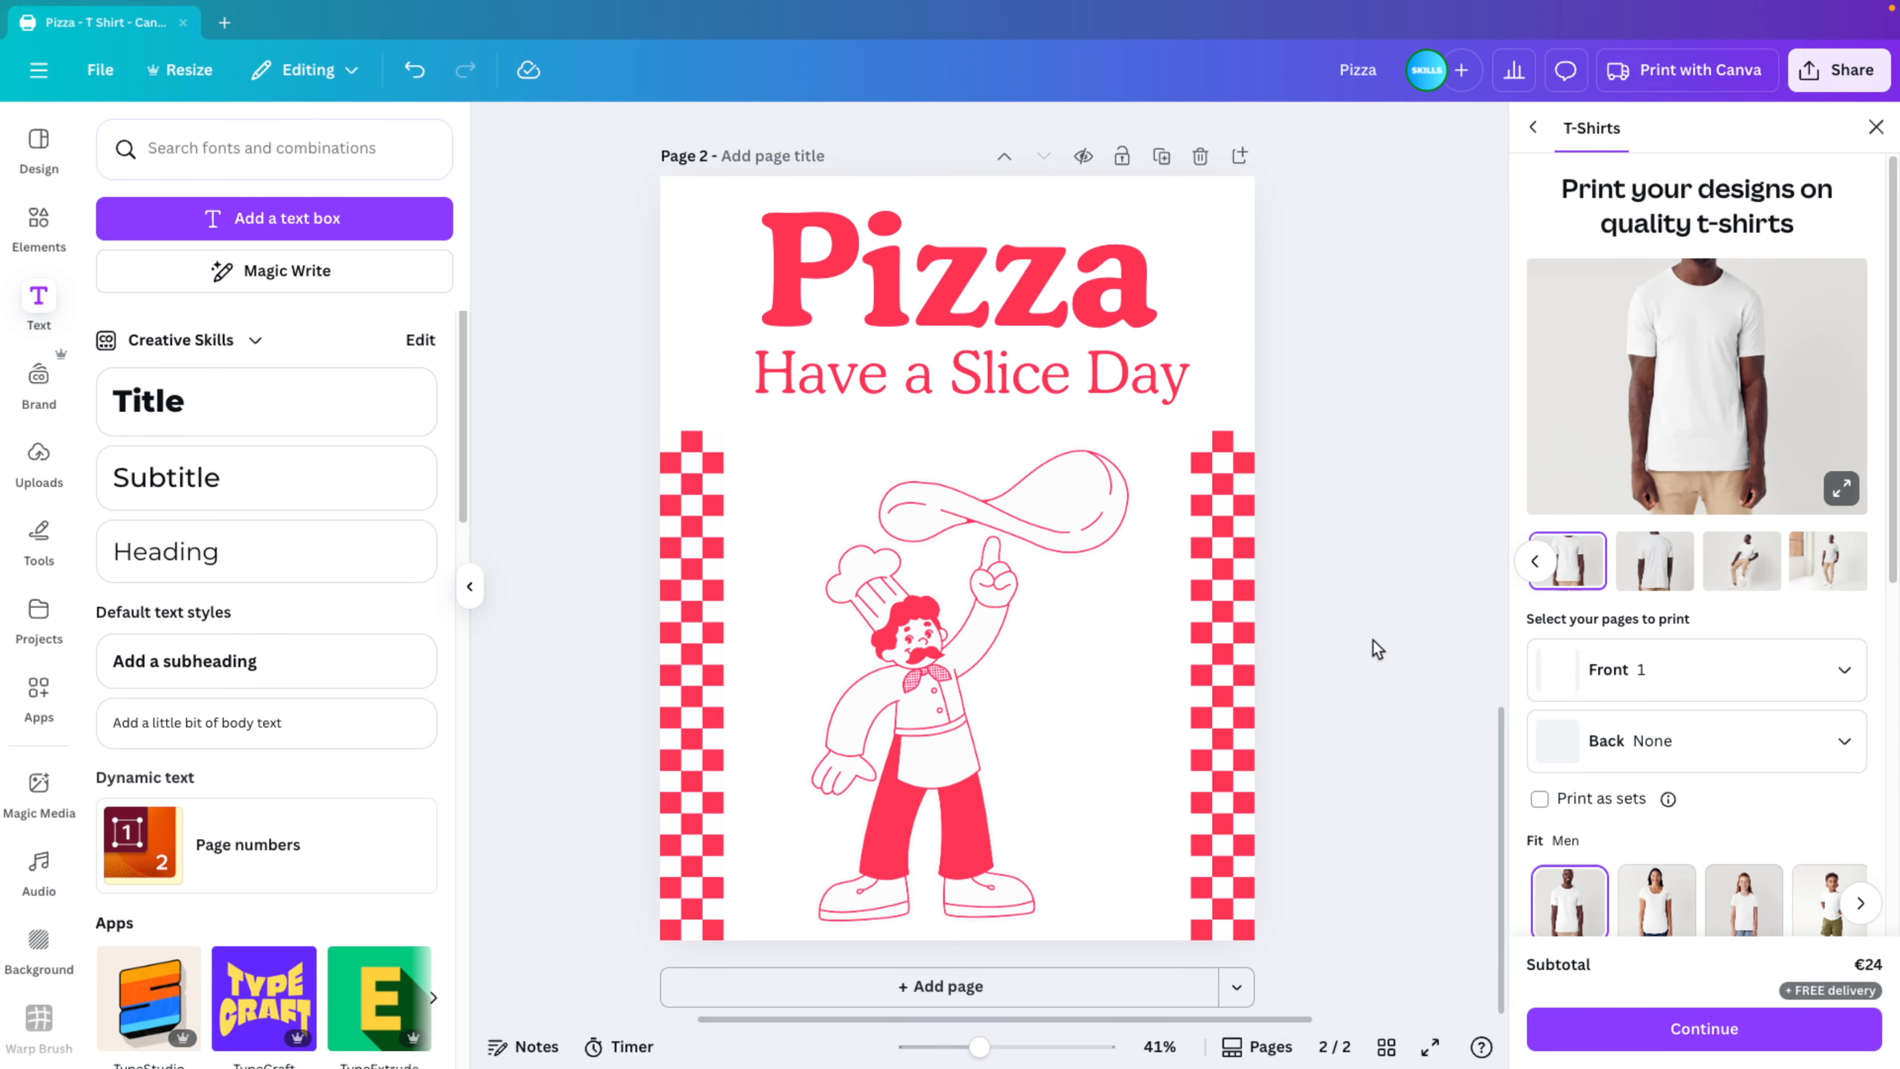
# Enlarge the T-shirt mockup preview and look through the back and seated model views.
pyautogui.scroll(1, 1373, 639)
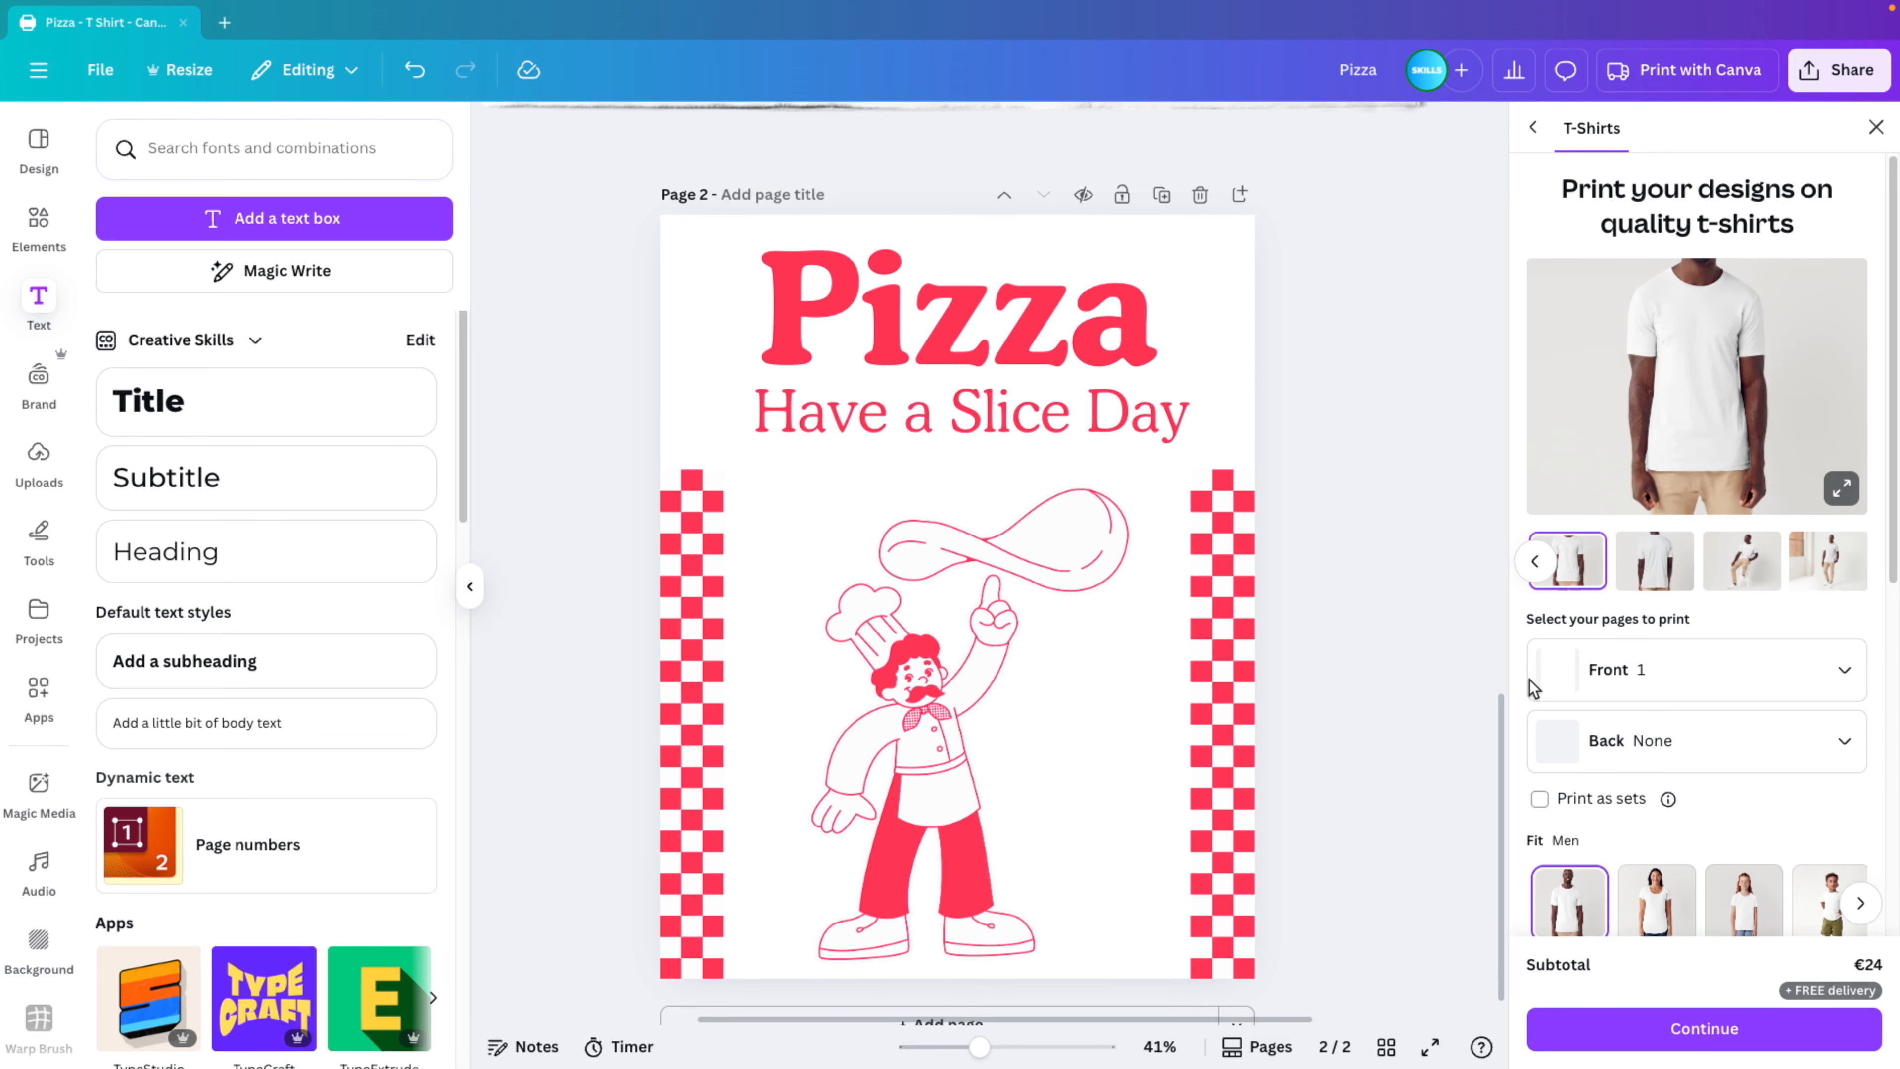
pyautogui.click(1696, 380)
pyautogui.click(1293, 531)
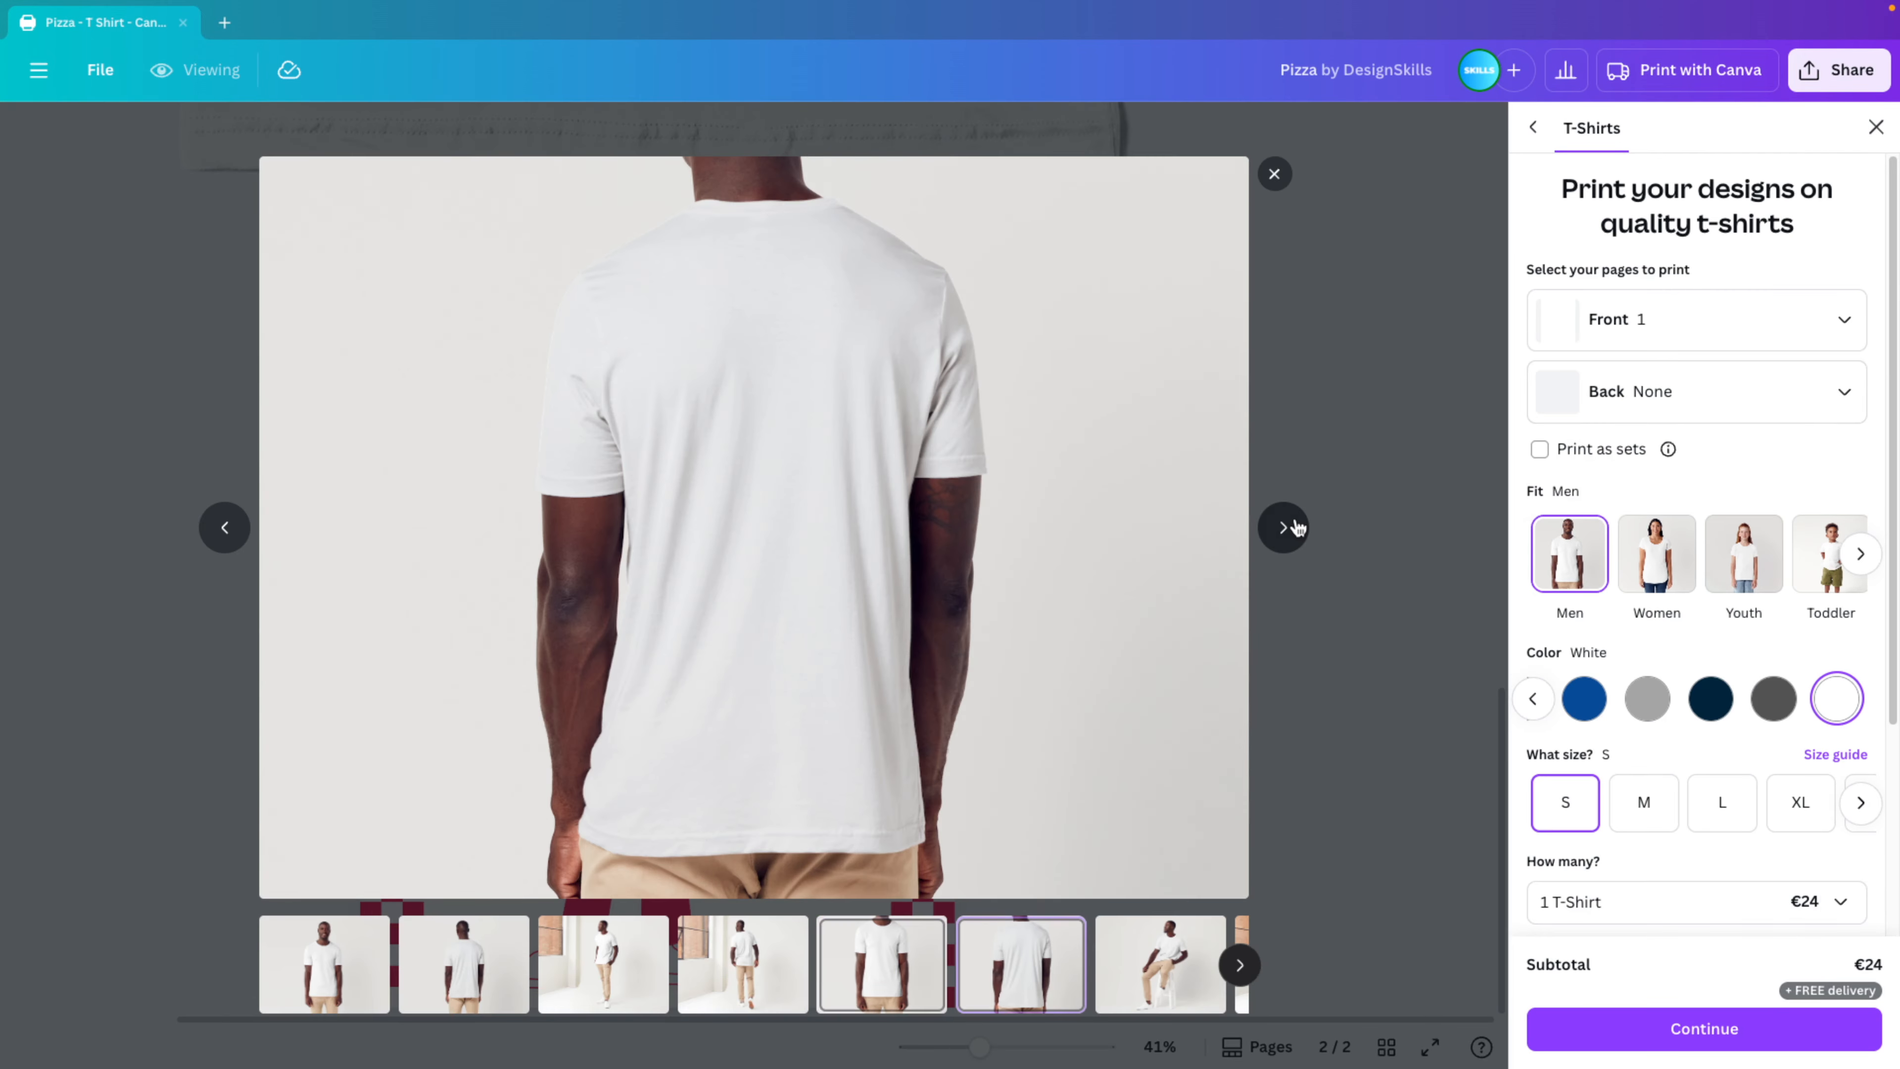
pyautogui.click(1291, 524)
pyautogui.click(1275, 176)
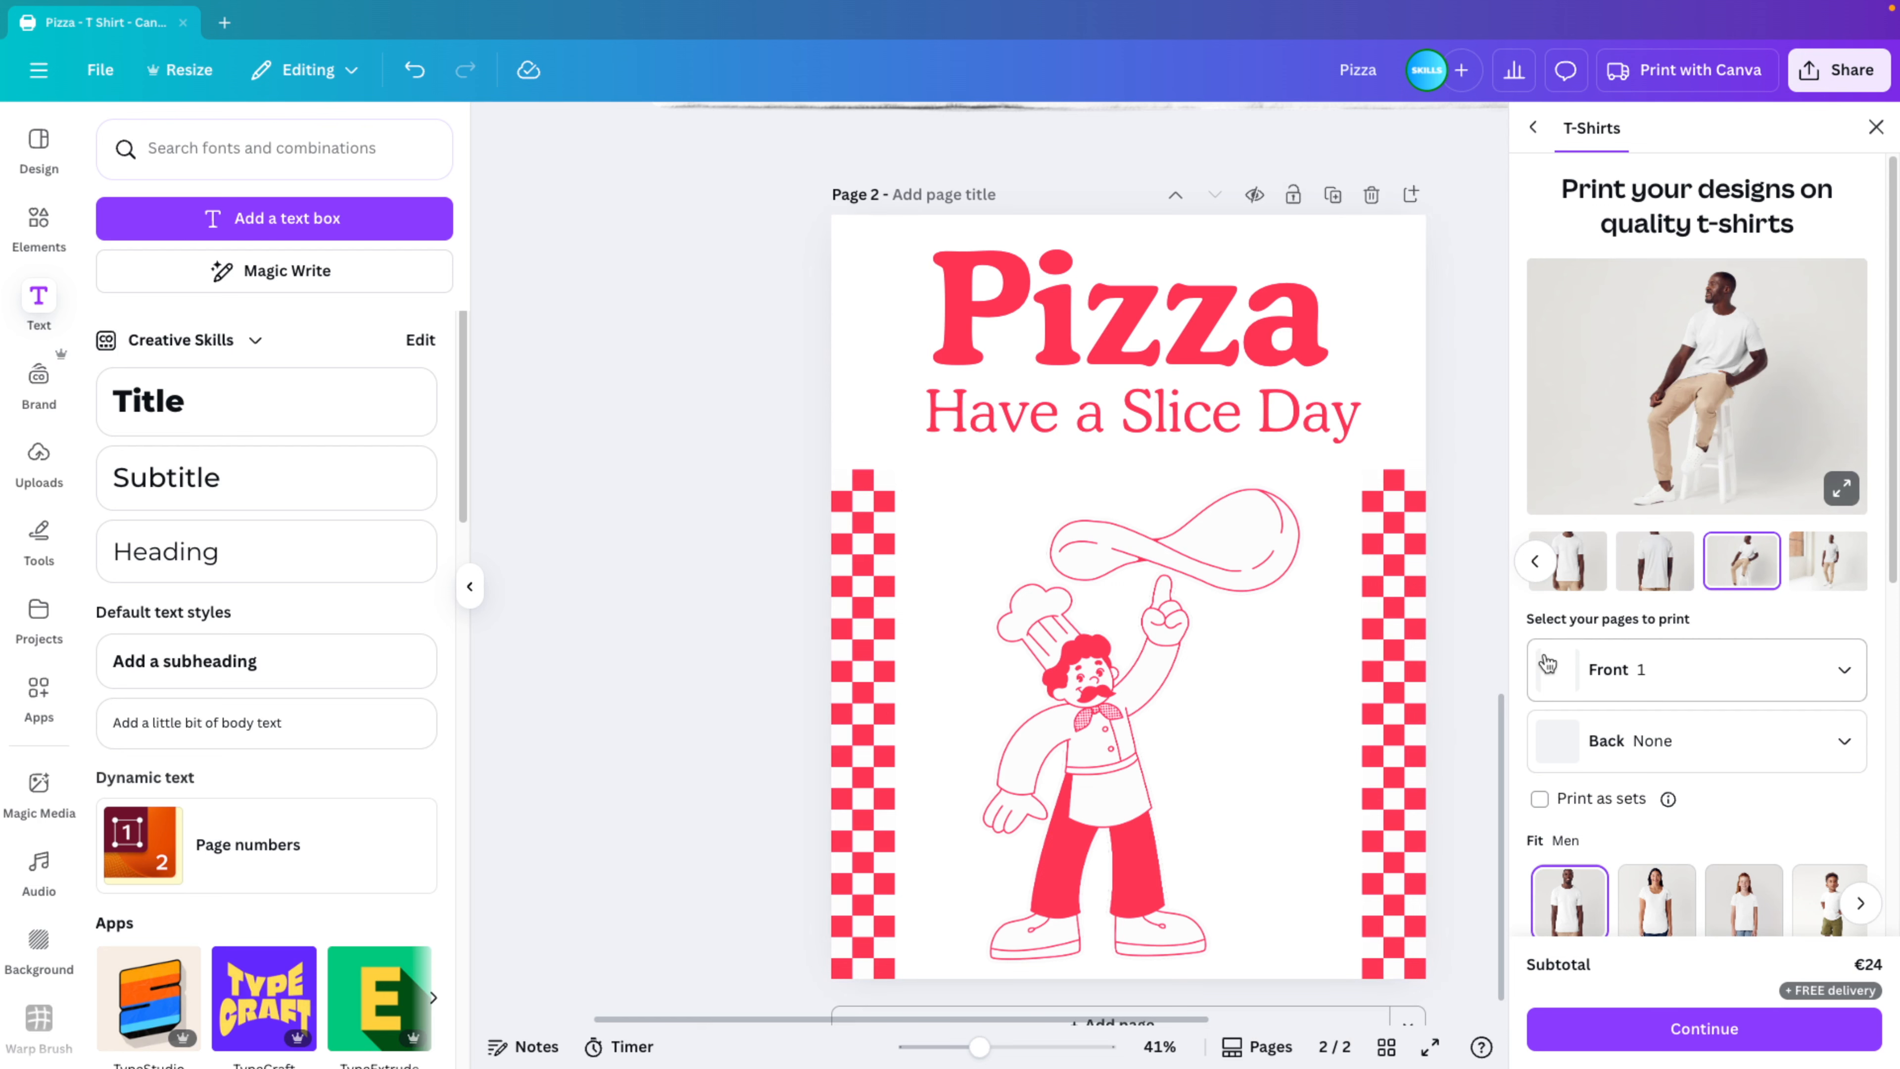
# Set page 2 as the print for the shirt's front and check it in the enlarged model mockups.
pyautogui.click(1618, 674)
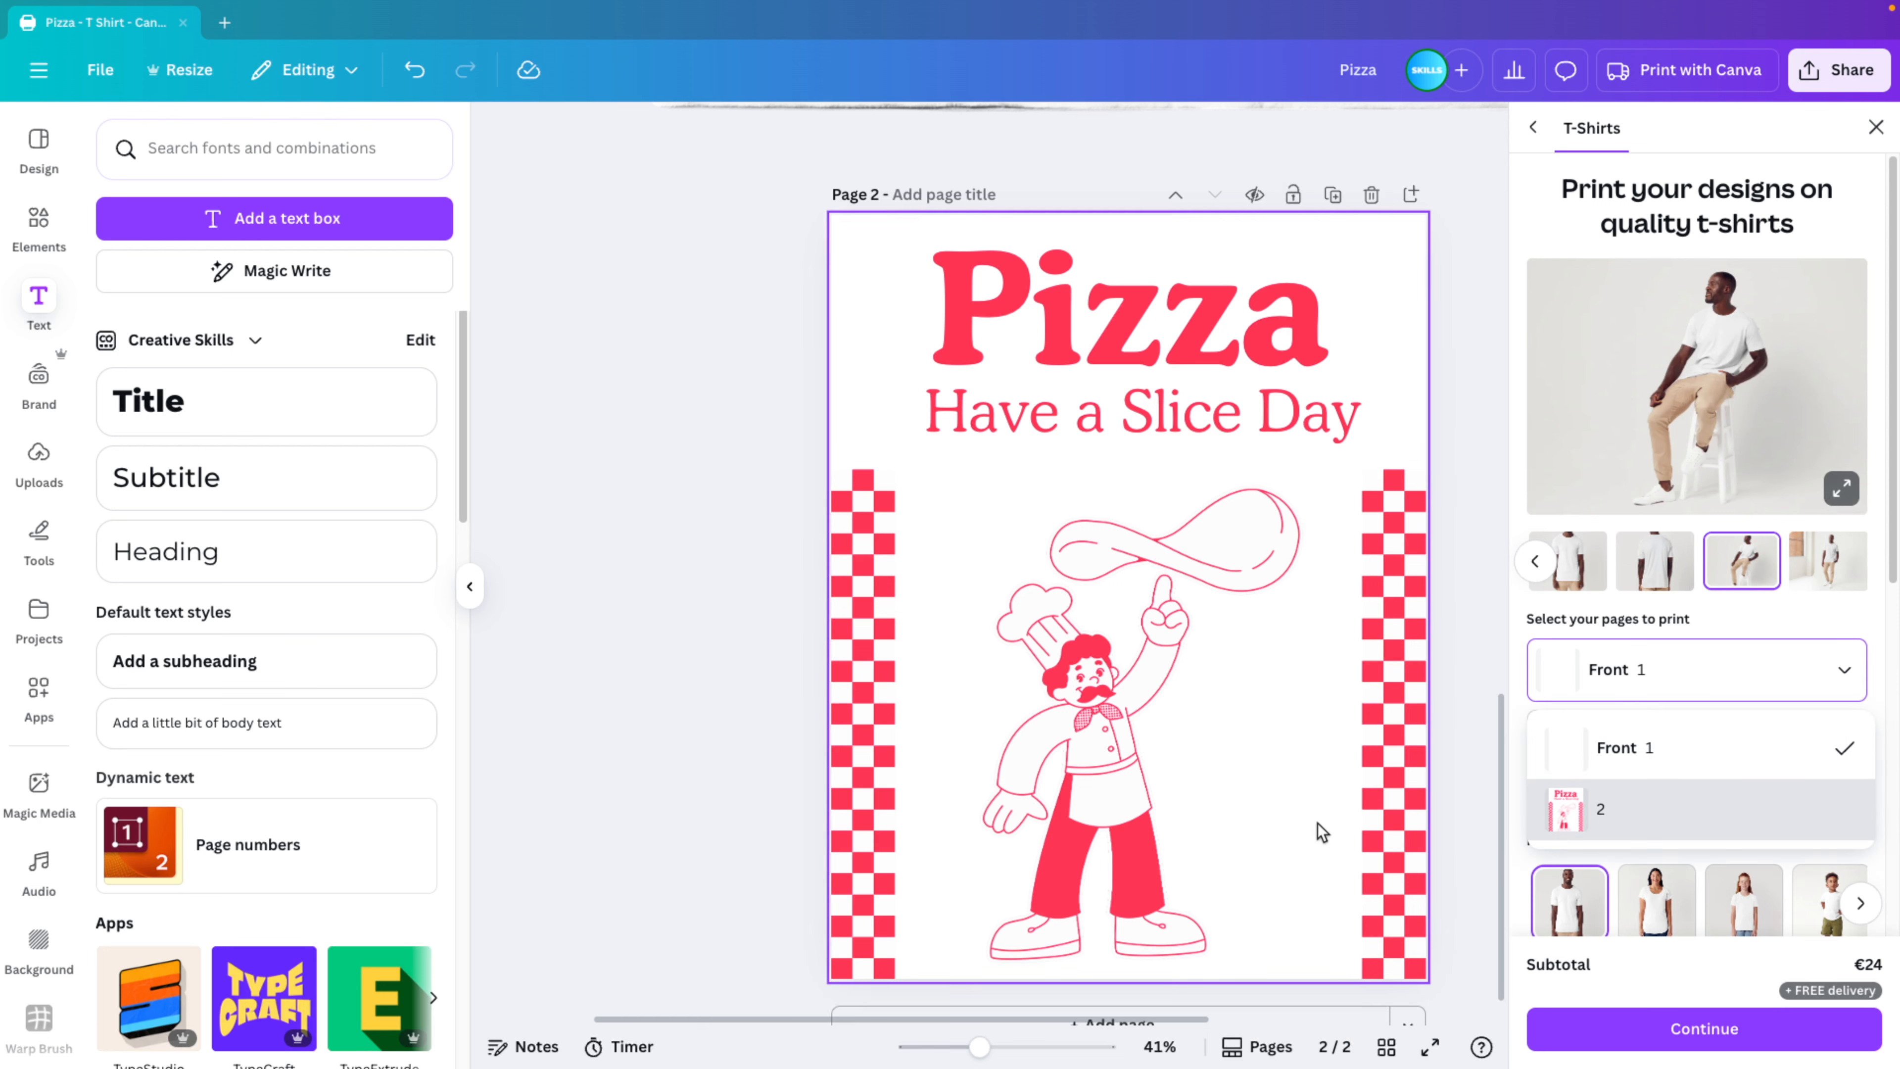
pyautogui.click(1601, 809)
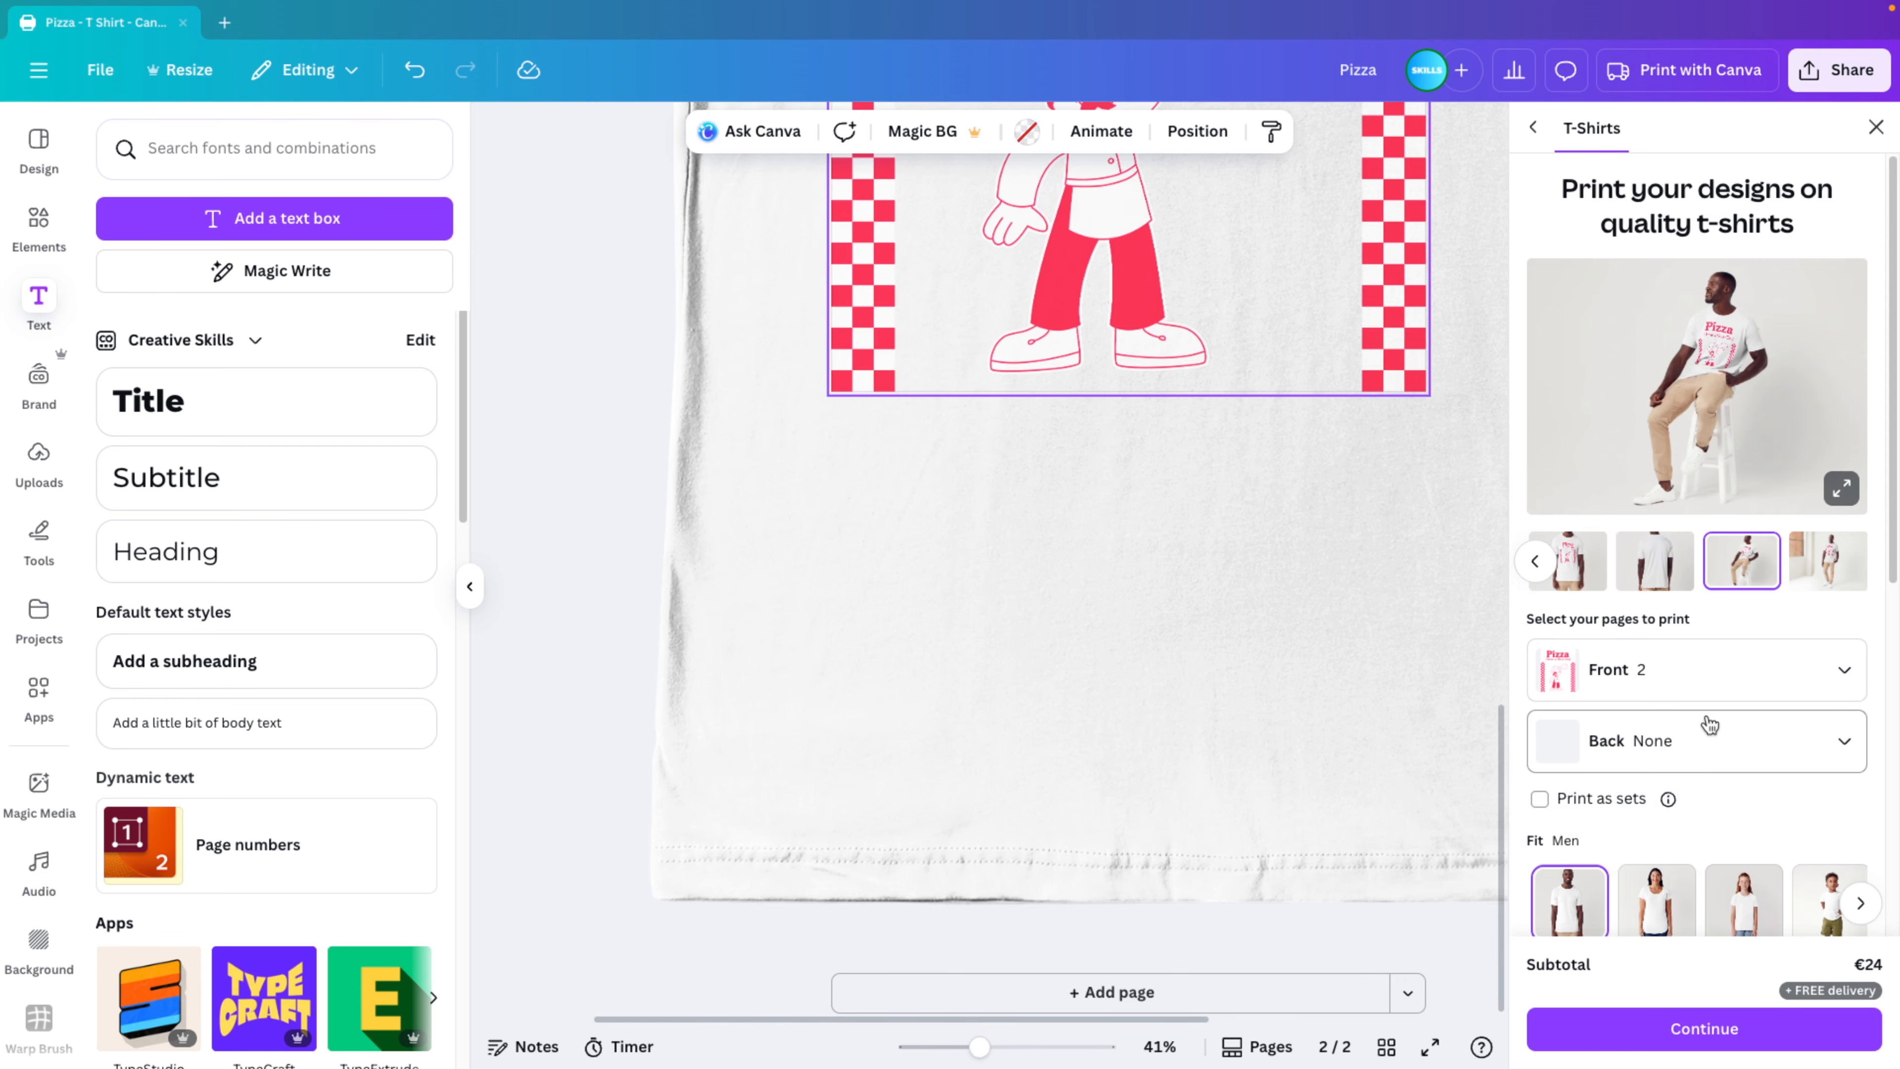
pyautogui.click(1841, 487)
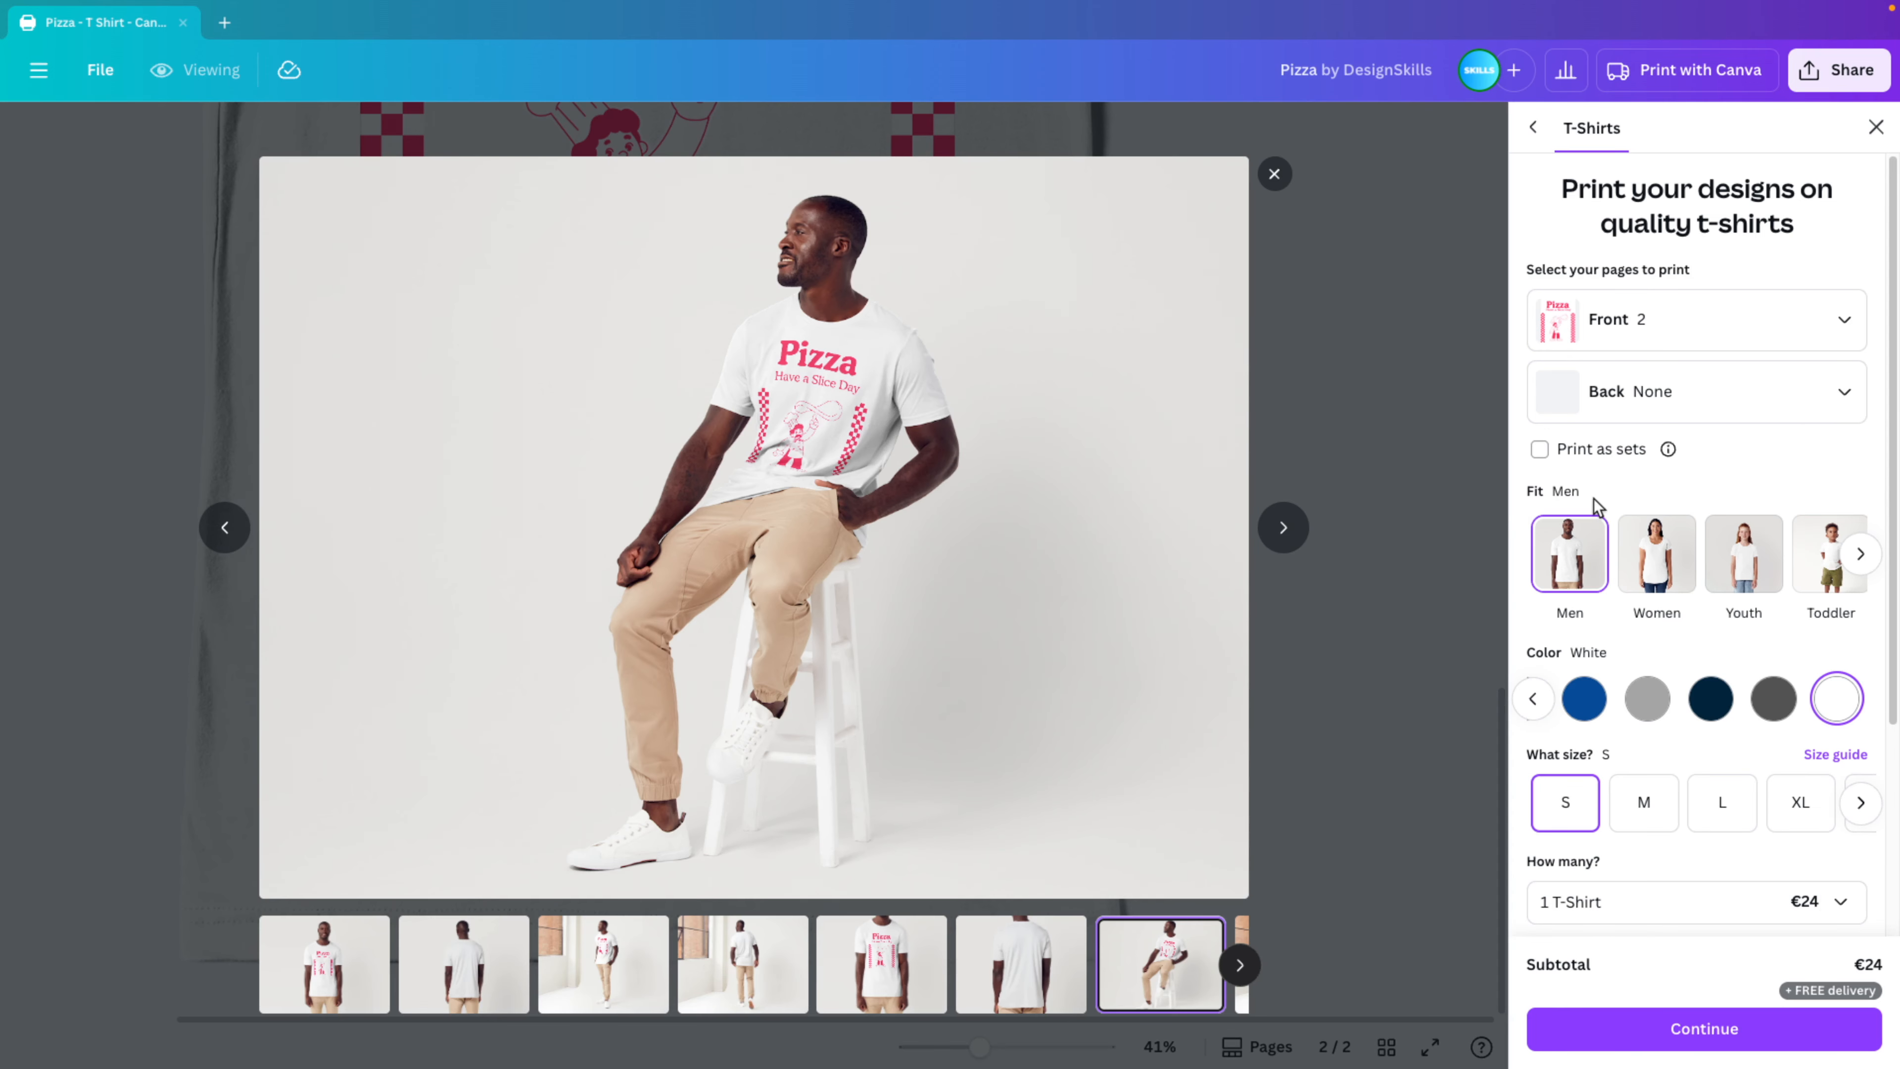
pyautogui.click(1277, 536)
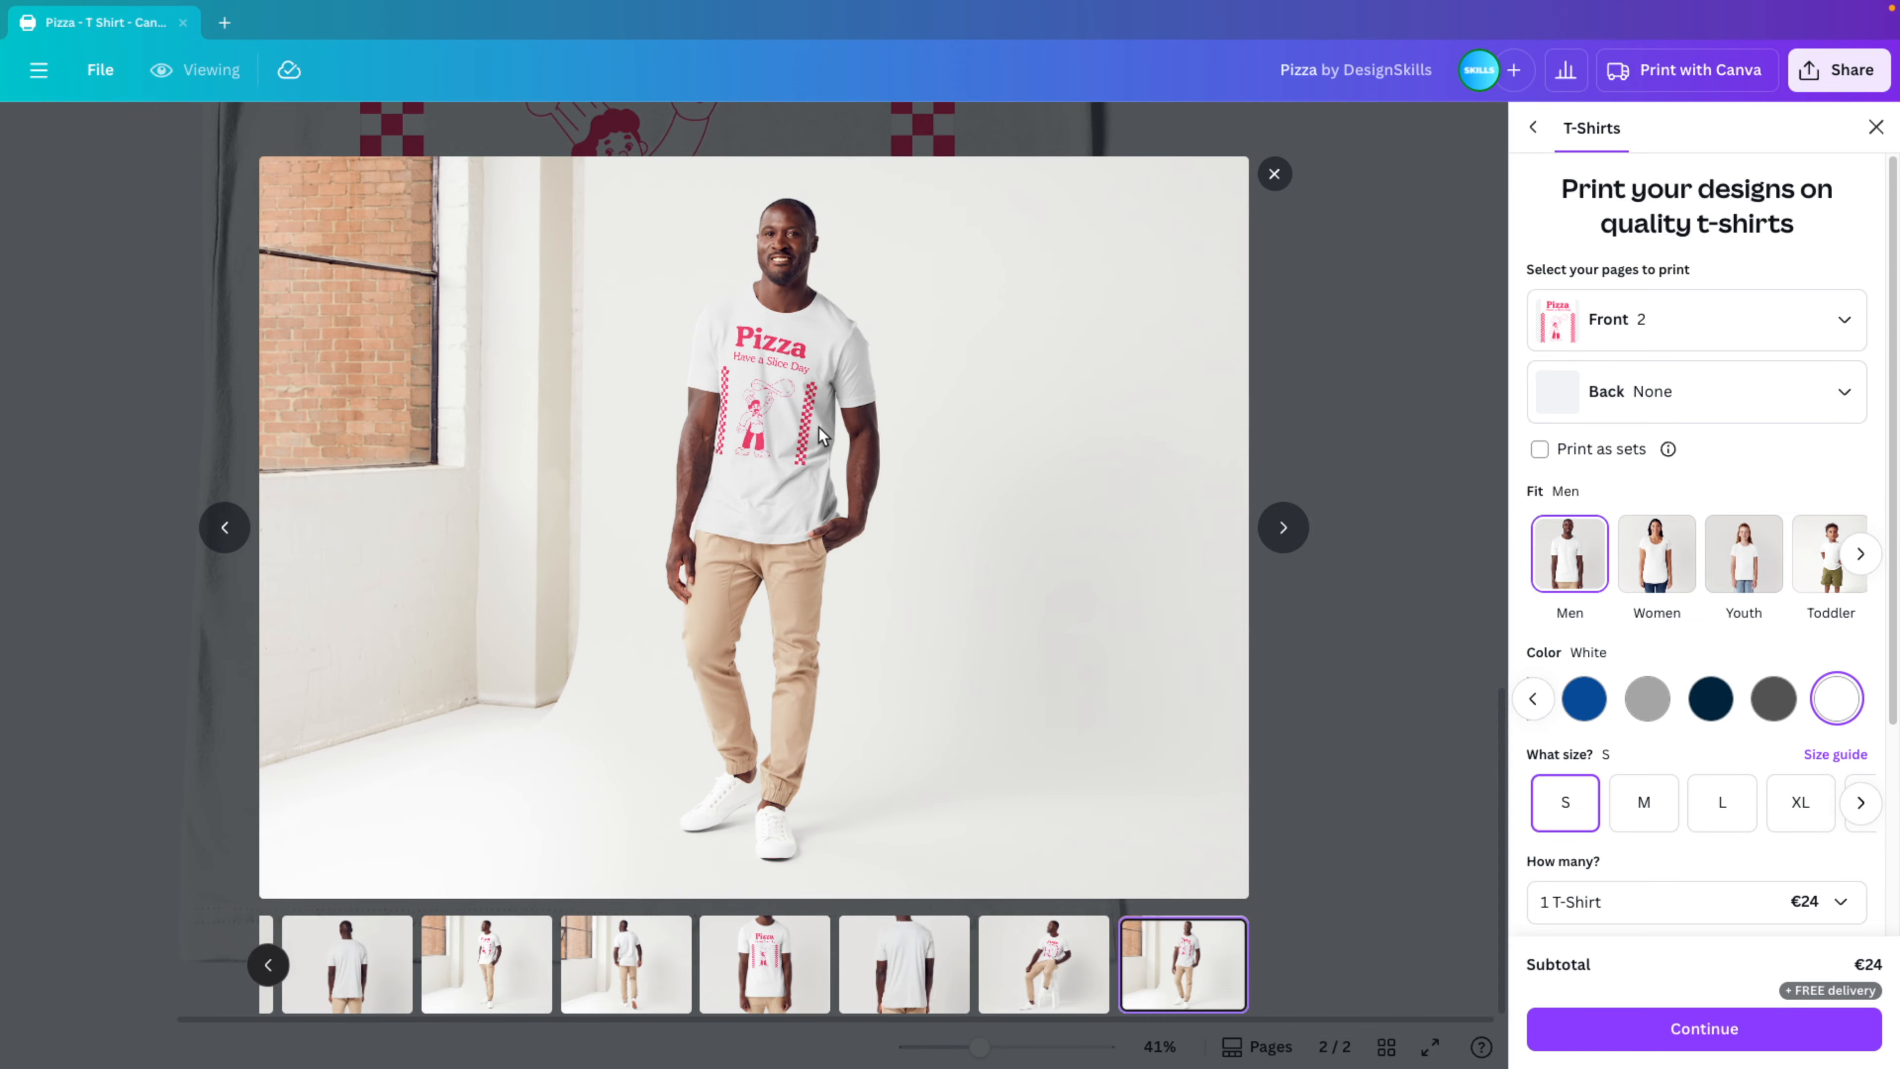
pyautogui.click(1283, 536)
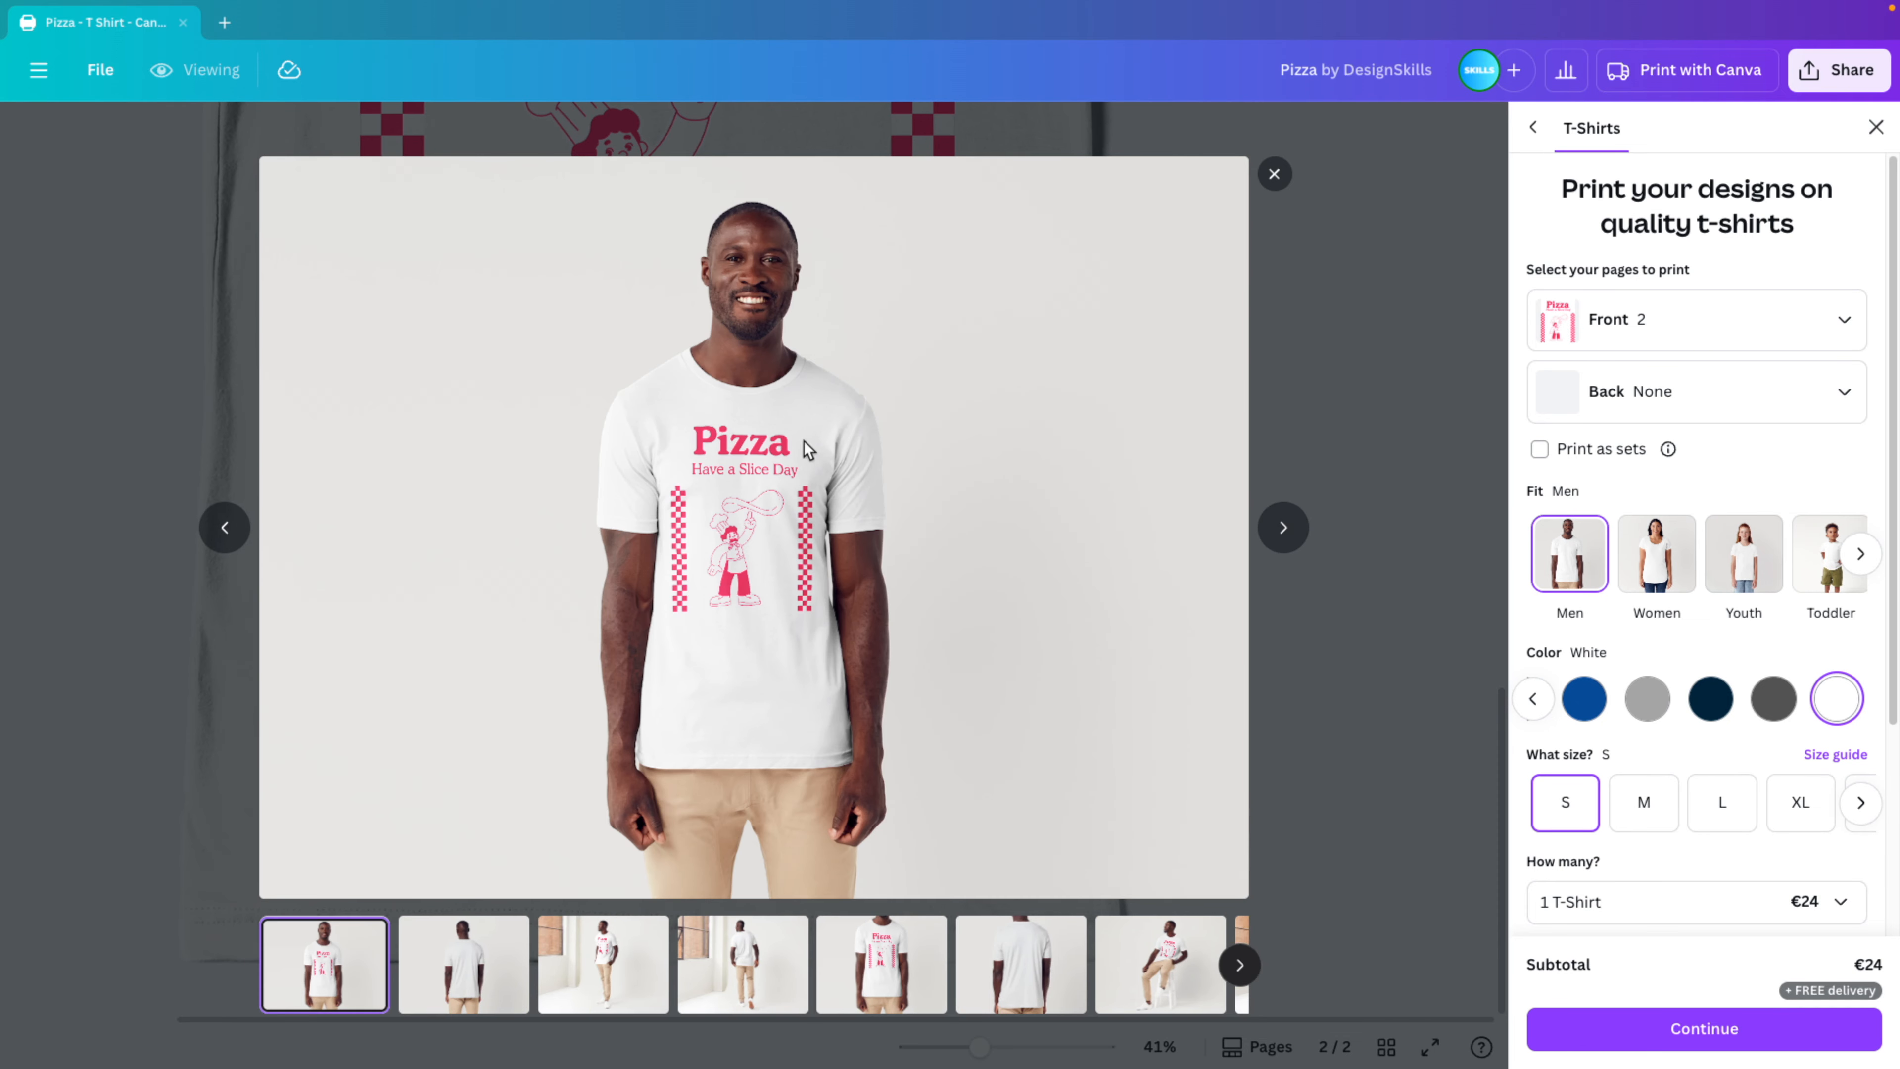
pyautogui.click(1280, 527)
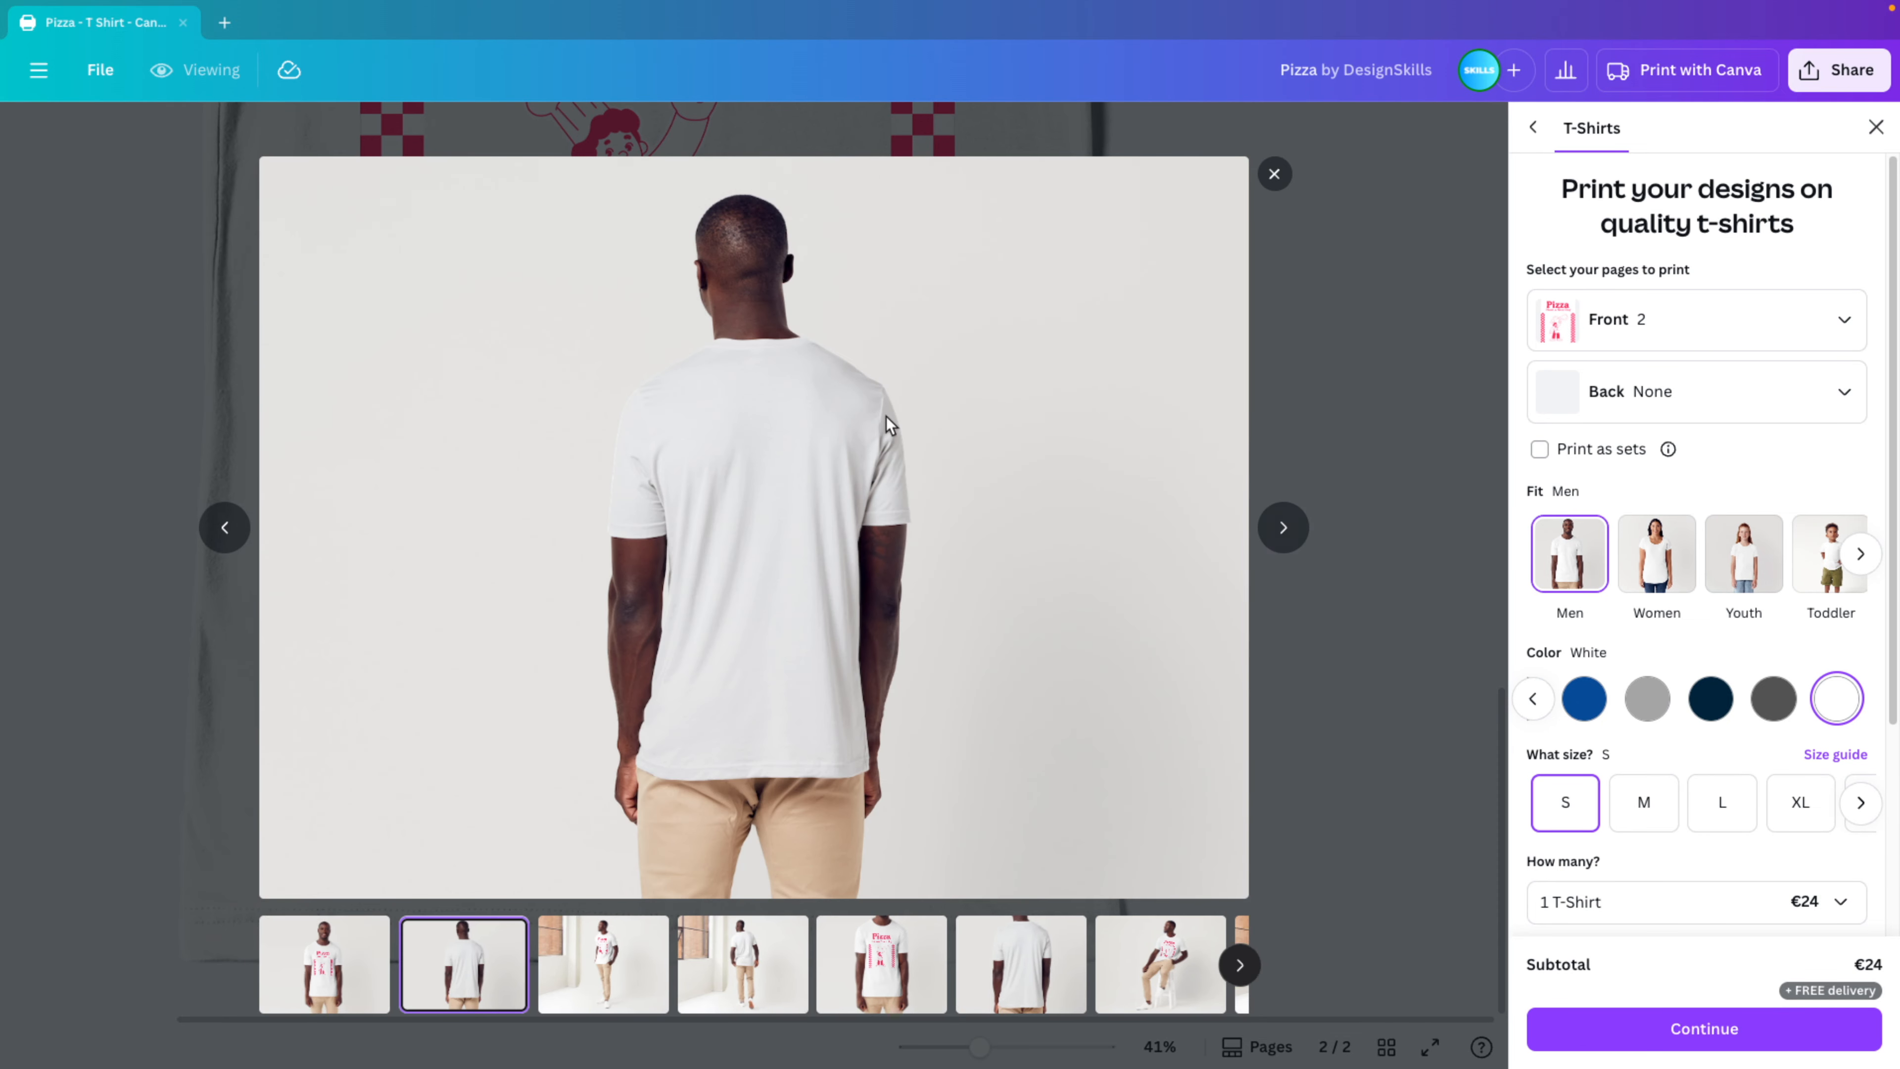
pyautogui.click(1276, 174)
# Assign page 2 to the shirt's back with no front print and check the enlarged mockups.
pyautogui.click(1675, 735)
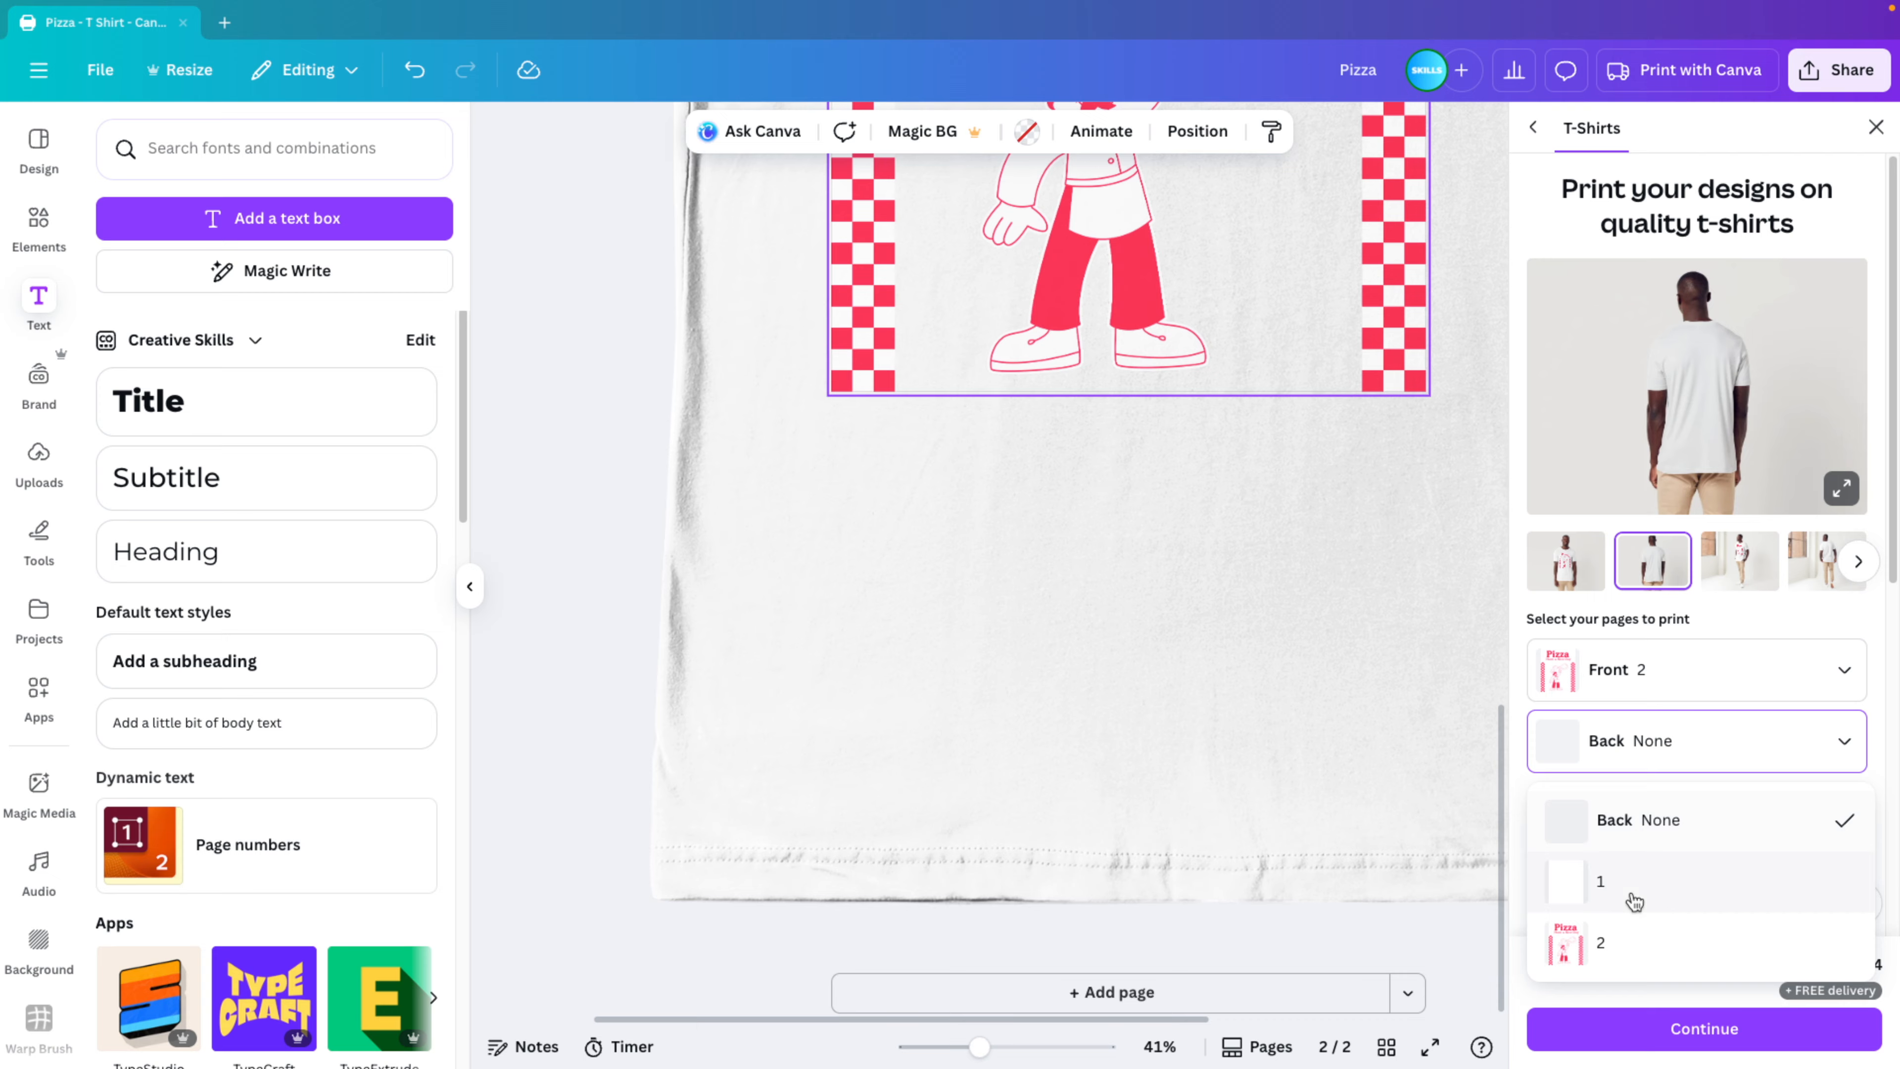
pyautogui.click(1608, 944)
pyautogui.click(1662, 673)
pyautogui.click(1645, 746)
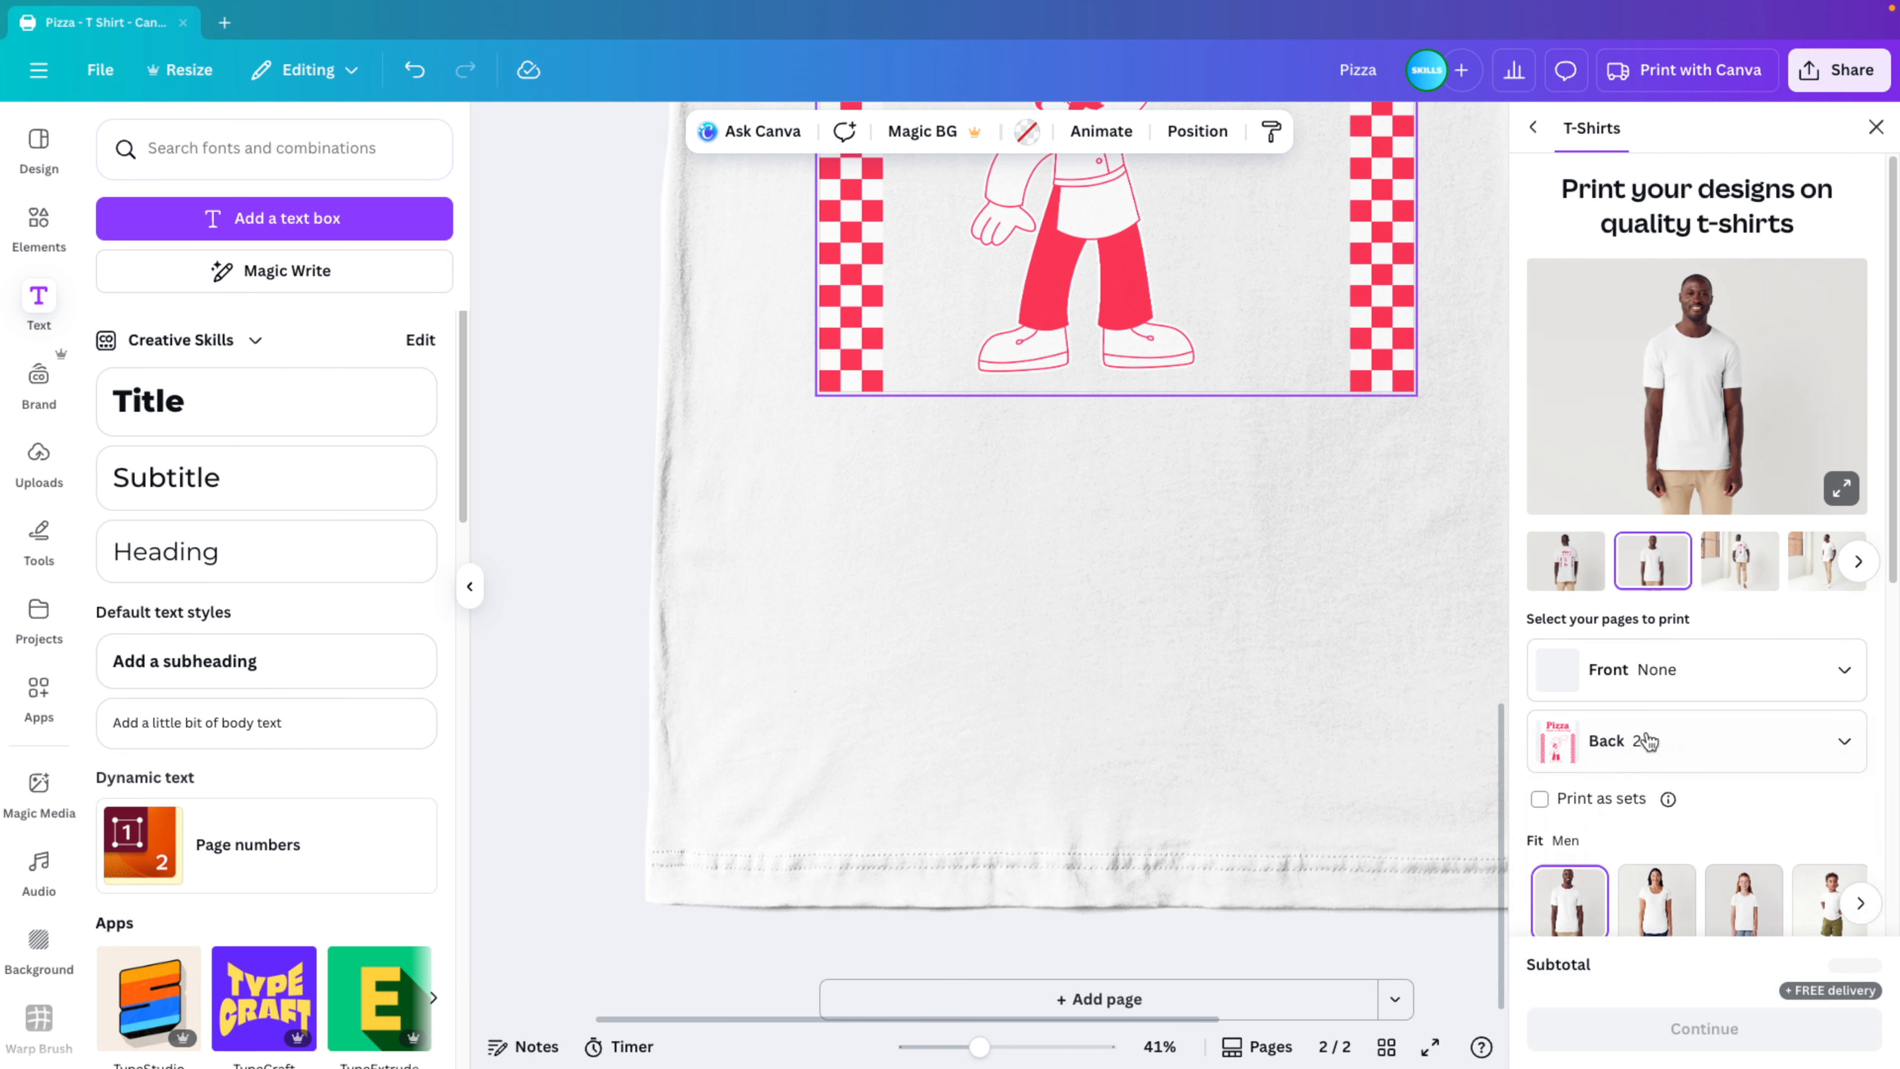
pyautogui.click(1841, 490)
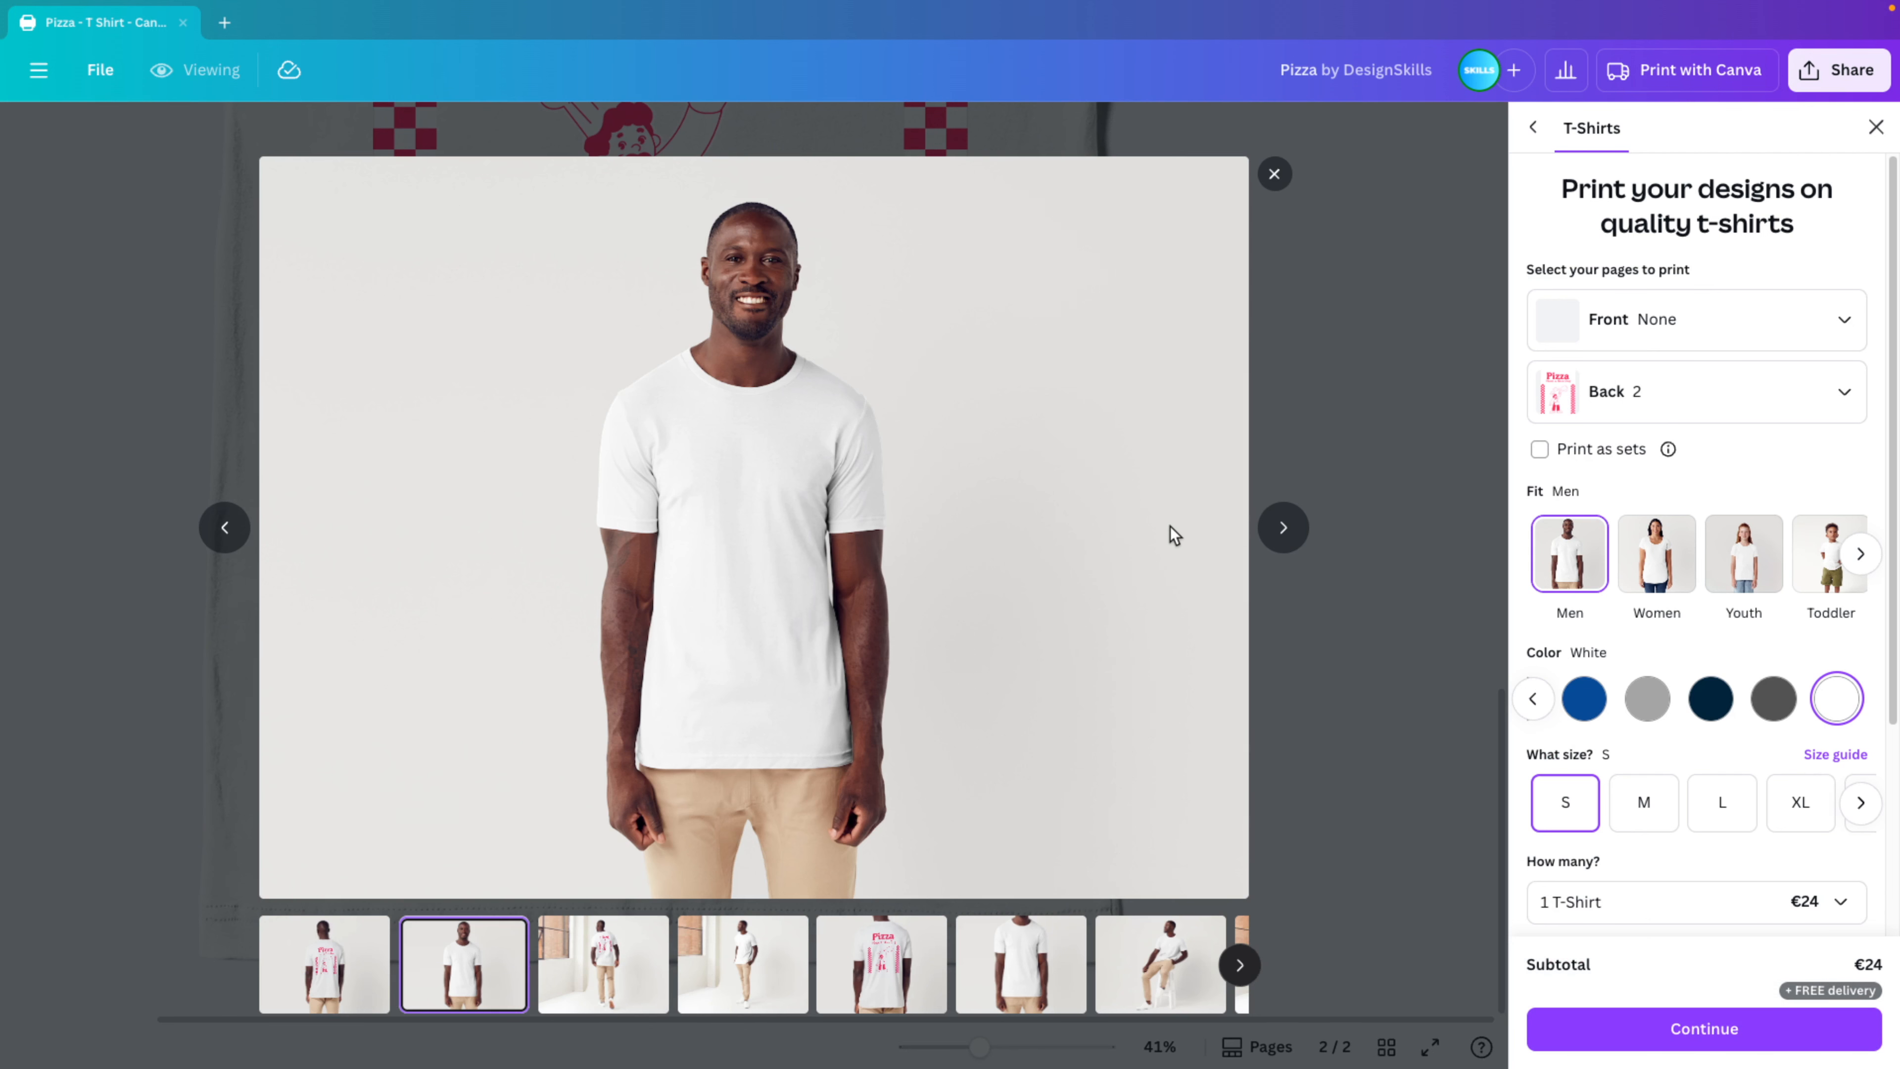
pyautogui.press('Right')
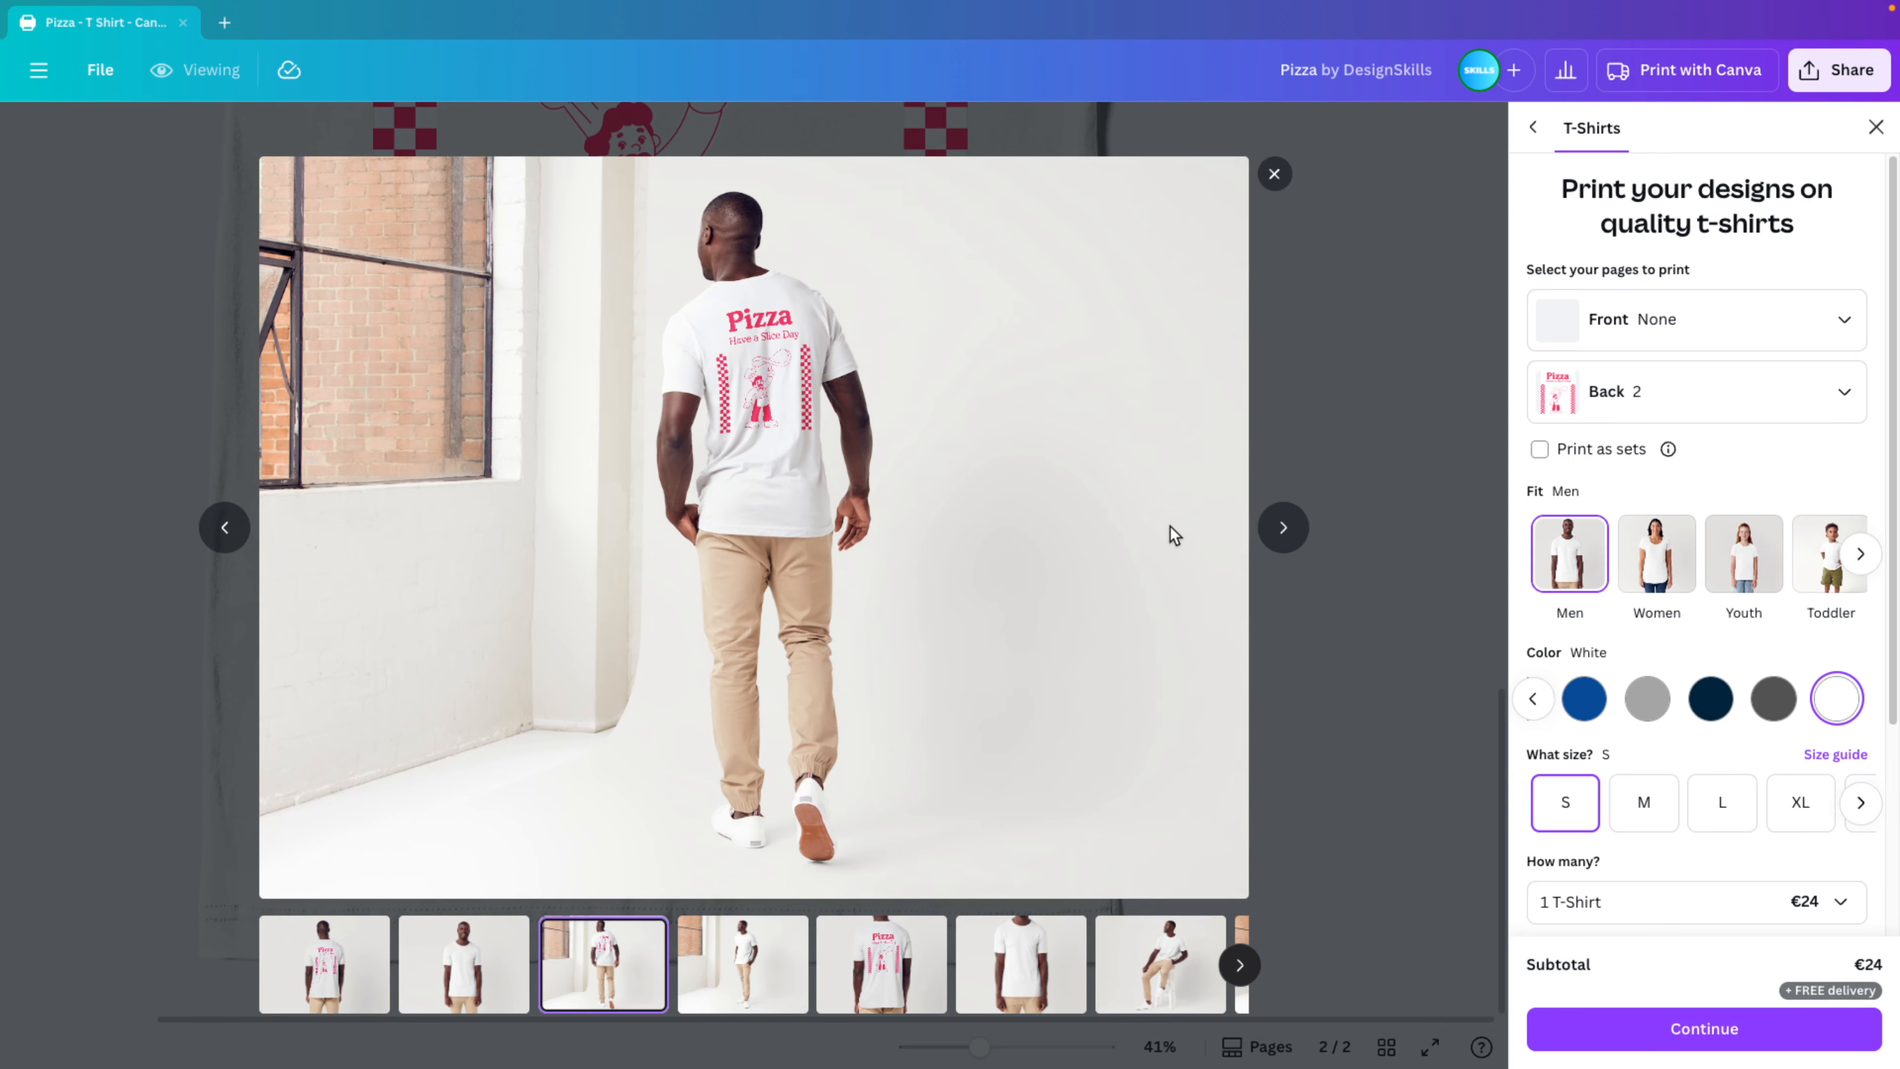
pyautogui.click(1275, 176)
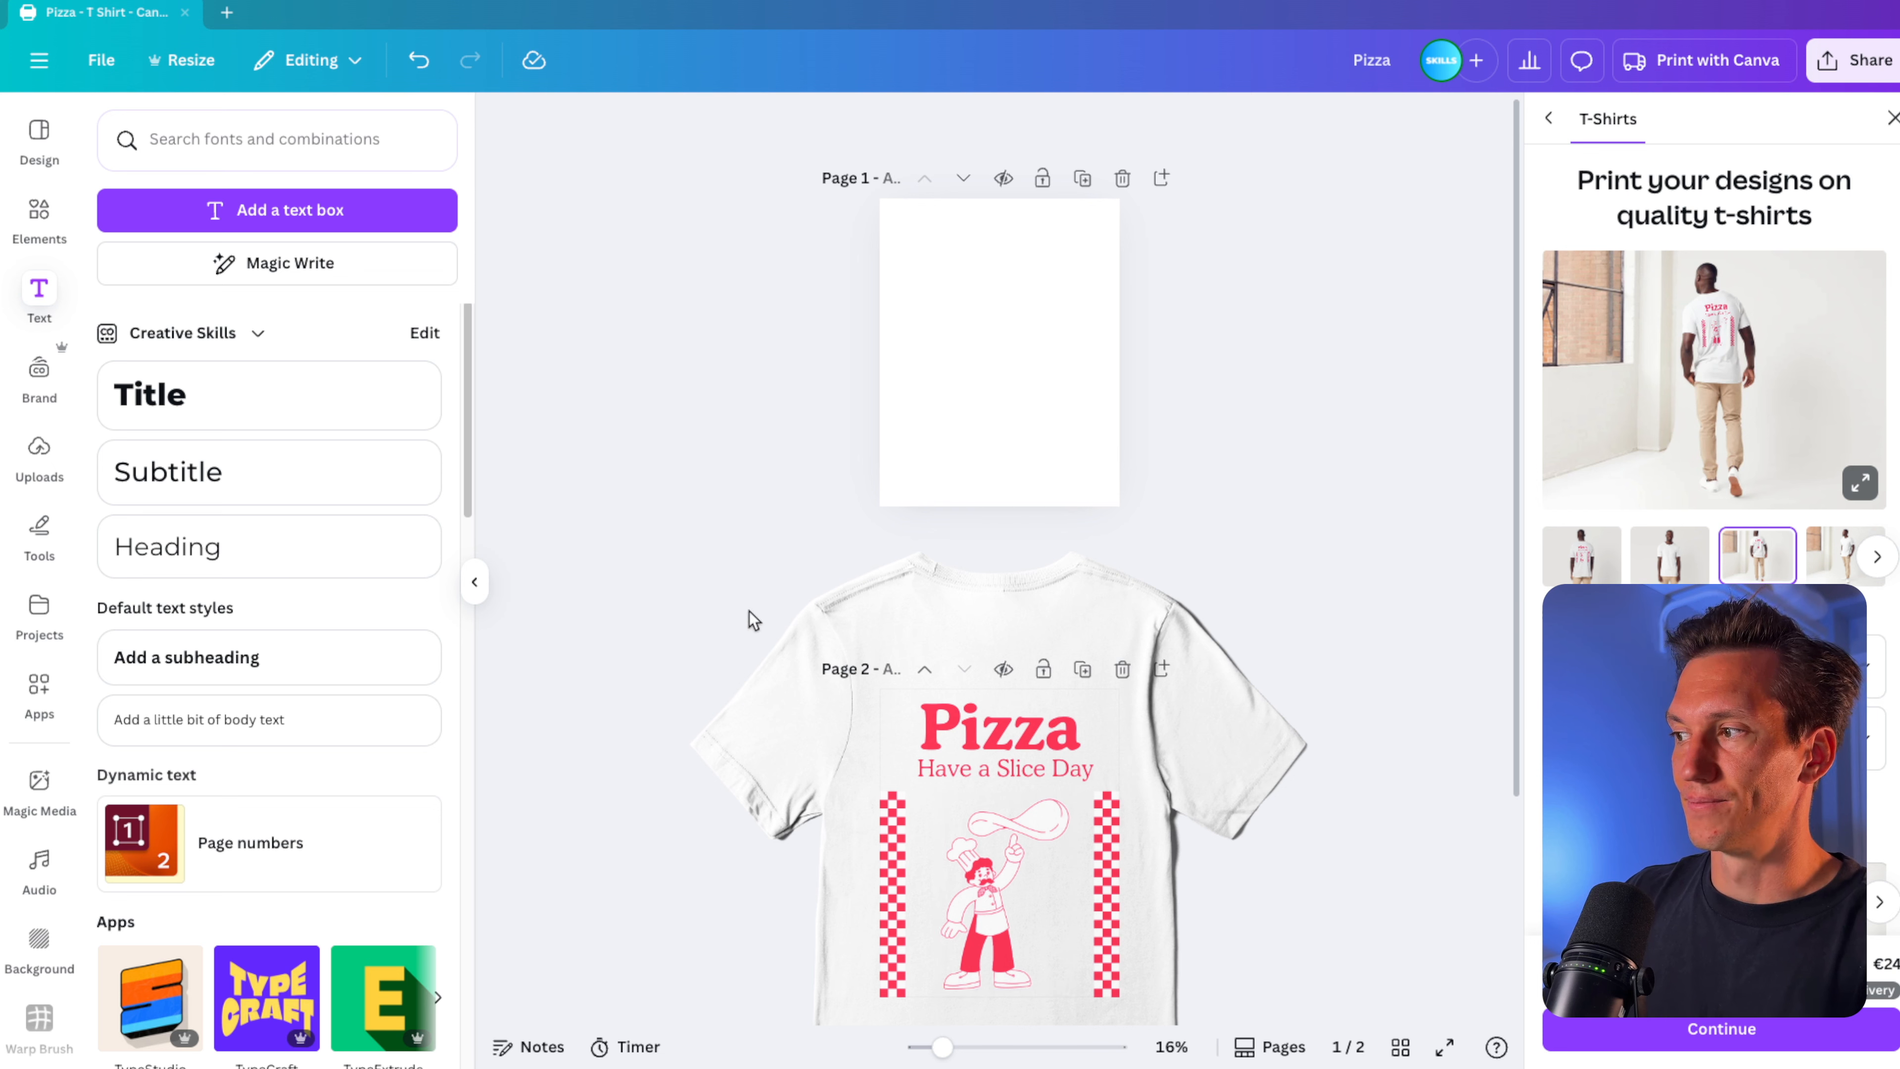
# Move the Pizza design page above the blank page so that it comes first.
pyautogui.scroll(-2, 858, 719)
pyautogui.scroll(-2, 857, 720)
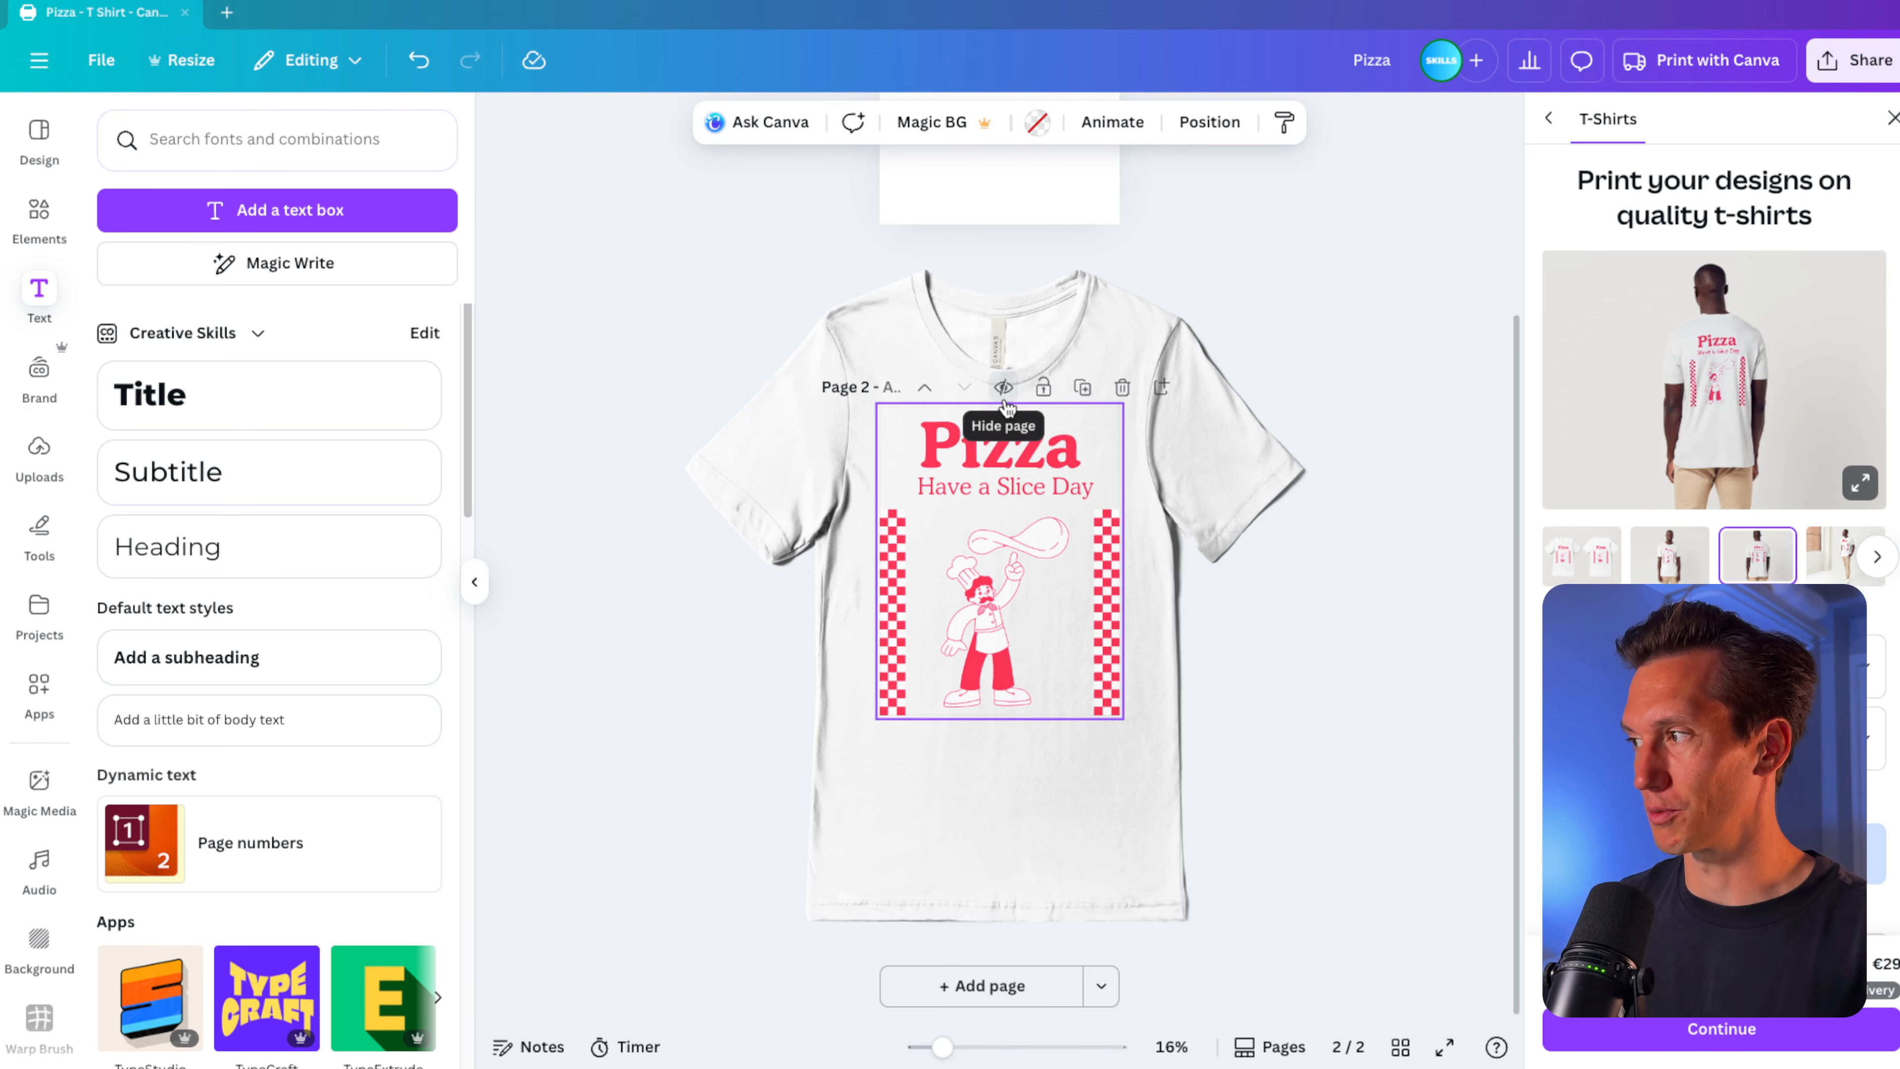
pyautogui.scroll(4, 1006, 410)
pyautogui.click(1014, 346)
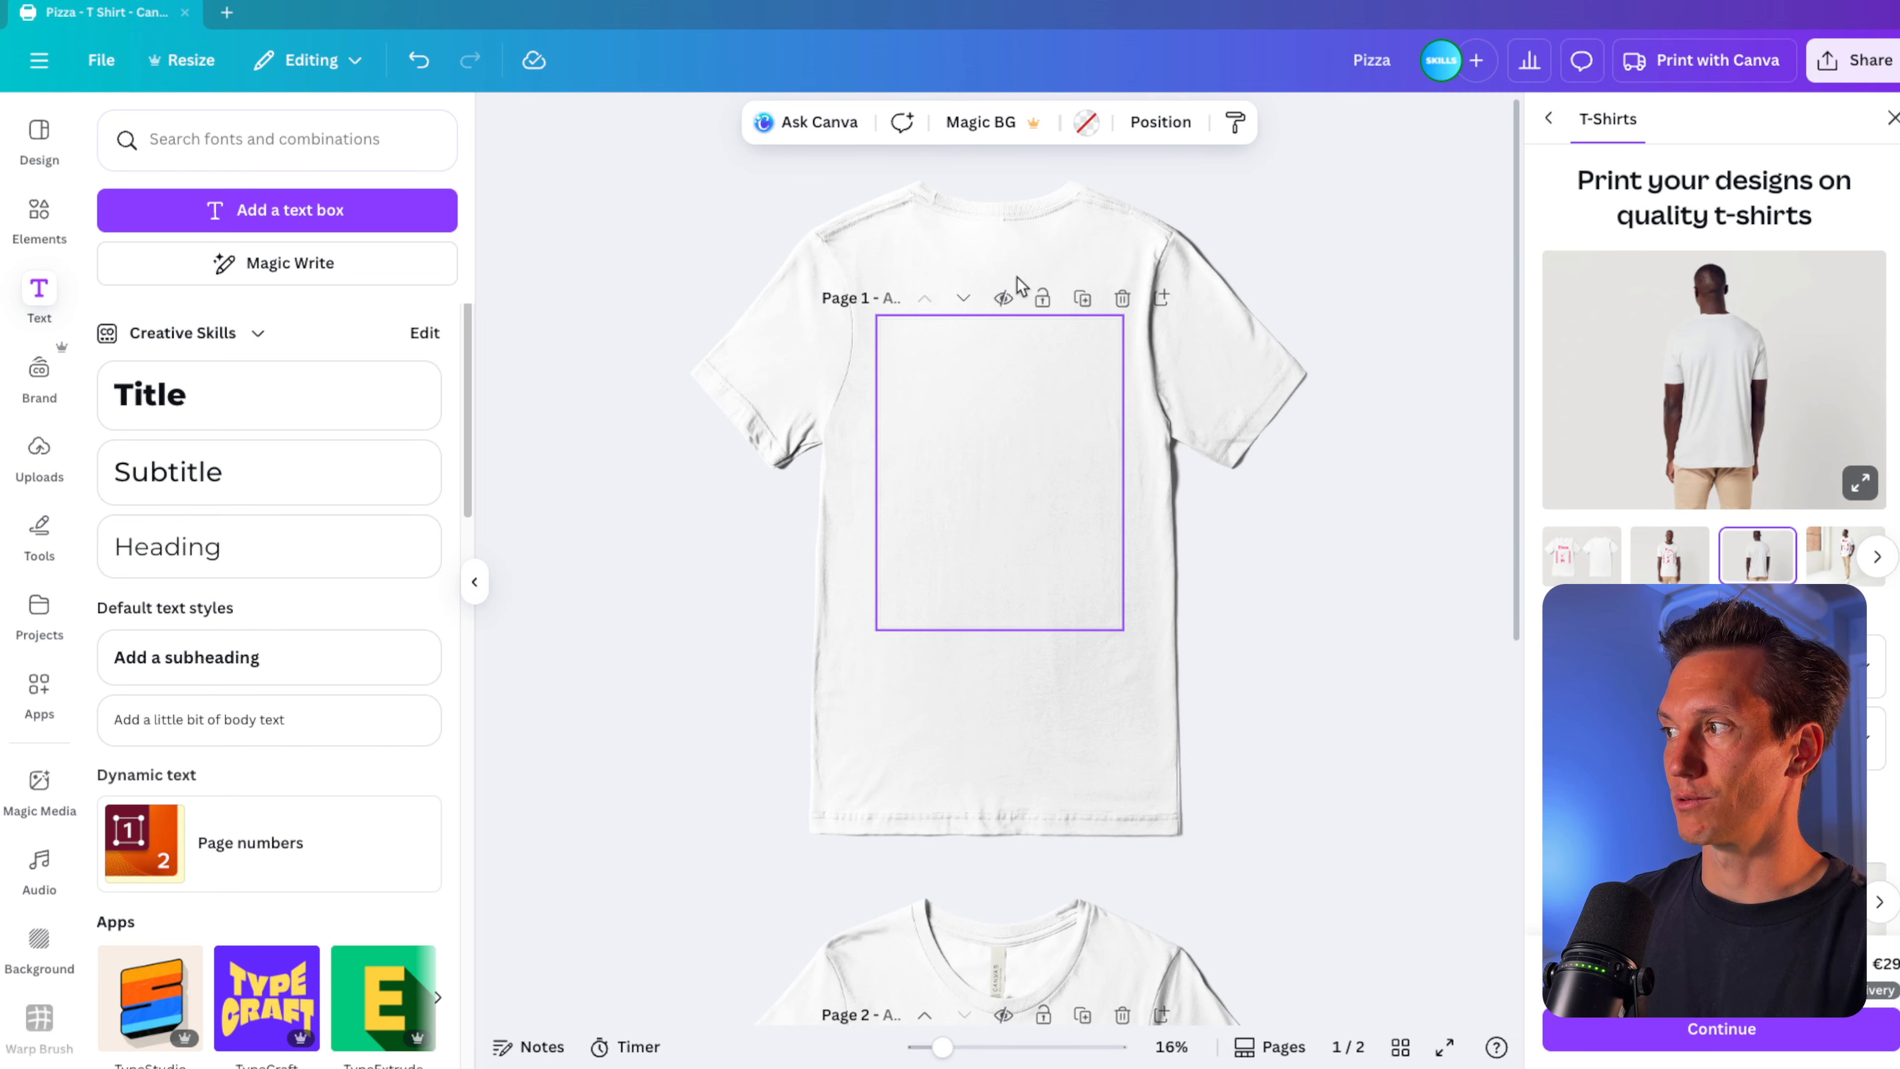
pyautogui.scroll(-5, 967, 556)
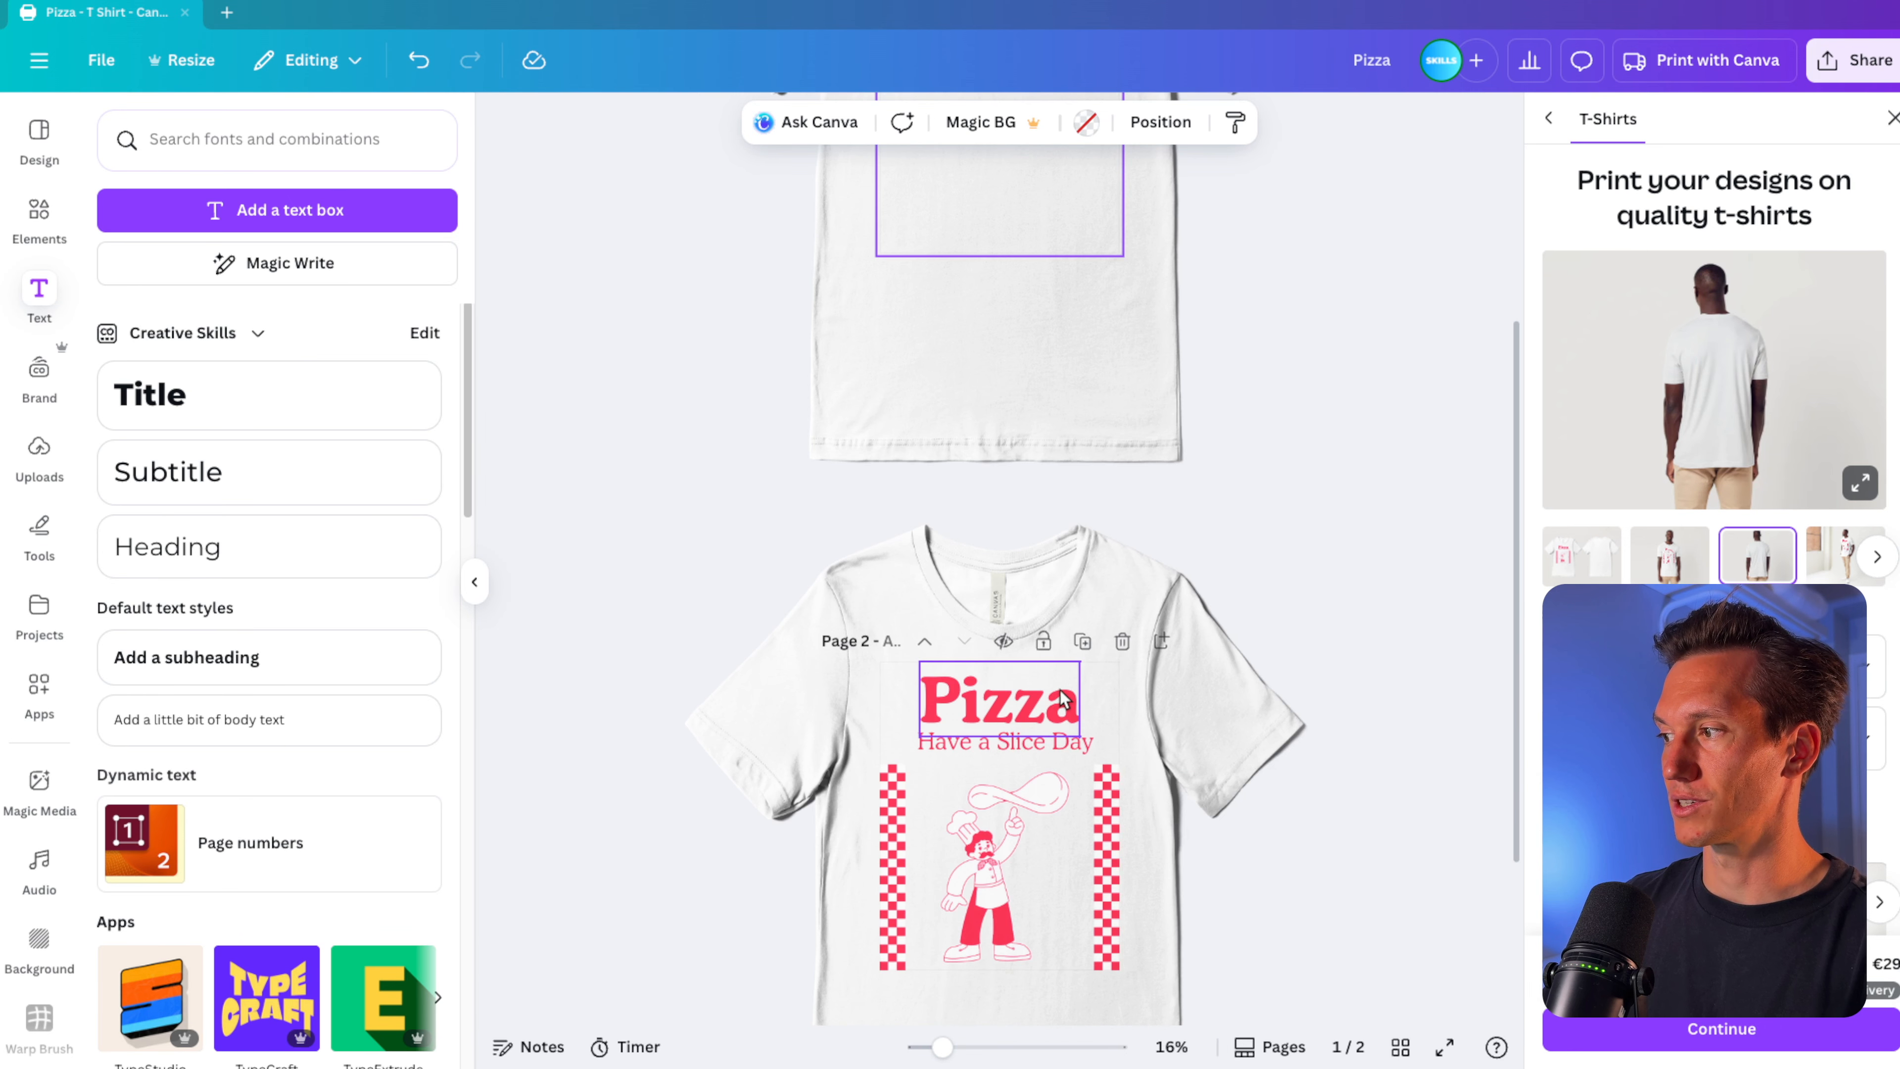
pyautogui.click(924, 645)
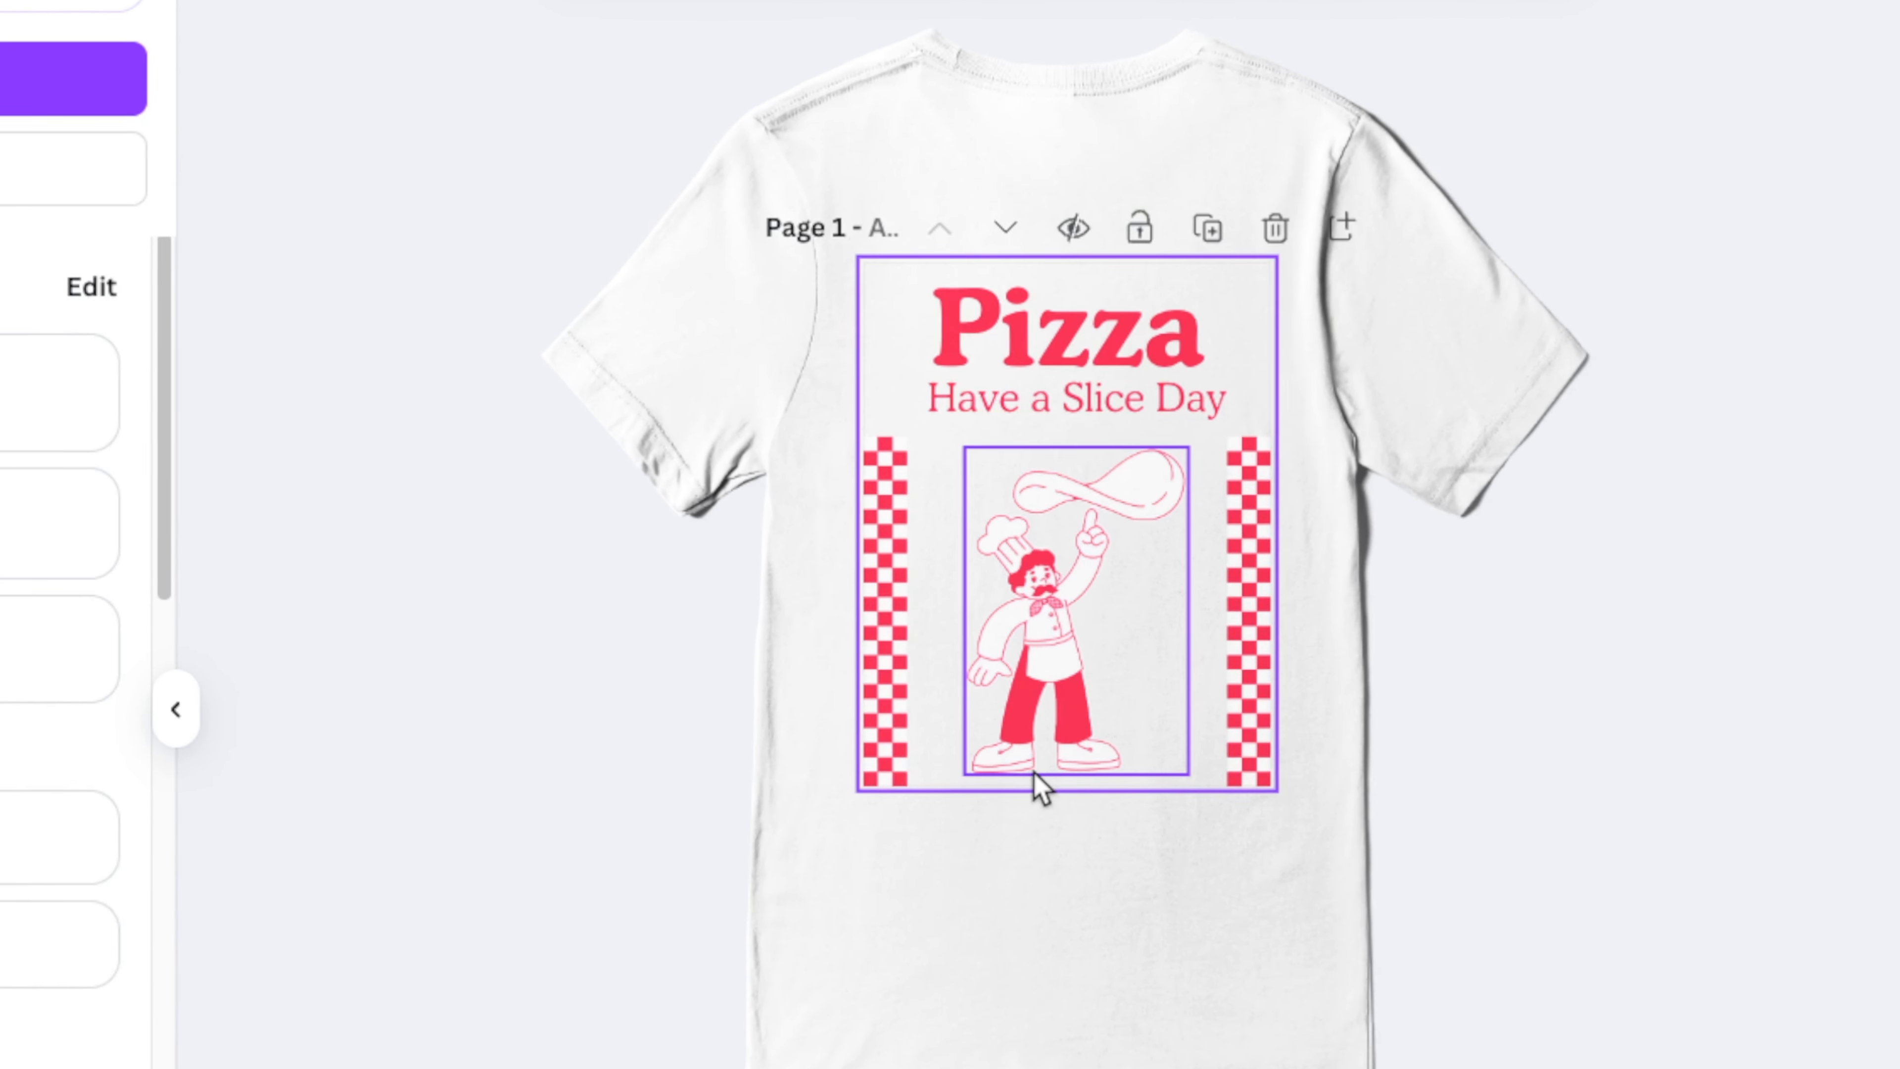
# Copy the Pizza title and the "Have a Slice Day" line from page 1 onto the blank page 2.
pyautogui.scroll(-10, 1070, 836)
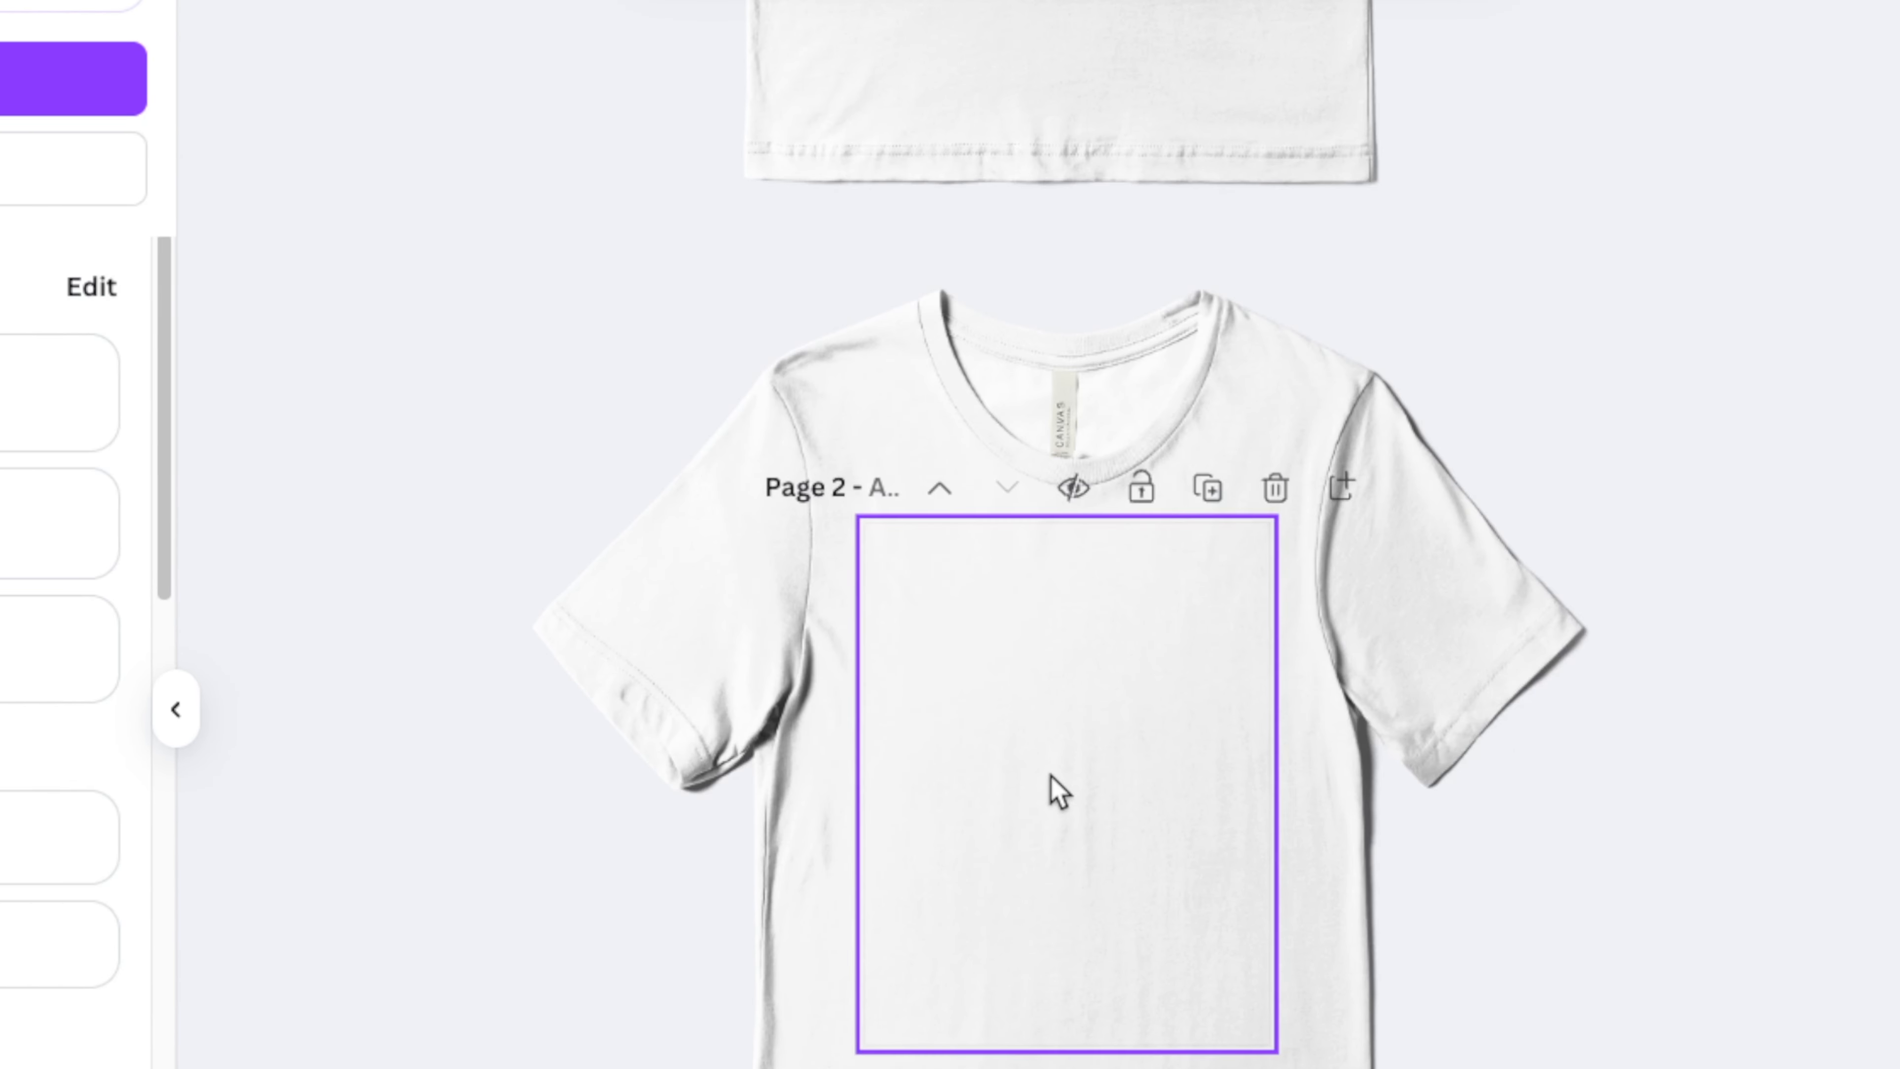
pyautogui.scroll(10, 1057, 789)
pyautogui.click(1166, 277)
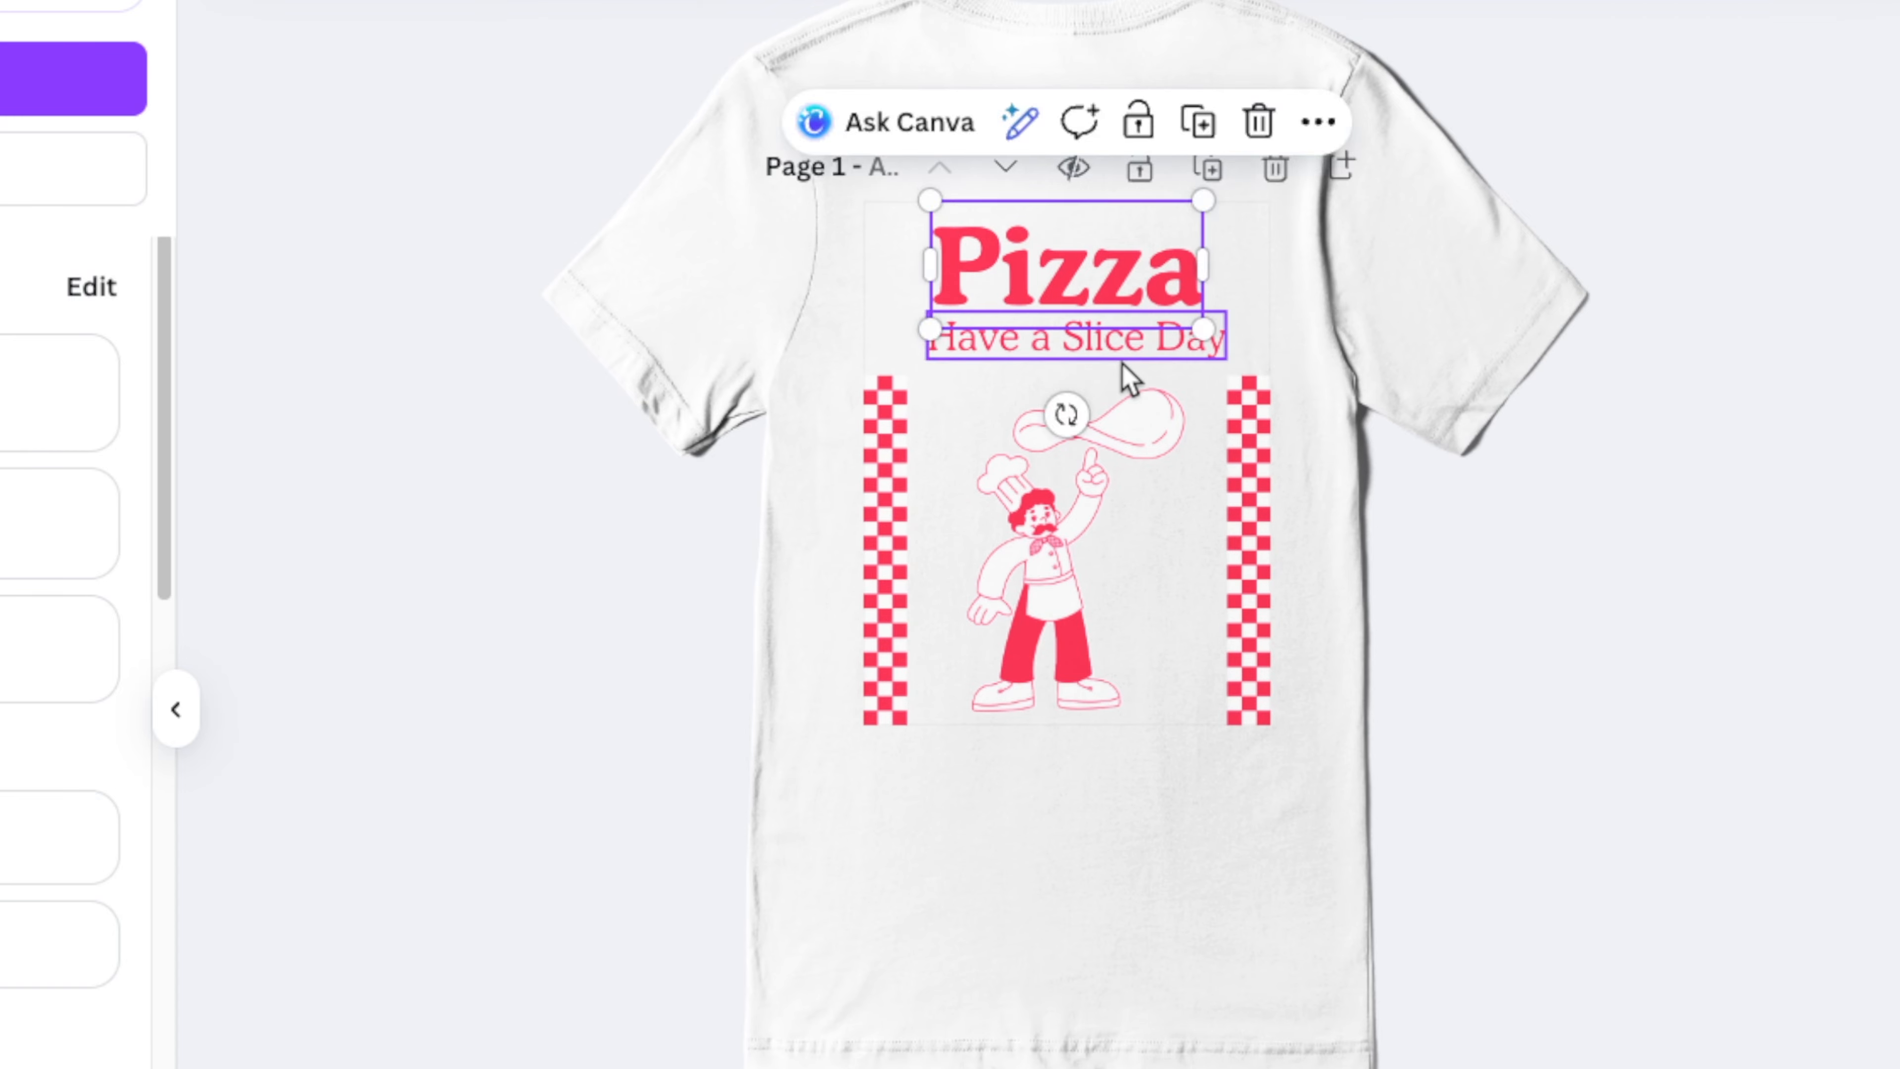
pyautogui.keyDown('shift'); pyautogui.click(1124, 365); pyautogui.keyUp('shift')
pyautogui.scroll(-10, 1153, 844)
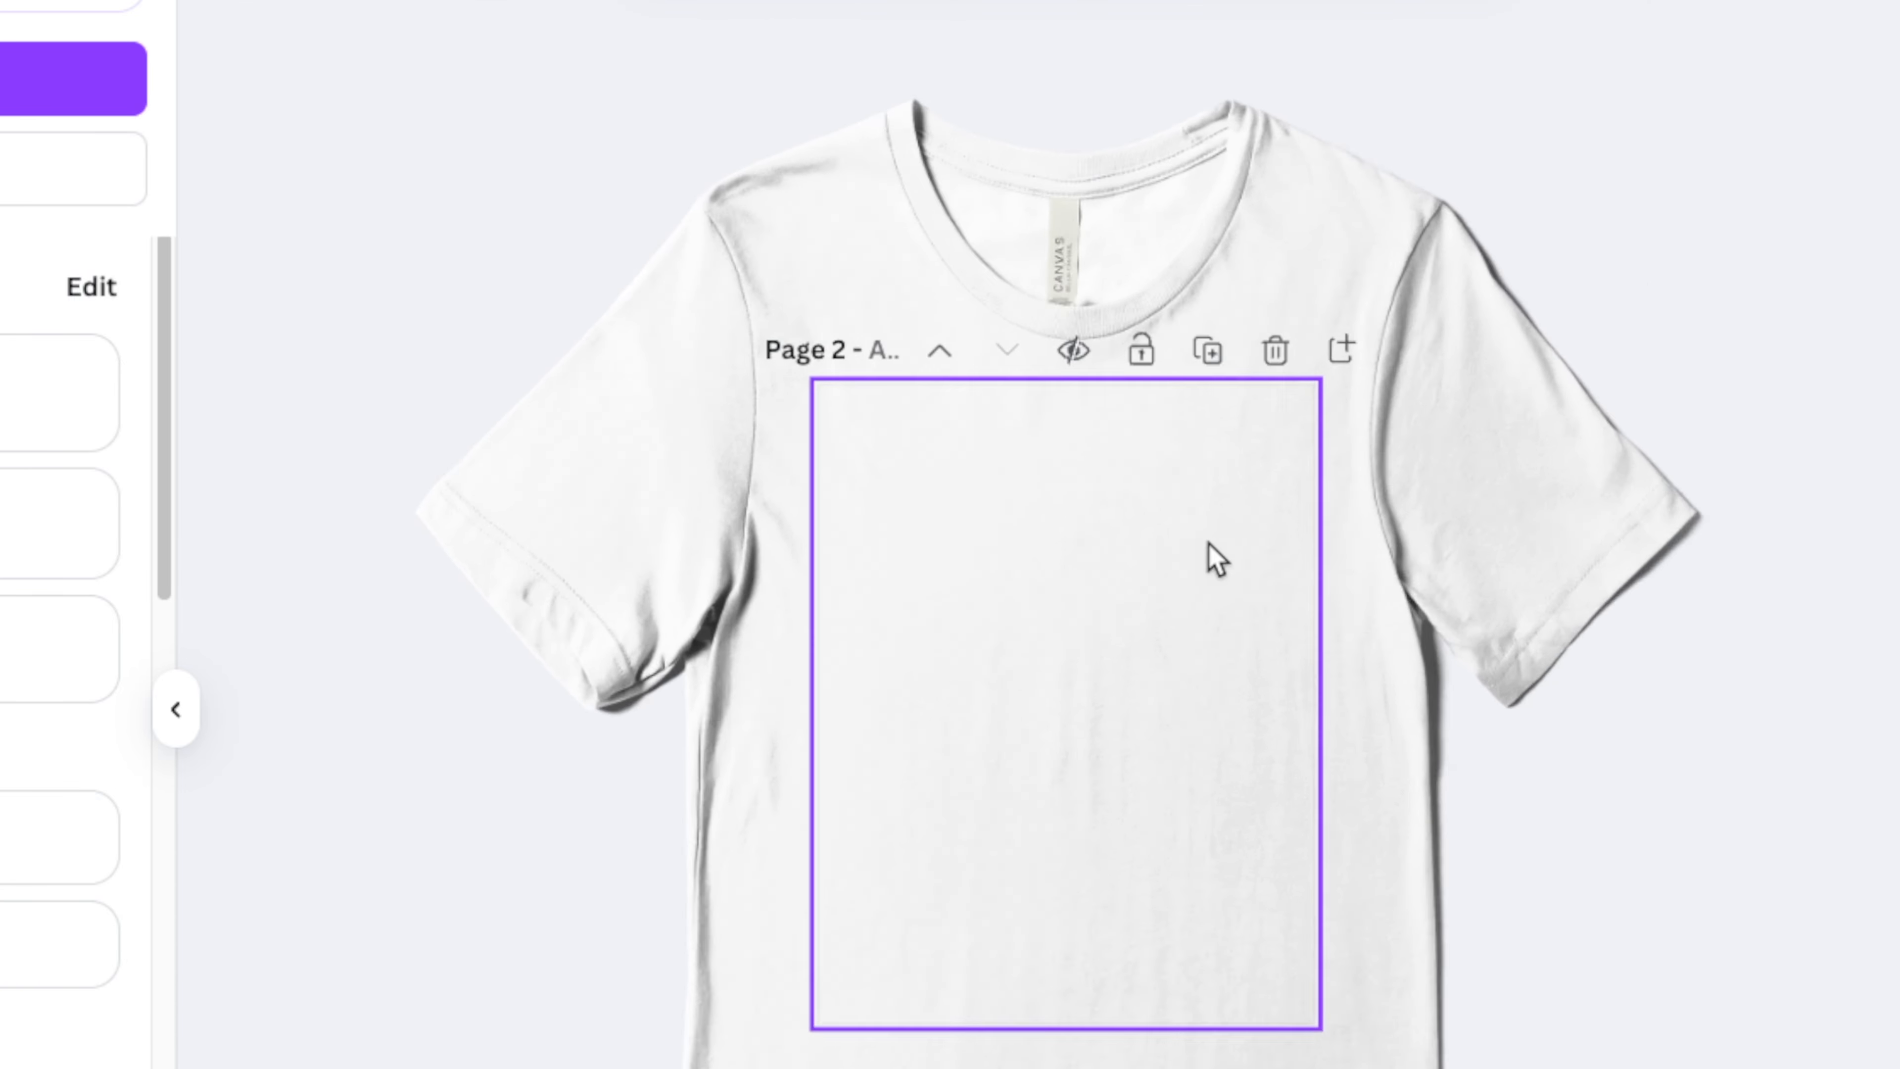
pyautogui.hotkey('ctrl', 'v')
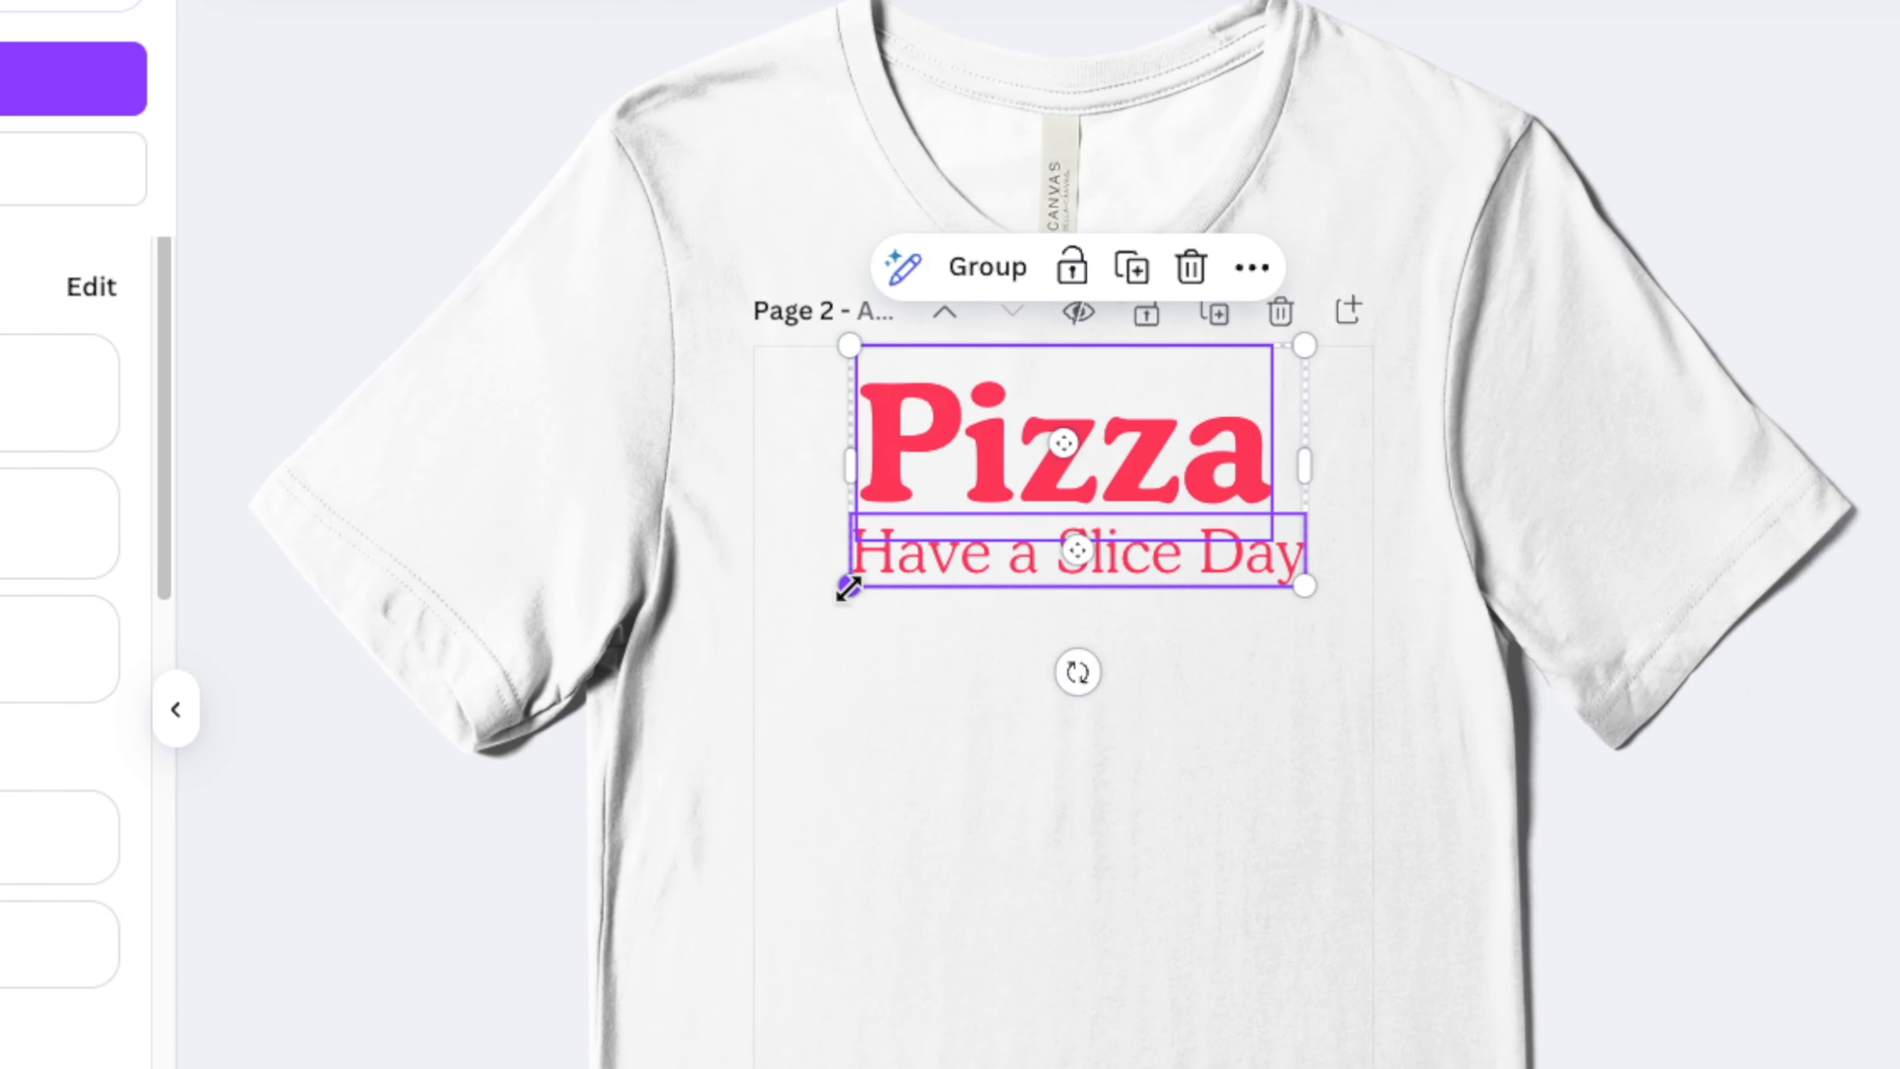
# Shrink the copied Pizza title and tagline on page 2 into a small chest logo near the page's upper-right corner.
pyautogui.moveTo(847, 587); pyautogui.dragTo(1111, 449)
pyautogui.scroll(5, 1347, 434)
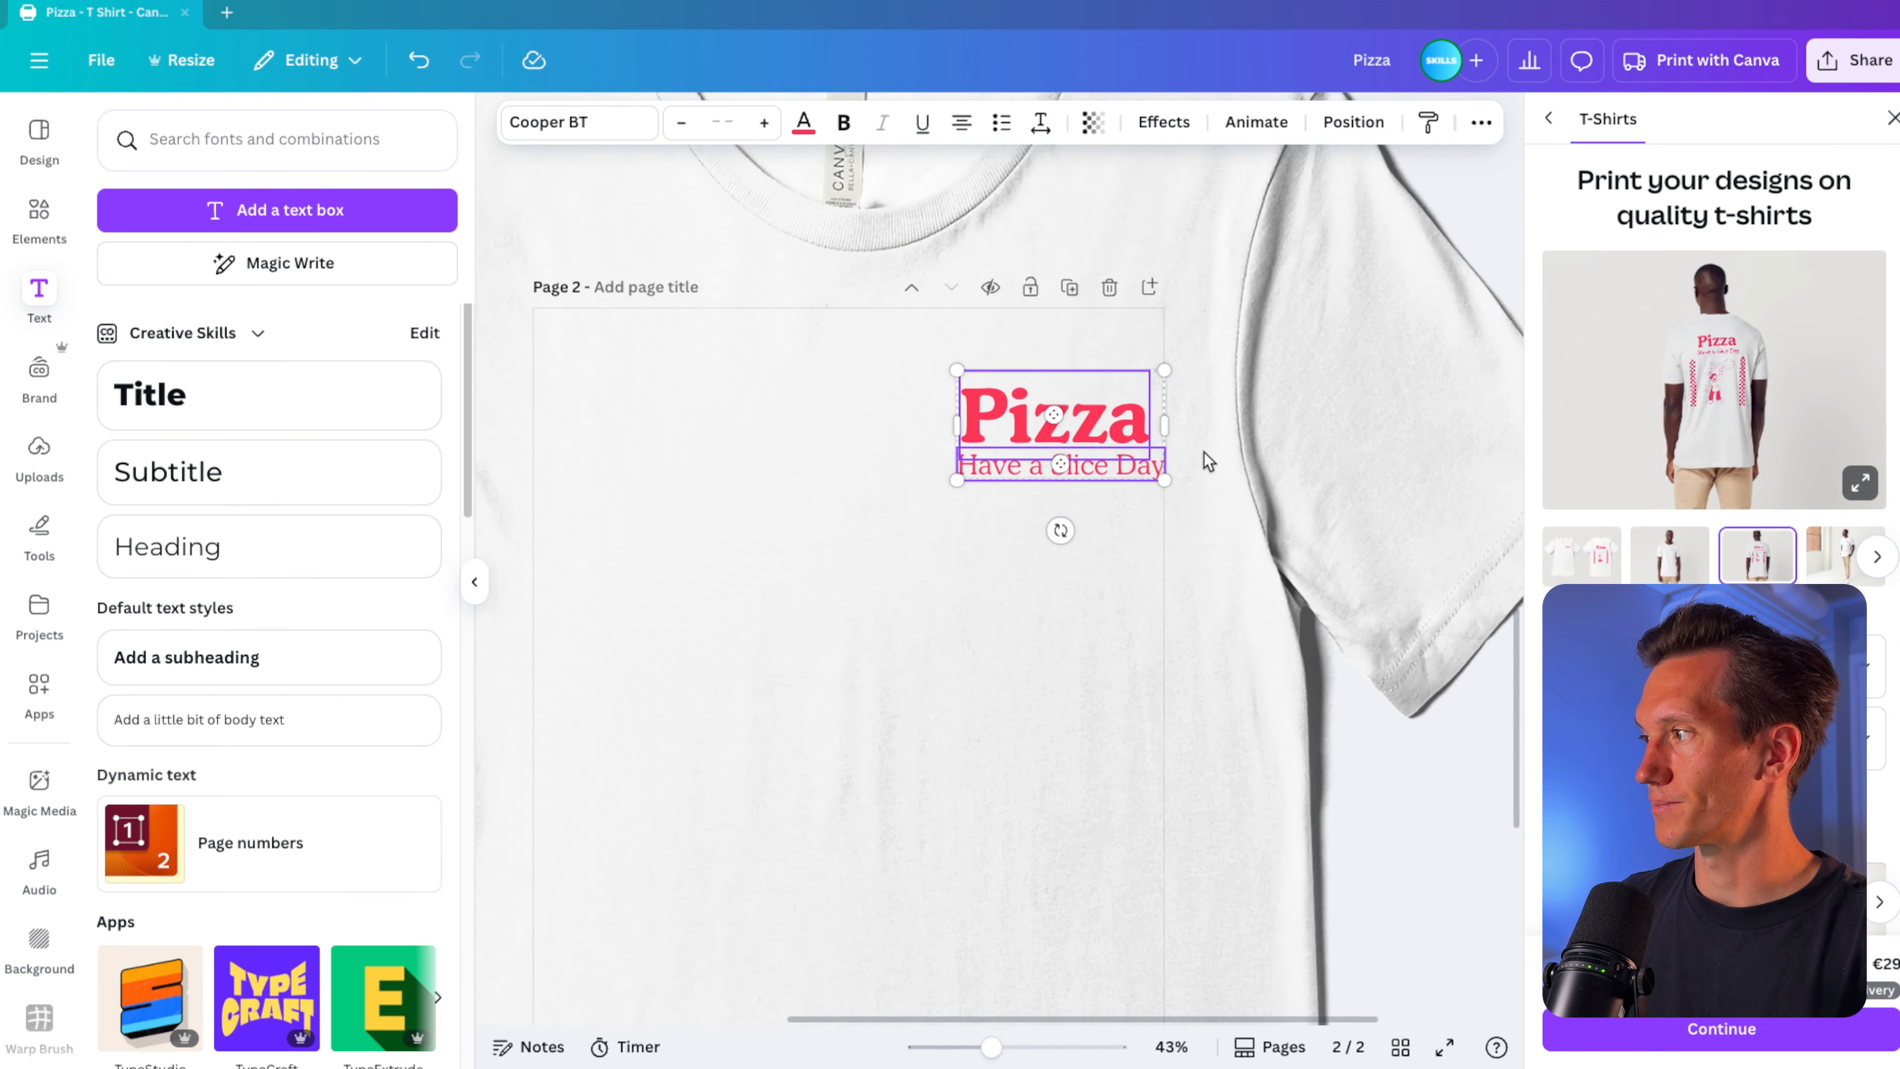
pyautogui.scroll(2, 1204, 451)
pyautogui.moveTo(916, 480); pyautogui.dragTo(960, 462)
pyautogui.moveTo(1123, 411); pyautogui.dragTo(1119, 433)
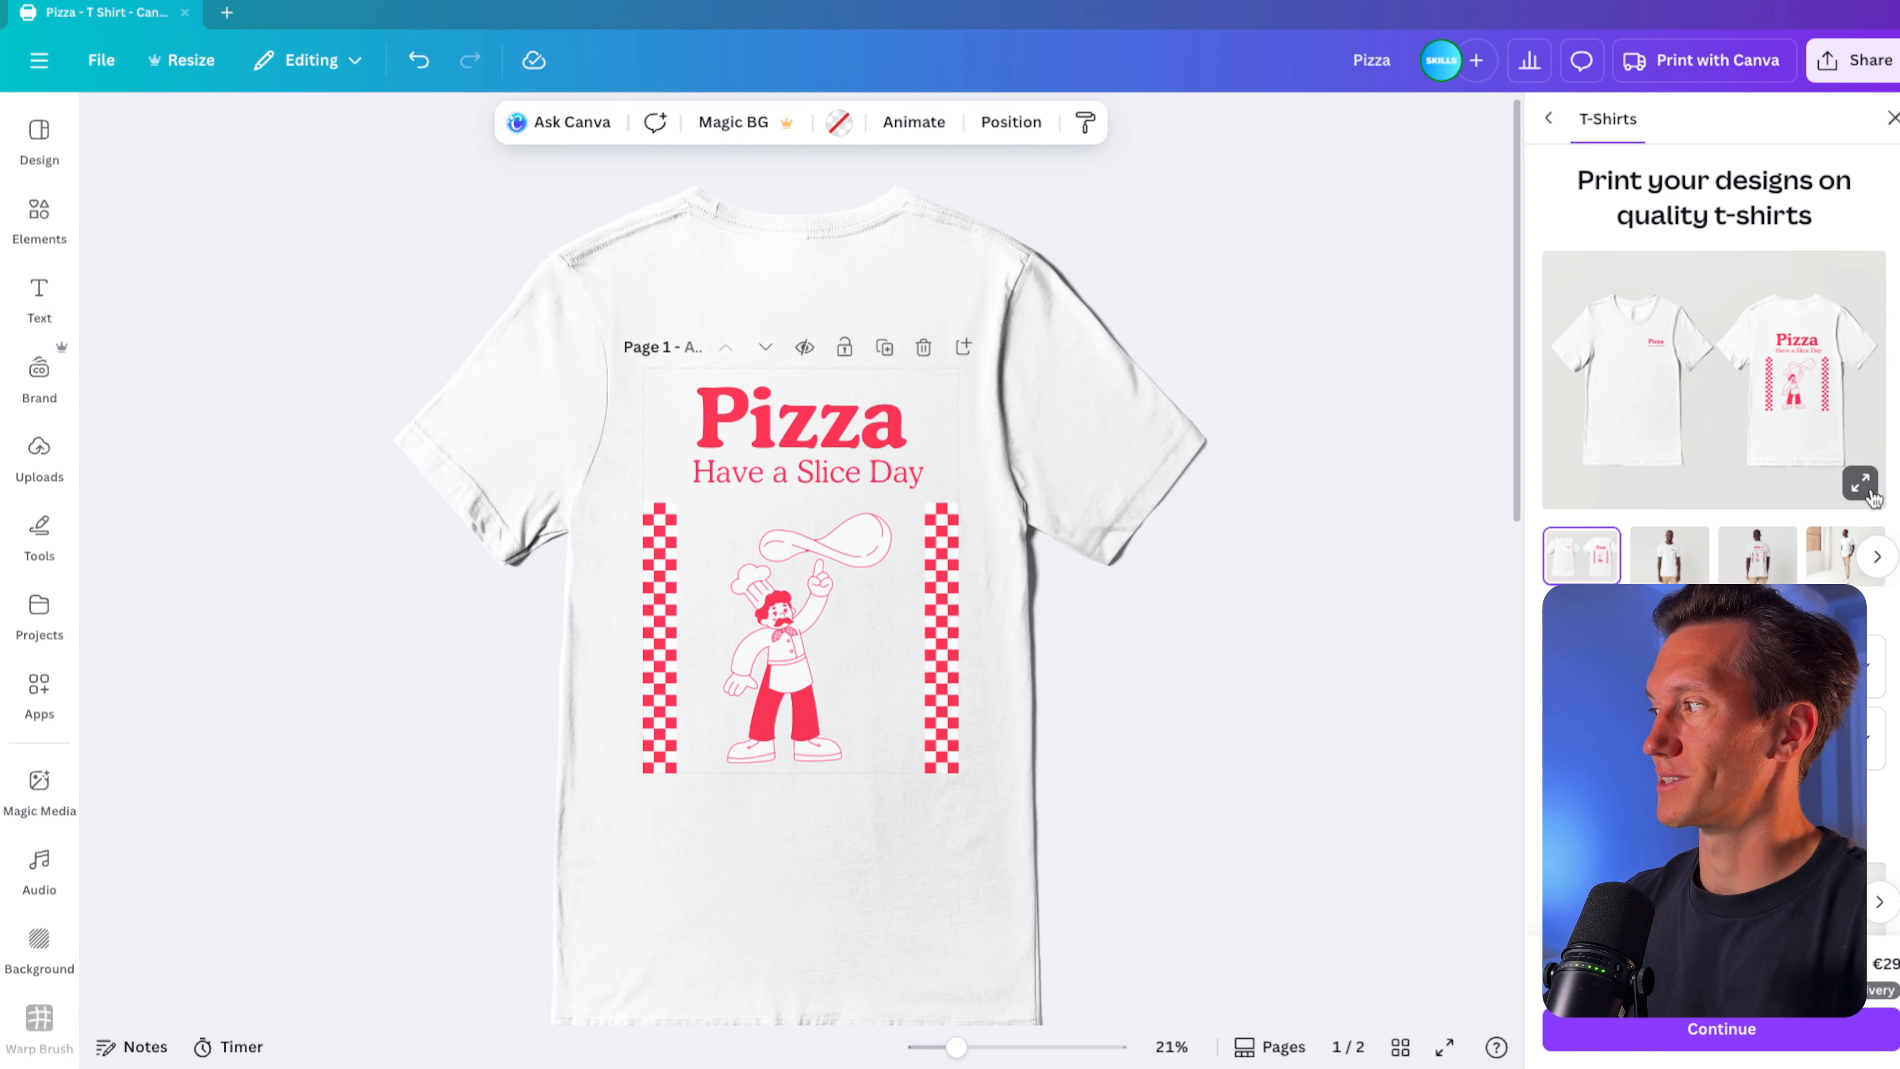
# Examine the enlarged front-and-back mockup, and look through the enlarged women's model views of the printed T-shirt.
pyautogui.click(1860, 485)
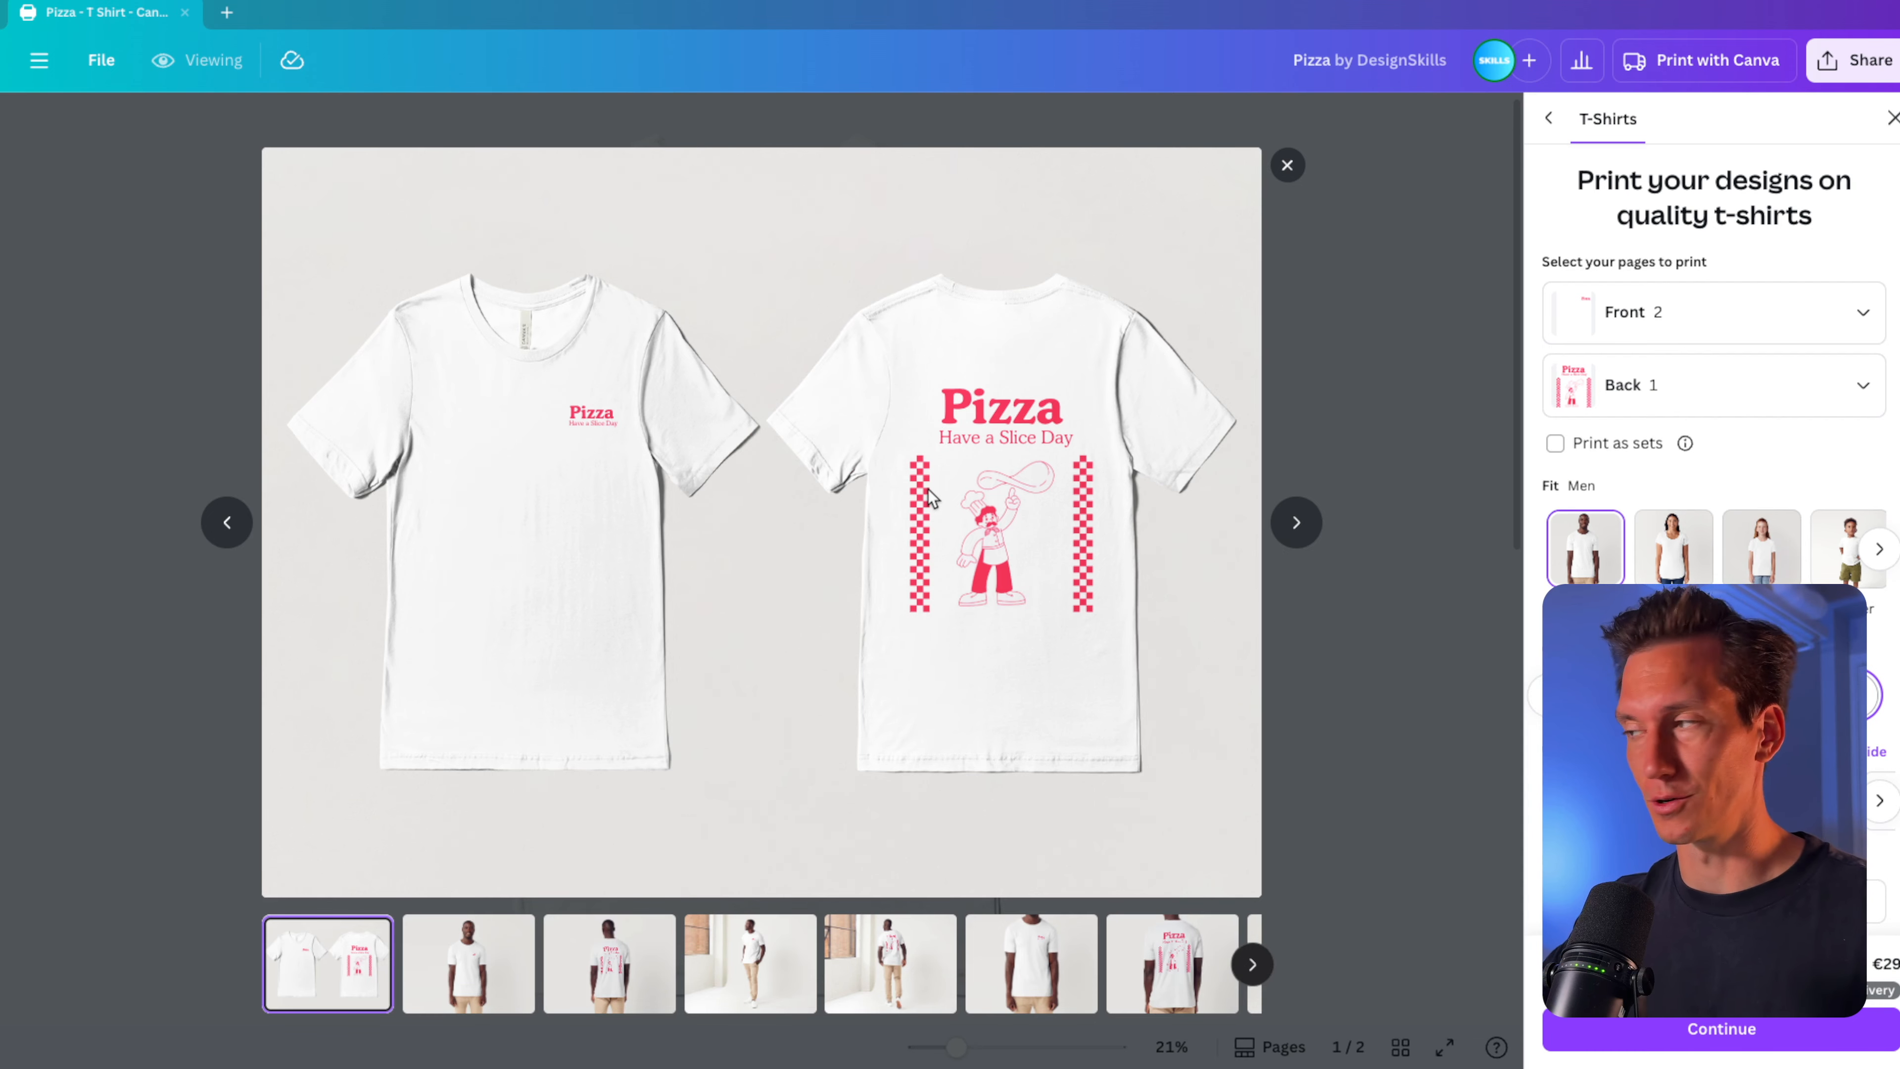
pyautogui.click(1287, 165)
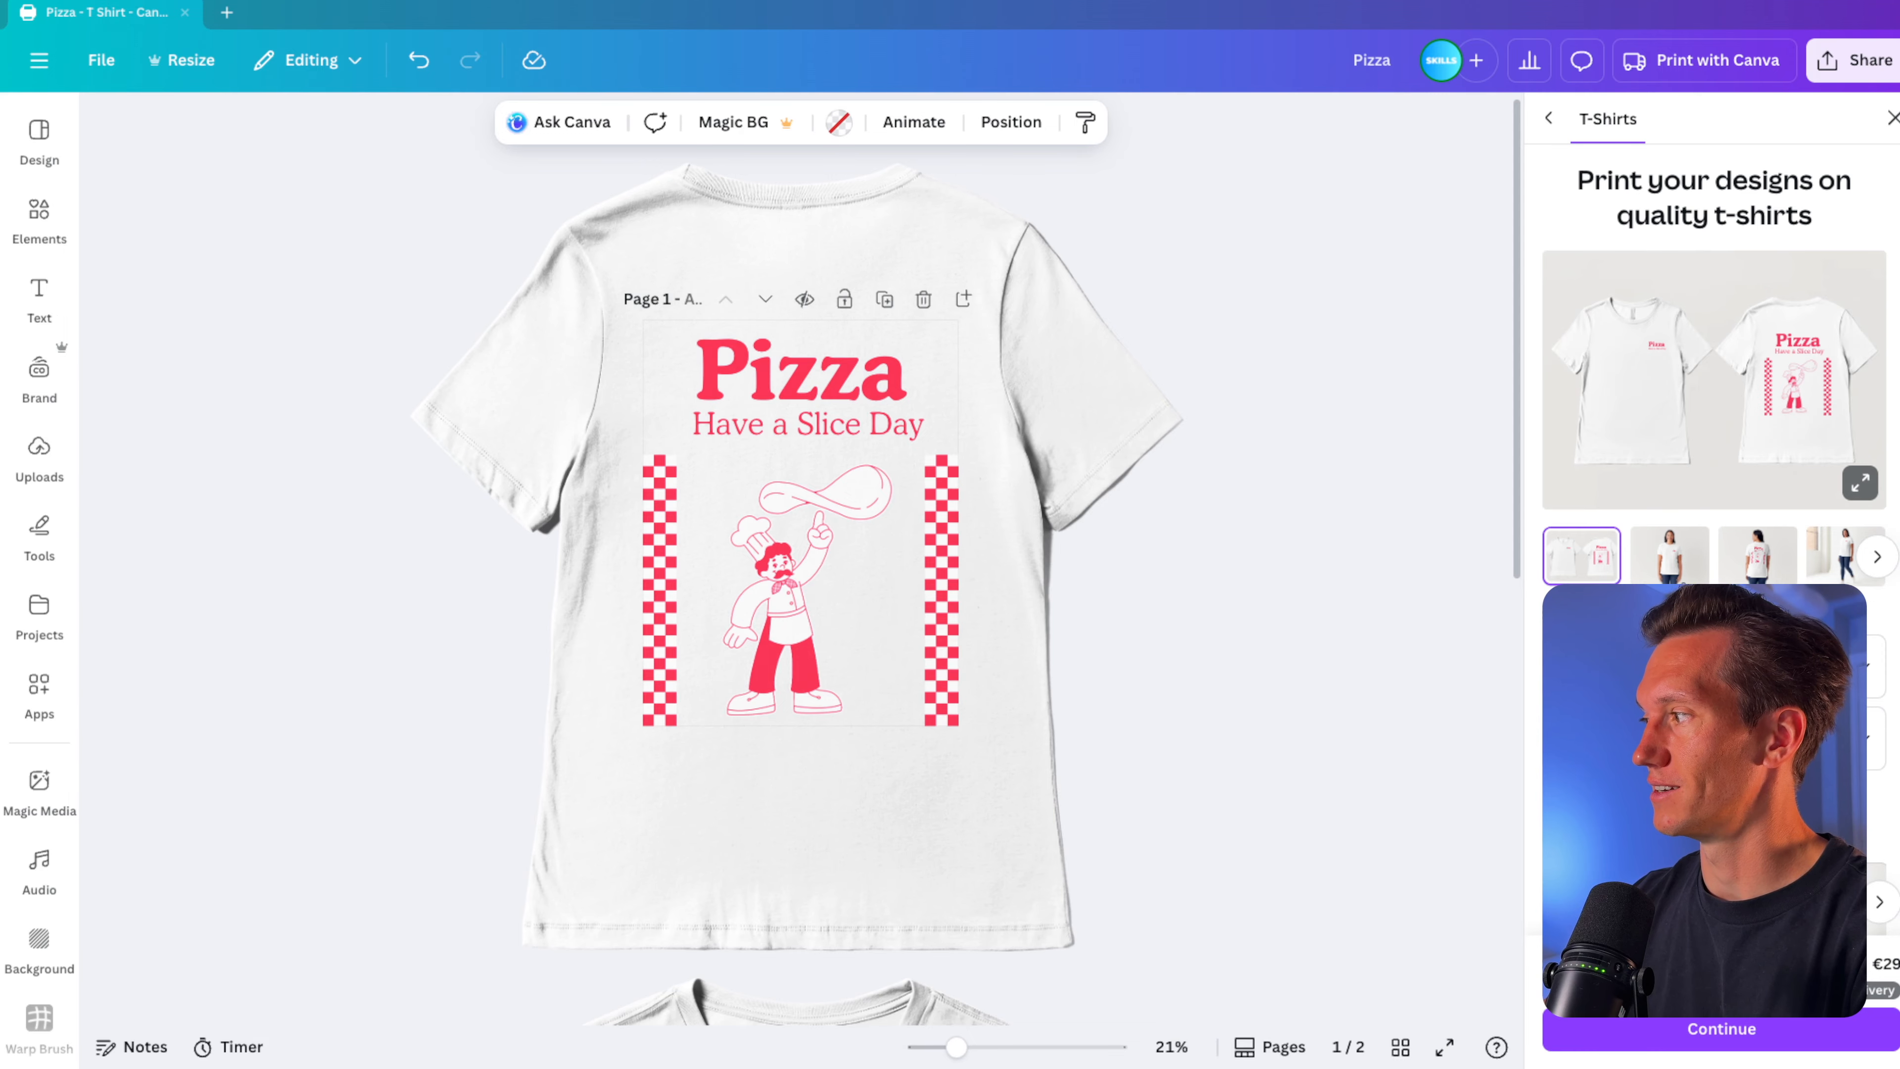
pyautogui.click(1669, 555)
pyautogui.click(1757, 555)
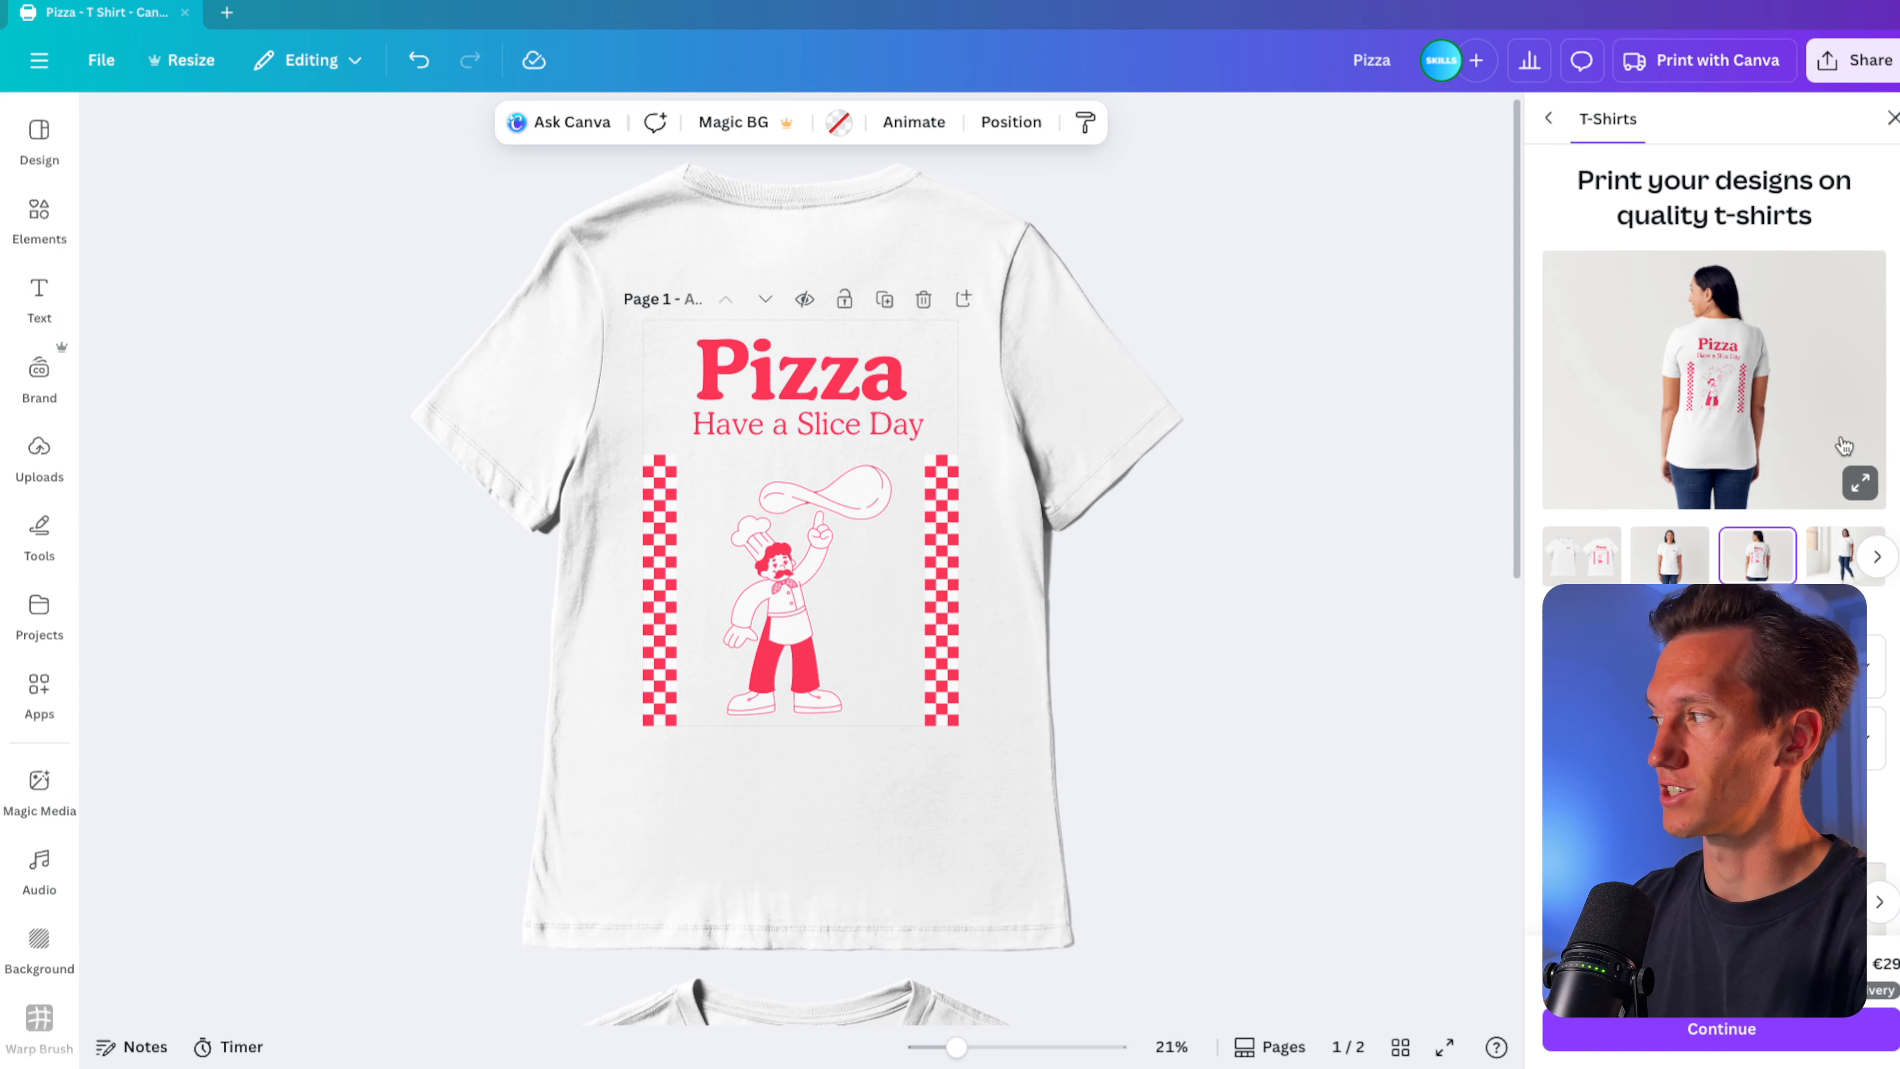
pyautogui.click(1860, 483)
pyautogui.press('Right')
pyautogui.press('Right')
pyautogui.press('Right')
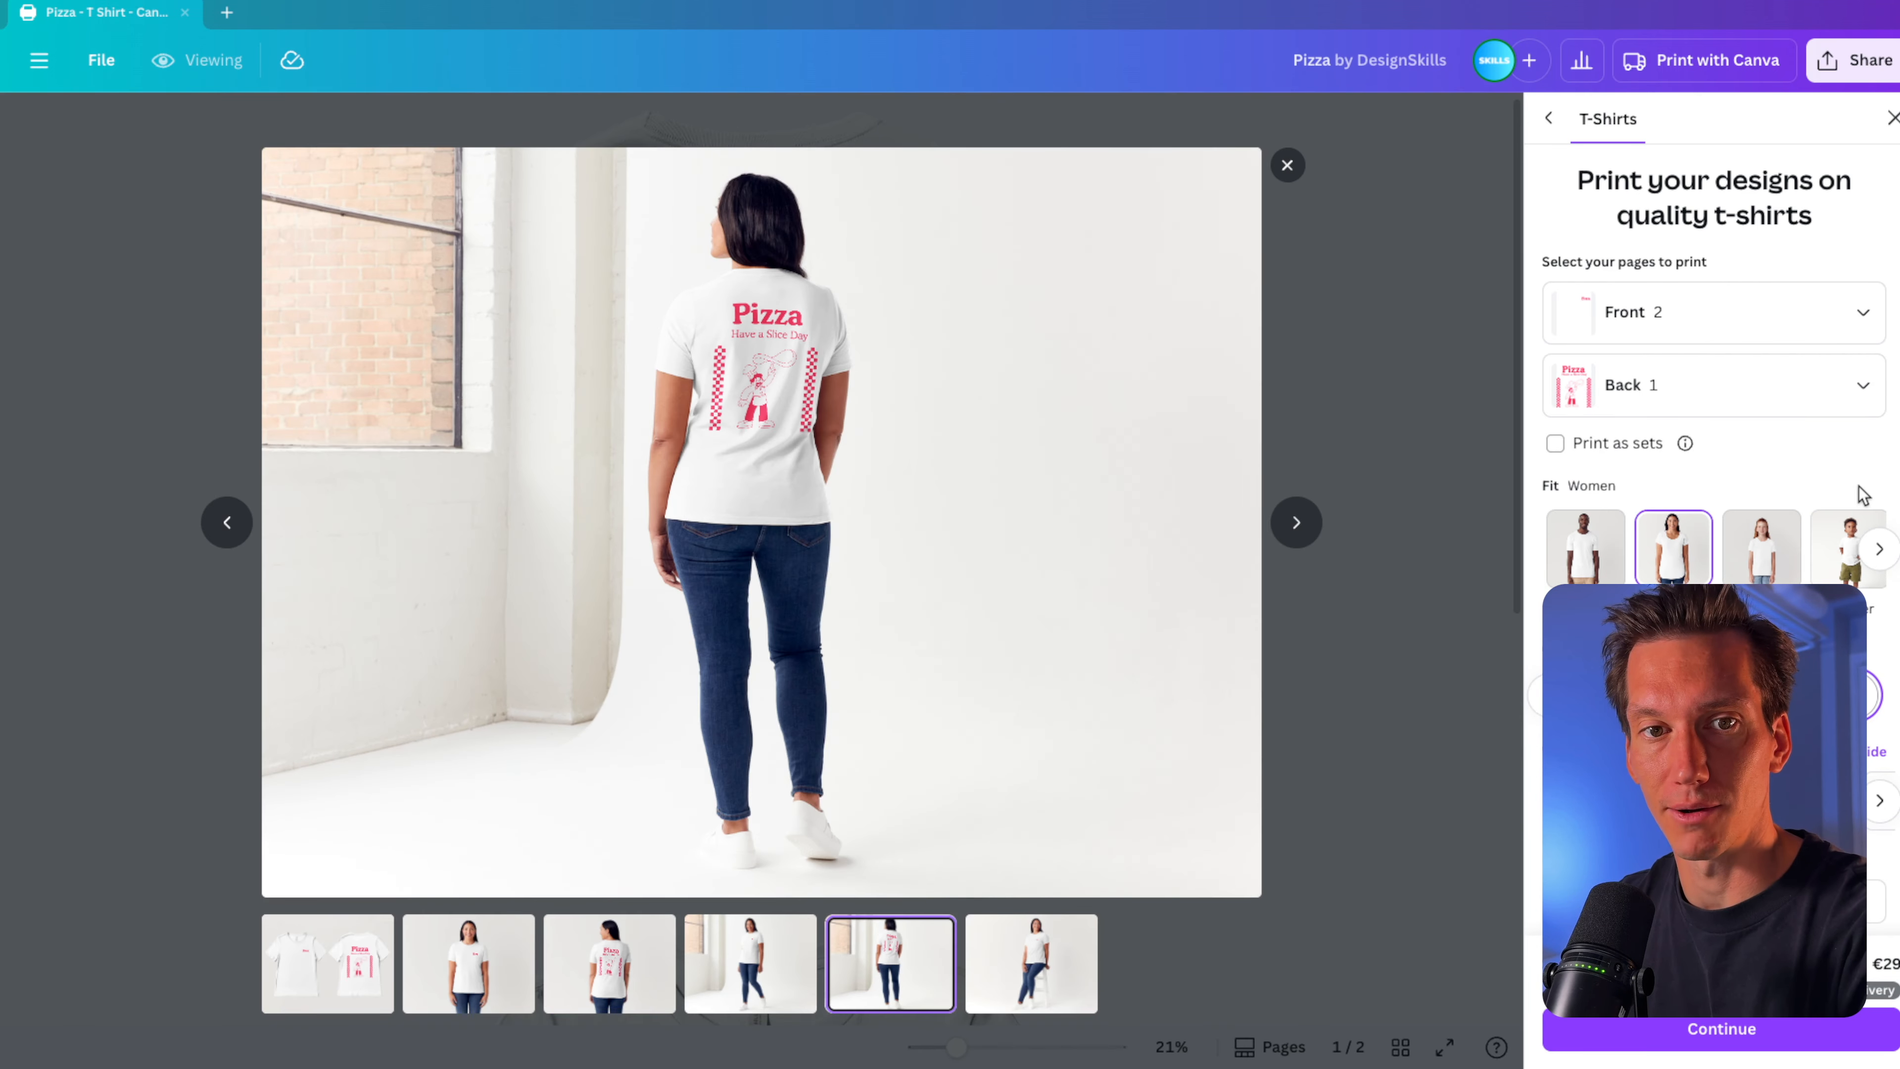
pyautogui.press('Right')
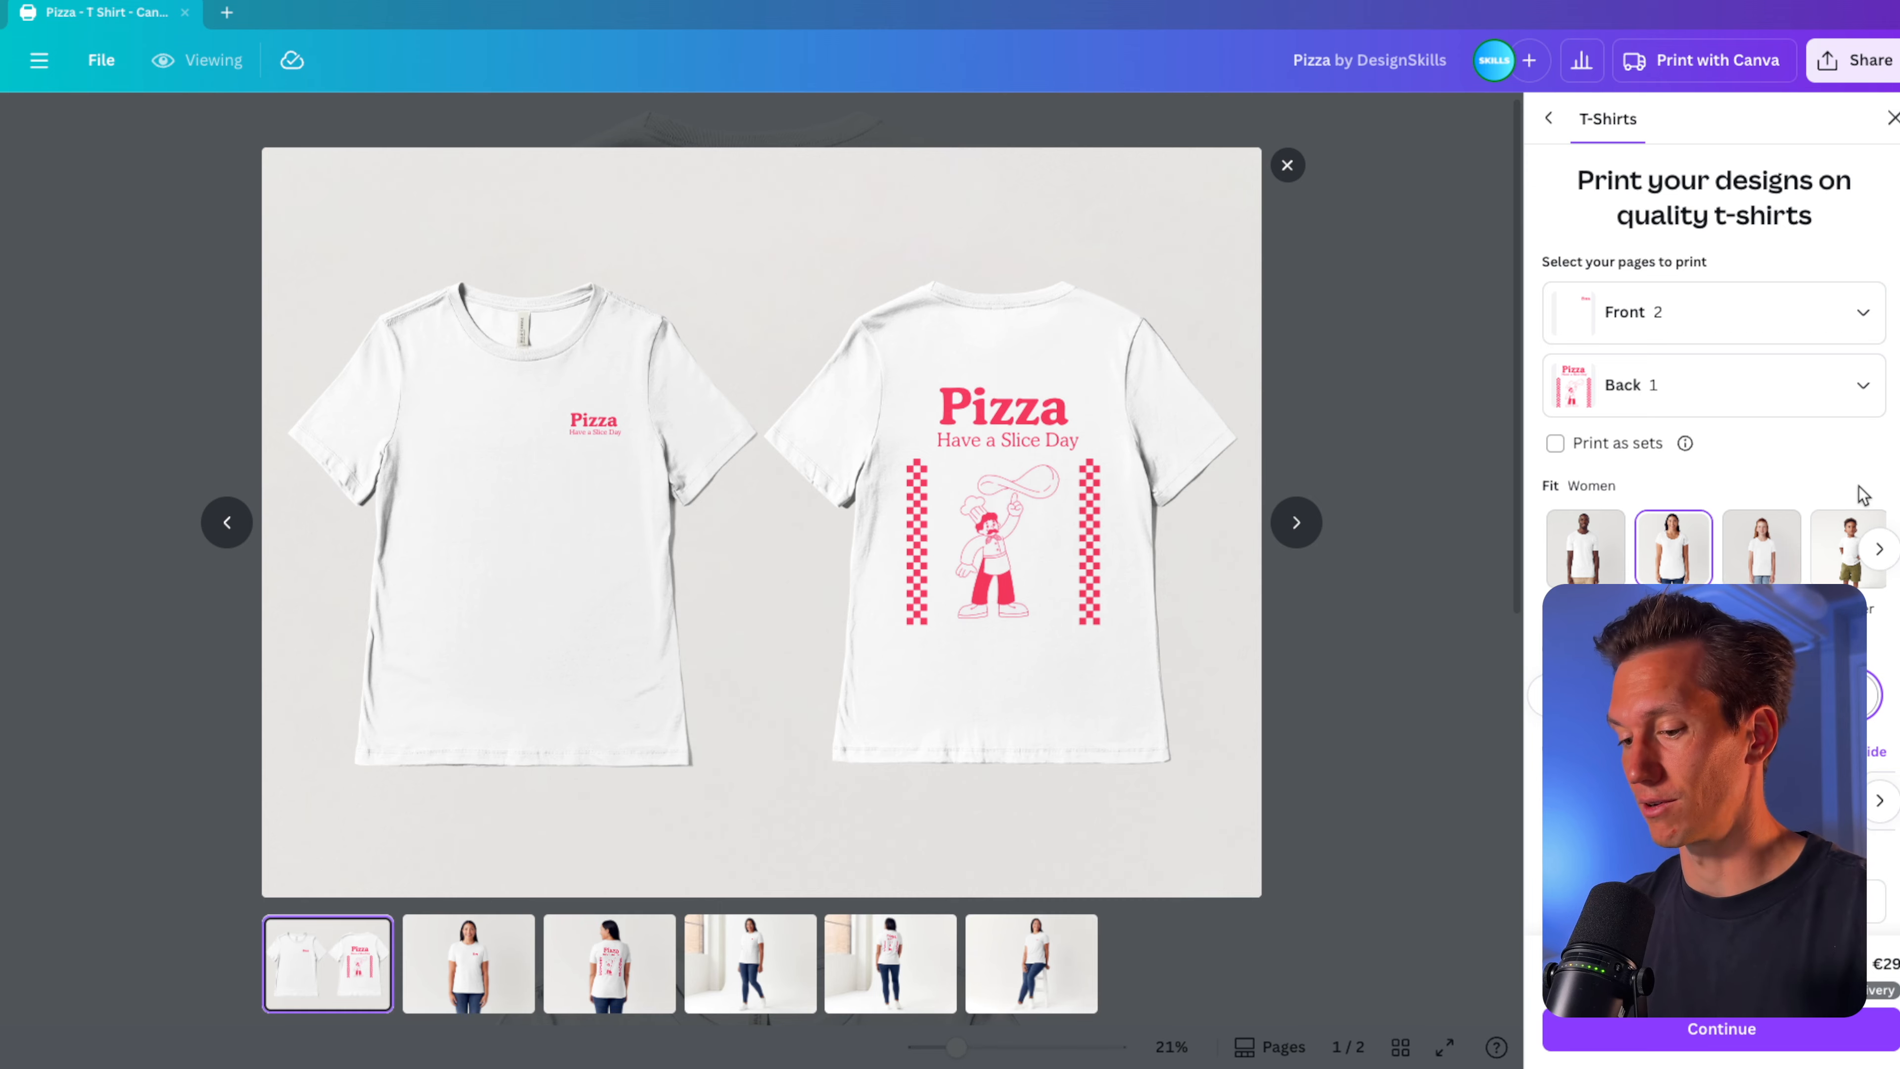
pyautogui.press('Escape')
# Switch the T-shirt fit to Toddler and enlarge its front-and-back mockup.
pyautogui.scroll(-6, 1712, 374)
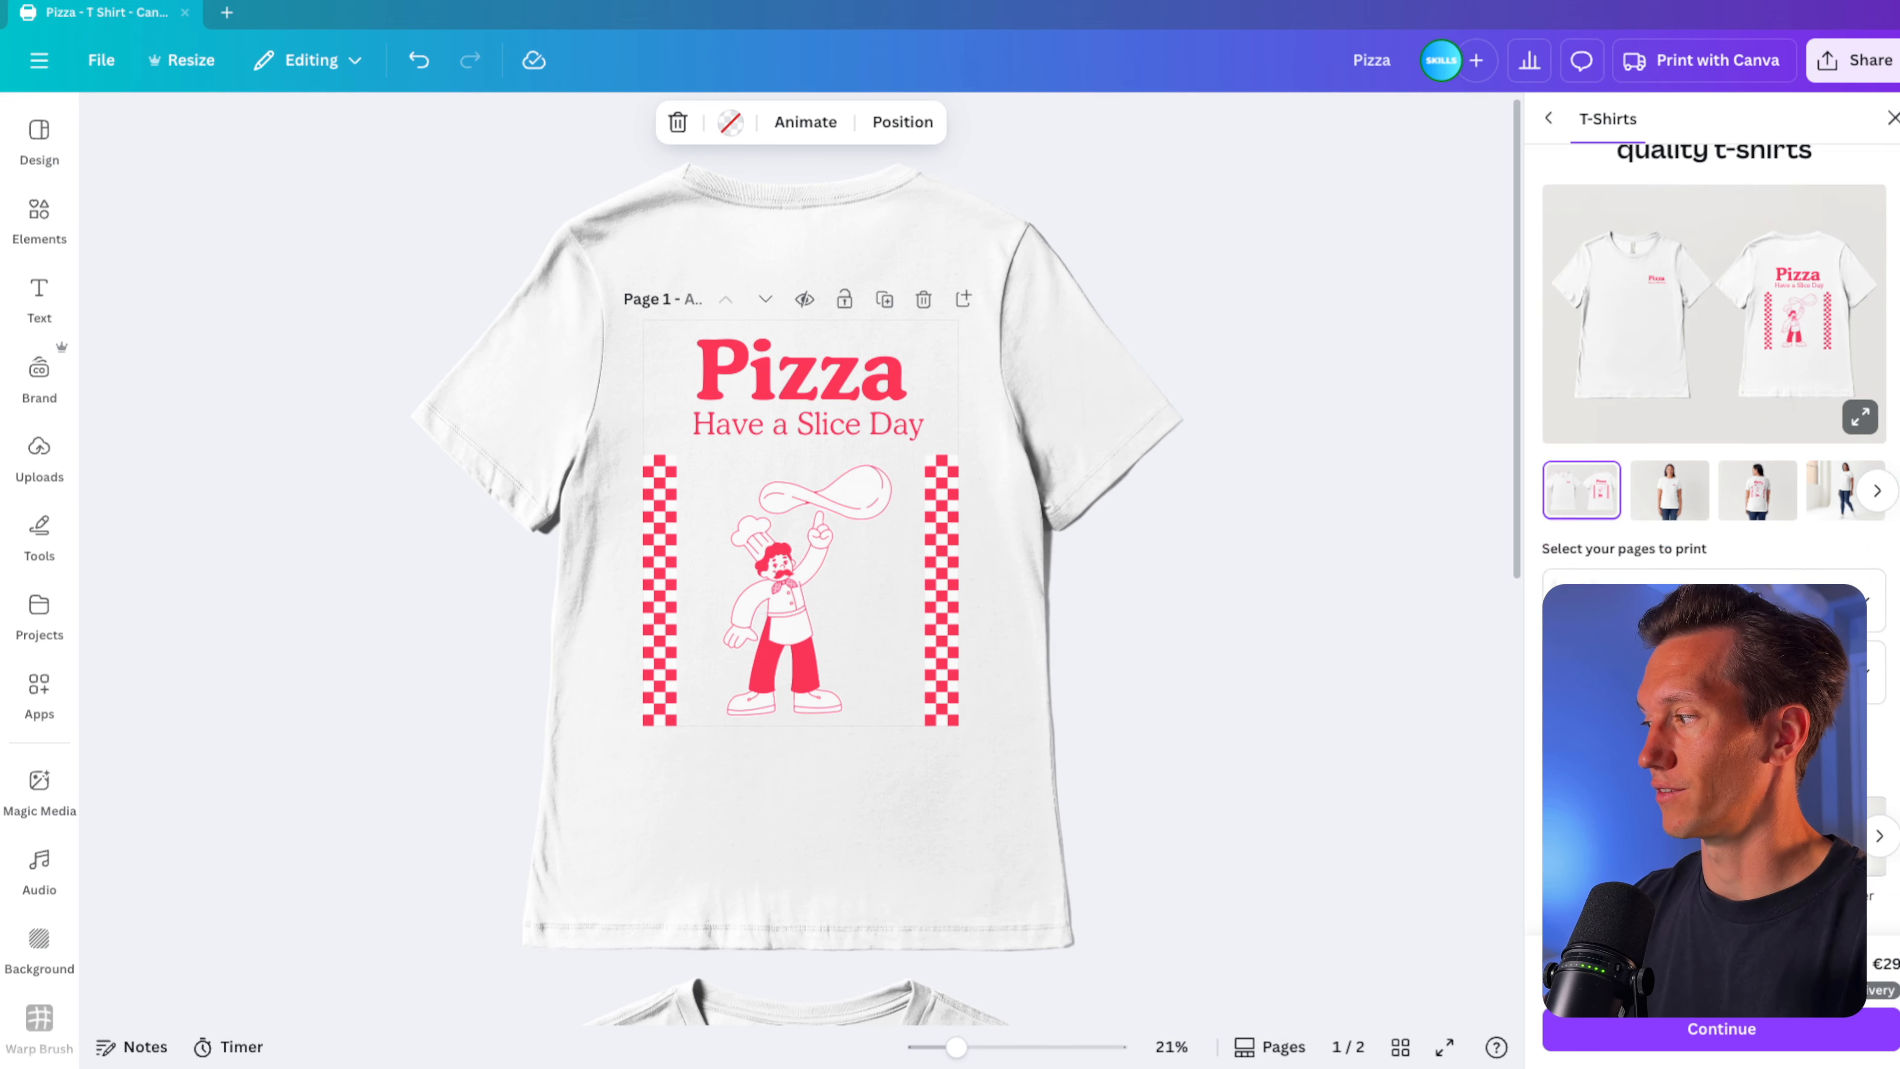
pyautogui.click(1853, 254)
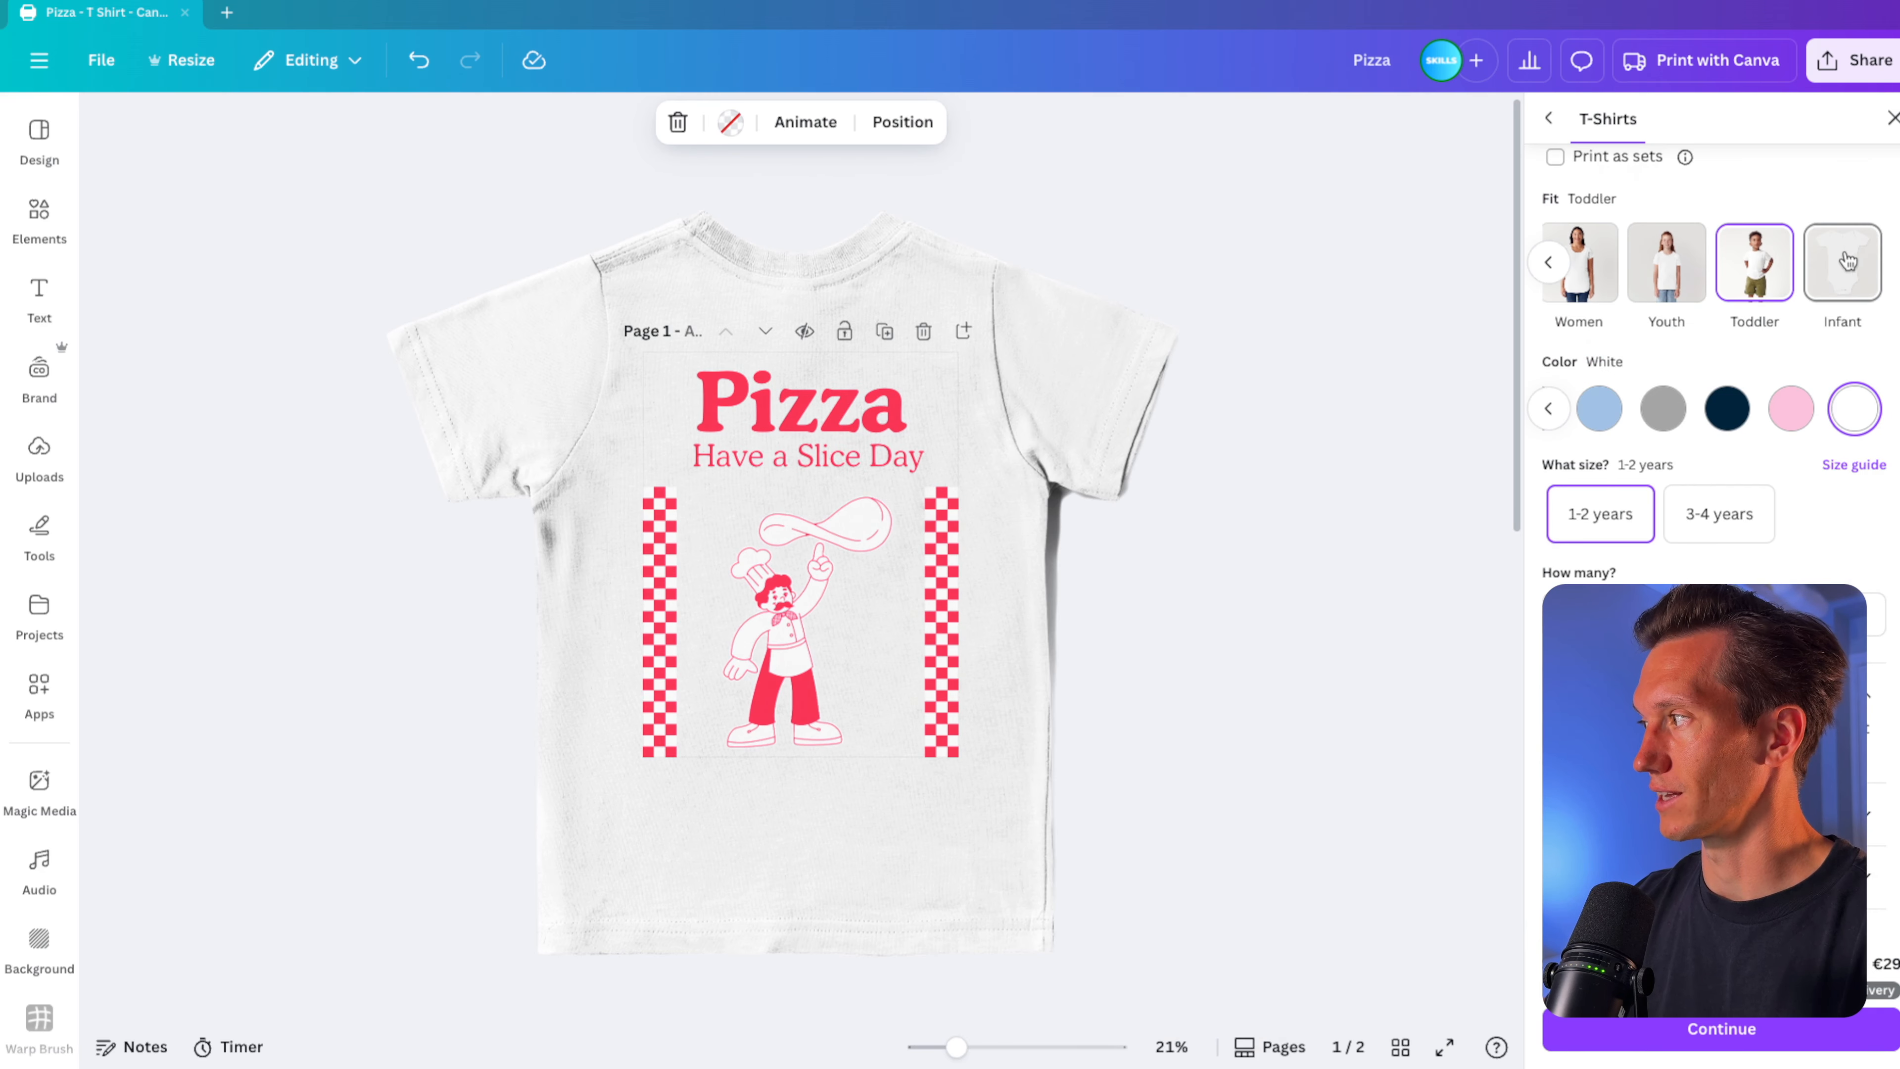
pyautogui.scroll(6, 1711, 479)
pyautogui.click(1862, 486)
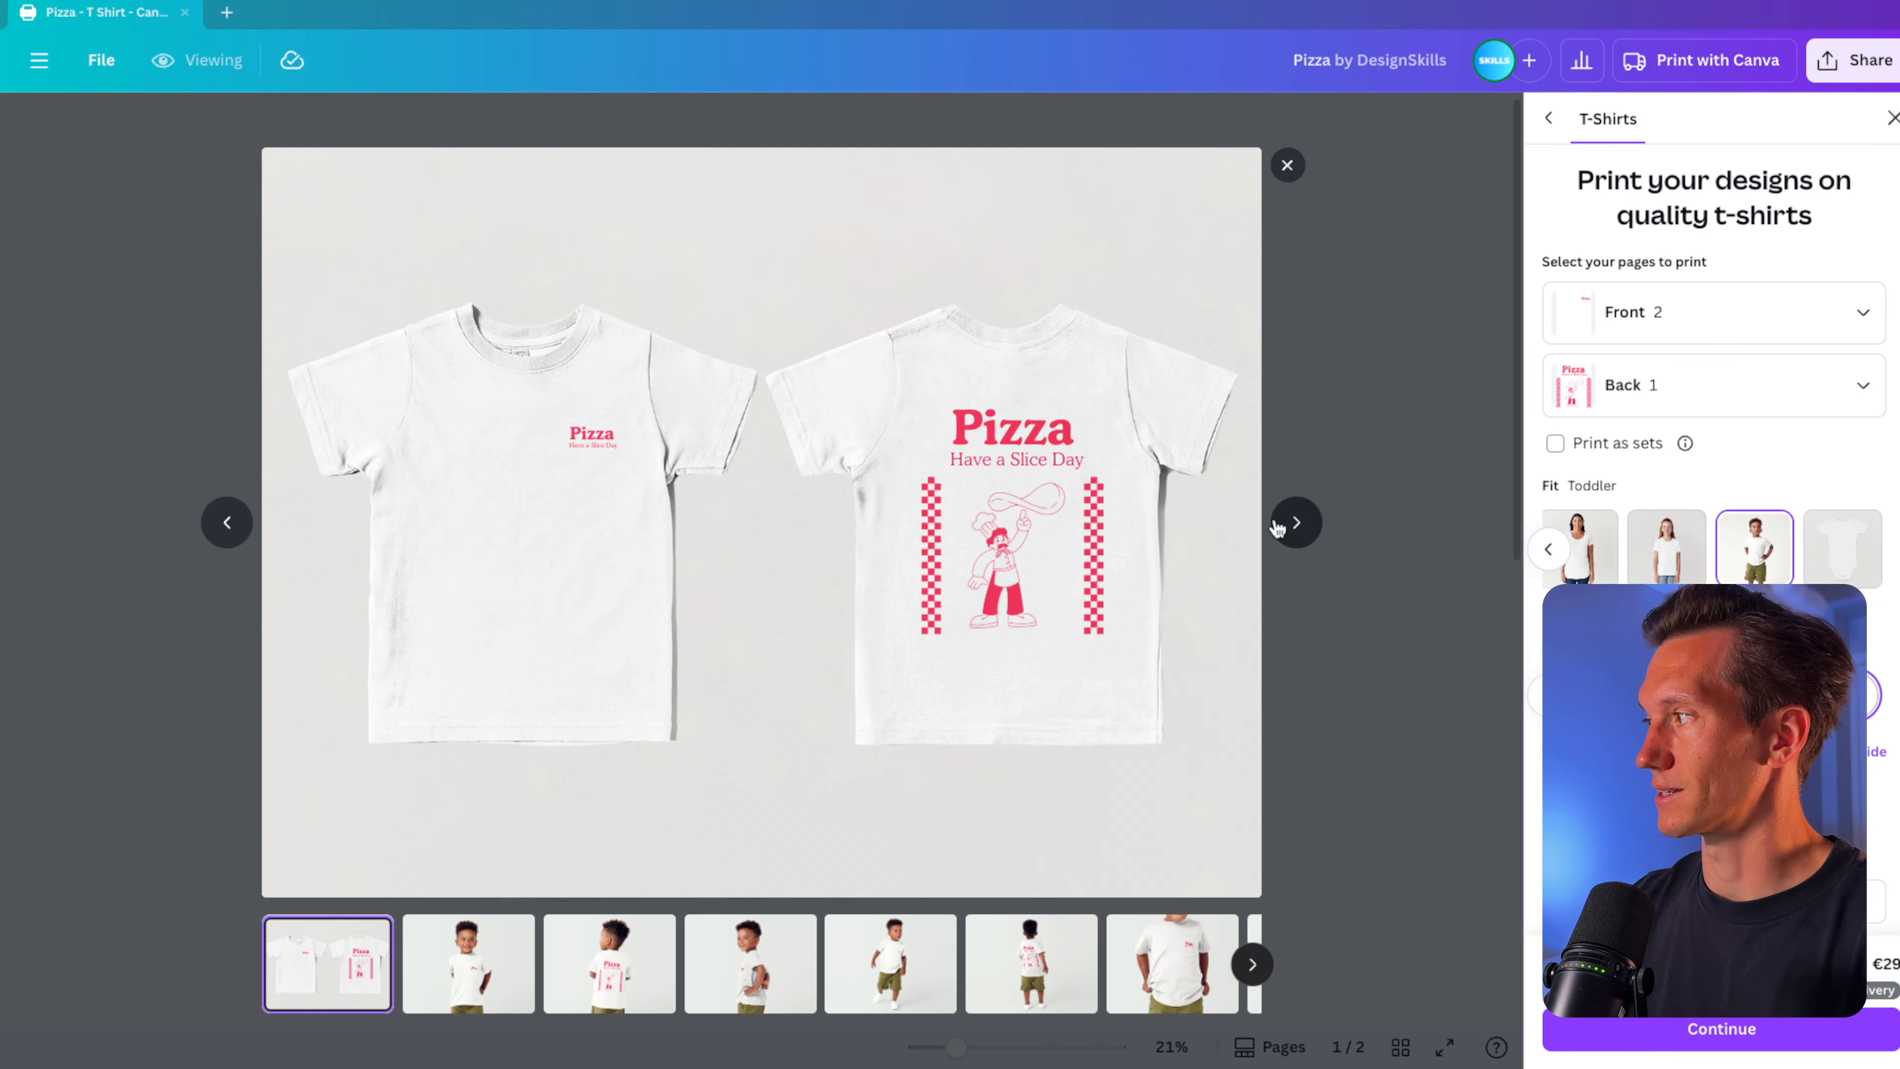
# Look through the enlarged toddler model views of the white T-shirt, from the front-and-back mockup to the walking pose.
pyautogui.click(1279, 525)
pyautogui.click(1279, 525)
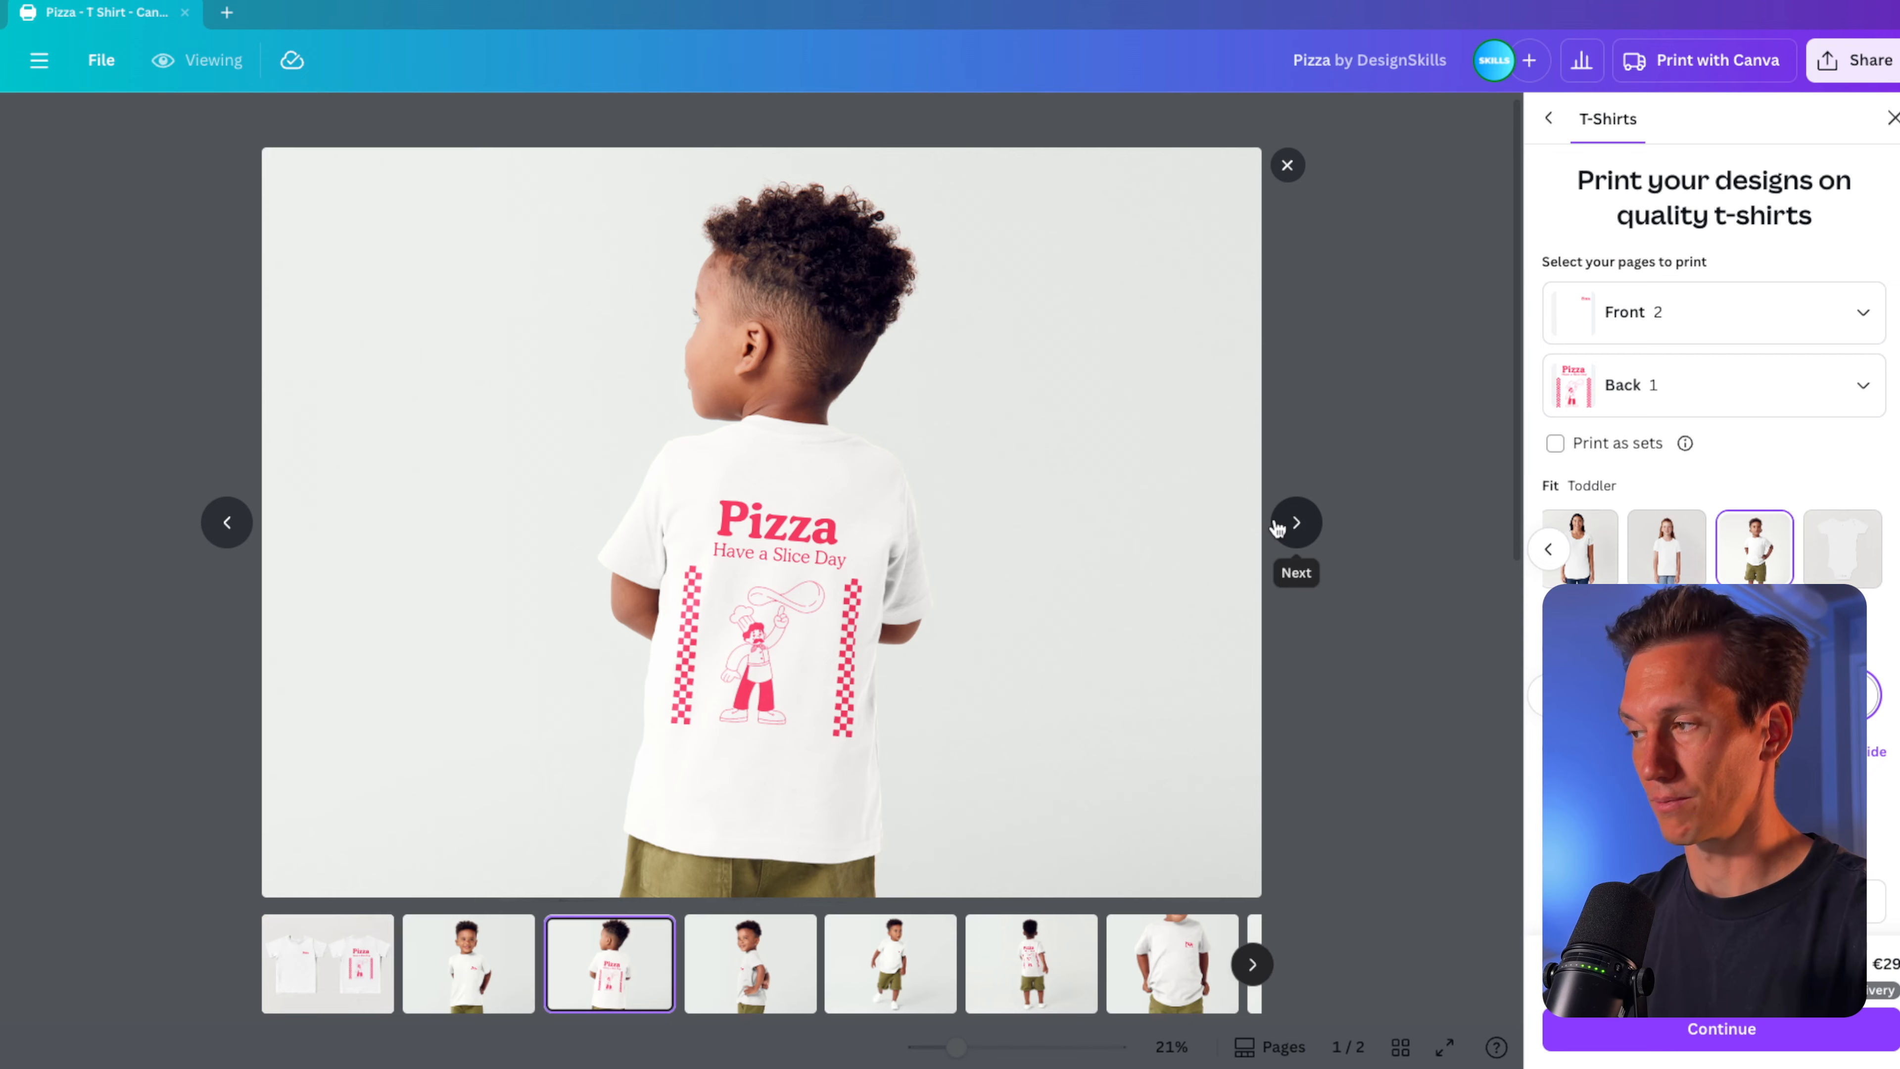
pyautogui.click(1279, 525)
pyautogui.click(1279, 525)
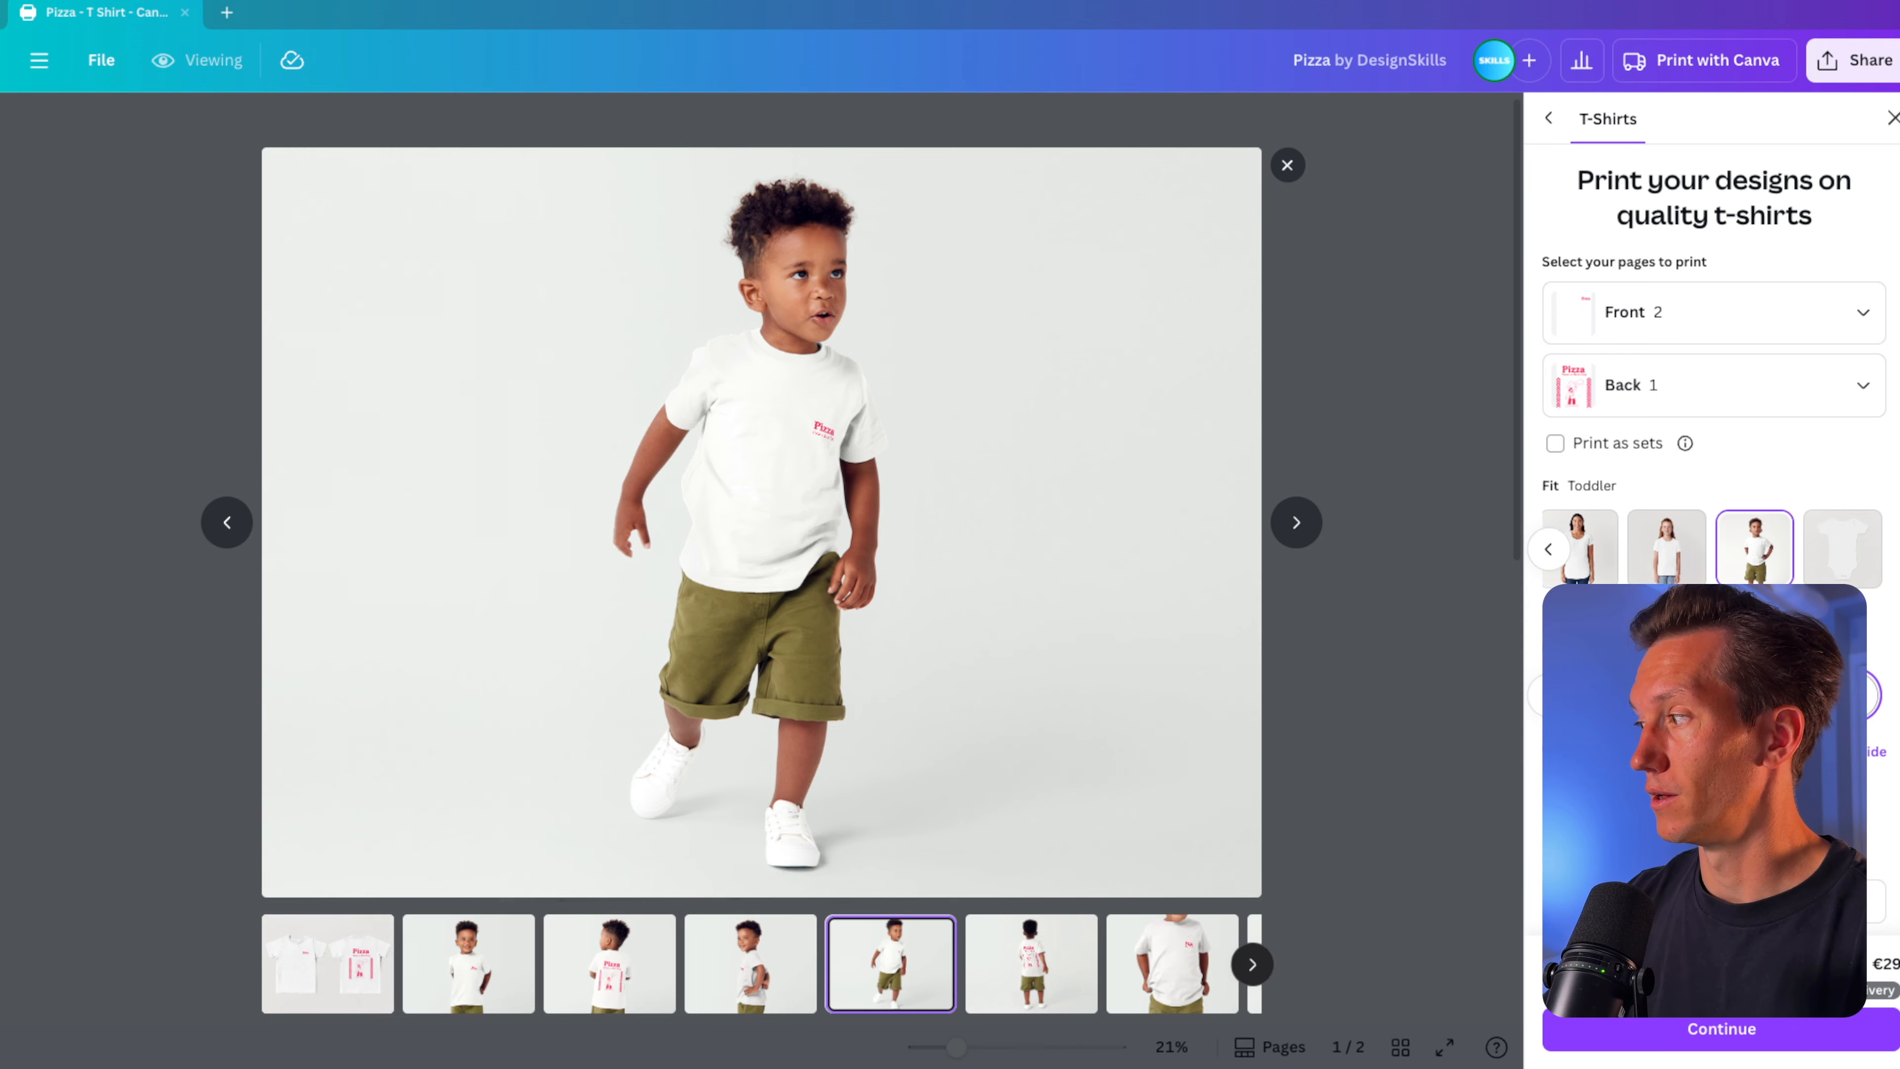
# Change the T-shirt color to dark navy, view its back on the toddler model, and close the enlarged mockup.
pyautogui.click(1793, 695)
pyautogui.click(1731, 695)
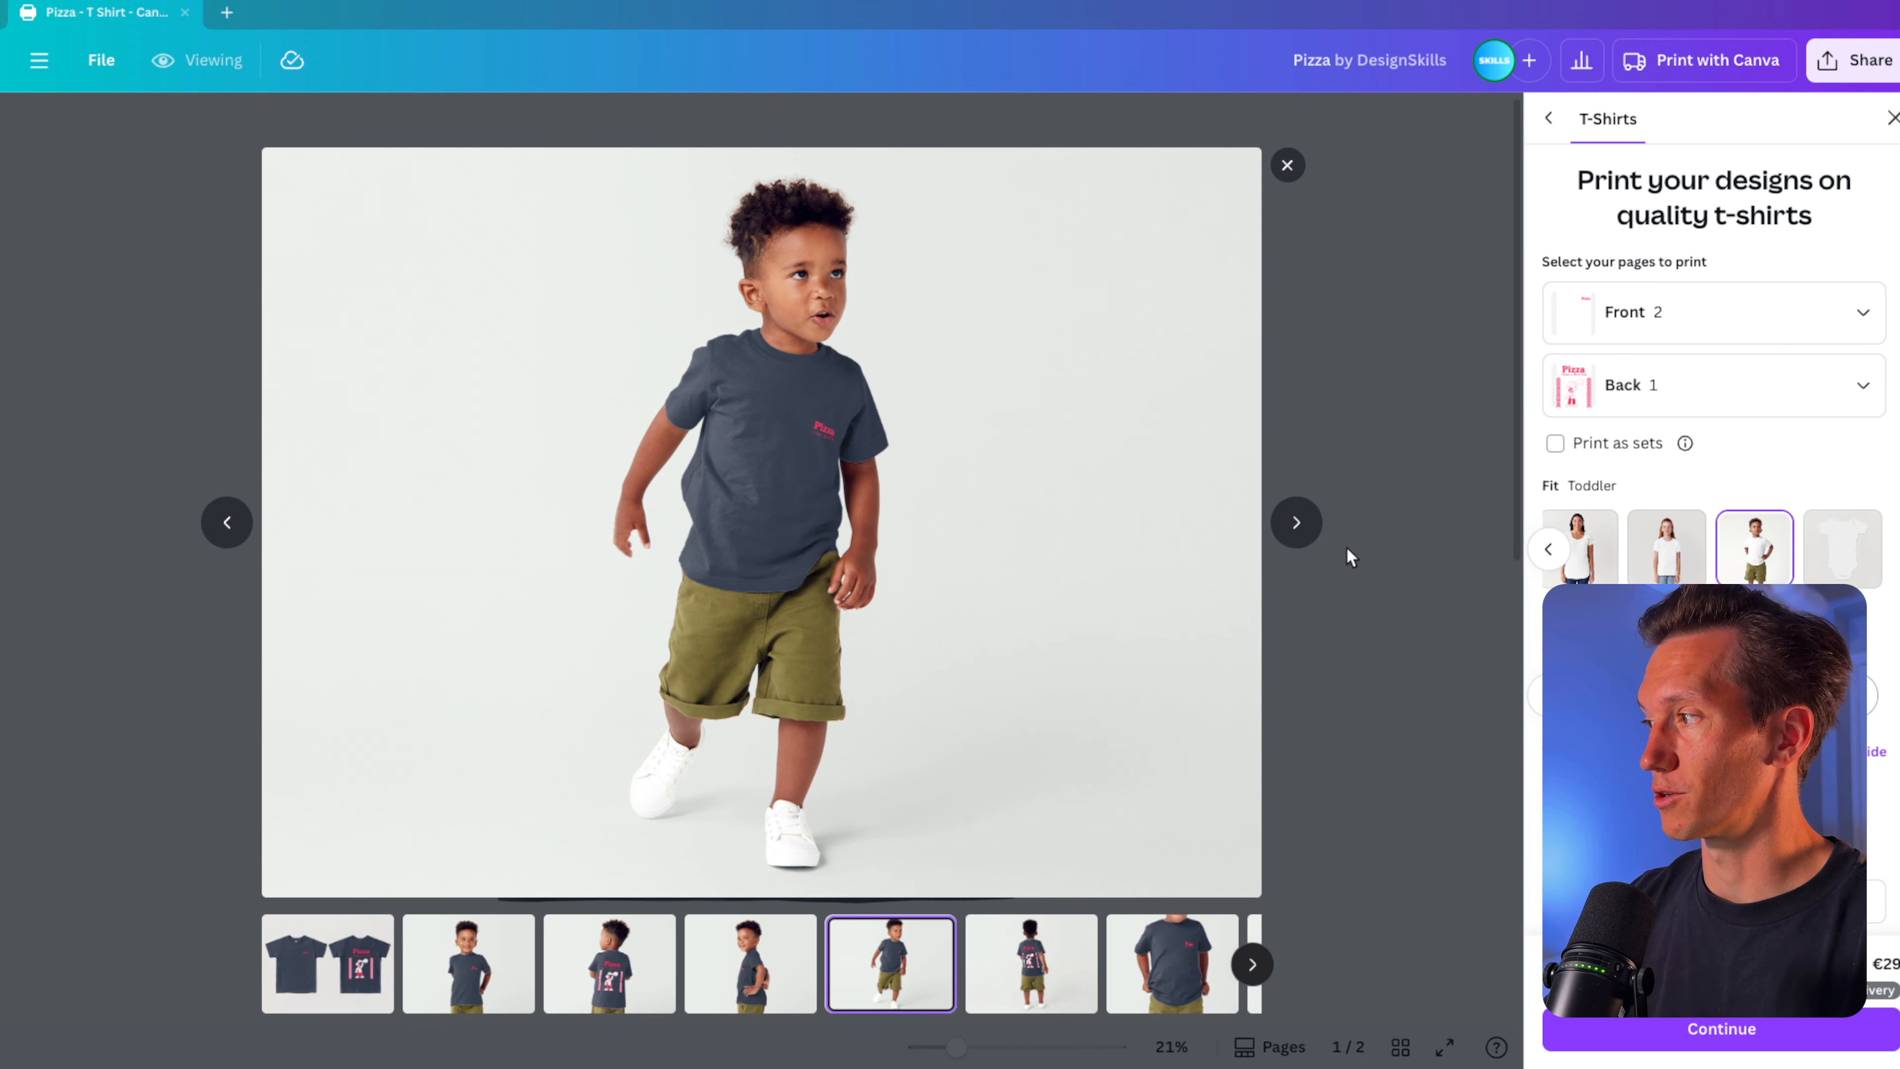
pyautogui.click(1296, 521)
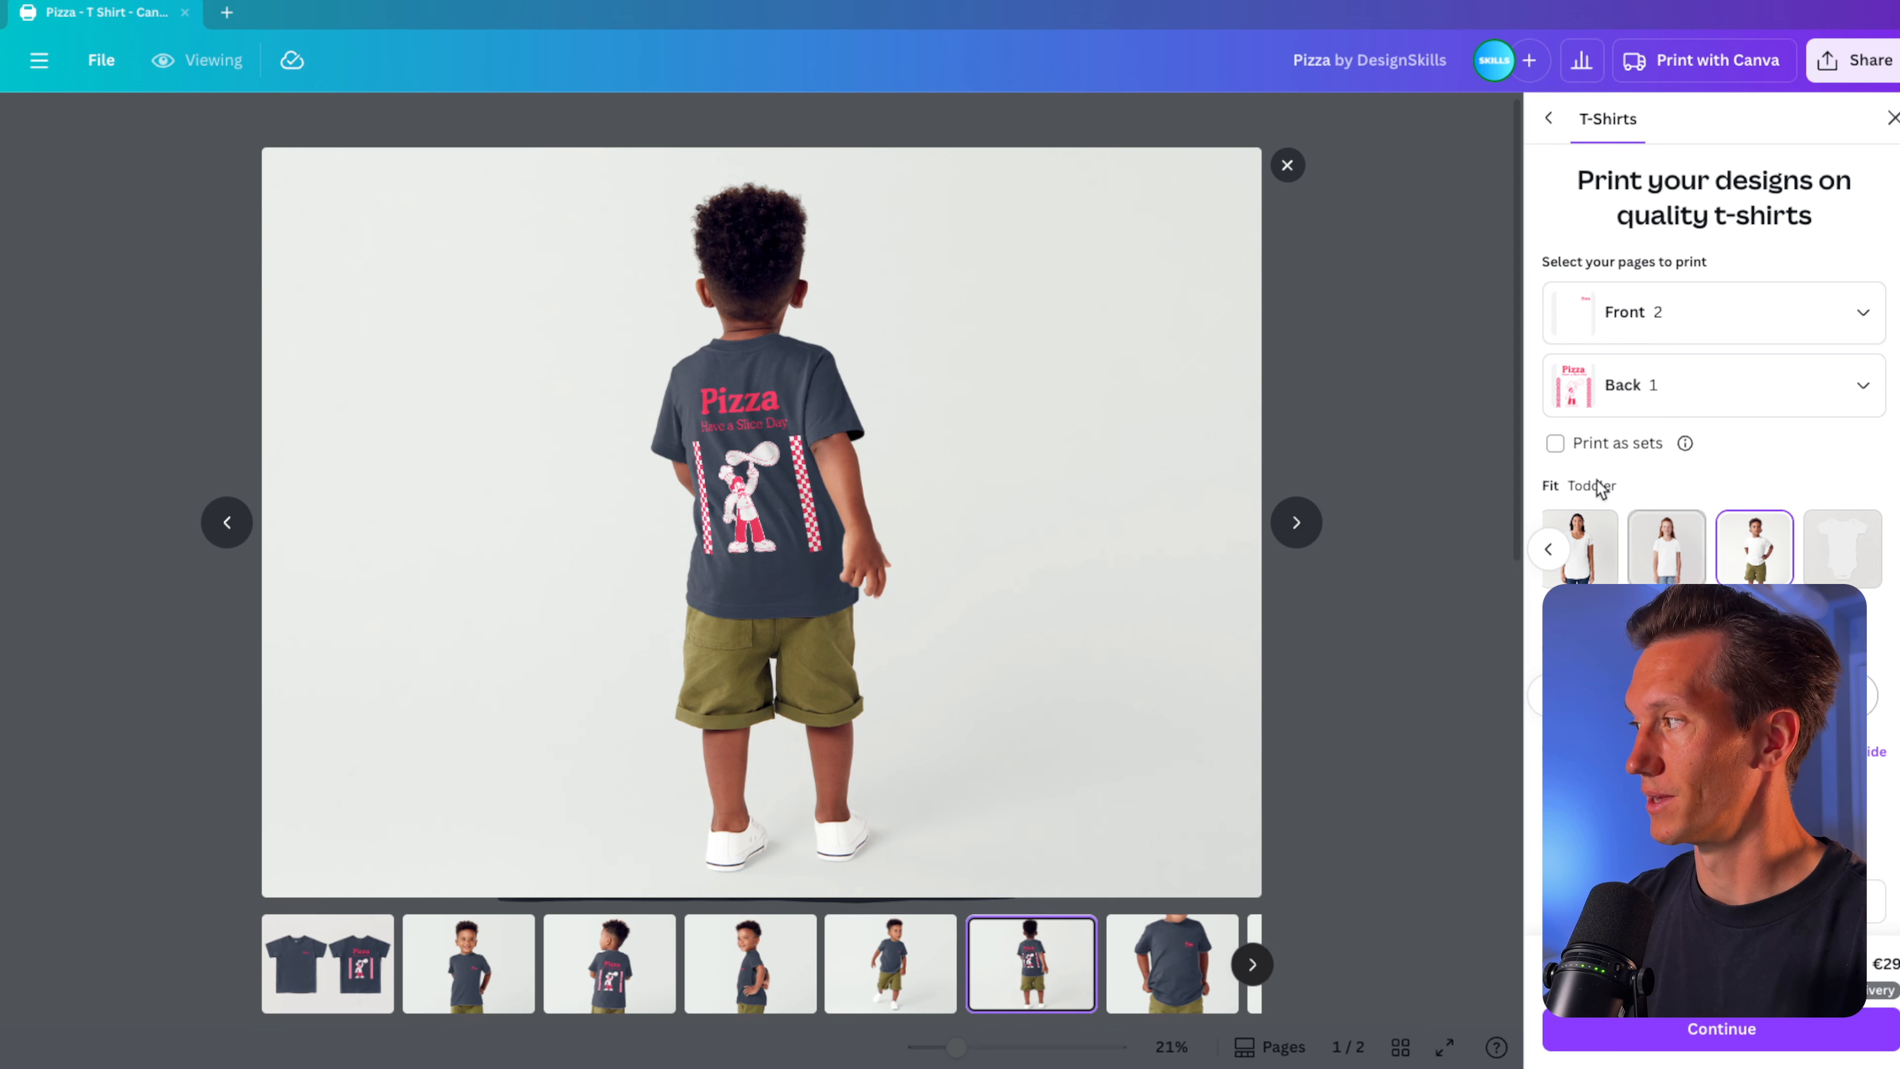
pyautogui.click(1288, 166)
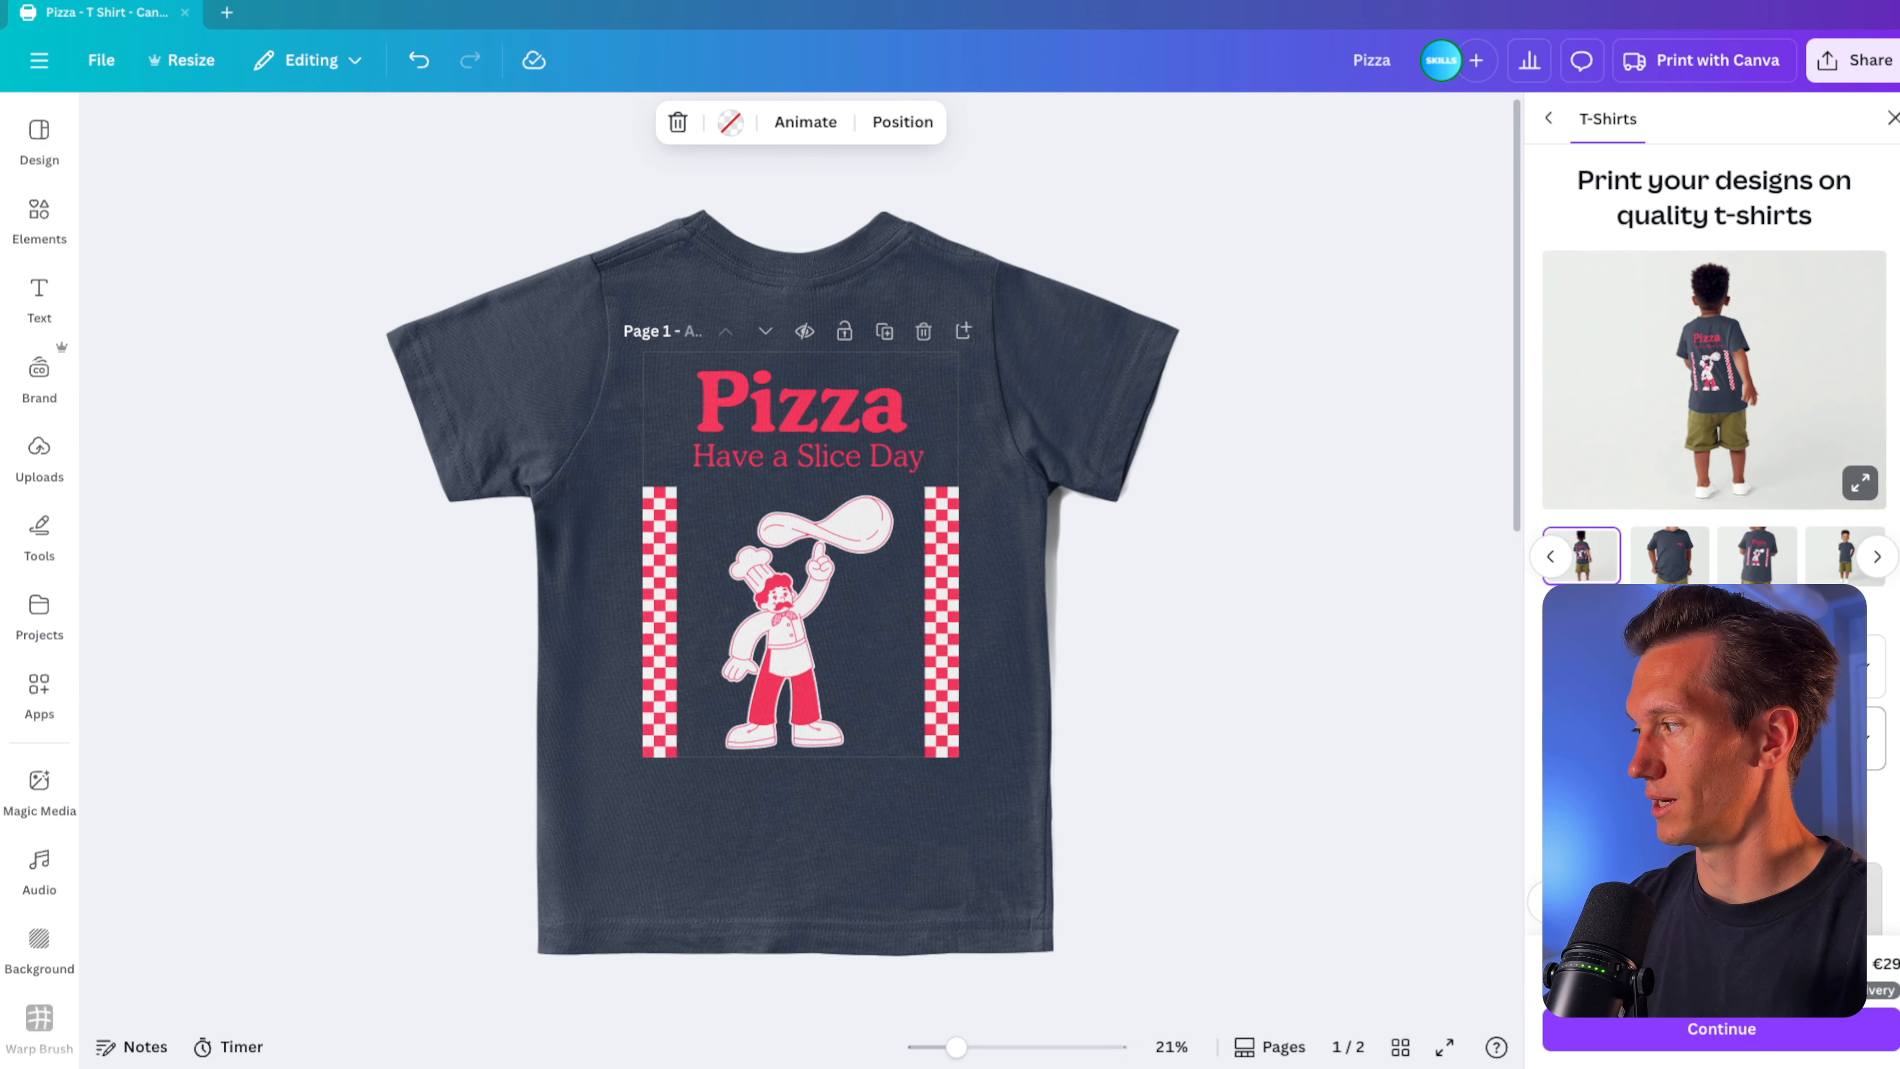
# Switch the T-shirt fit to Men and show the close-up back view in the mockup preview.
pyautogui.scroll(-2, 1713, 337)
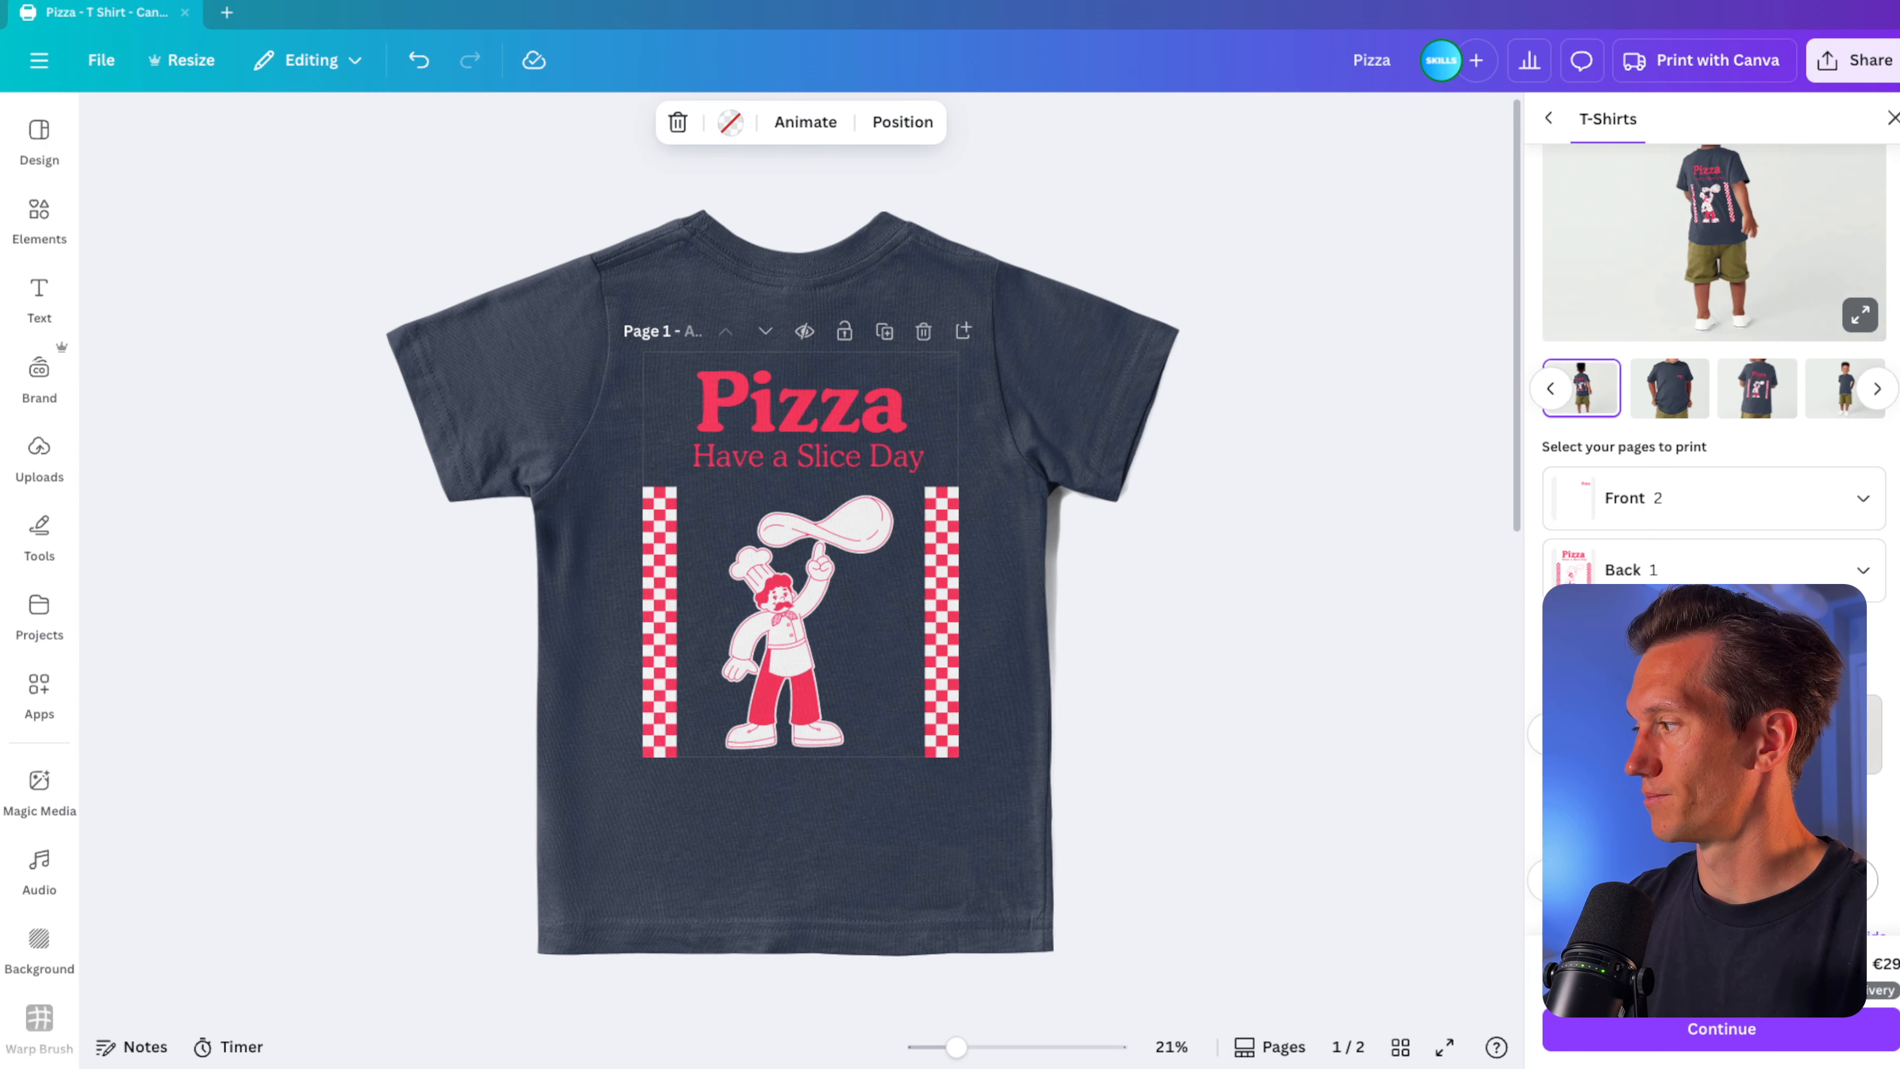
pyautogui.click(1583, 733)
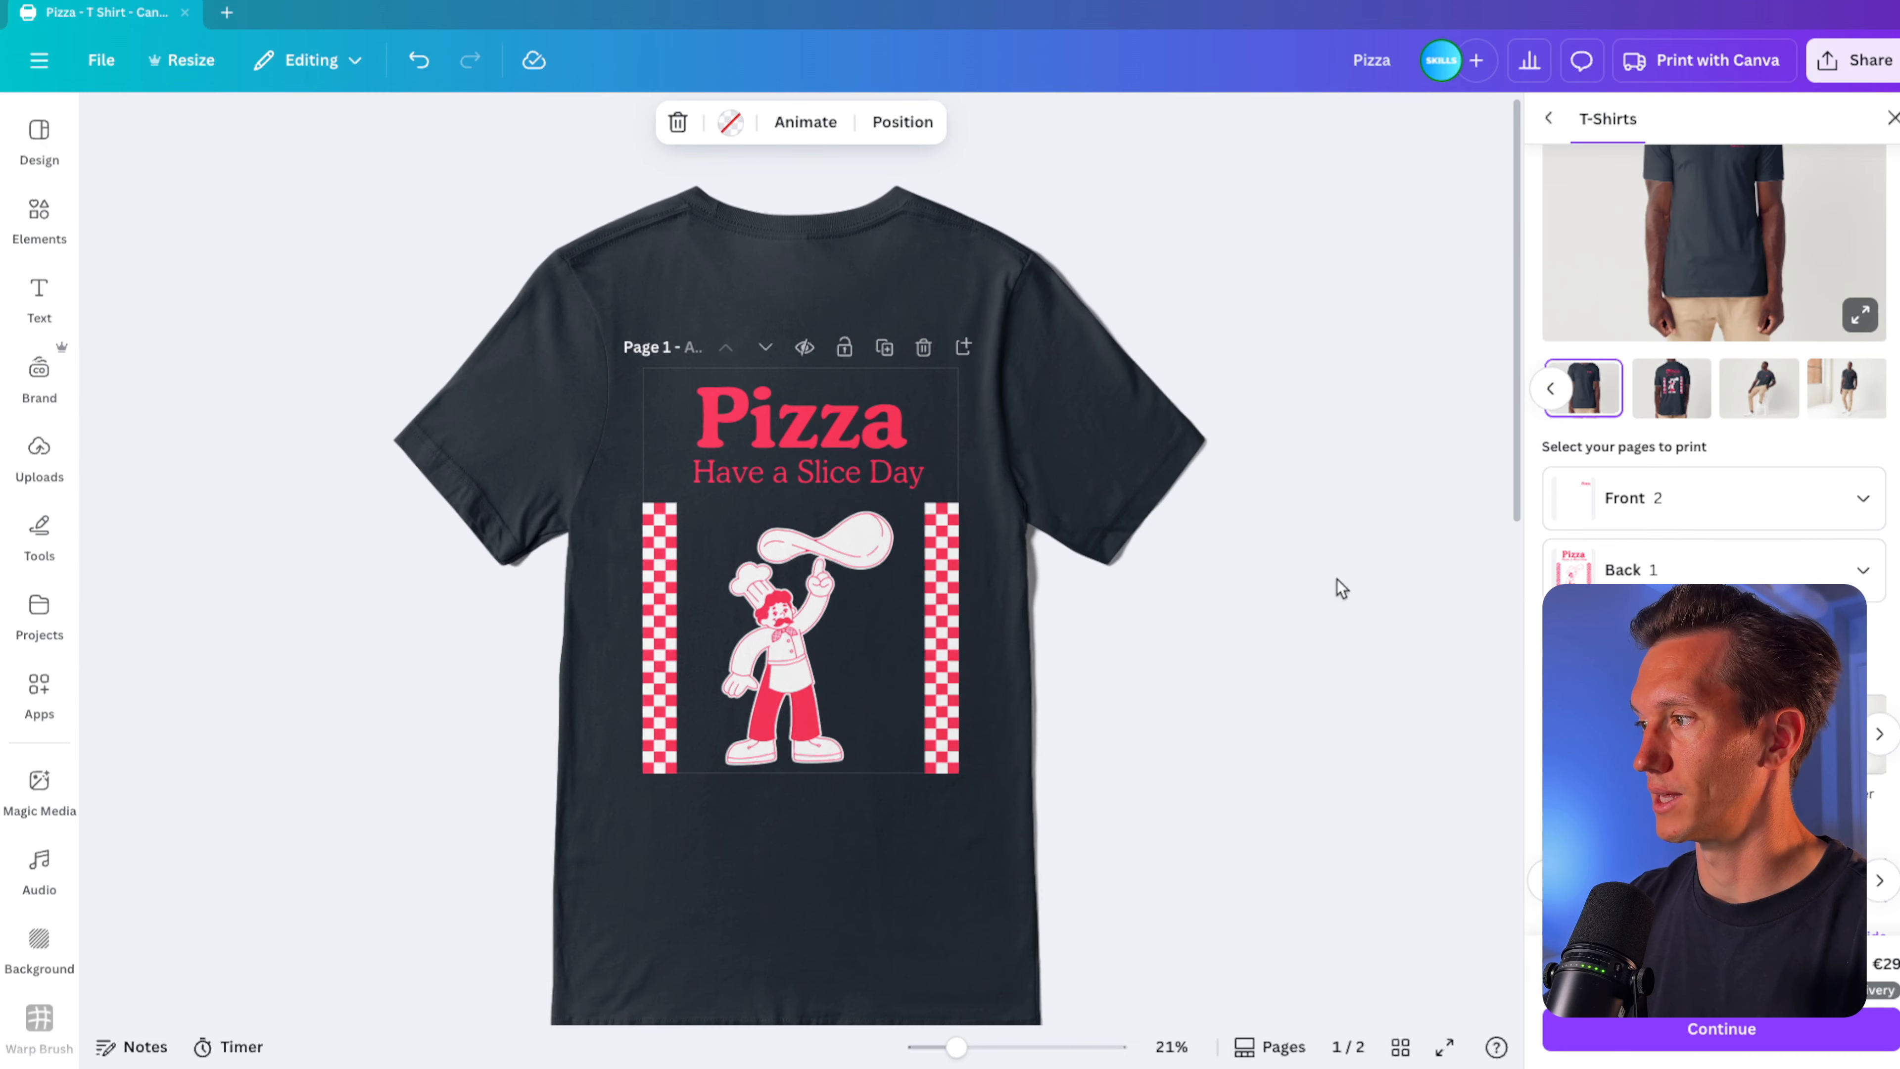
pyautogui.click(1692, 386)
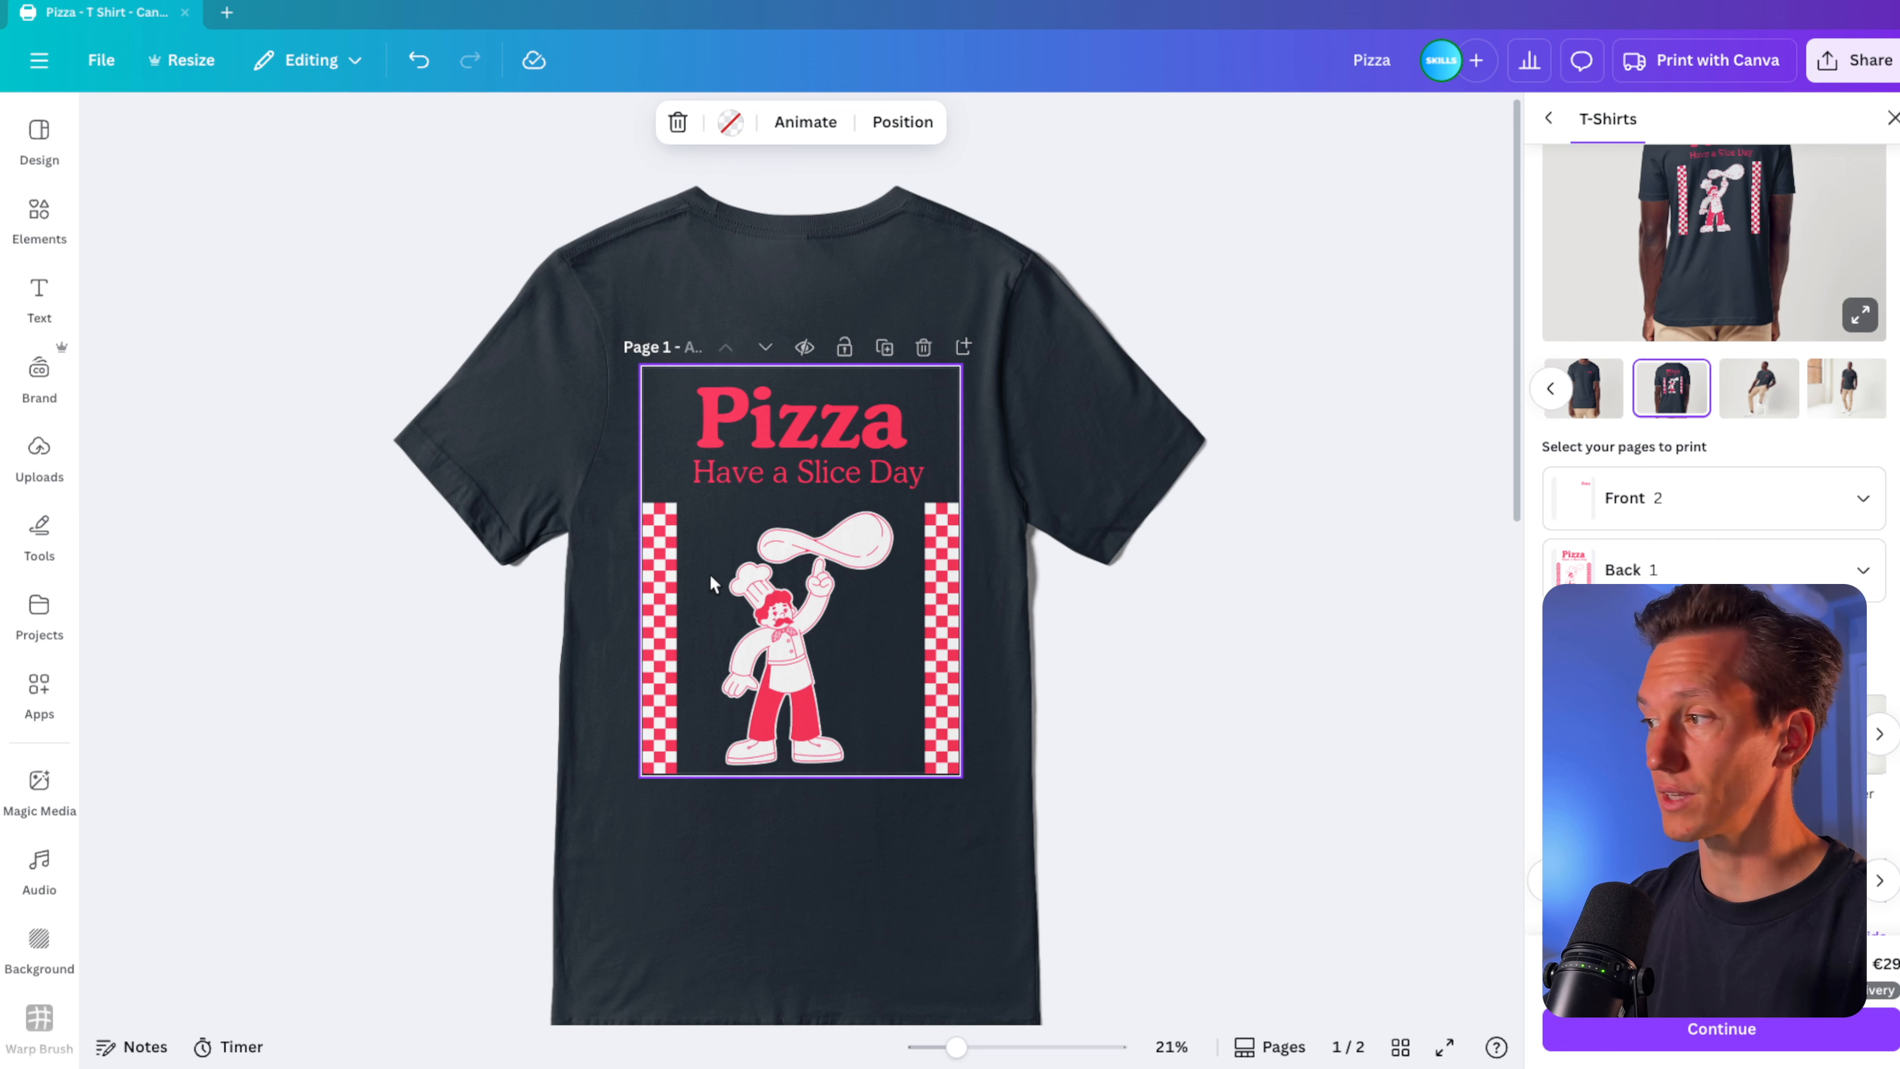
# Recolor the white squares of both checkered strips on page 1 to black.
pyautogui.click(660, 568)
pyautogui.keyDown('shift'); pyautogui.click(658, 703); pyautogui.keyUp('shift')
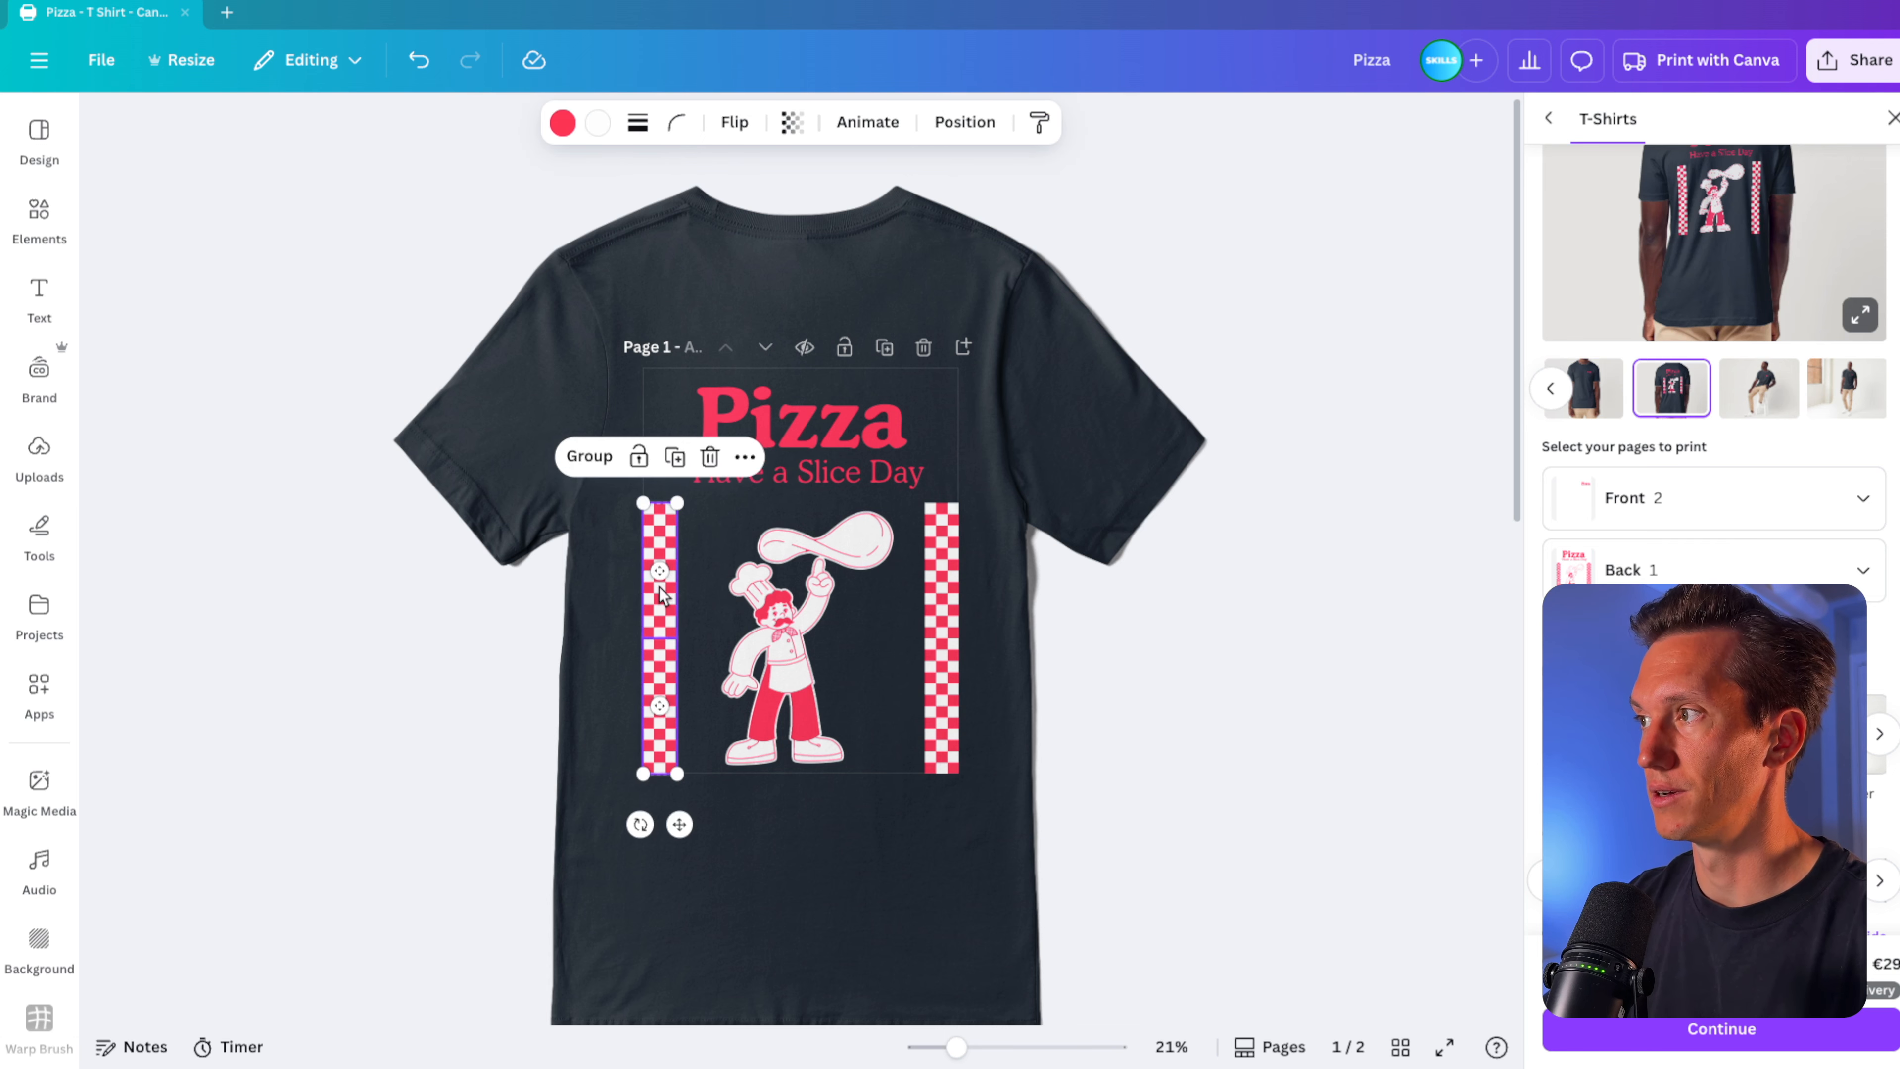
pyautogui.click(600, 124)
pyautogui.click(118, 426)
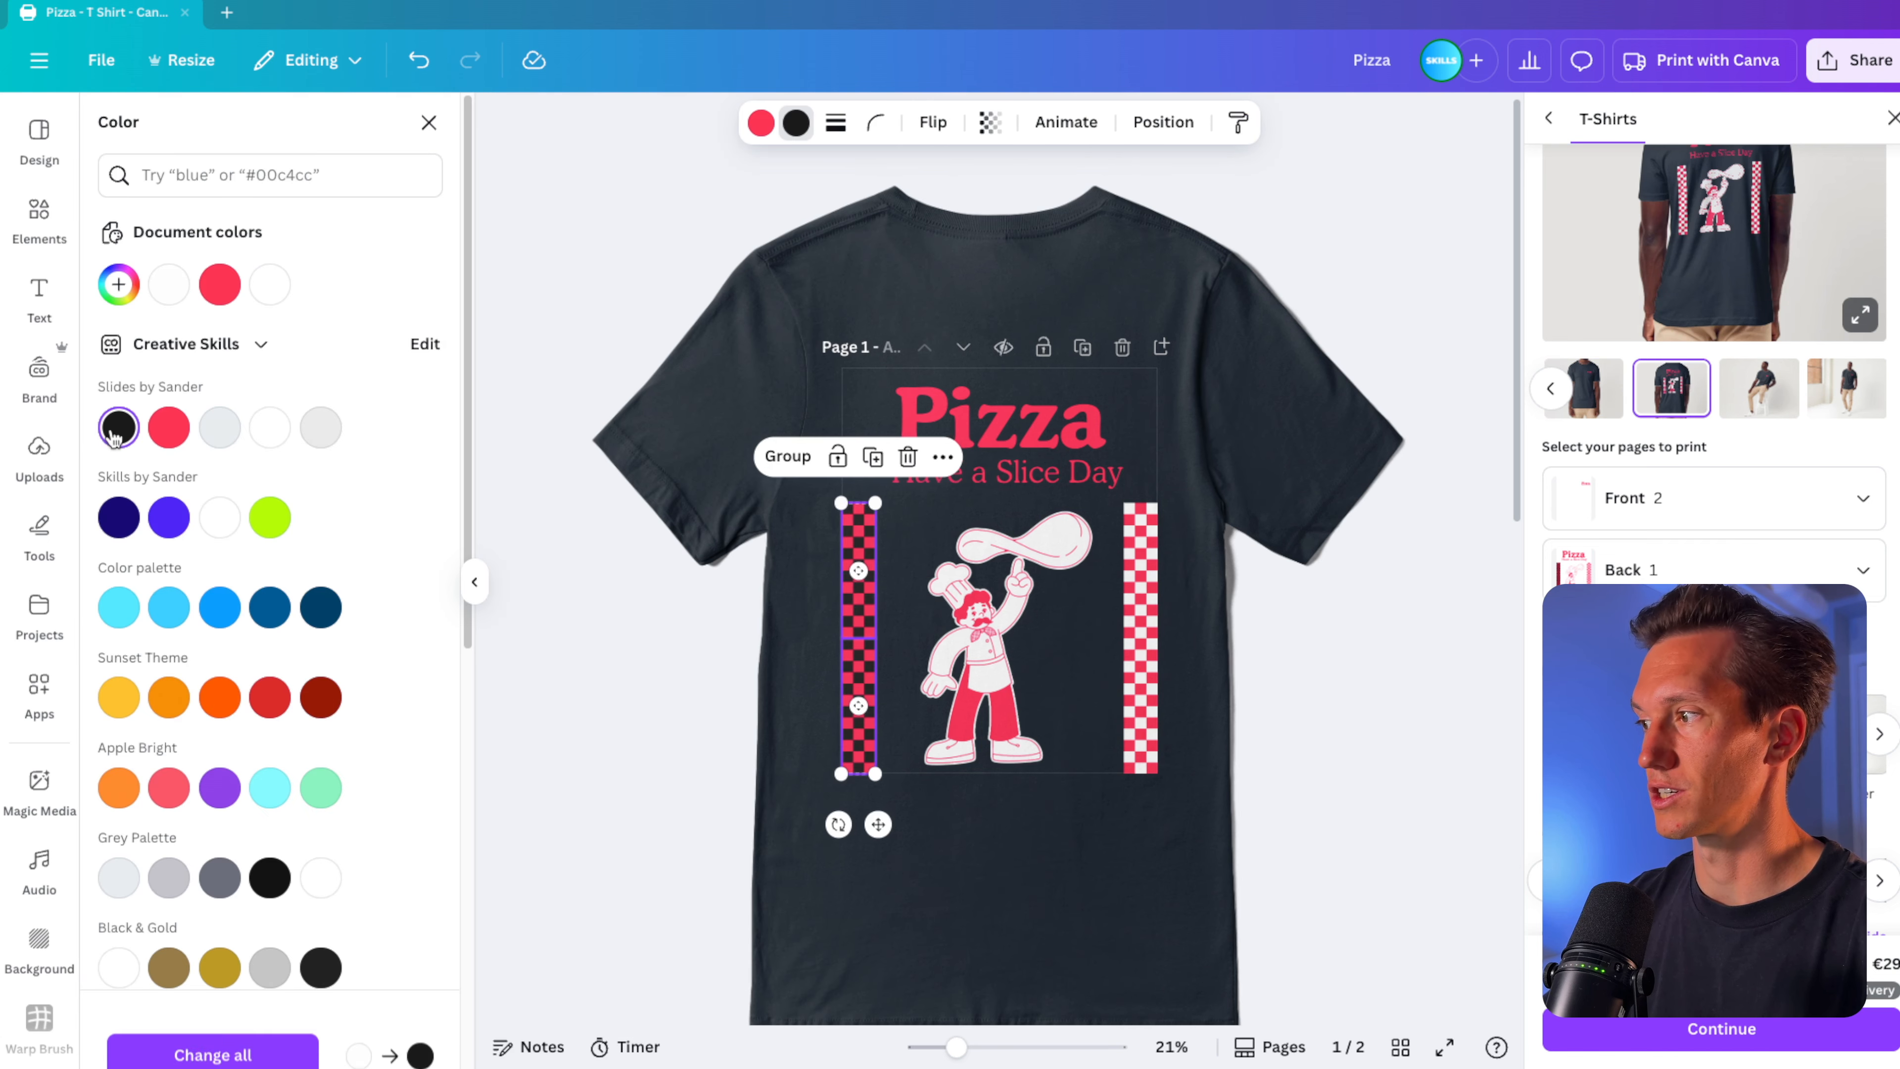
pyautogui.click(1133, 711)
pyautogui.keyDown('shift'); pyautogui.click(1133, 711); pyautogui.keyUp('shift')
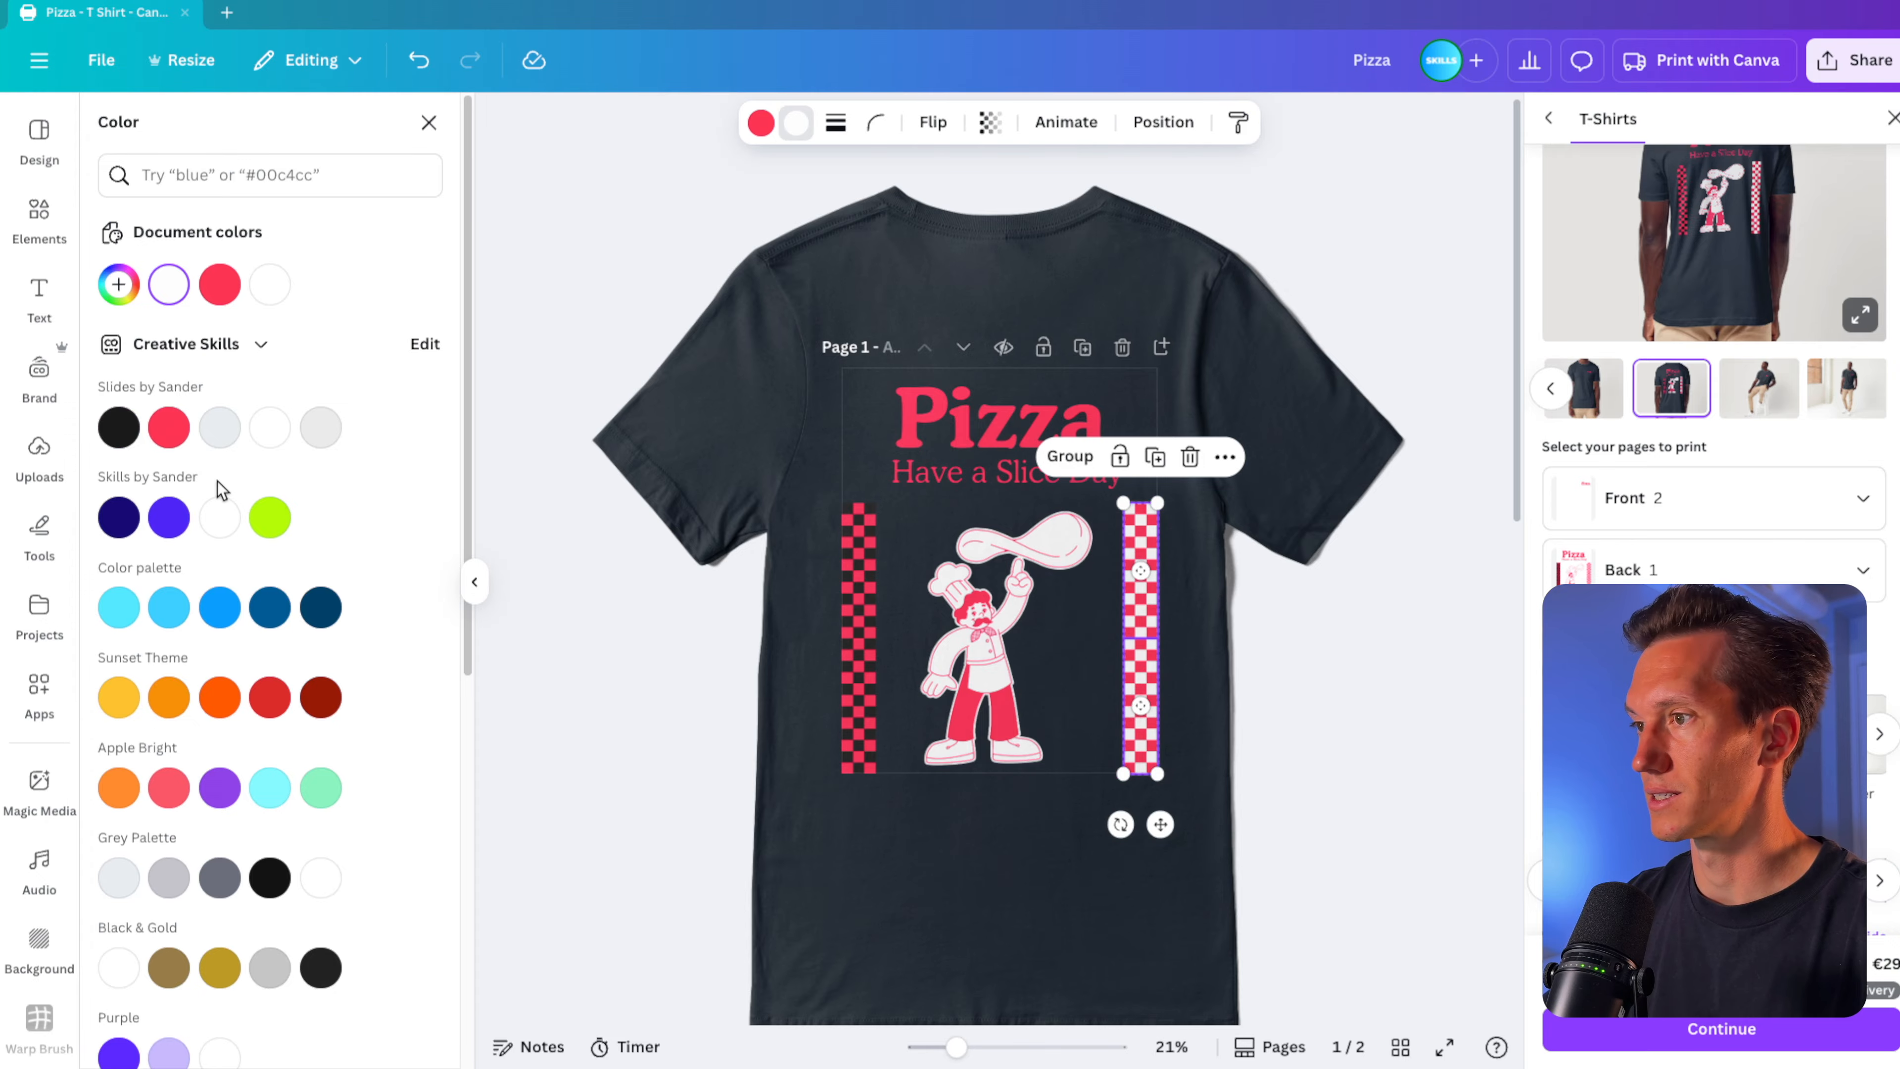
pyautogui.click(119, 427)
# Replace the black squares of the checkered strips with the dark color #2D343D, sampled from the shirt.
pyautogui.click(118, 285)
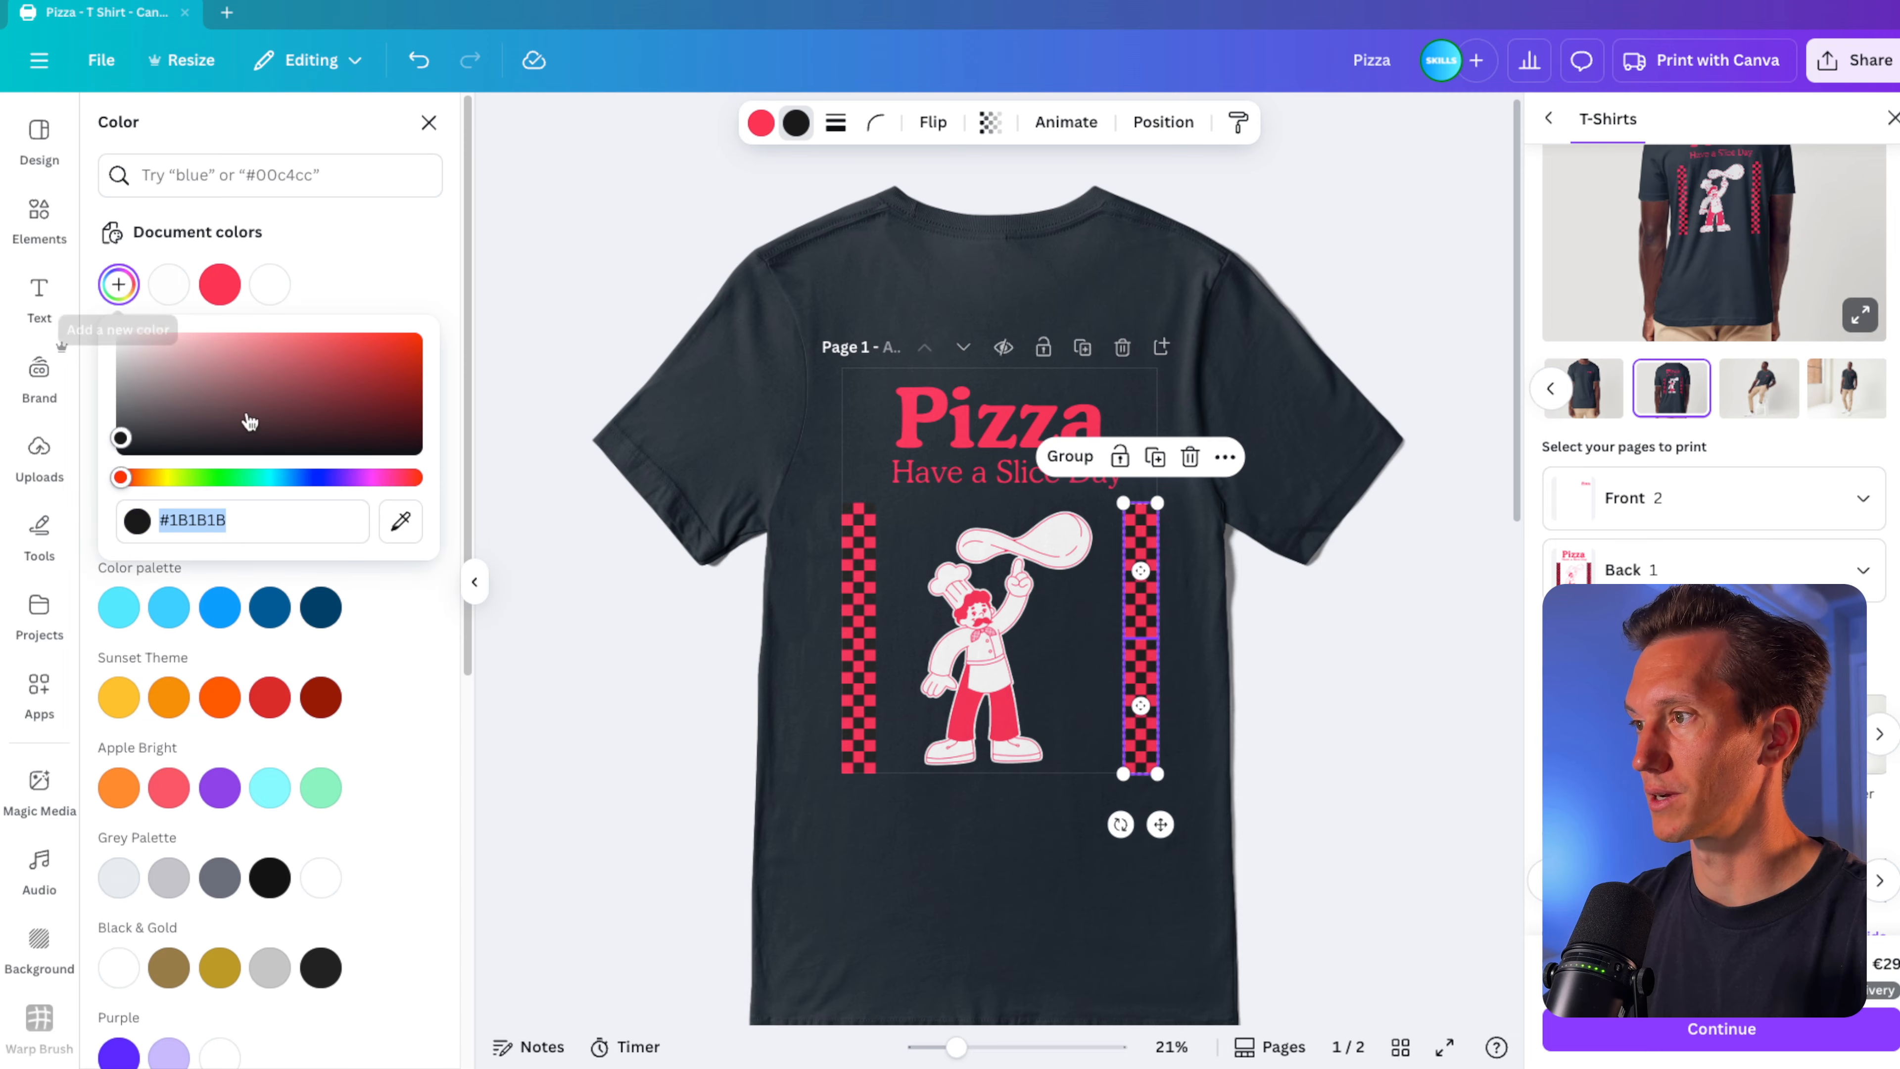
pyautogui.click(400, 520)
pyautogui.click(868, 498)
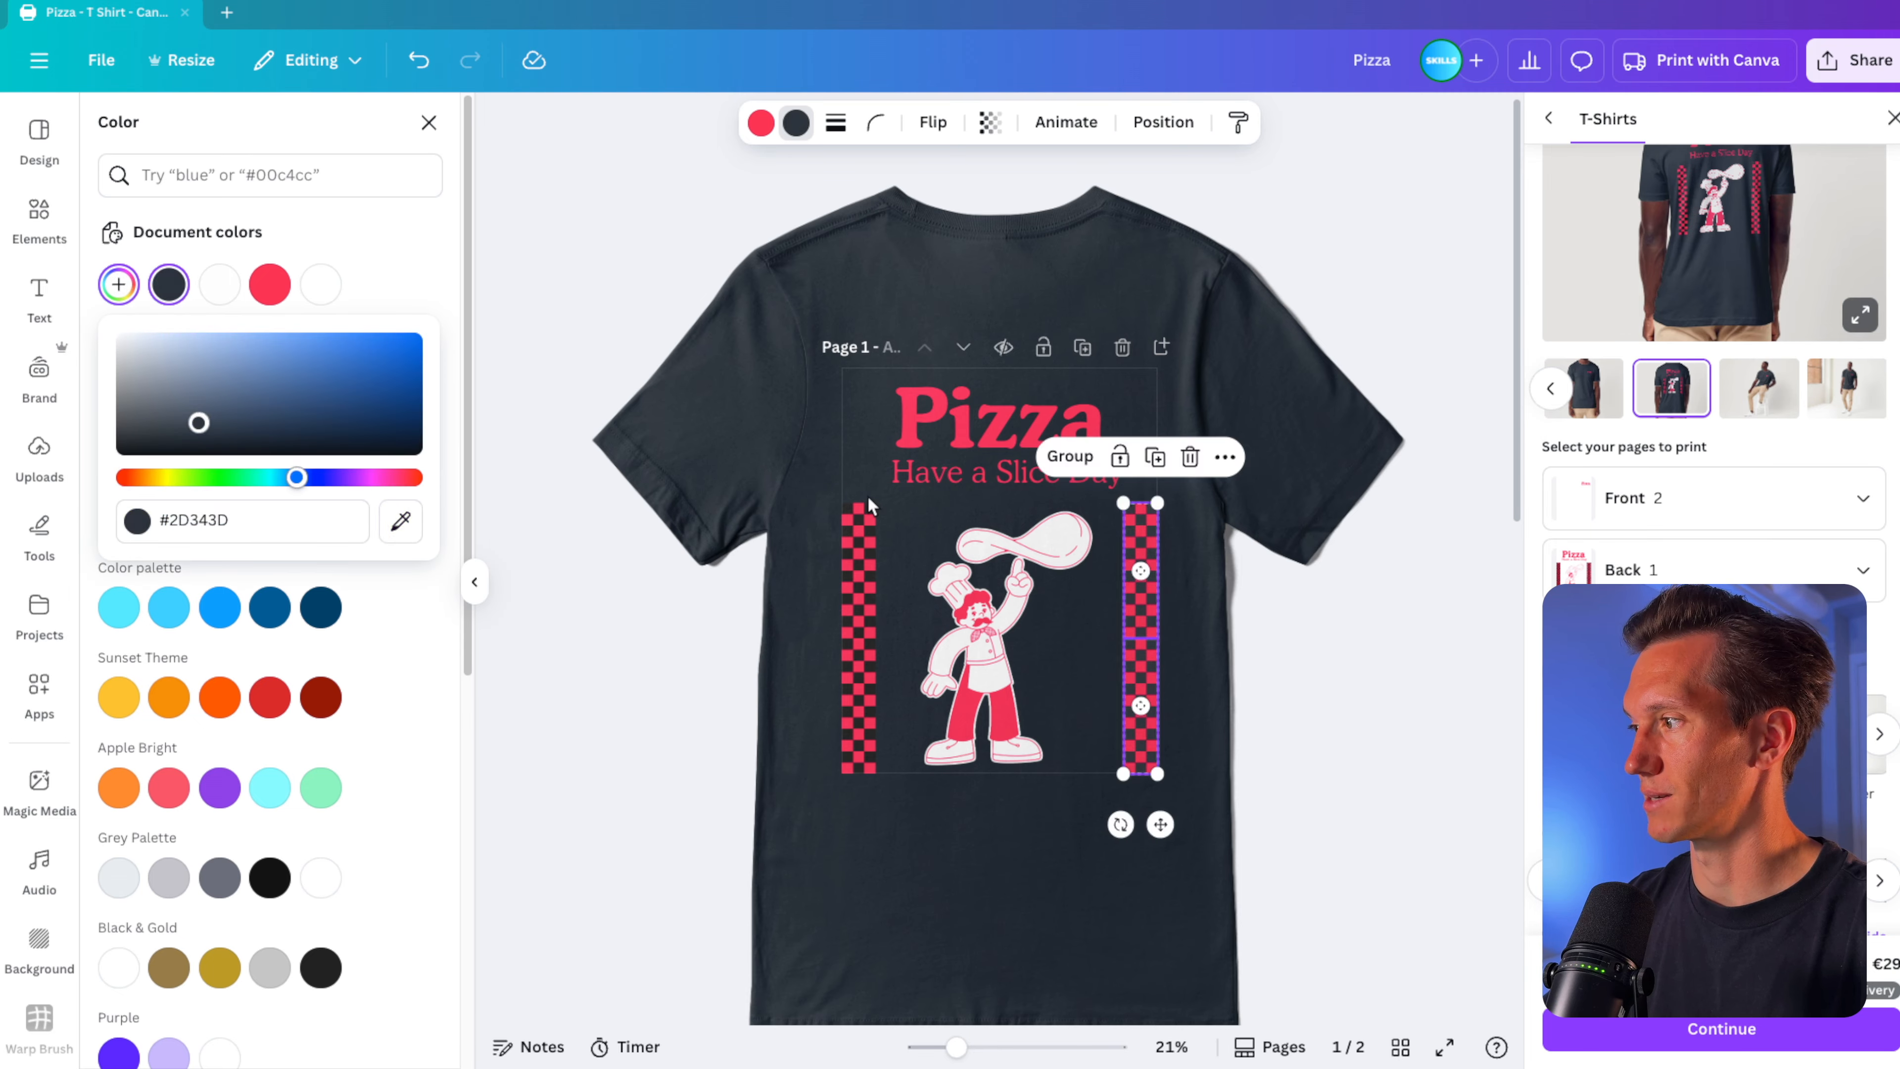
pyautogui.click(867, 599)
pyautogui.scroll(-5, 216, 624)
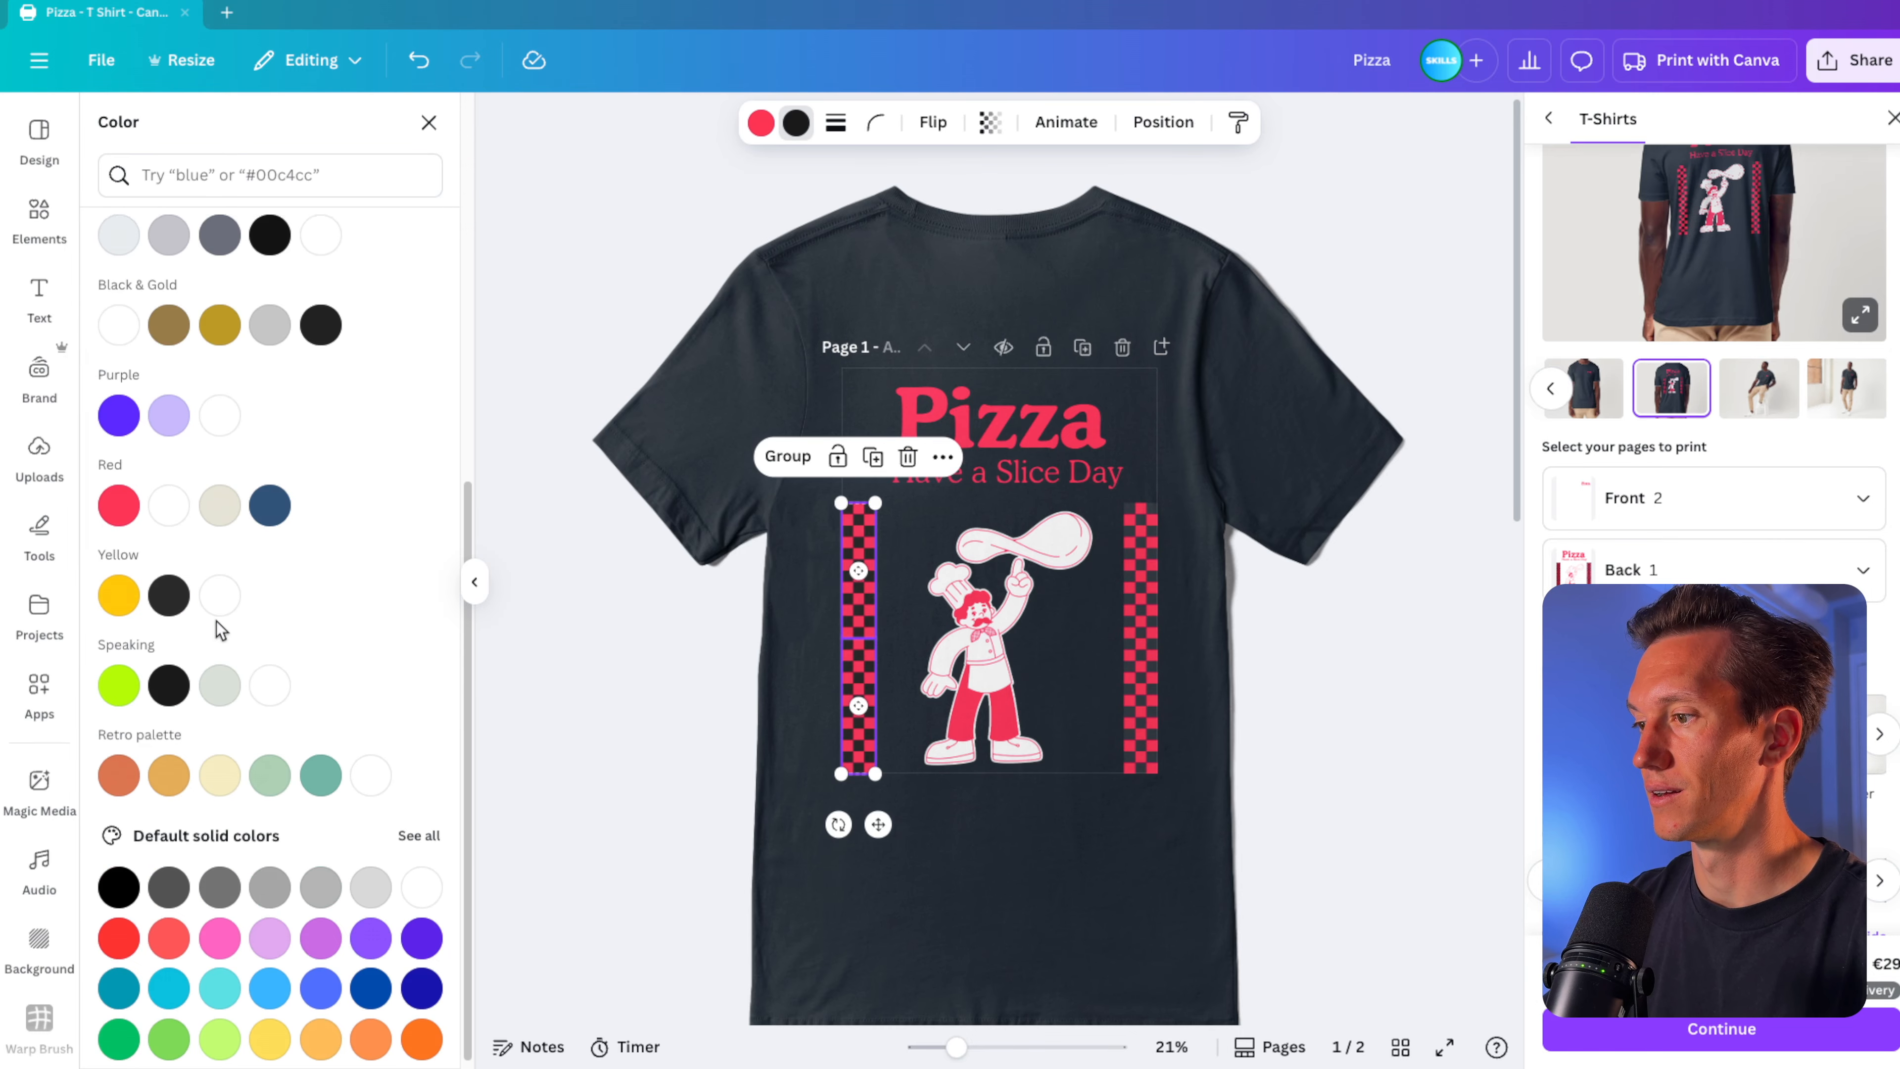
pyautogui.scroll(5, 221, 631)
# Try recoloring the pizza chef's white areas to the dark shirt color and its red areas to white, and undo both changes.
pyautogui.click(988, 659)
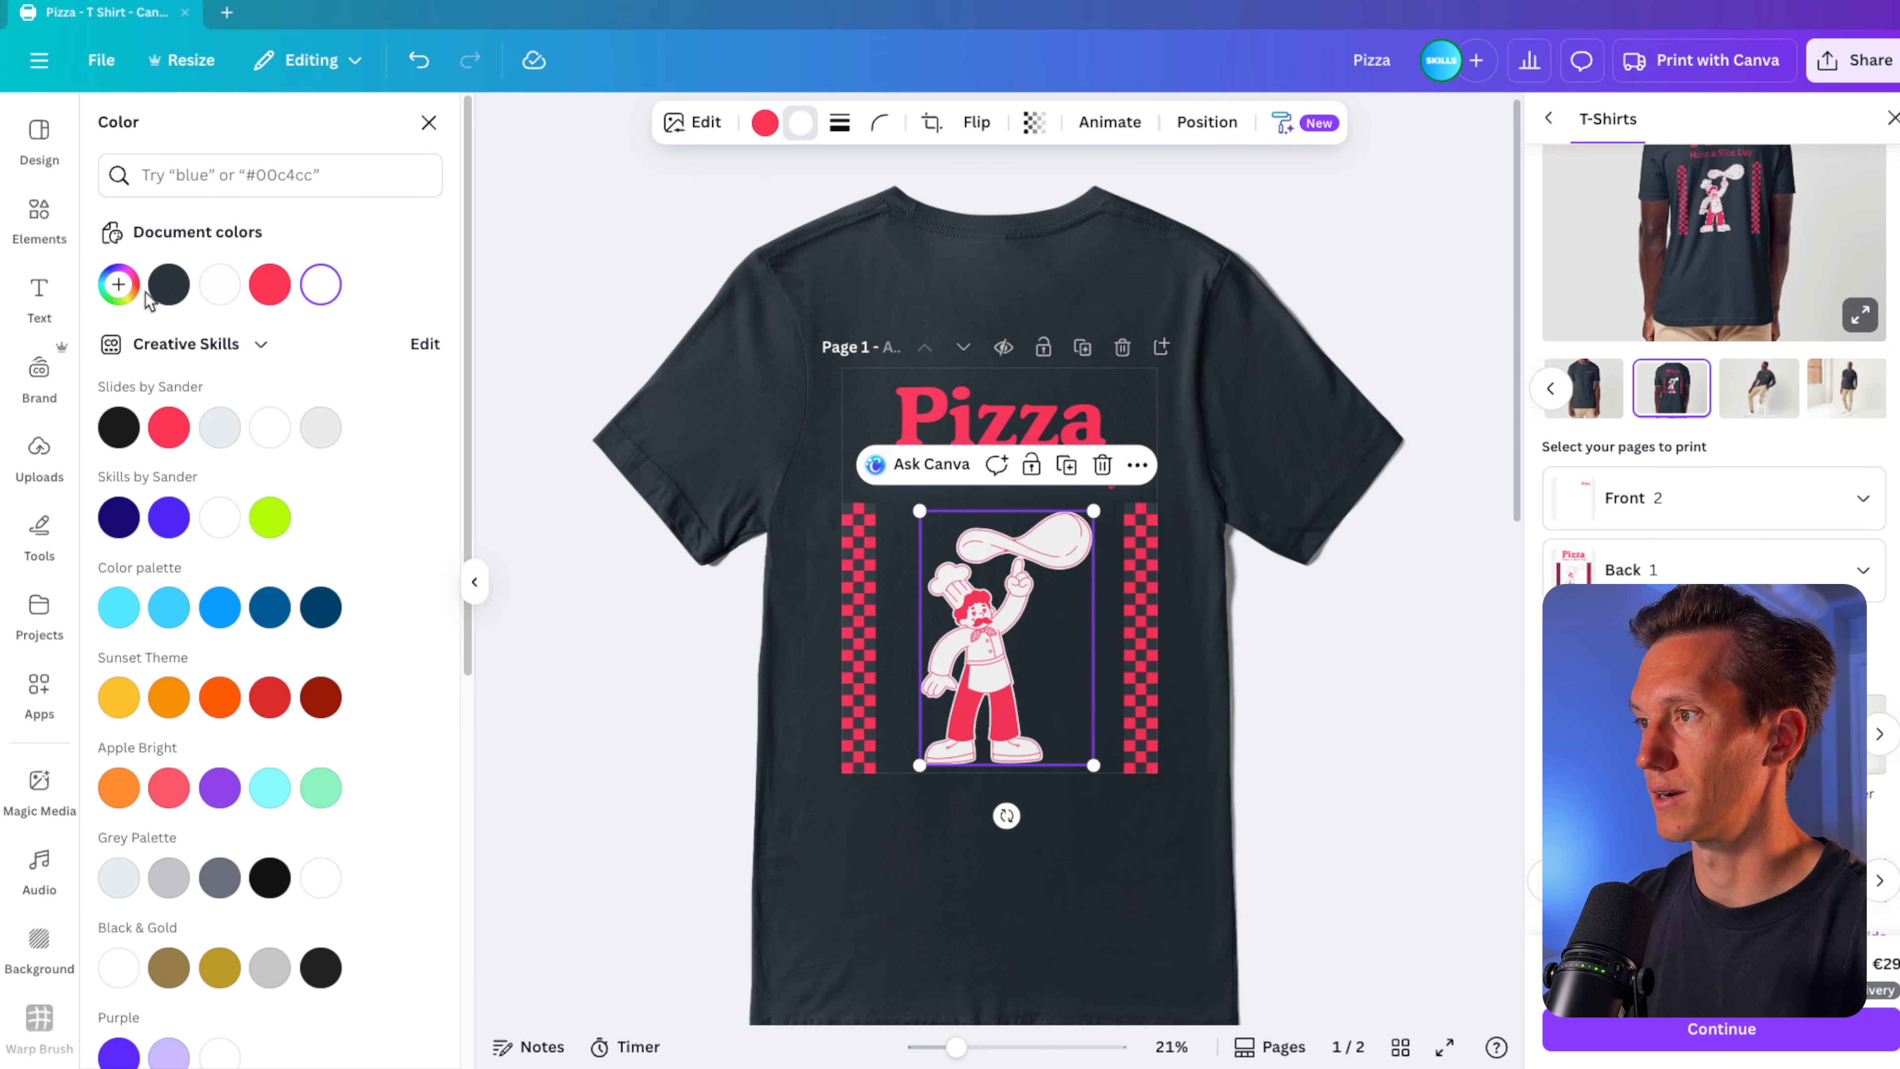
pyautogui.click(164, 292)
pyautogui.click(764, 122)
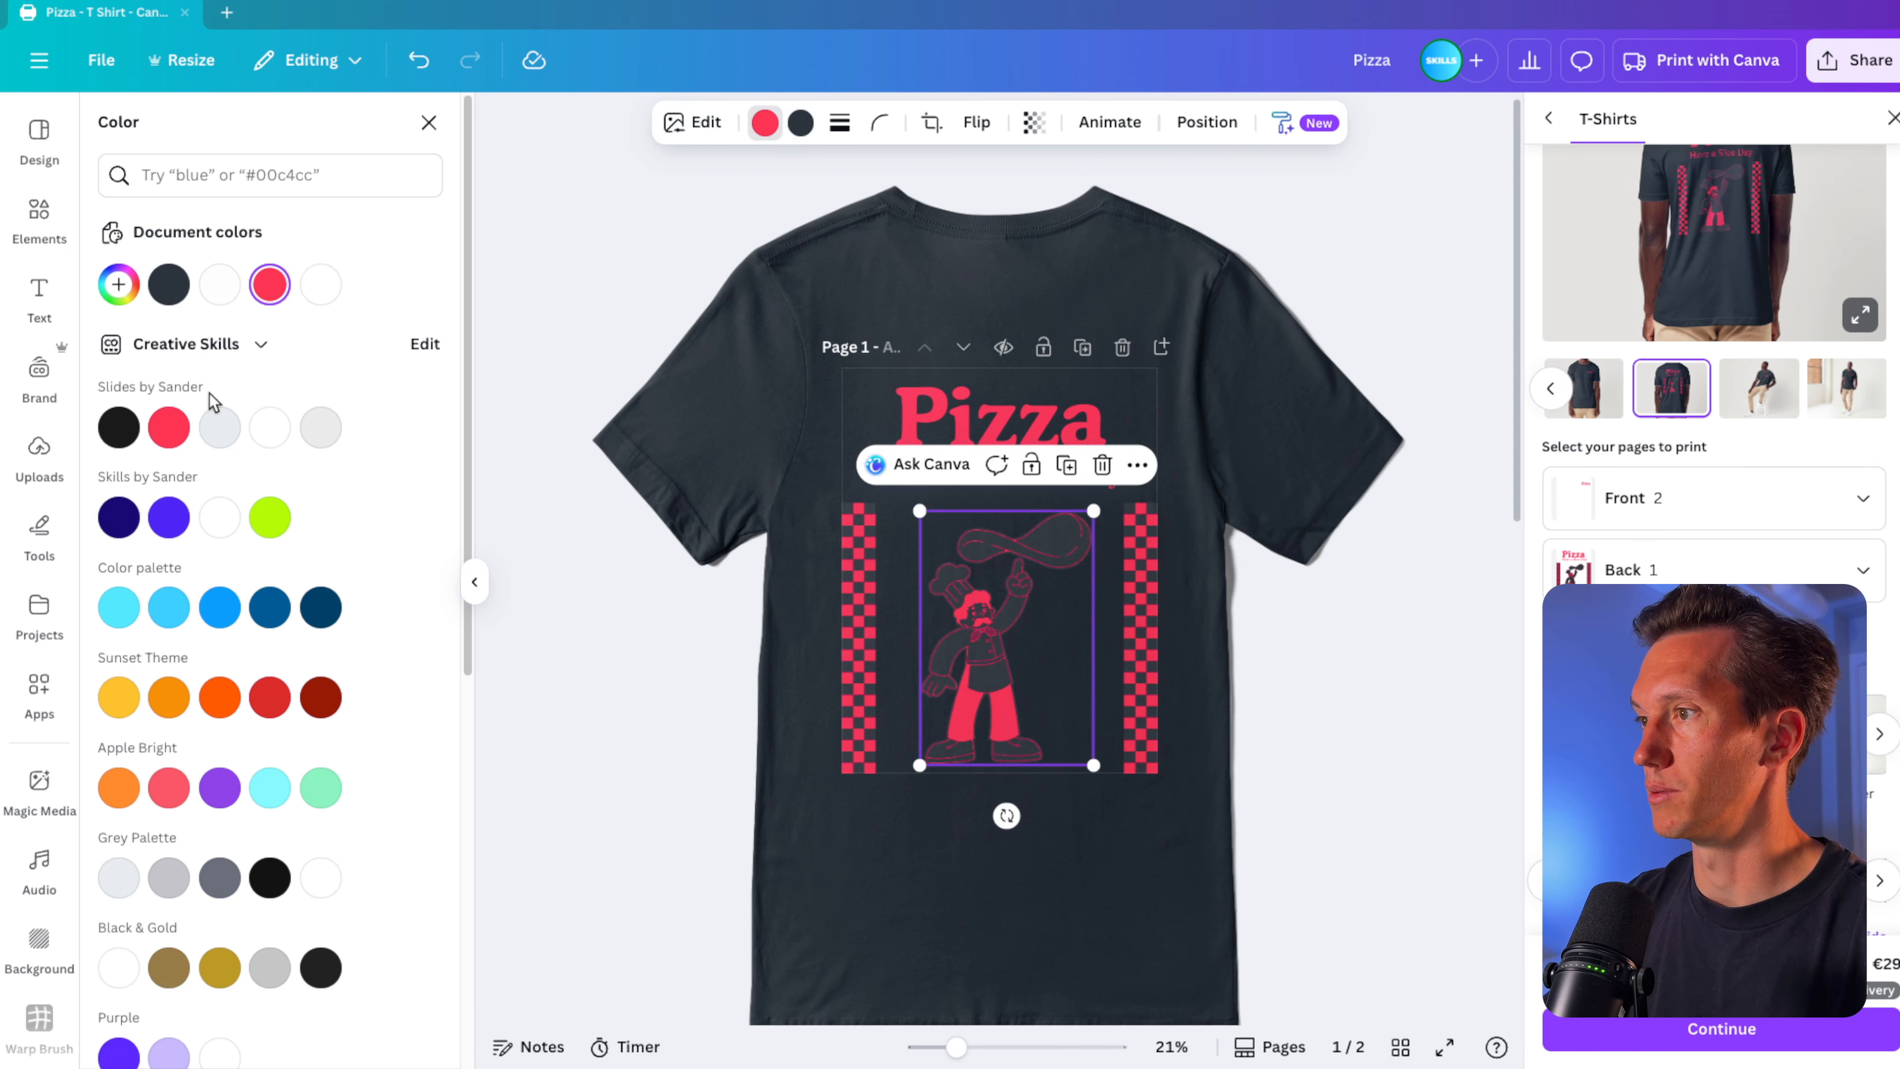
pyautogui.click(269, 427)
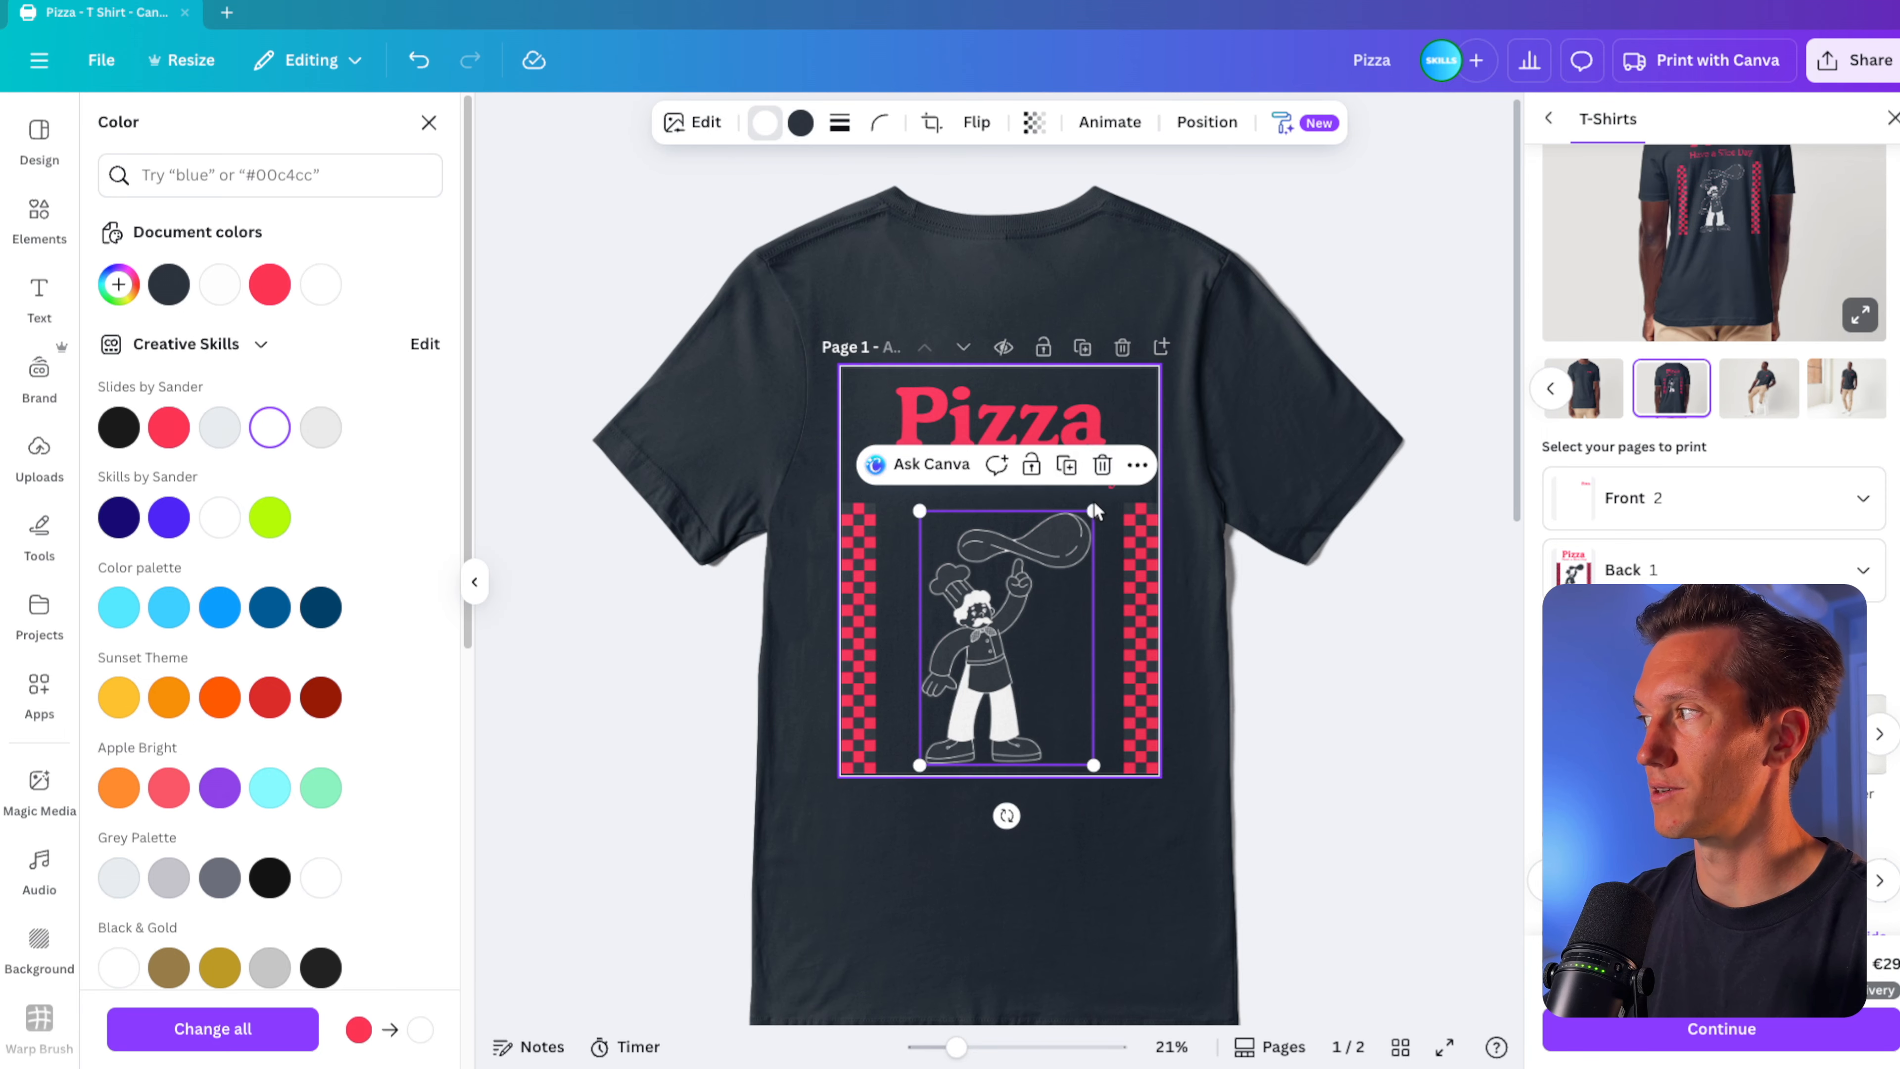
pyautogui.hotkey('ctrl', 'z')
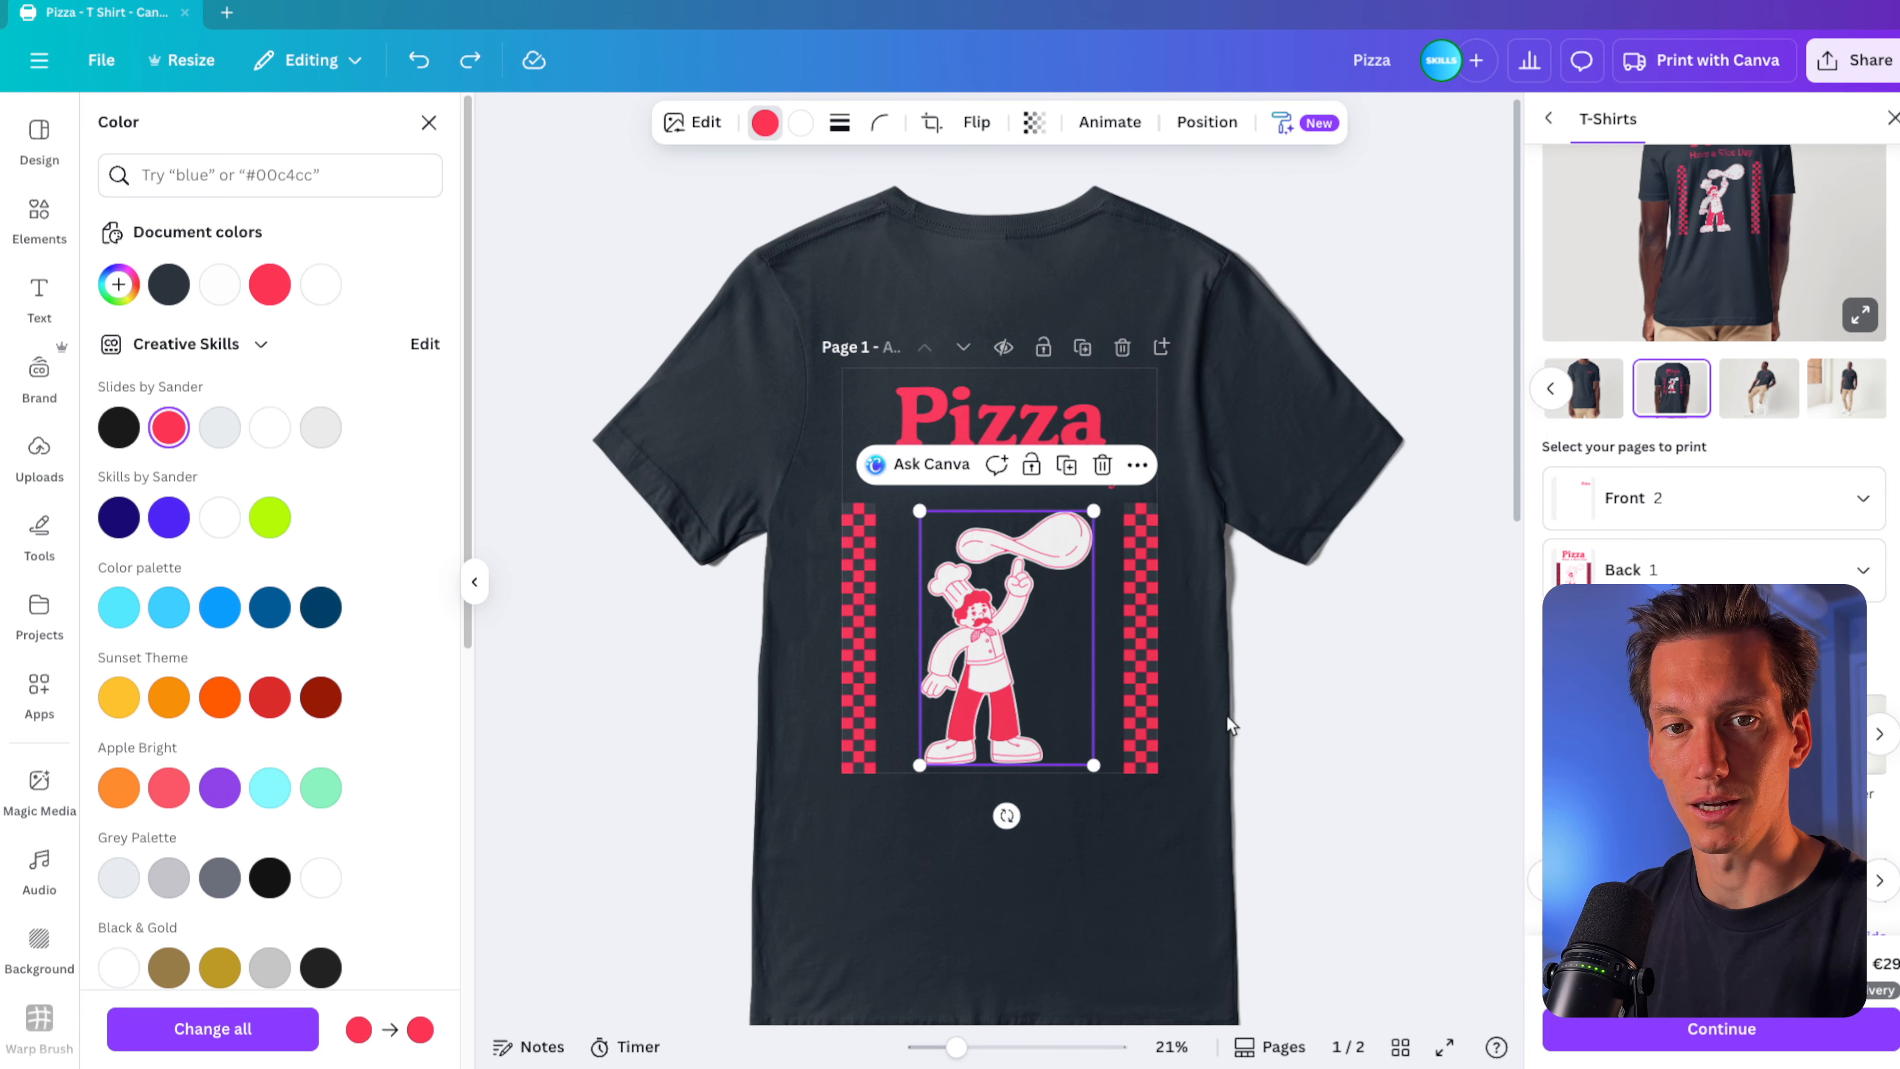
# Clear the selection and examine the men's back mockup enlarged with the recolored checkered strips.
pyautogui.press('Escape')
pyautogui.click(1245, 648)
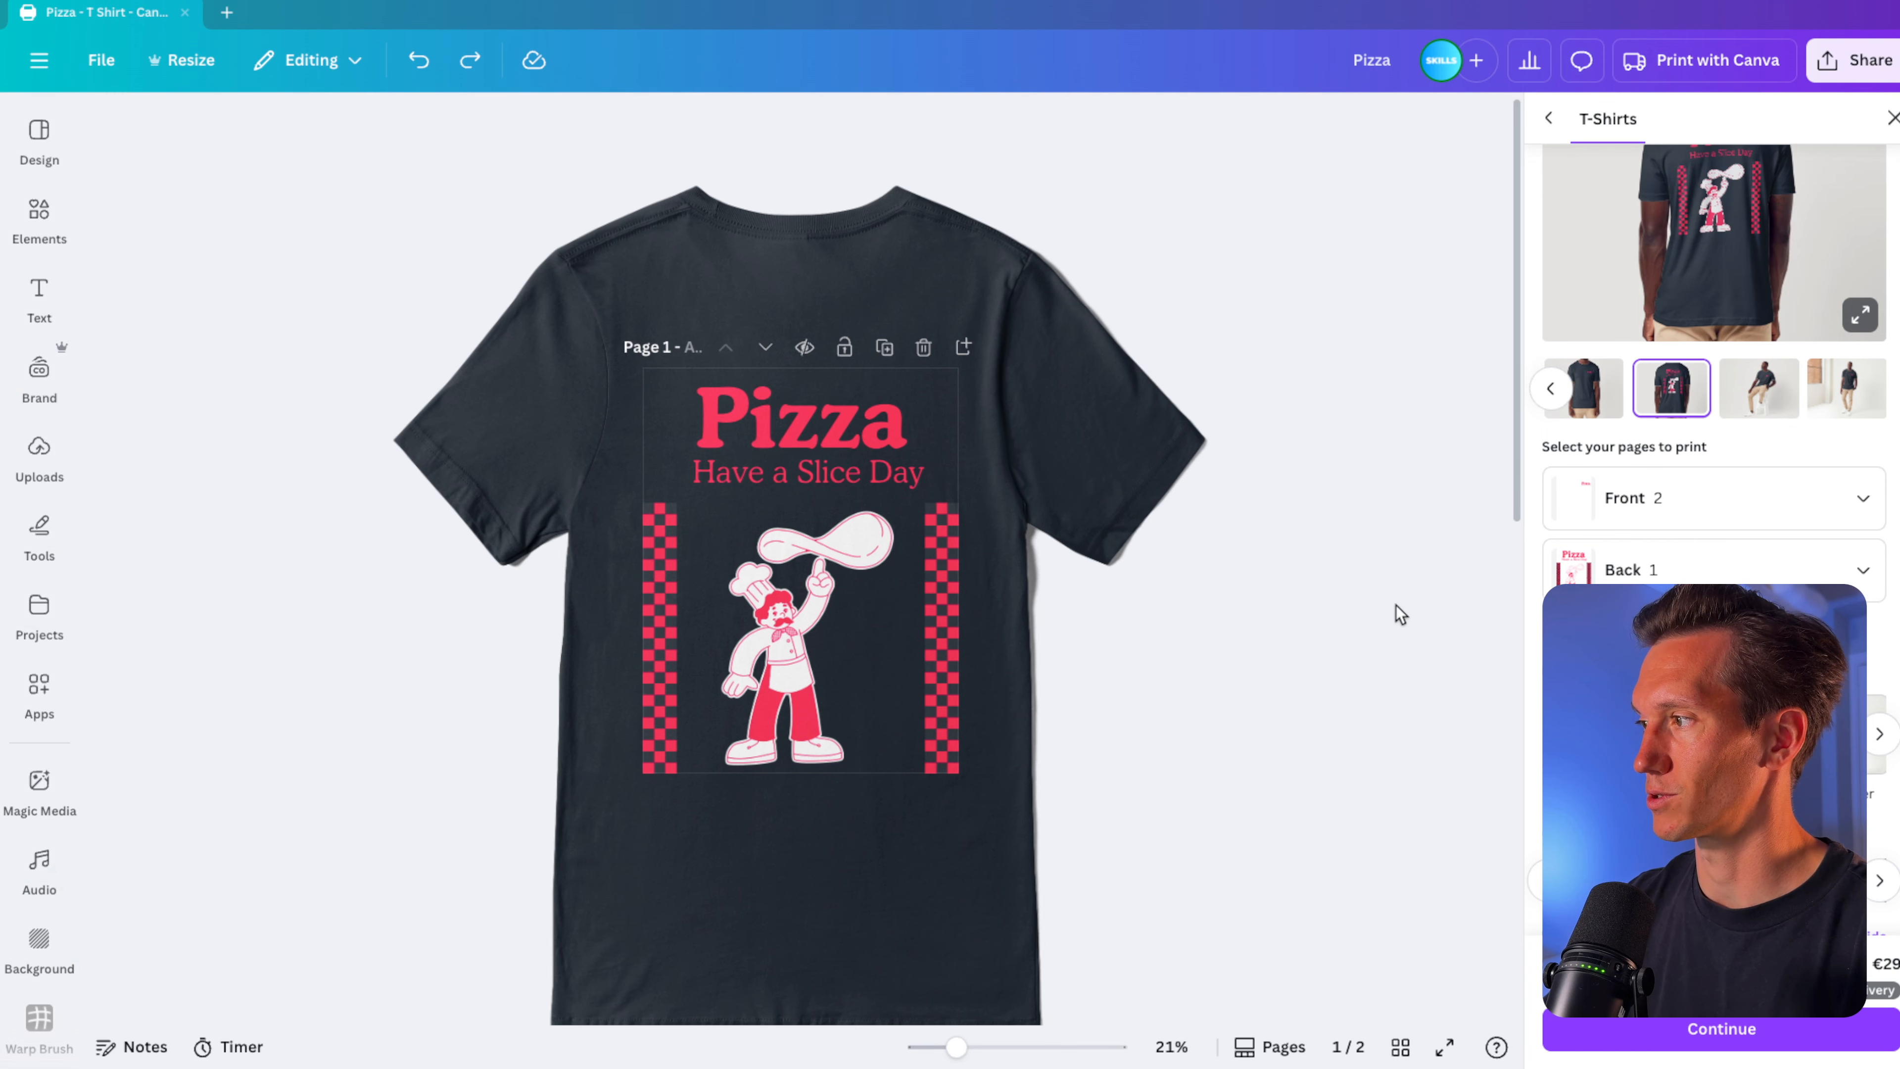
pyautogui.click(1695, 412)
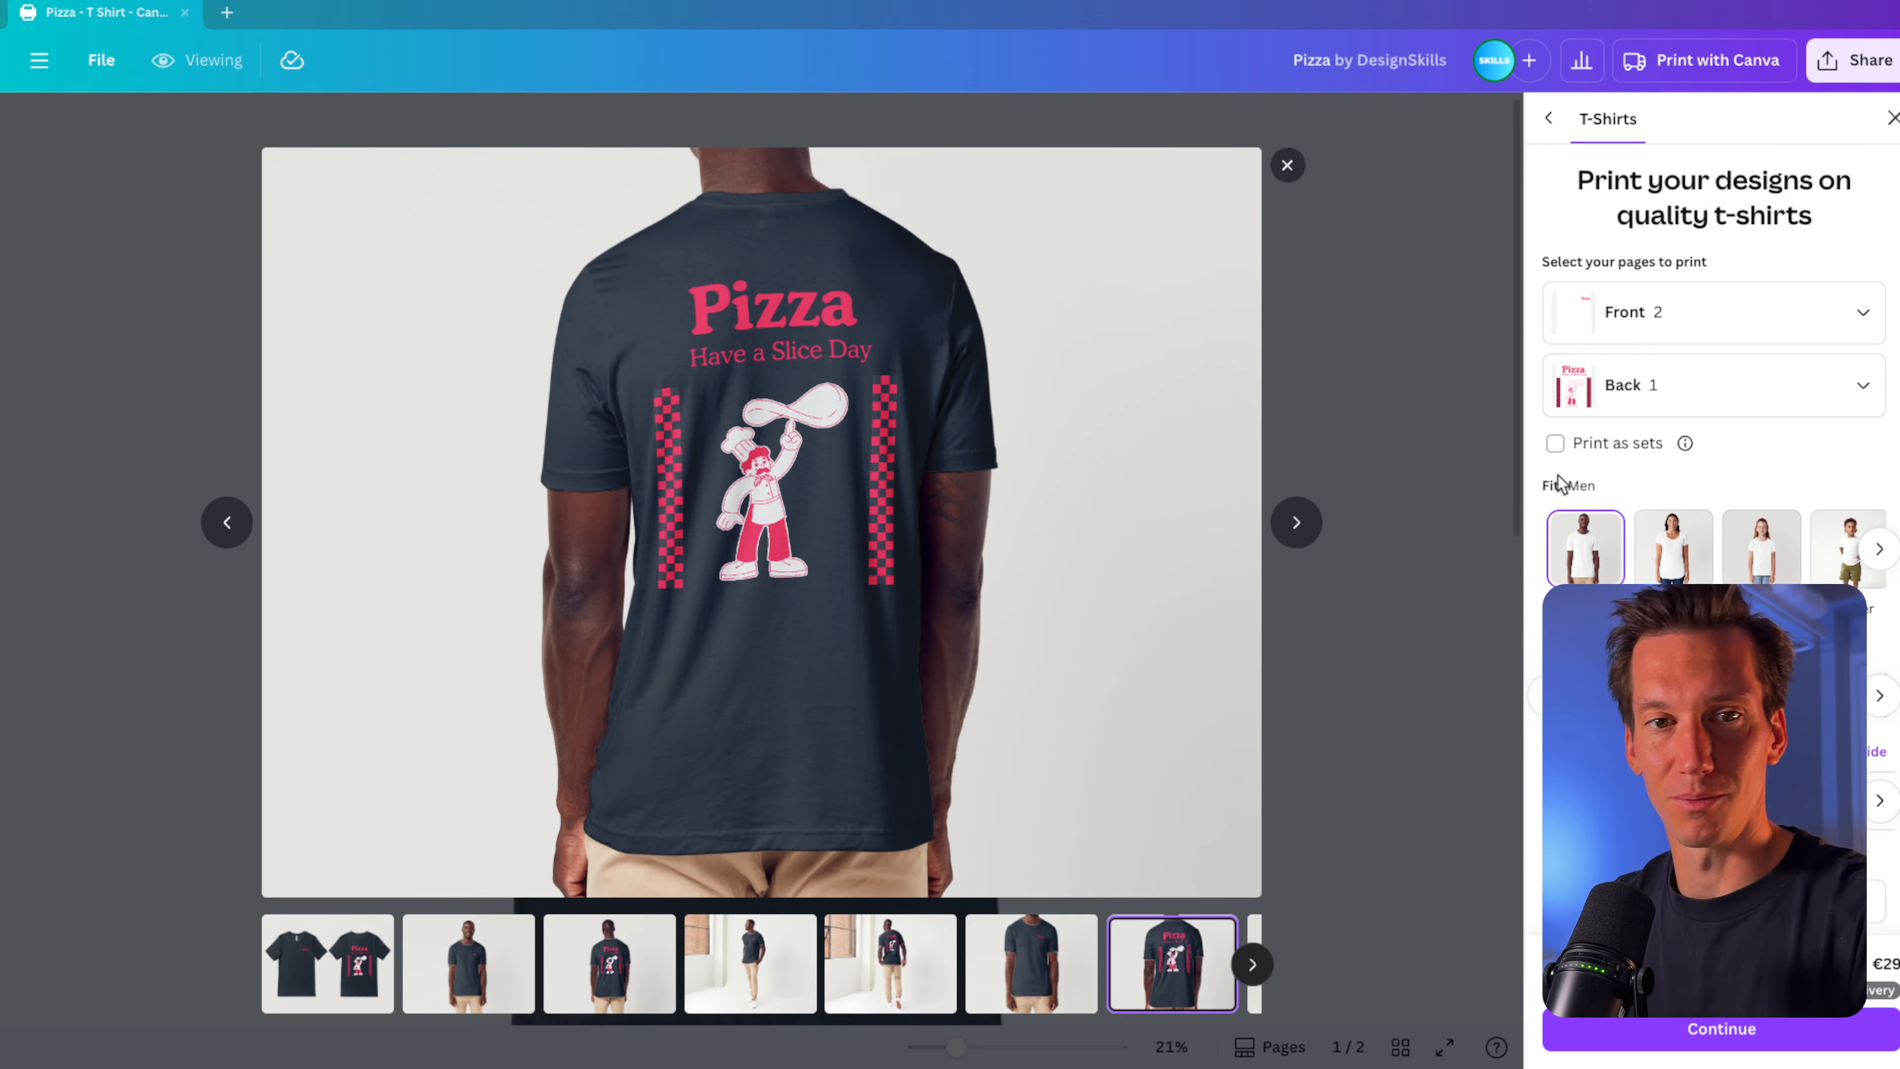
pyautogui.press('Escape')
# Recolor the "Have a Slice Day" tagline on page 1 to white and check it in the enlarged back mockup.
pyautogui.click(843, 479)
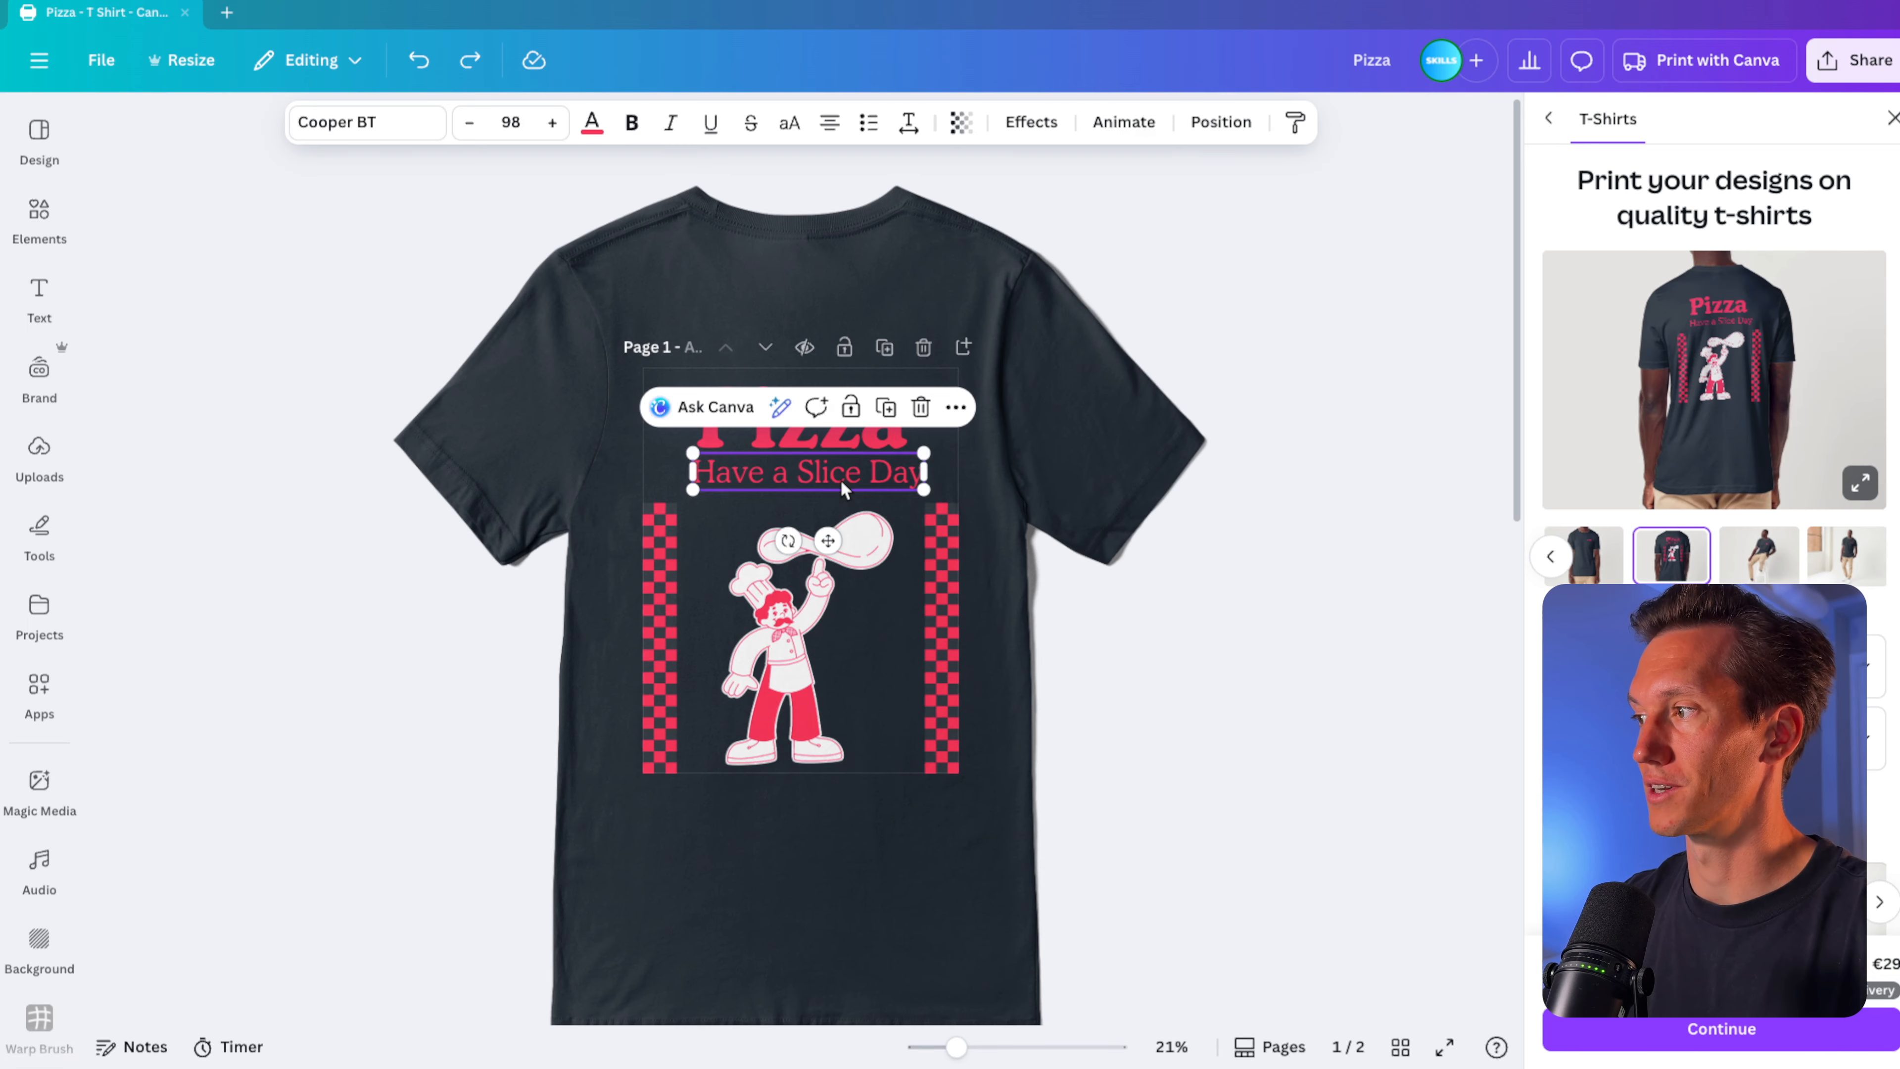
pyautogui.click(605, 126)
pyautogui.click(269, 492)
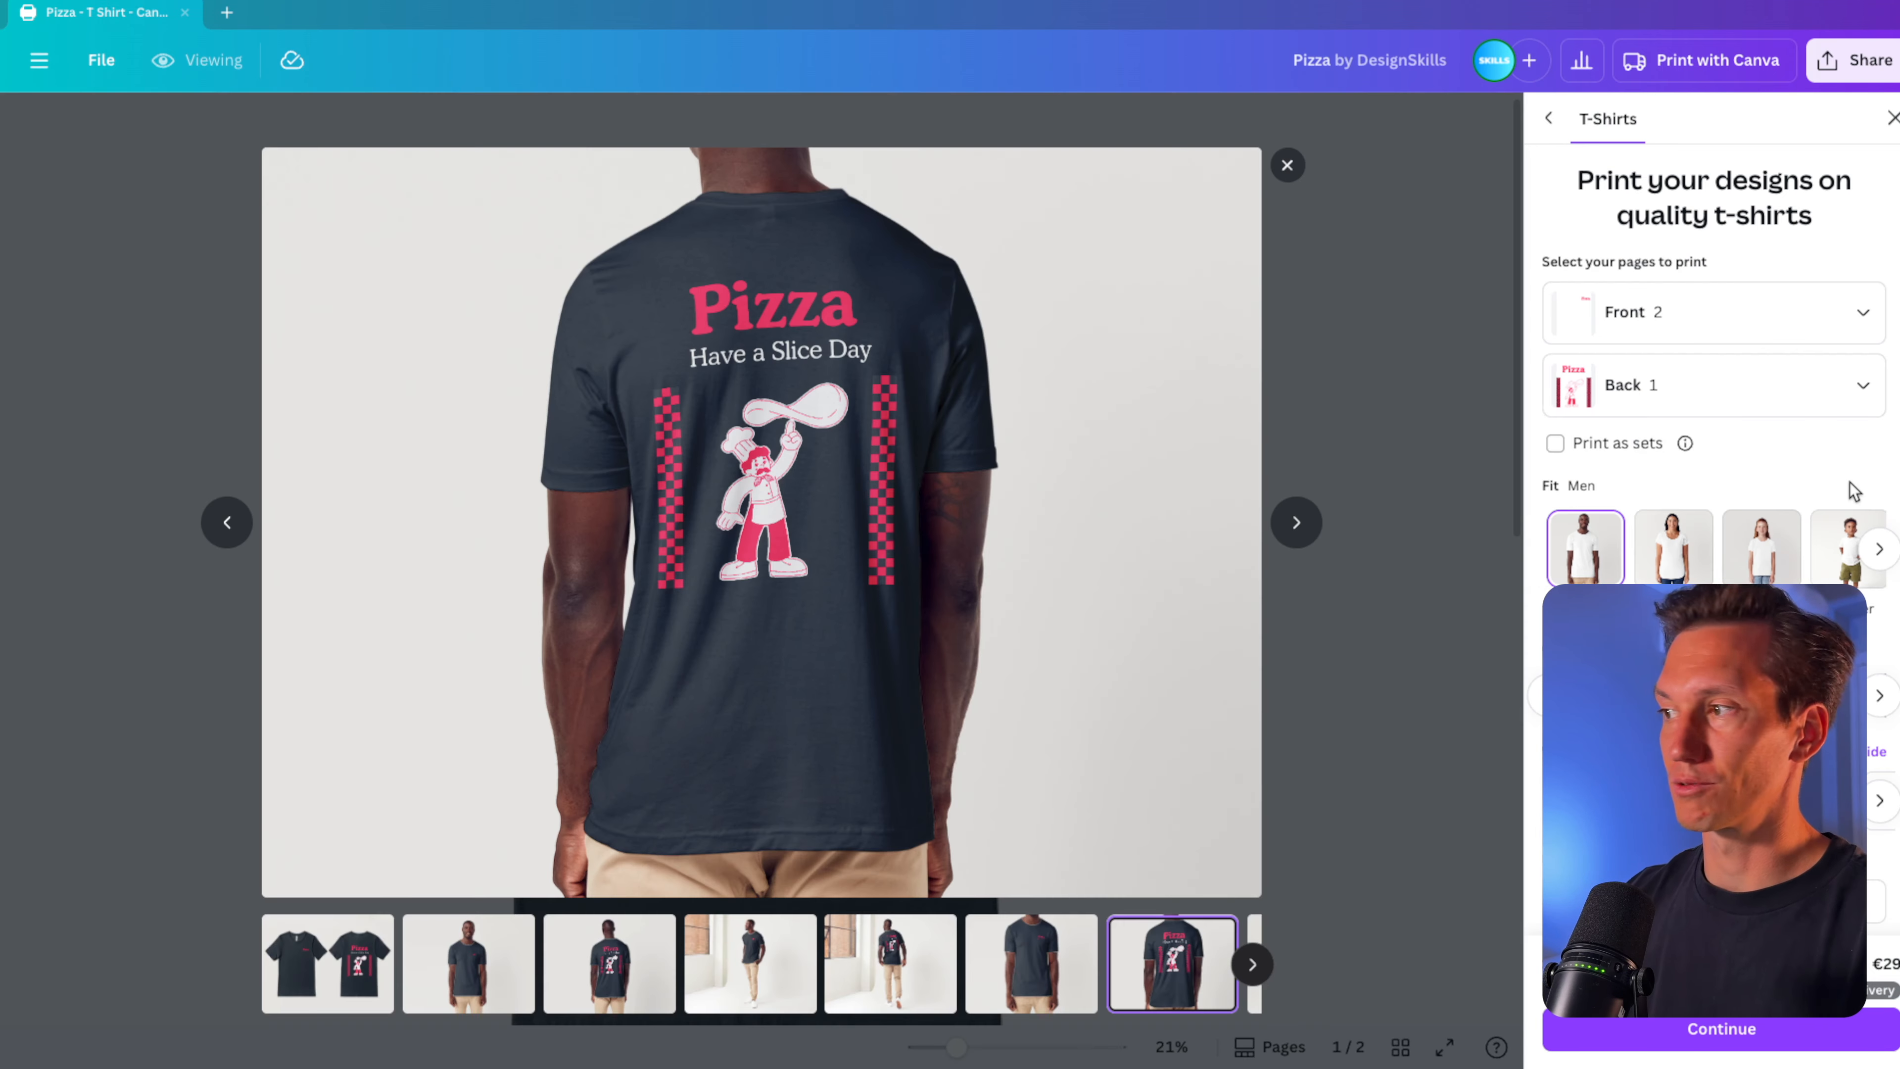
pyautogui.press('Right')
pyautogui.press('Escape')
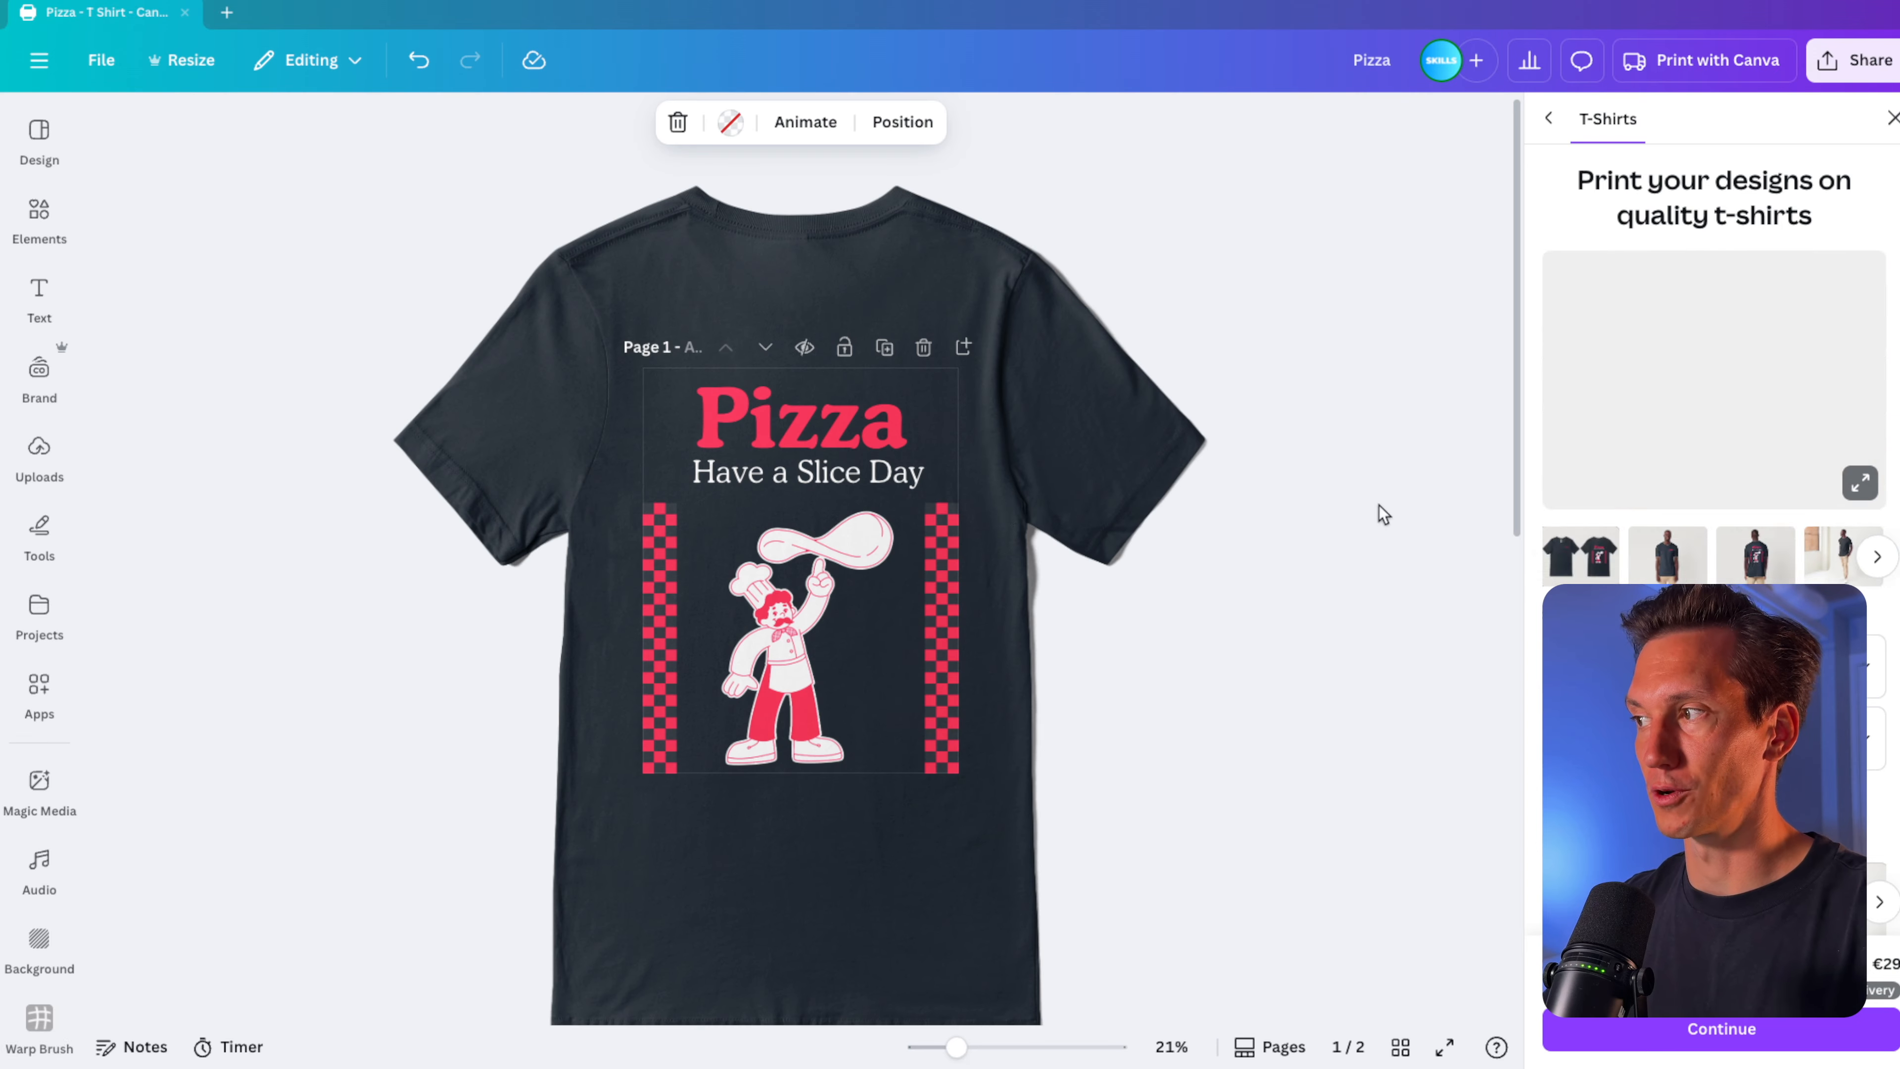
# Recolor the small "Have a Slice Day" tagline in the chest logo on page 2 to white.
pyautogui.scroll(-8, 975, 680)
pyautogui.click(877, 621)
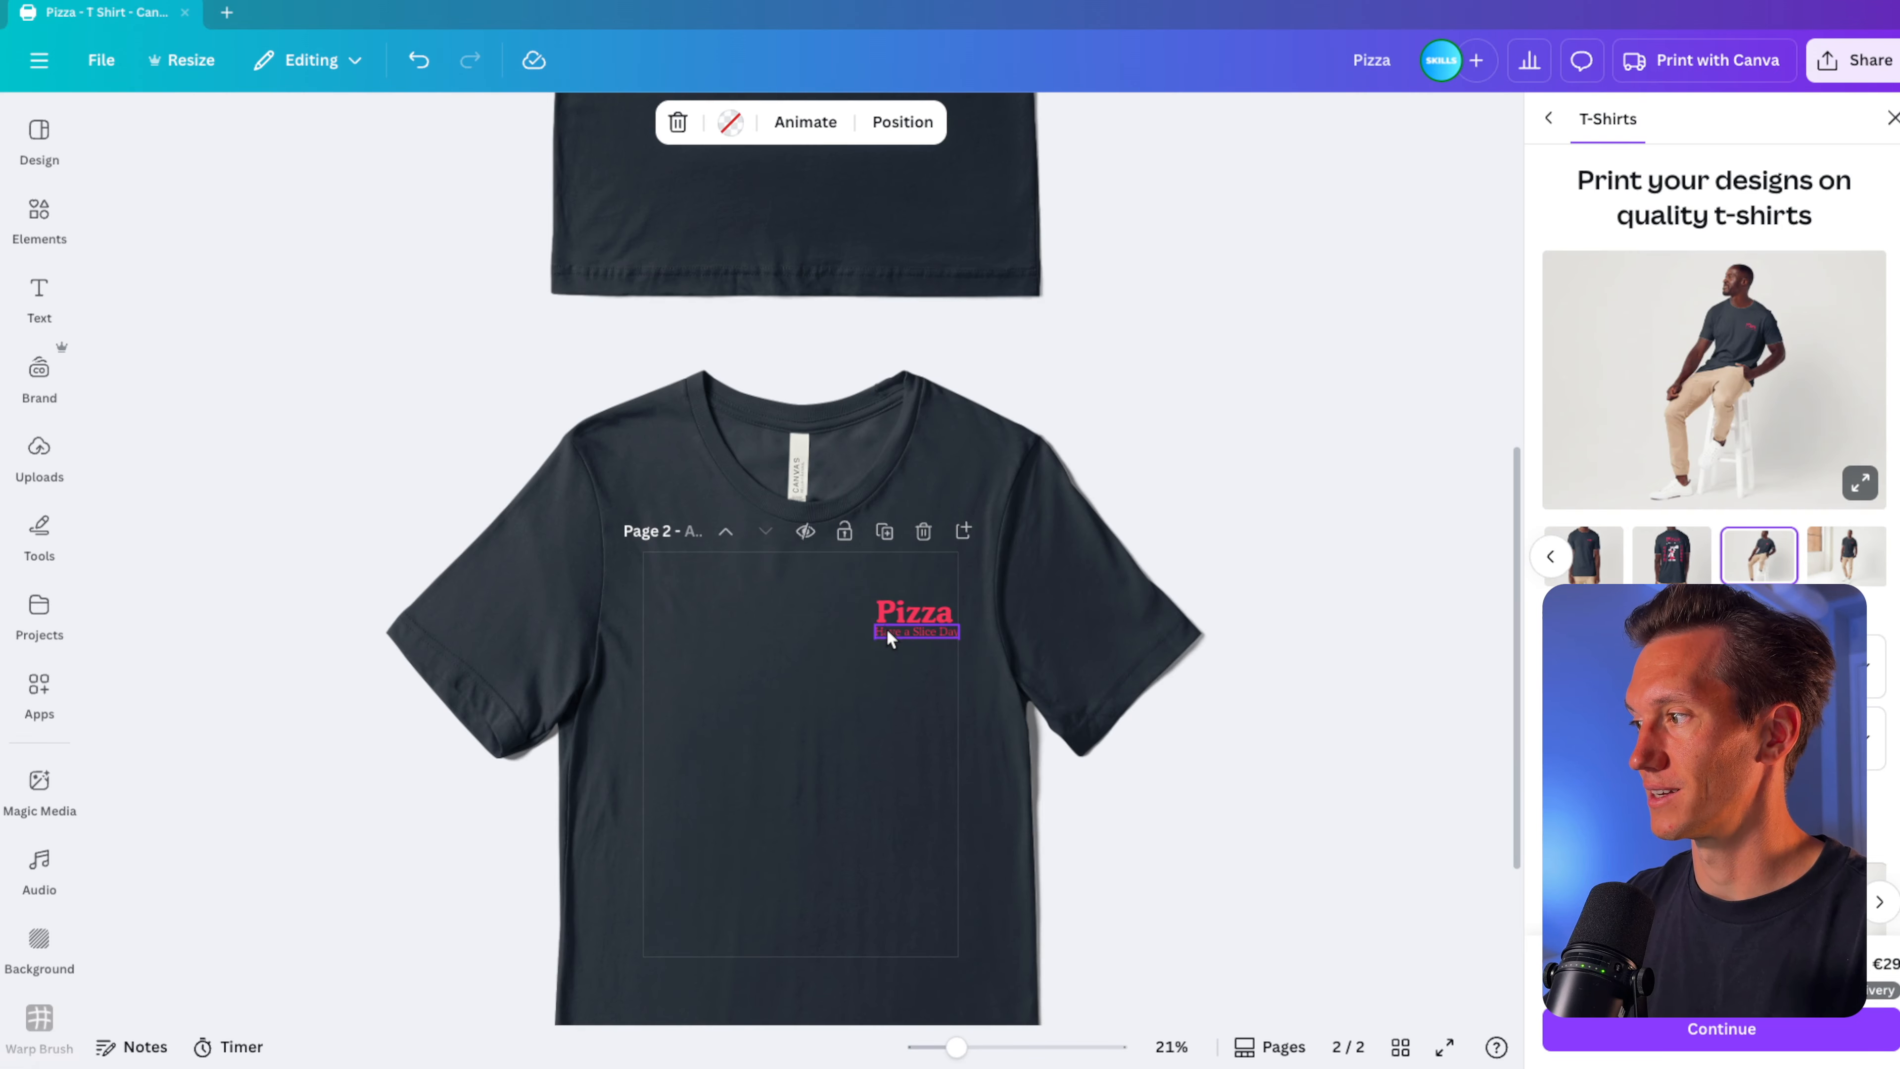
pyautogui.click(886, 631)
pyautogui.click(591, 122)
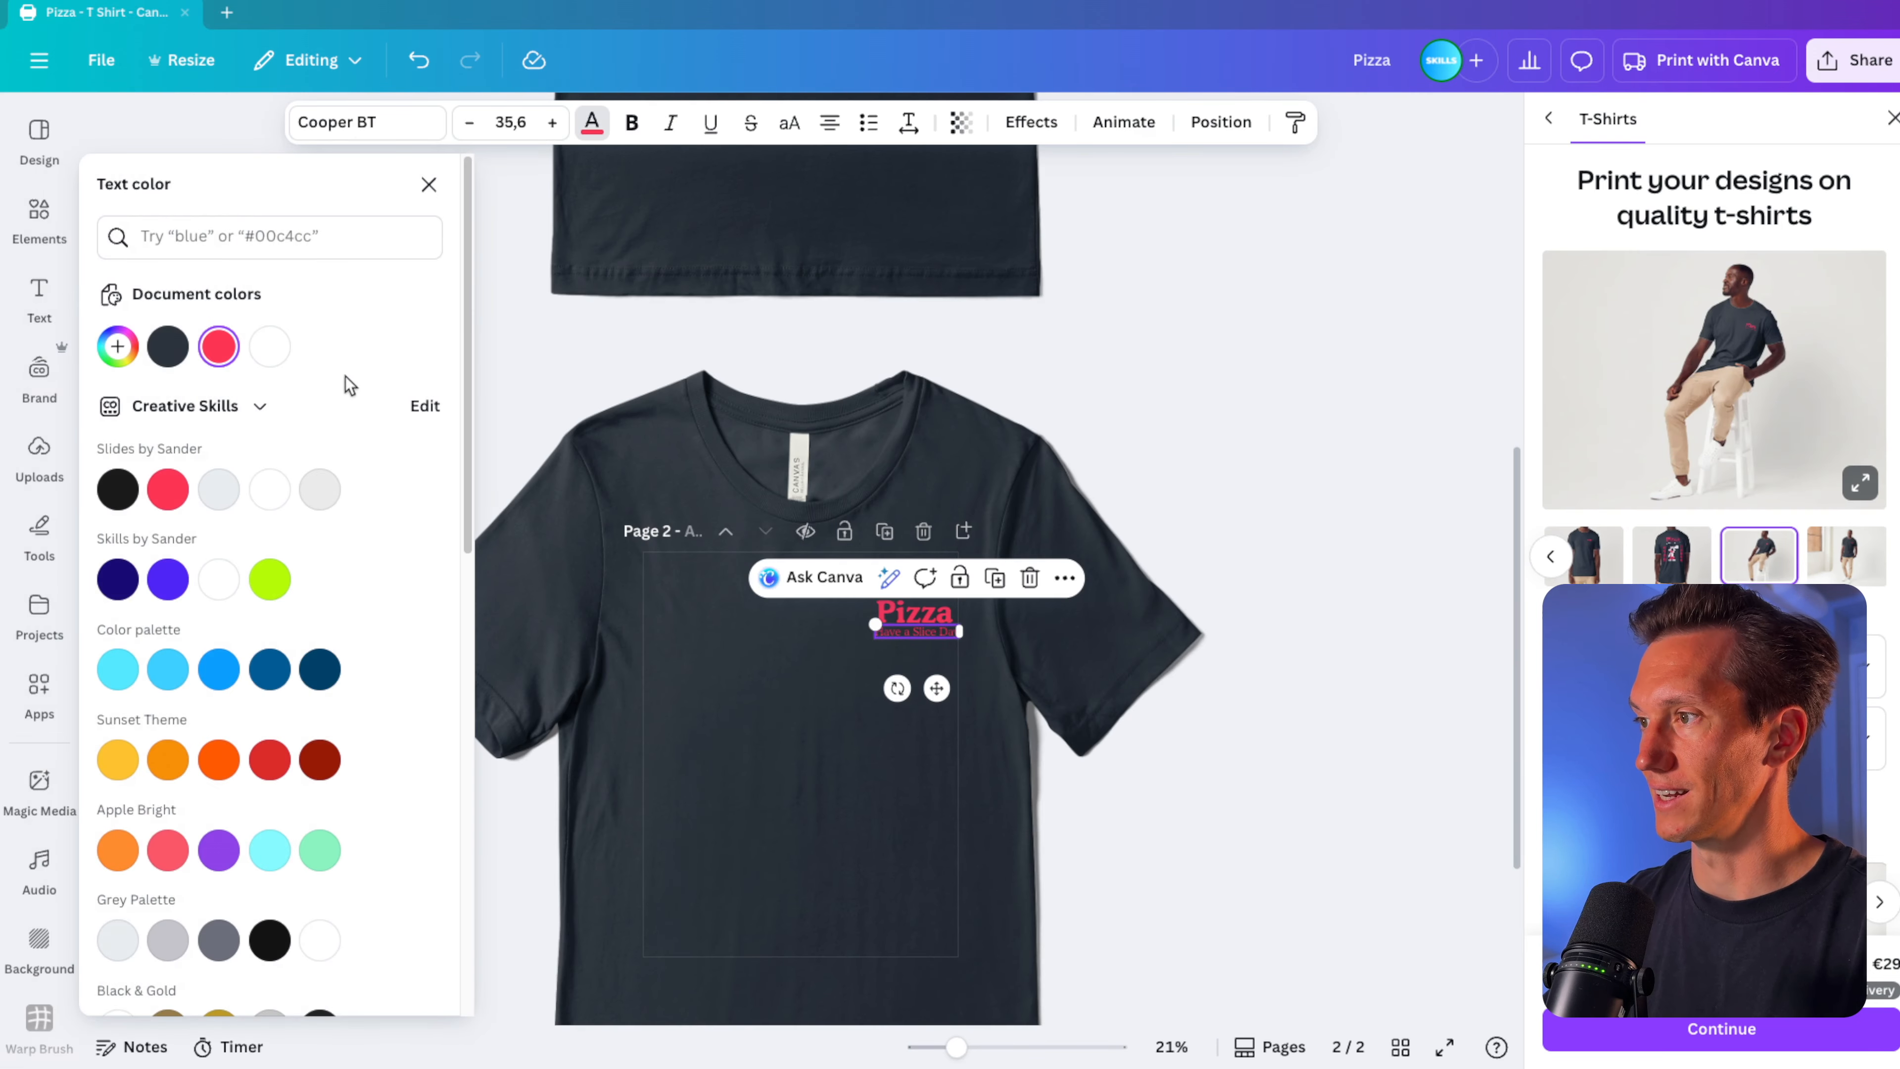
pyautogui.click(276, 482)
pyautogui.press('Escape')
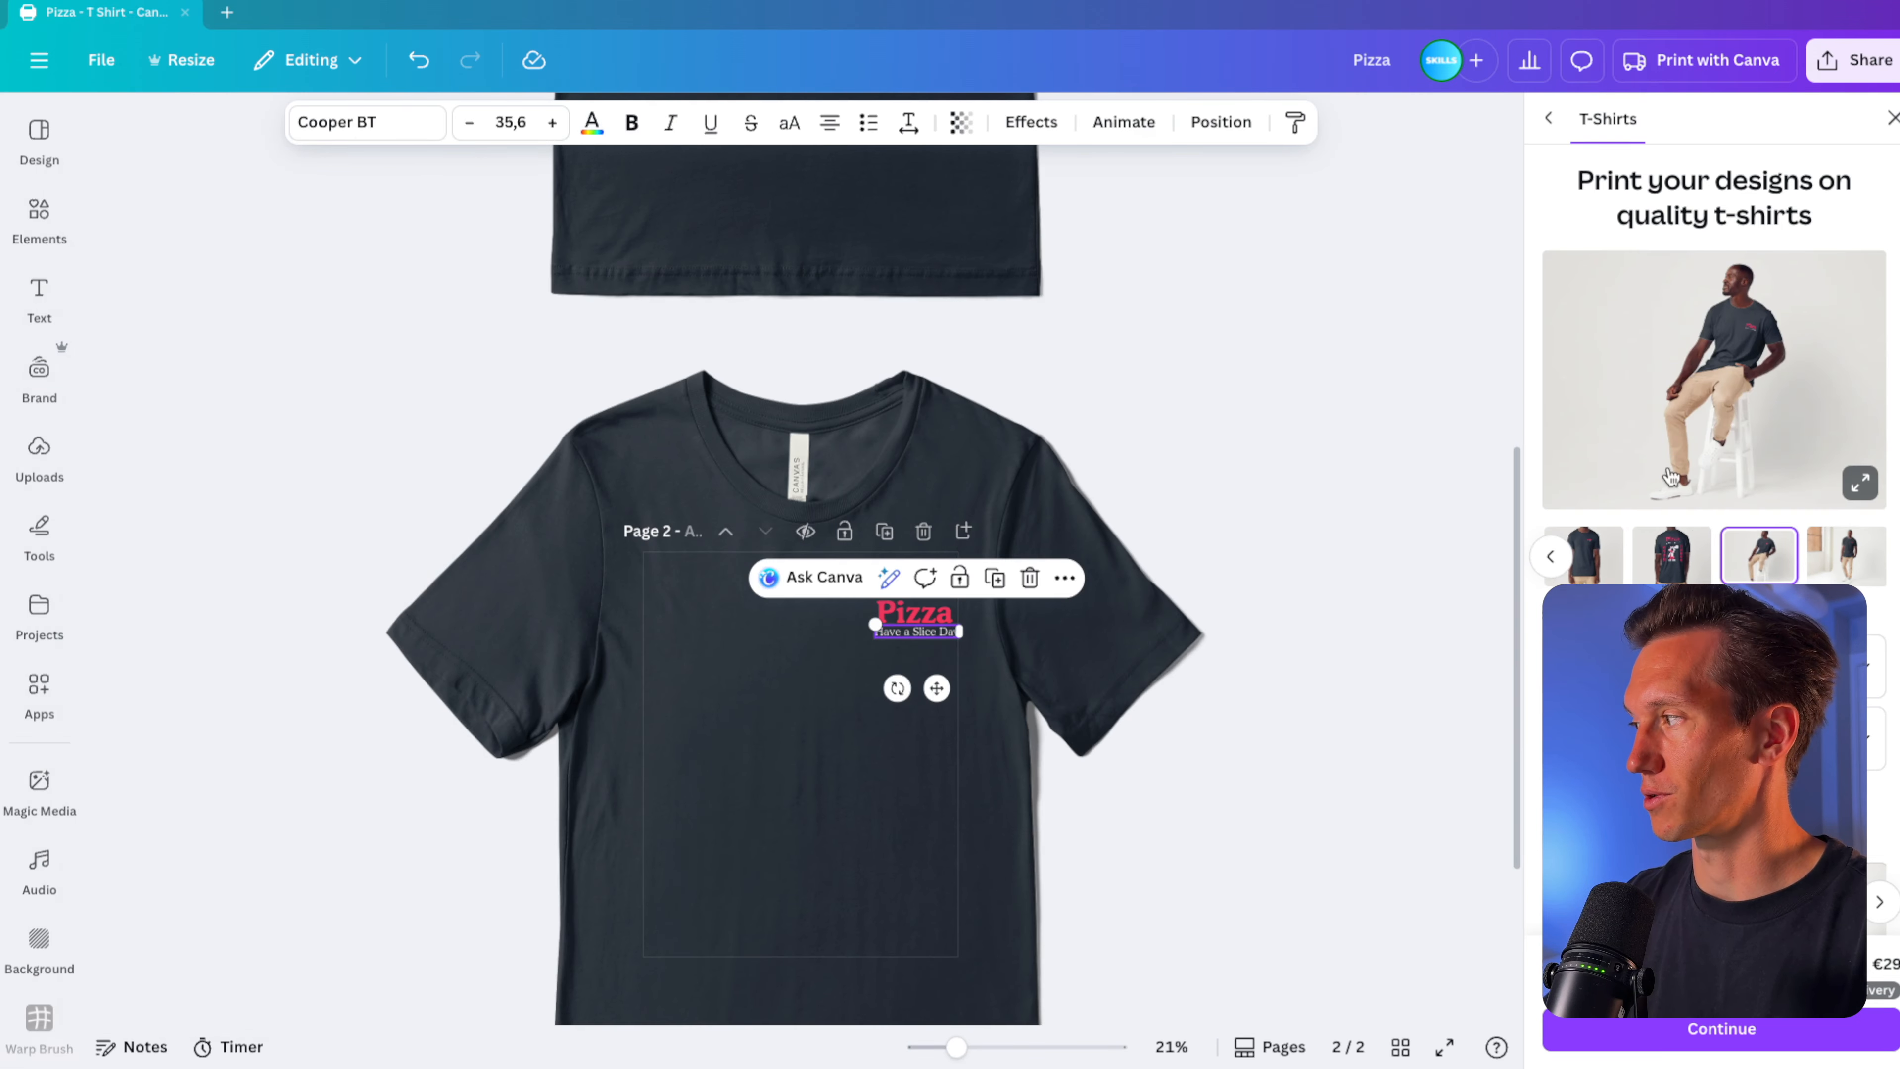
# Enlarge the mockup preview and browse to the men's front-and-back view of the dark T-shirt.
pyautogui.click(1852, 485)
pyautogui.press('Right')
pyautogui.press('Right')
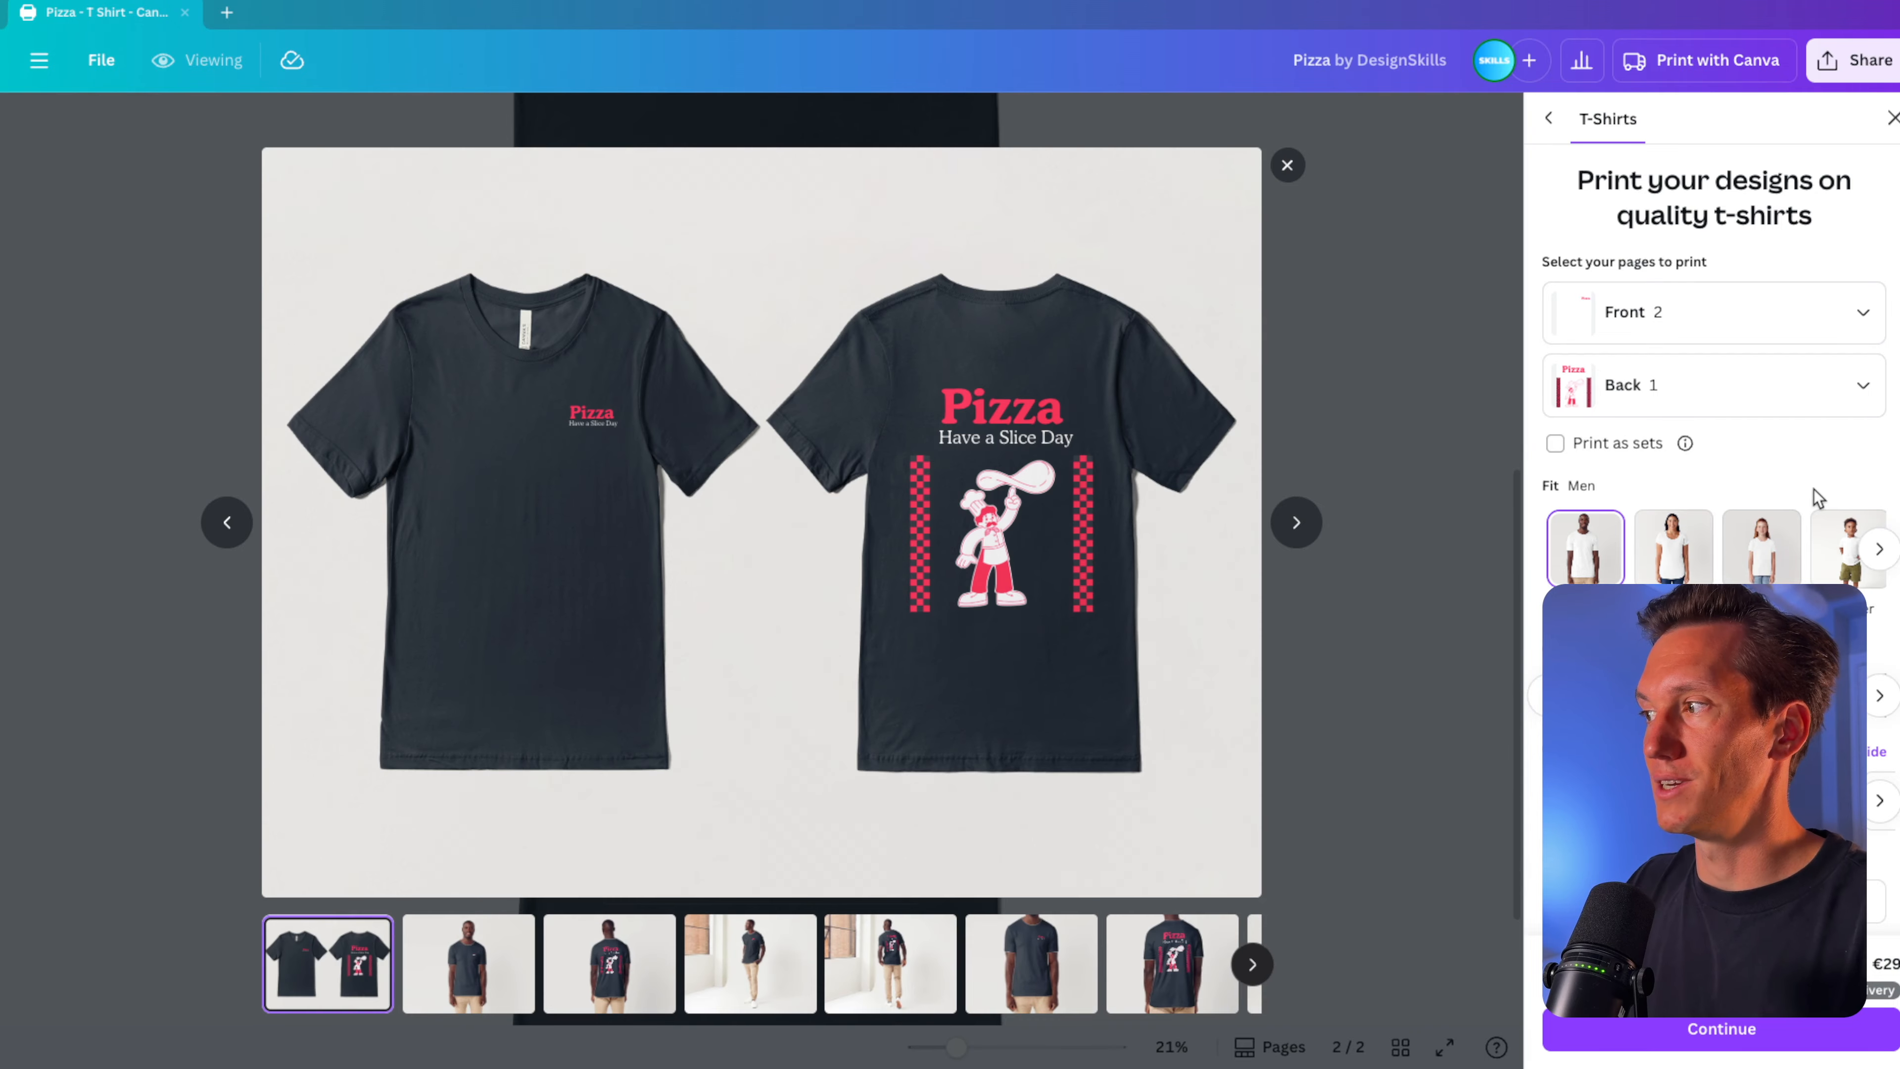